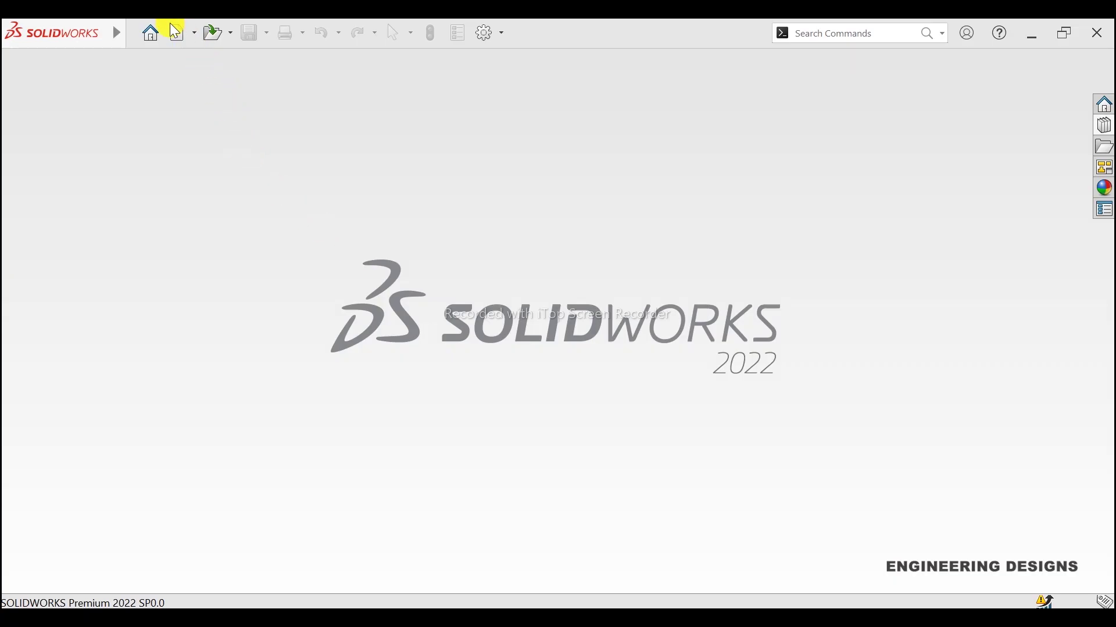
Create a new part and start a sketch on the Front Plane
click(174, 30)
click(647, 465)
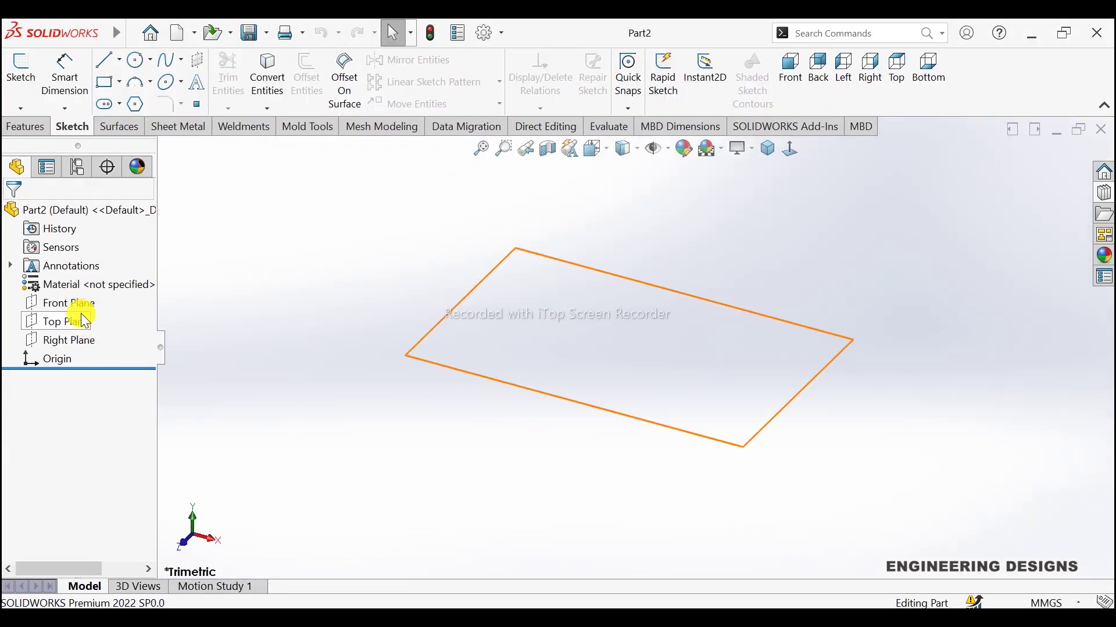
click(64, 303)
click(93, 282)
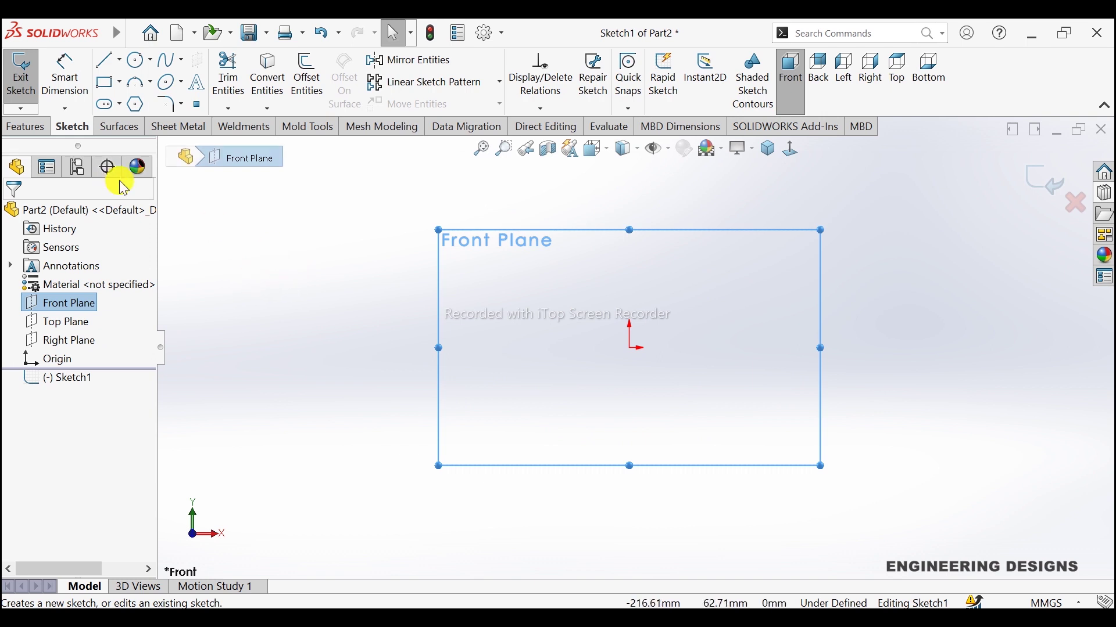
Draw a corner rectangle and centre its bottom edge on the origin with a Midpoint relation
click(109, 81)
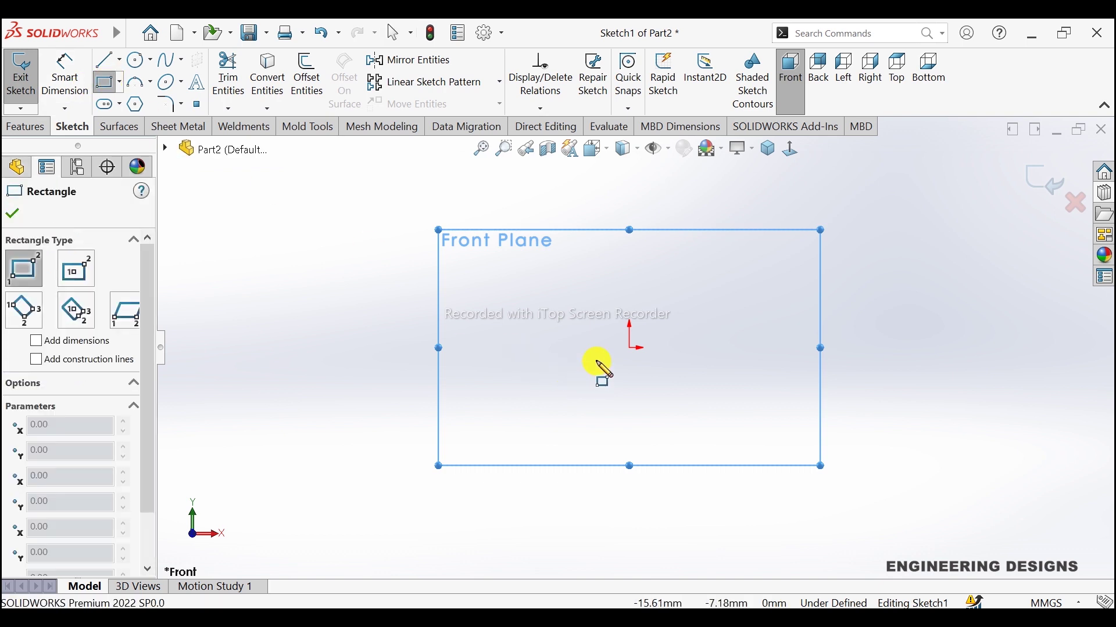
click(533, 347)
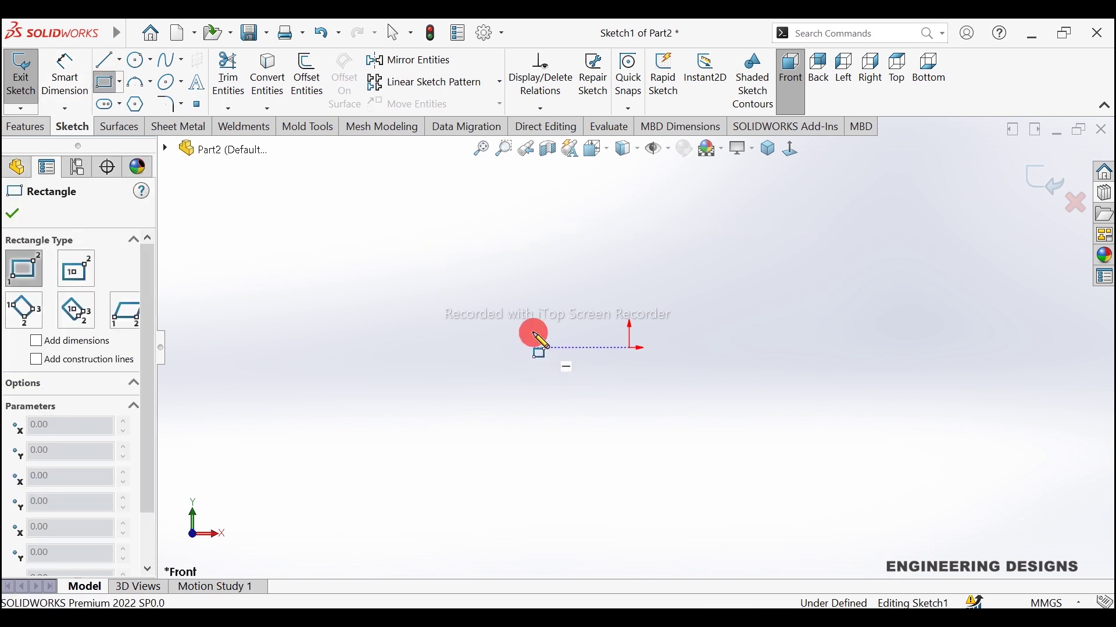
click(789, 303)
right_click(829, 283)
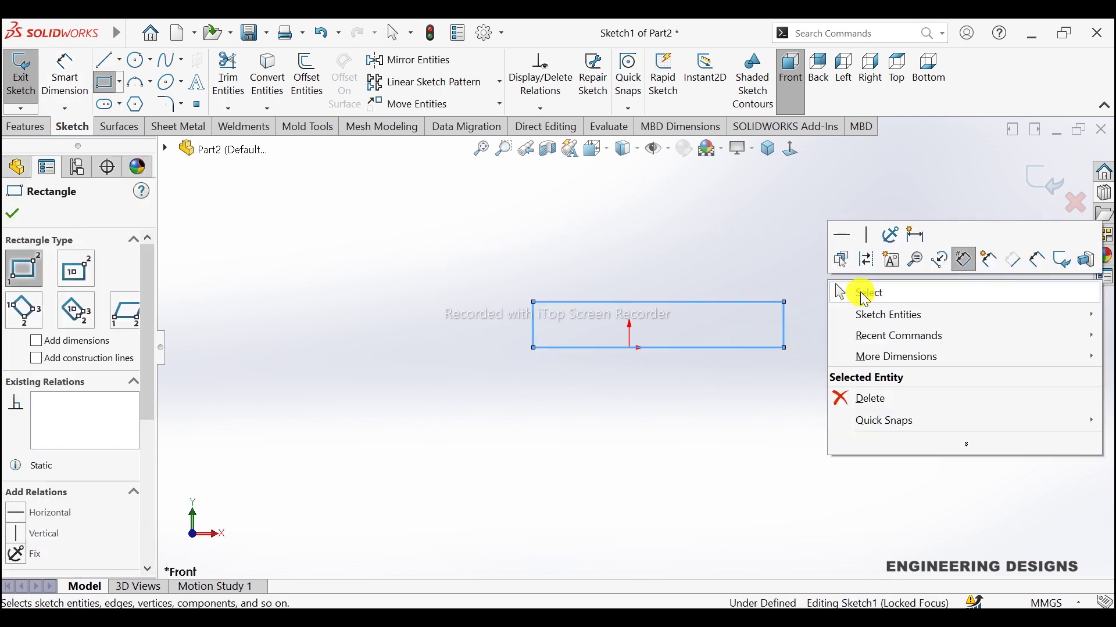
click(859, 292)
scroll(691, 302, down, 2)
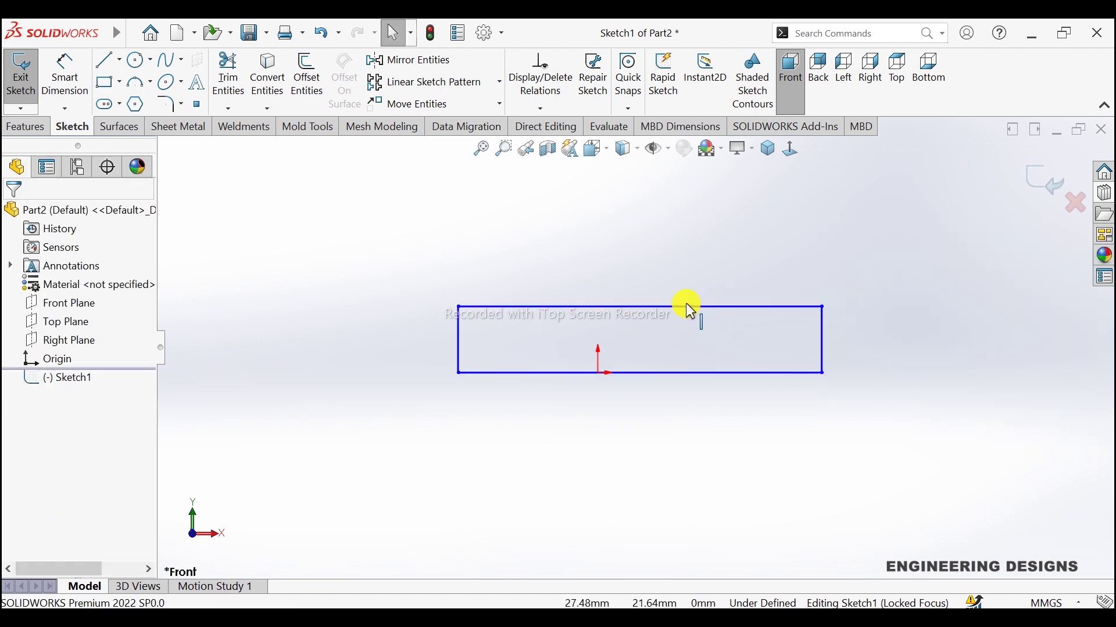
click(627, 374)
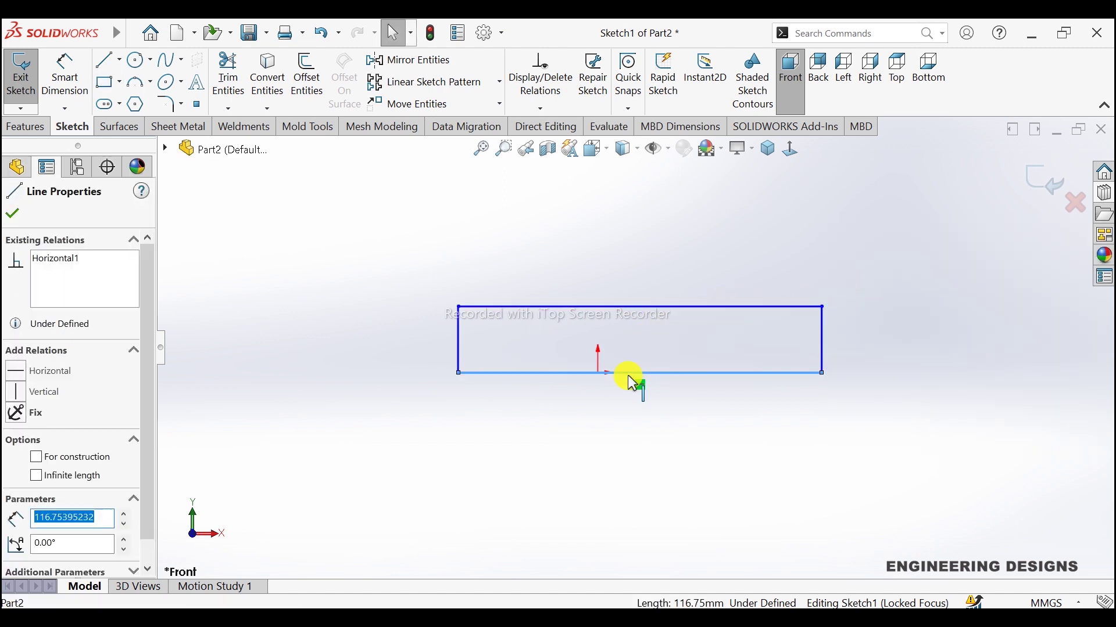
ctrl+click(599, 374)
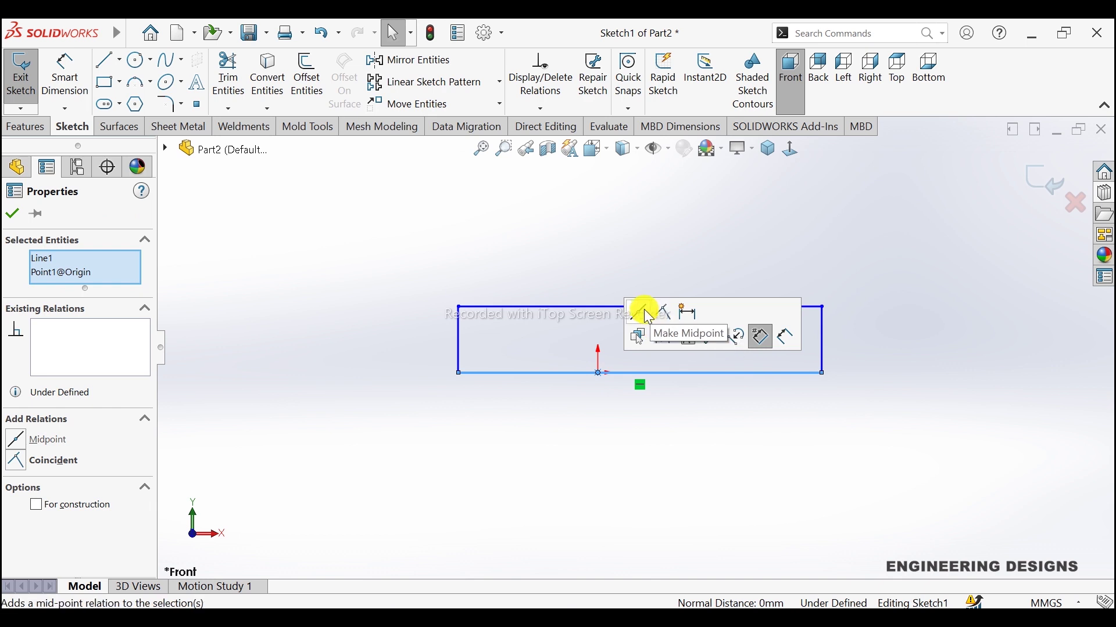
click(643, 315)
click(573, 248)
Dimension the rectangle 200 mm wide and 67 mm tall
scroll(598, 368, down, 3)
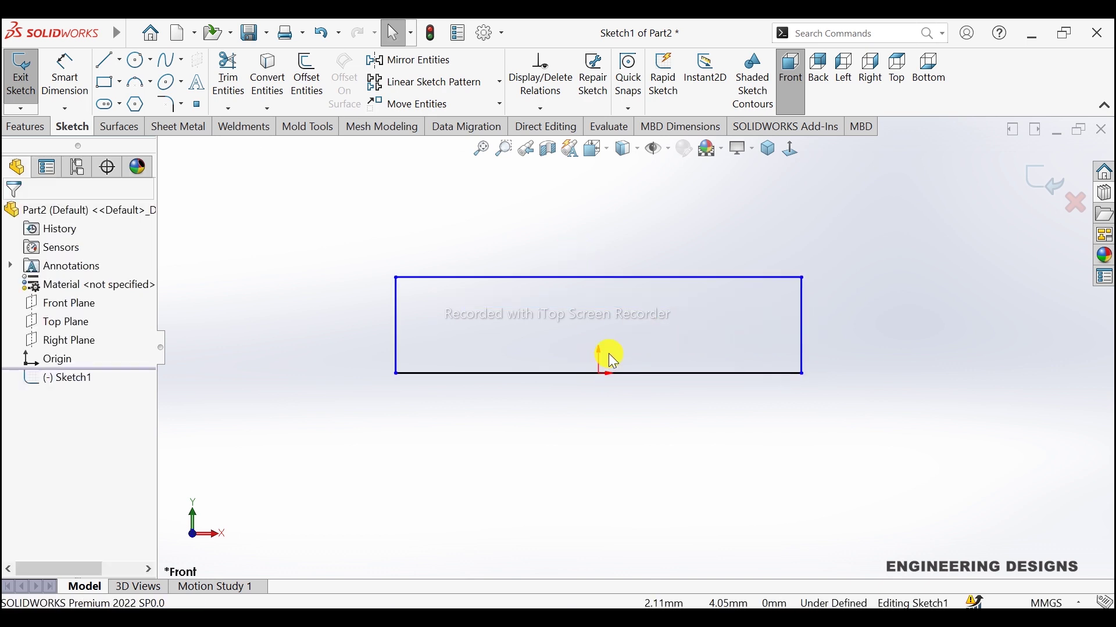
click(64, 79)
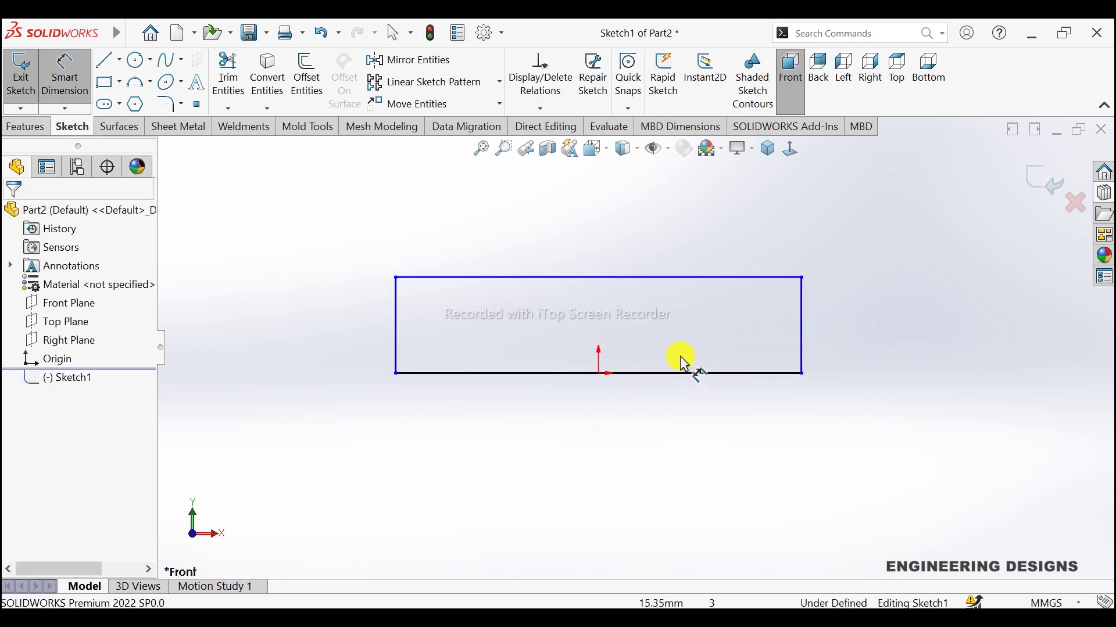
click(755, 375)
click(679, 423)
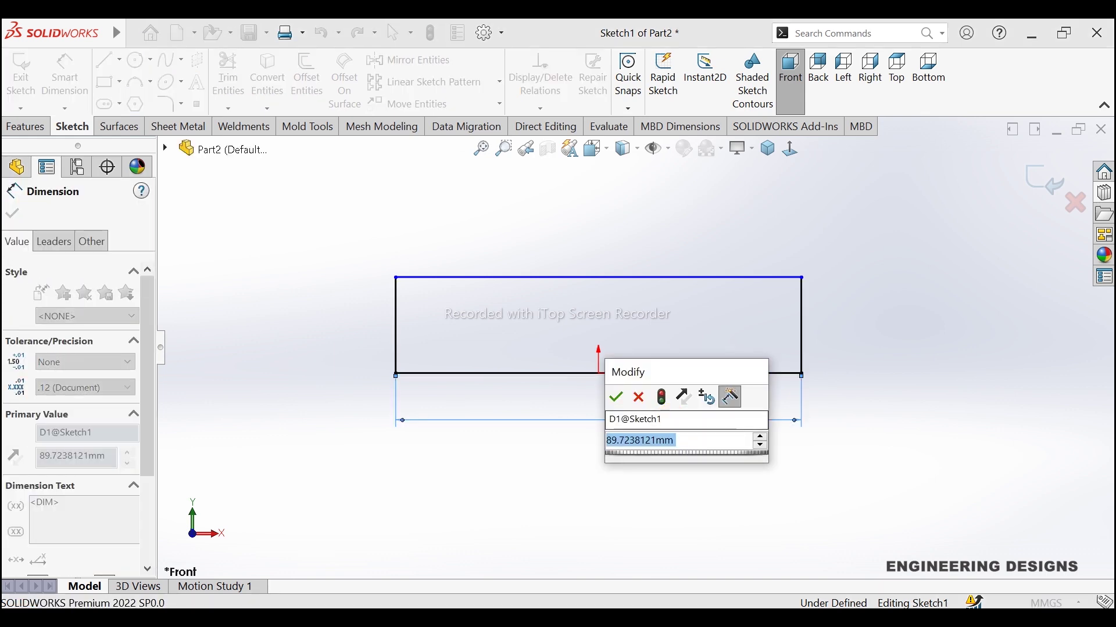
text(200)
key(Return)
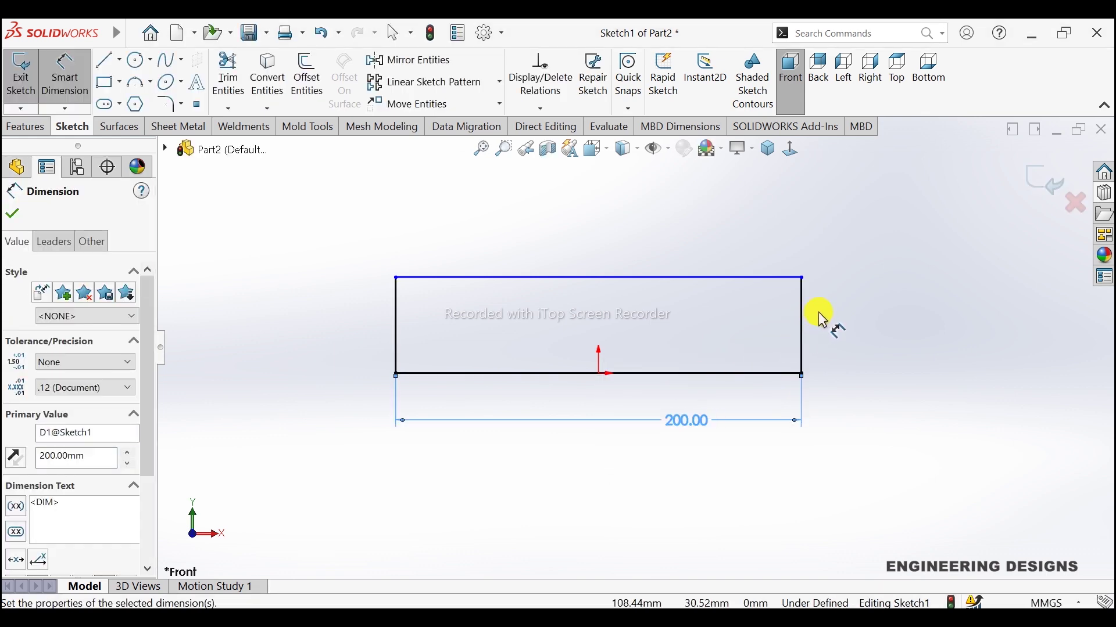
click(802, 302)
click(830, 312)
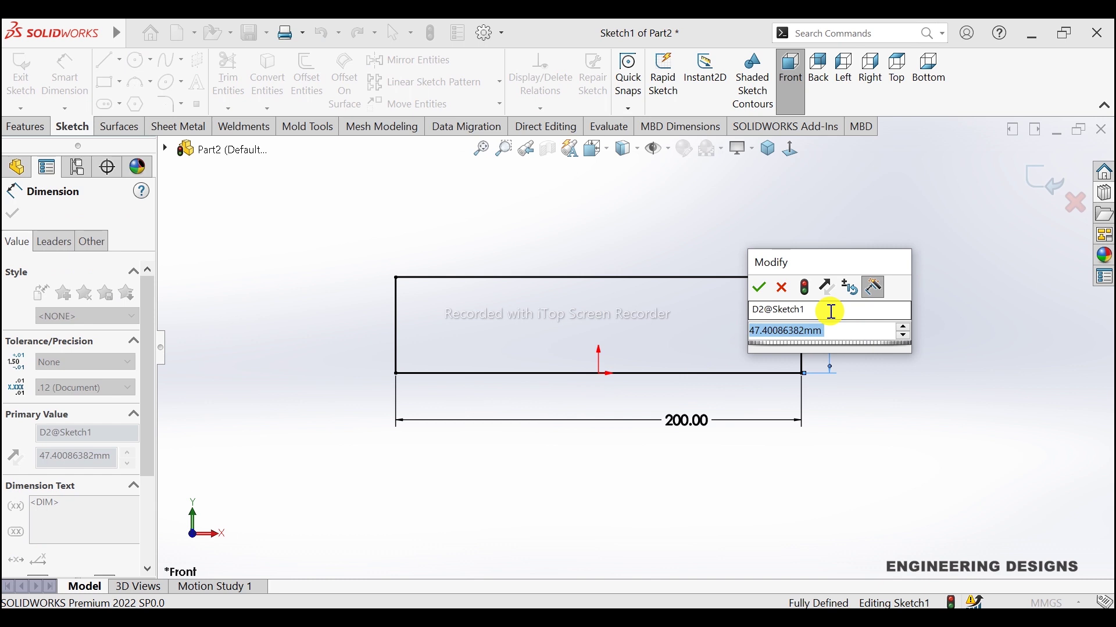
text(67)
key(Return)
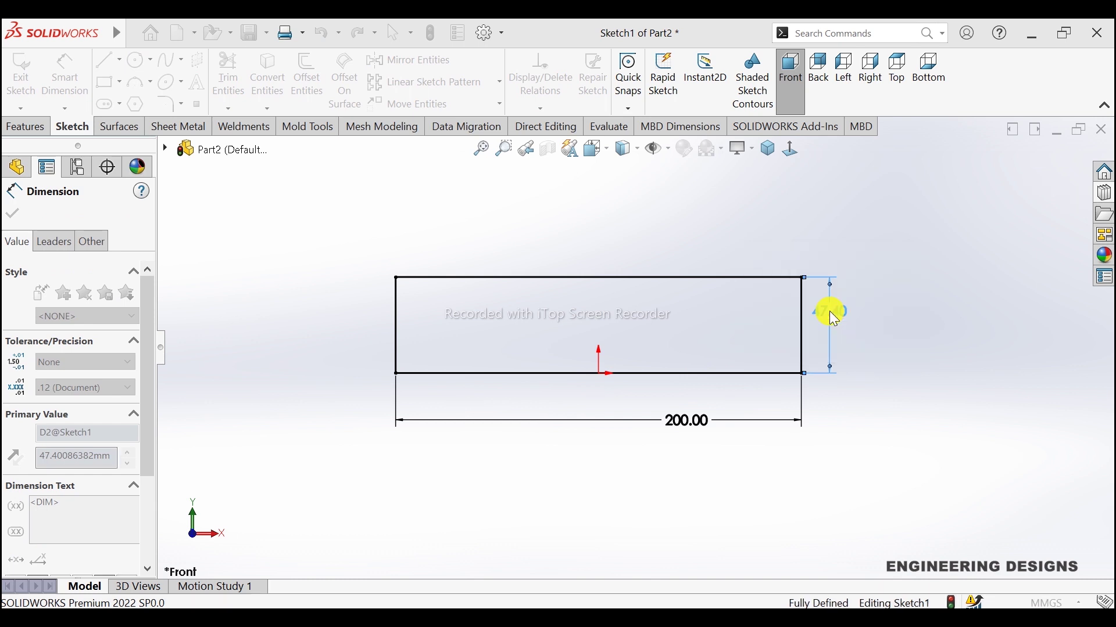
Extrude the 200 × 67 sketch 130 mm in the reversed direction as Boss-Extrude1
click(13, 214)
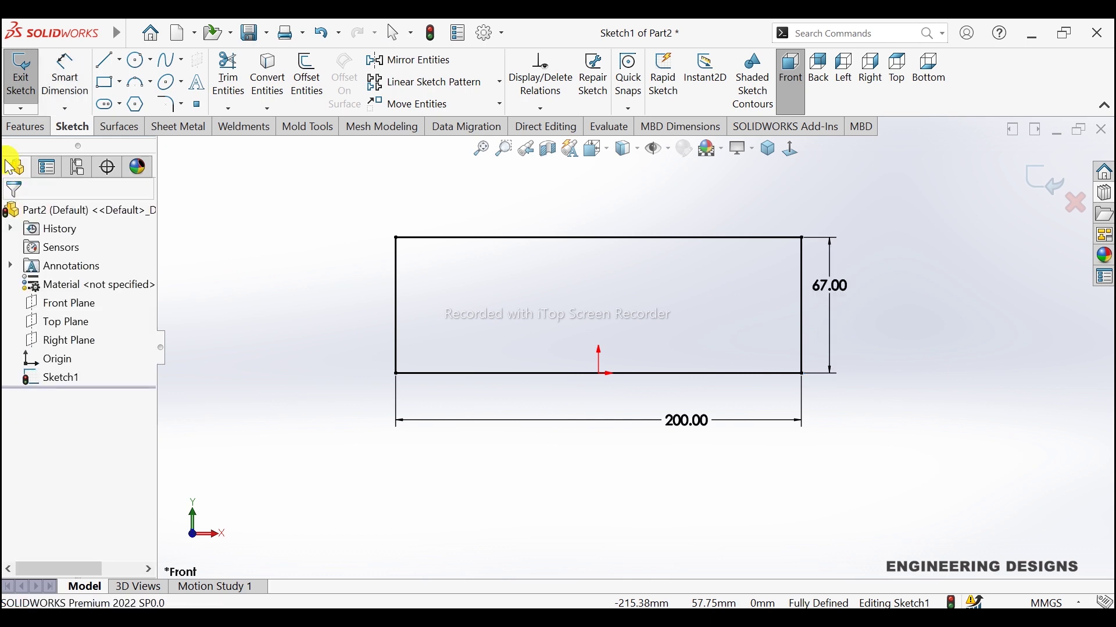
click(17, 129)
click(29, 75)
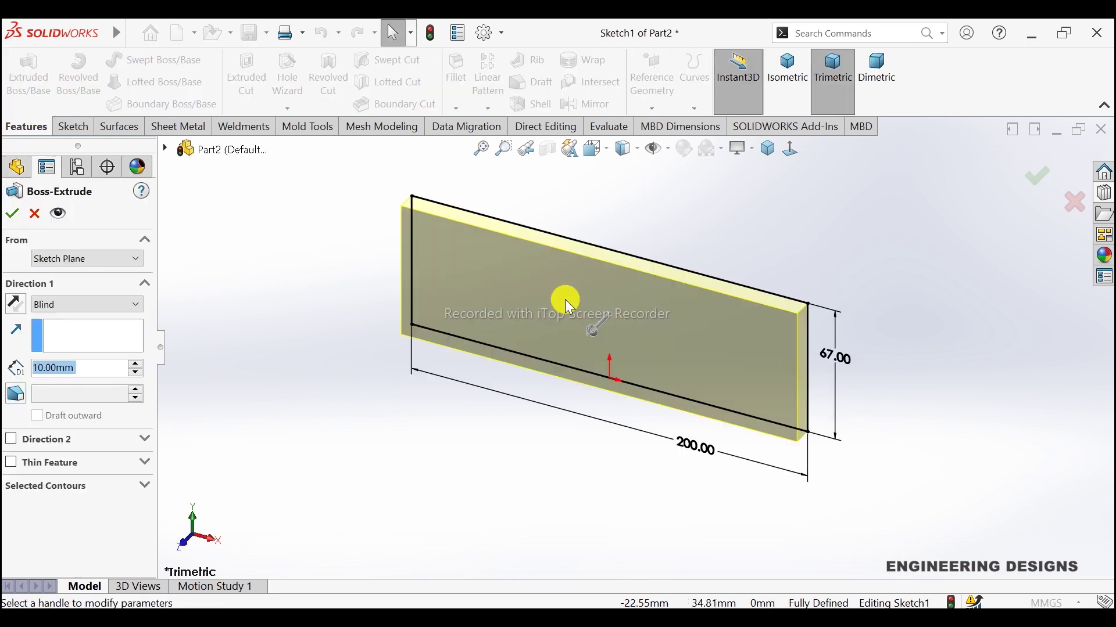
click(15, 304)
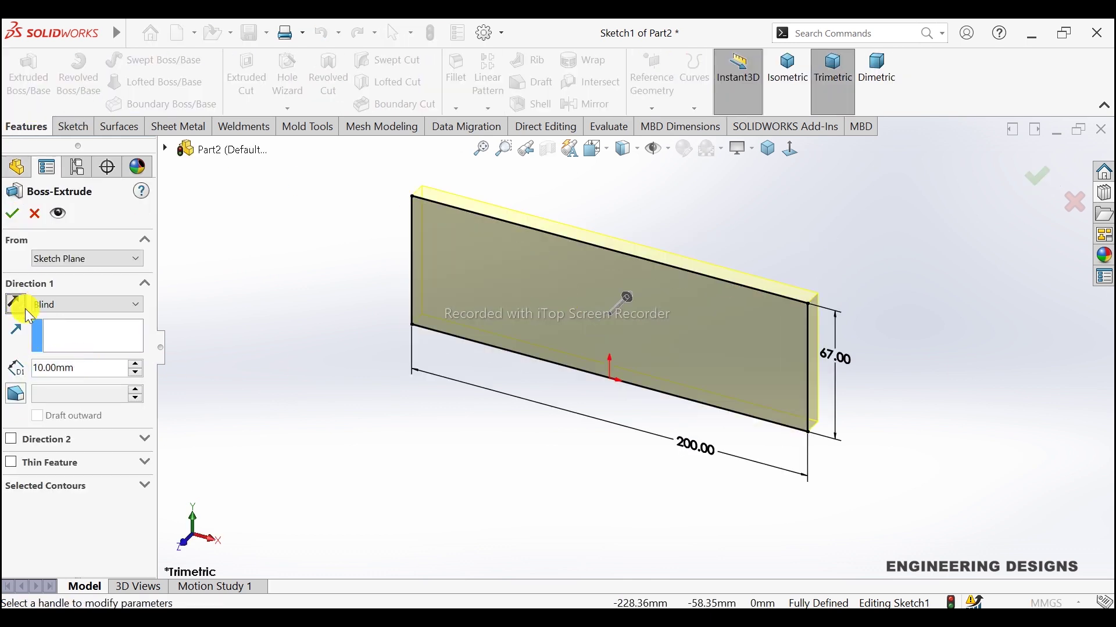
double_click(88, 367)
text(130)
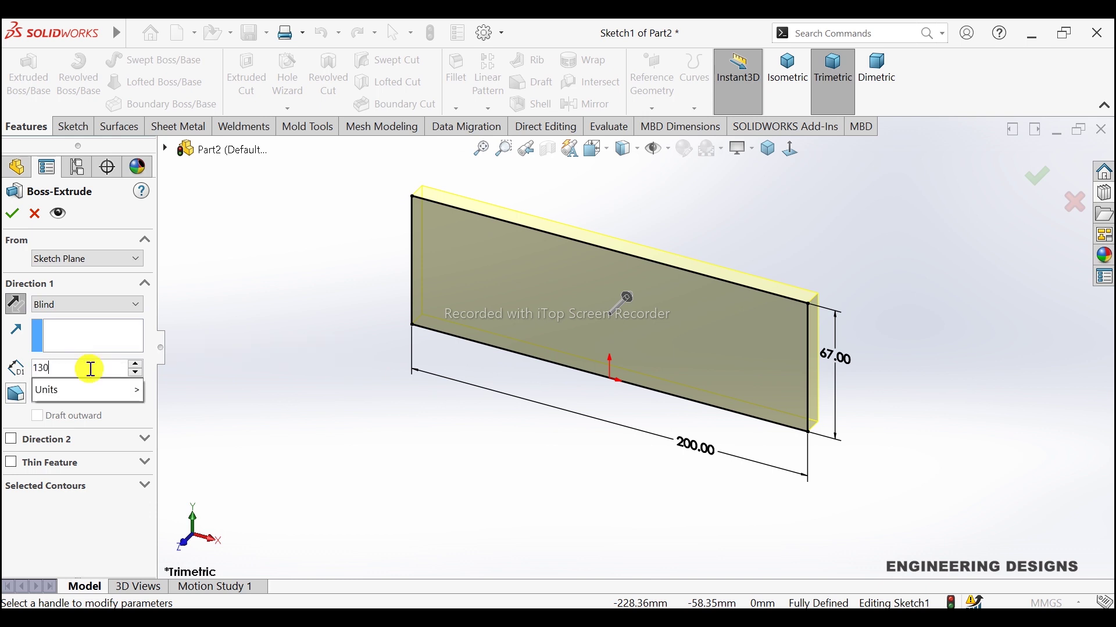
key(Return)
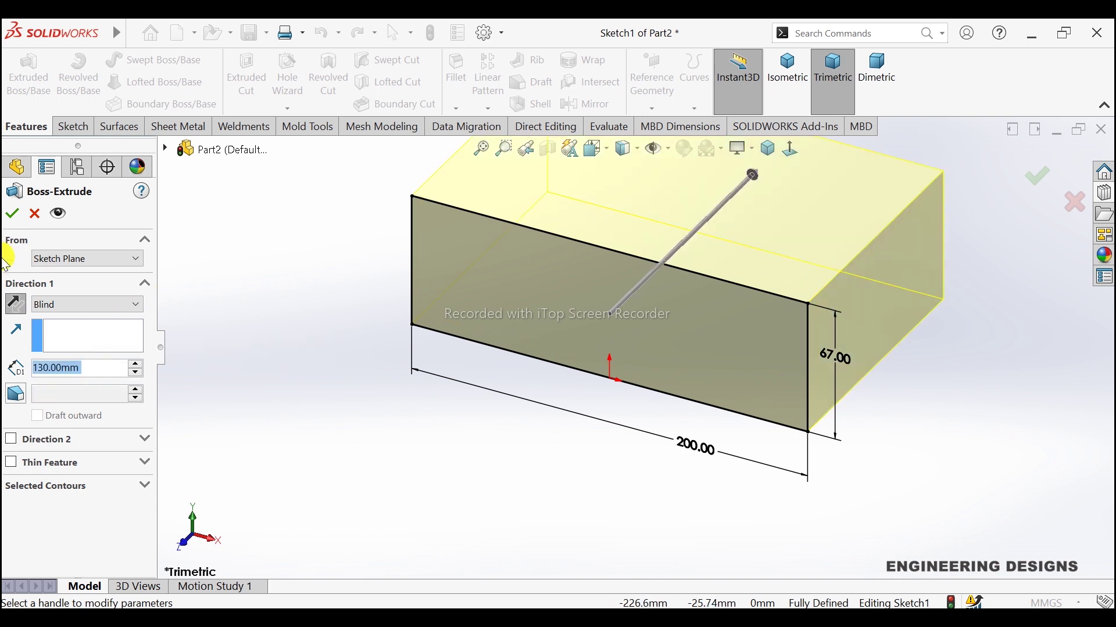
click(12, 216)
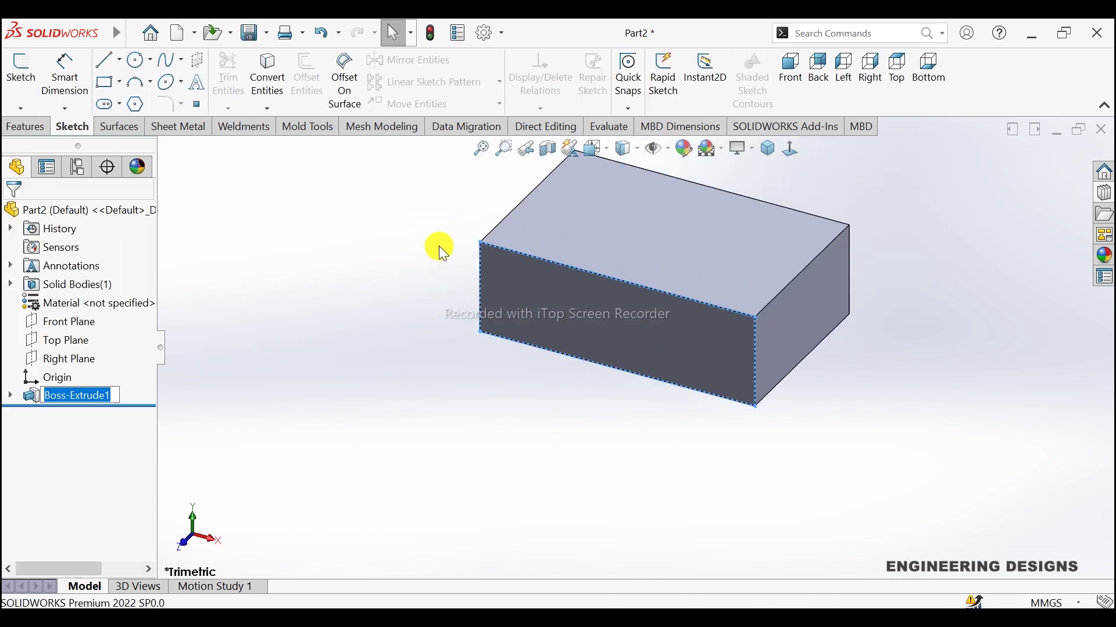
click(661, 233)
Start a sketch on the block's top face in isometric view
key(ctrl+7)
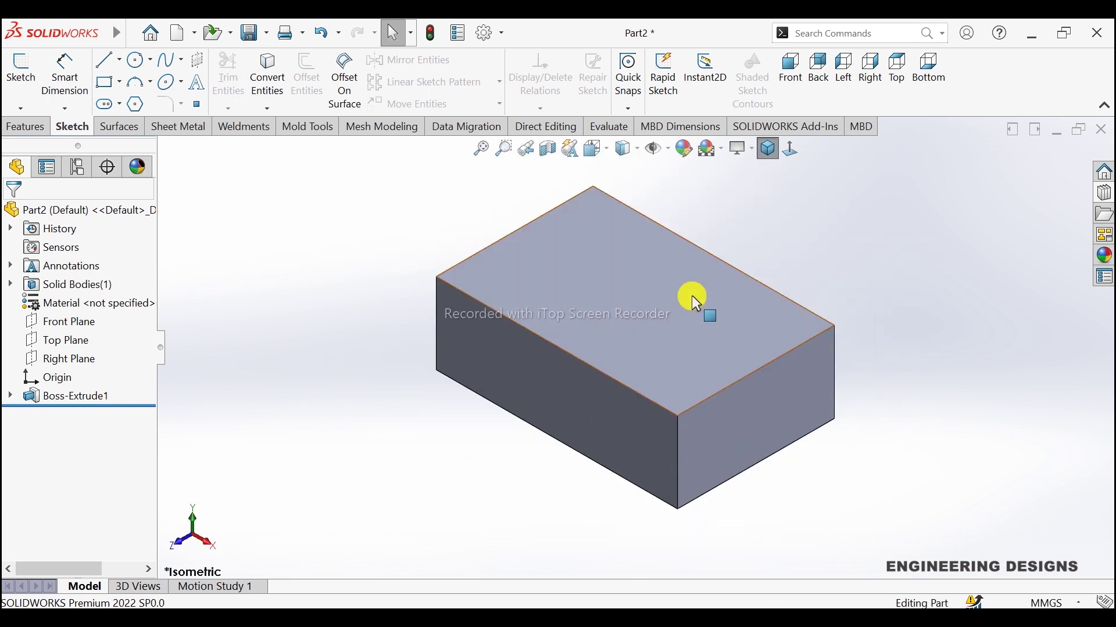
click(693, 295)
click(710, 261)
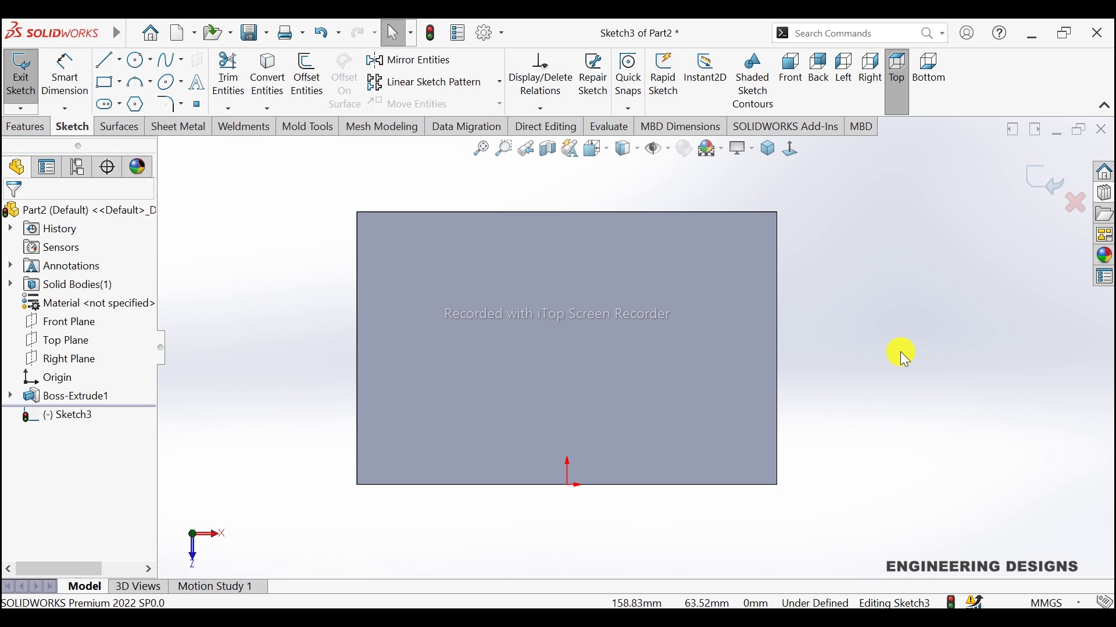
scroll(852, 442, down, 1)
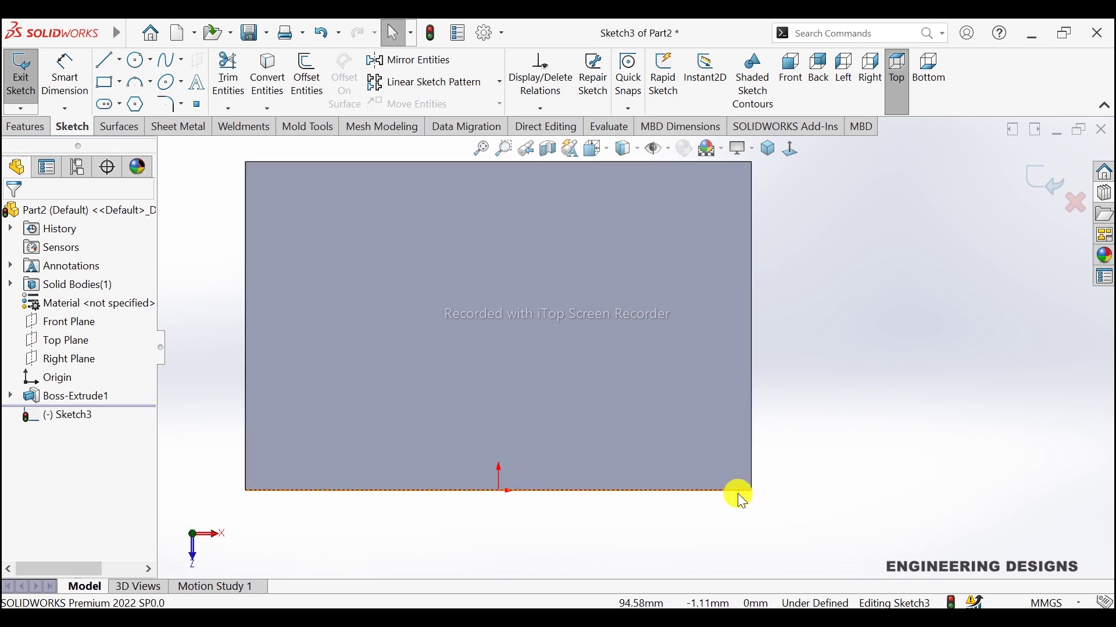
Offset the top face's bottom and right edges 2 mm inward
click(307, 75)
click(669, 493)
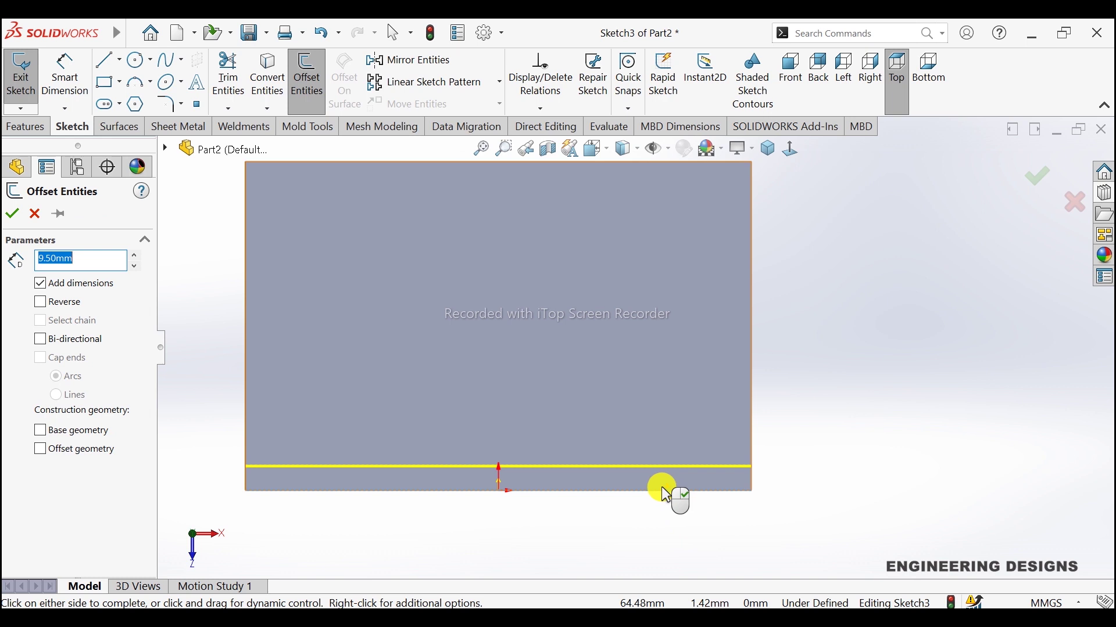
text(2)
key(Return)
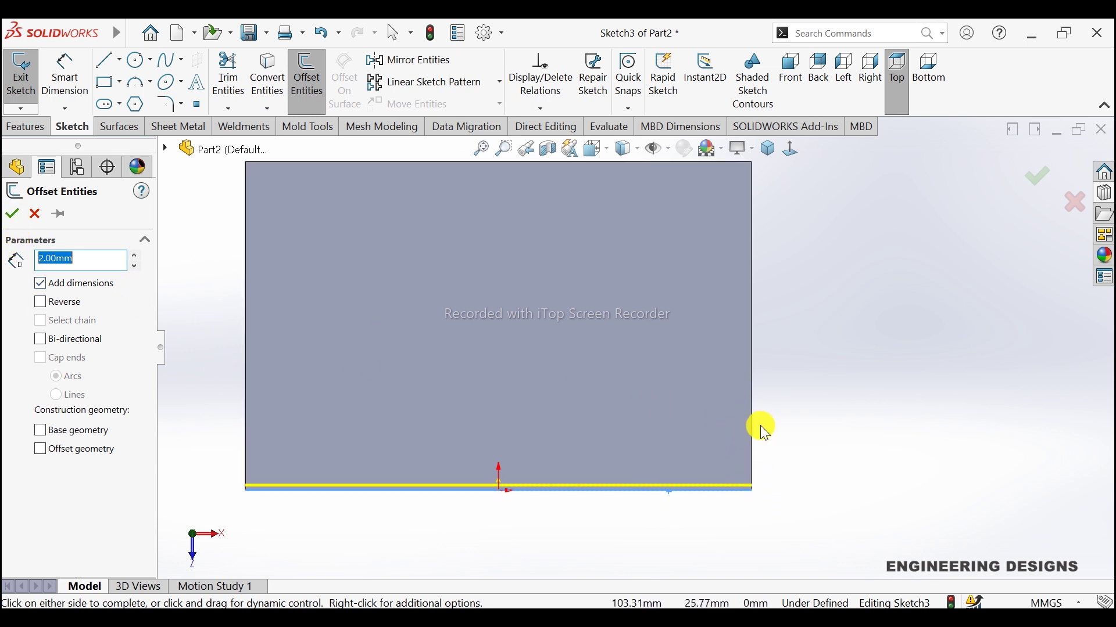
click(753, 409)
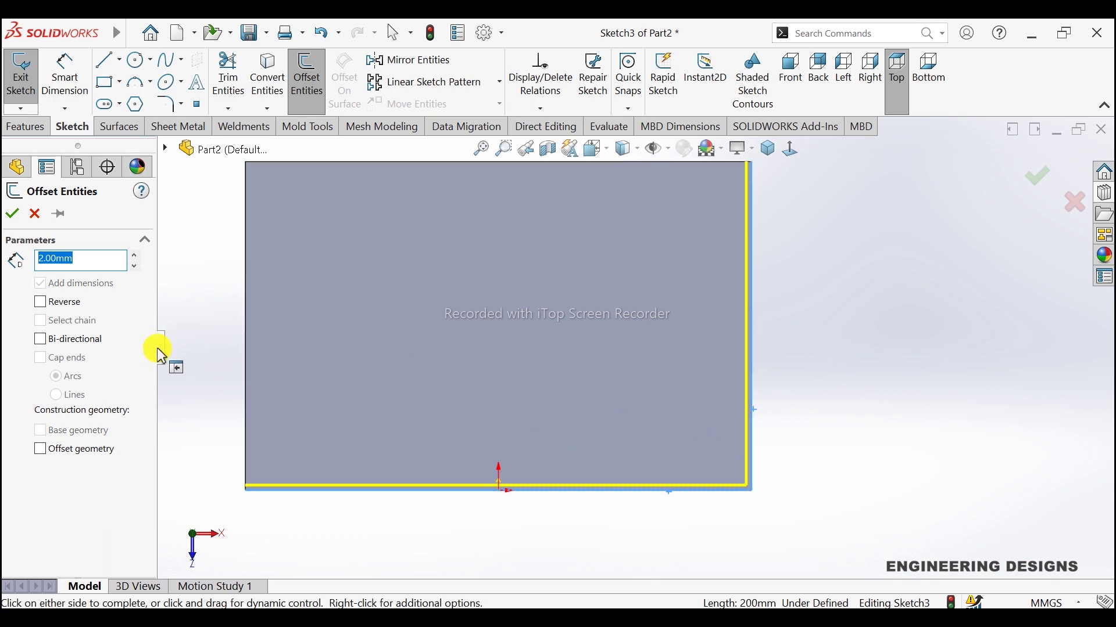
click(13, 218)
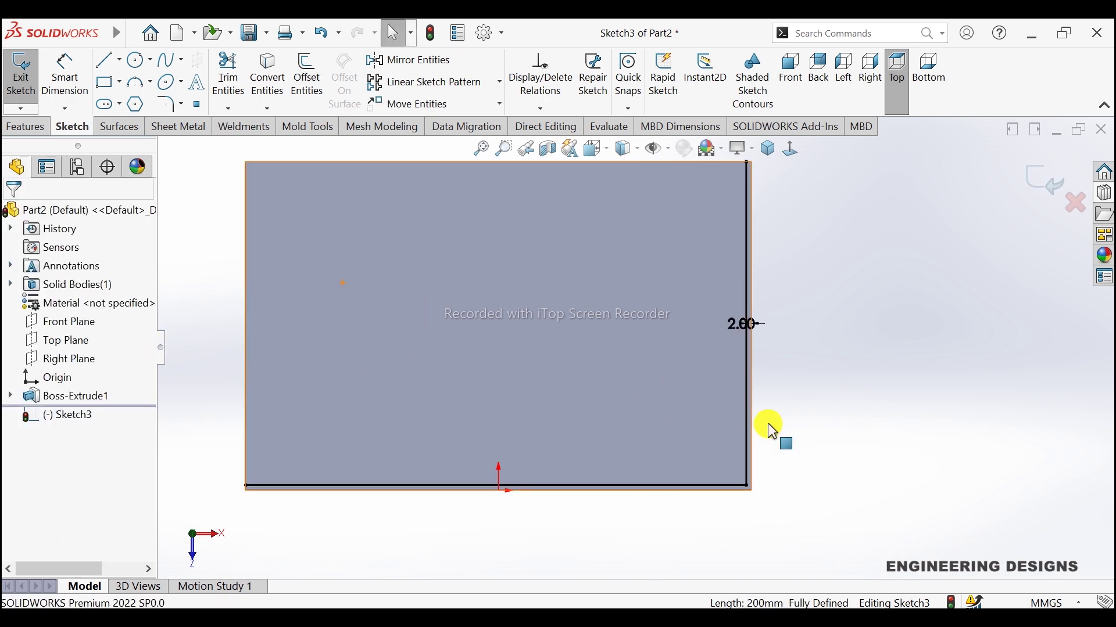
scroll(789, 492, down, 2)
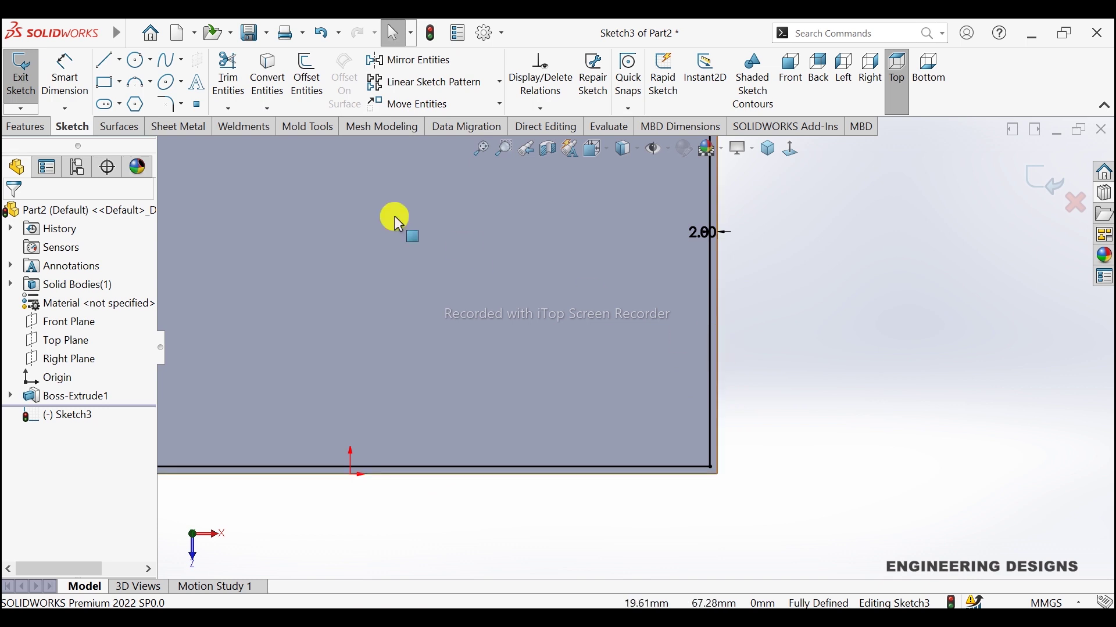
click(307, 79)
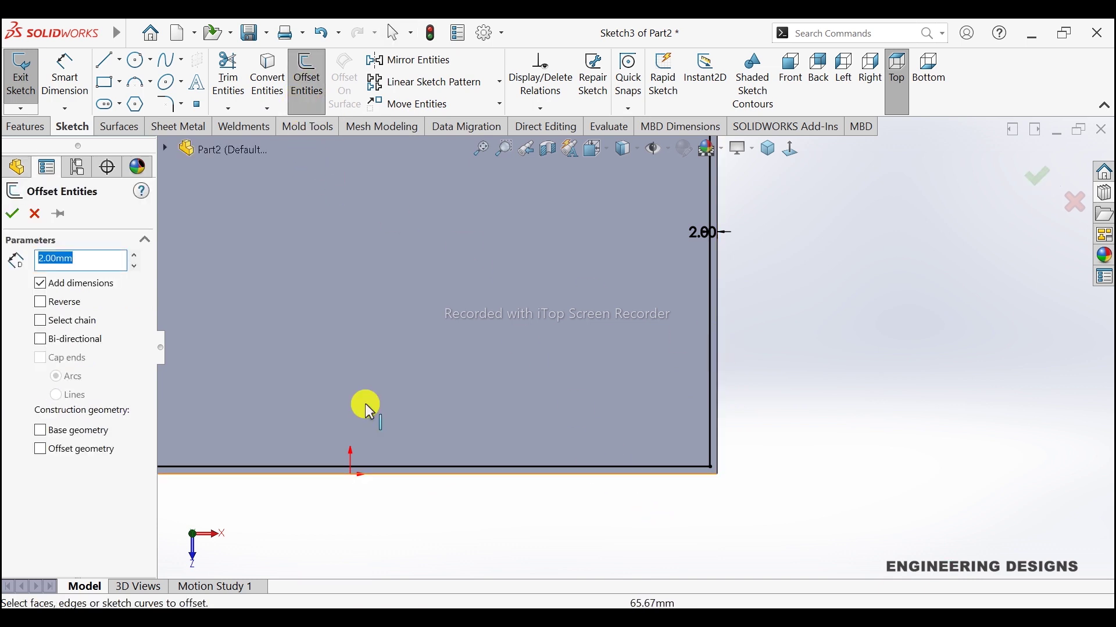
Add offset lines 15.00 mm above the bottom edge and 9.50 mm above that line
click(367, 380)
text(15)
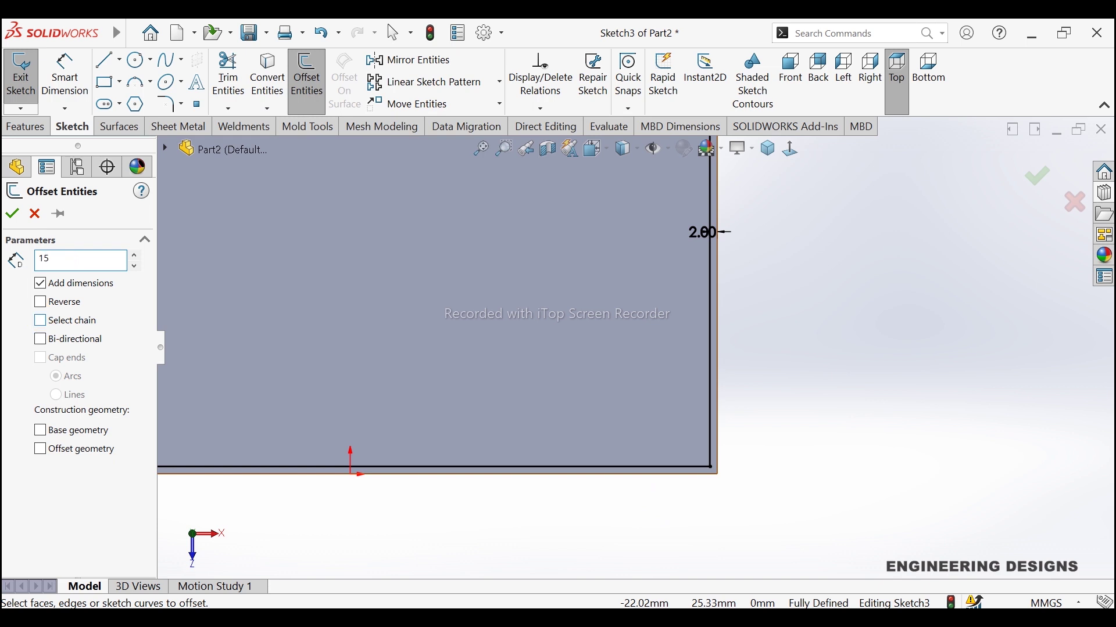
click(663, 465)
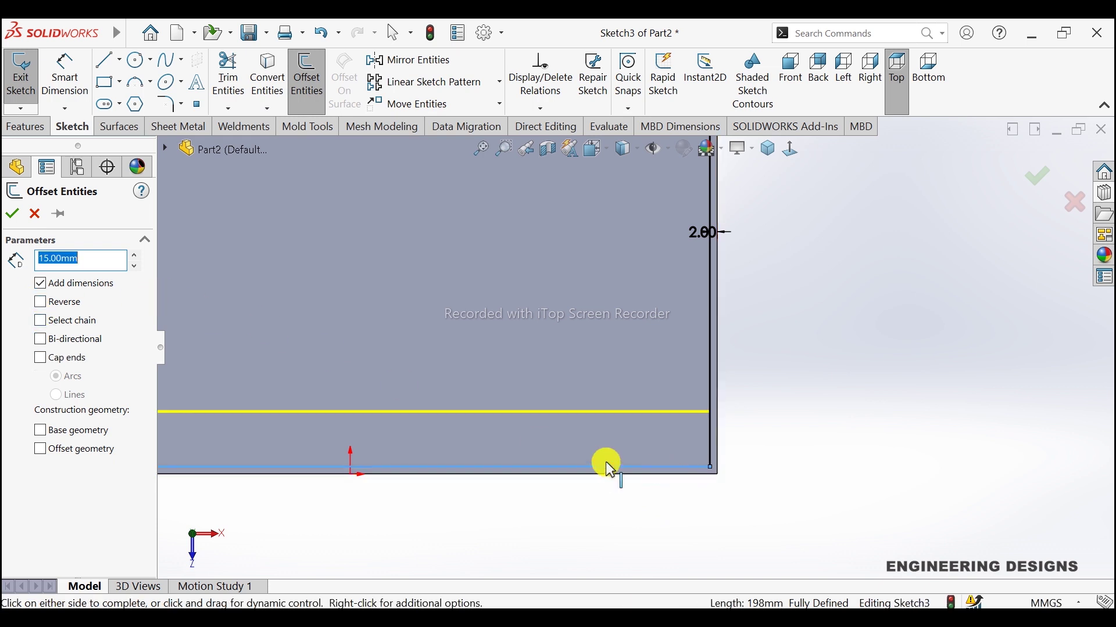
click(12, 214)
click(711, 325)
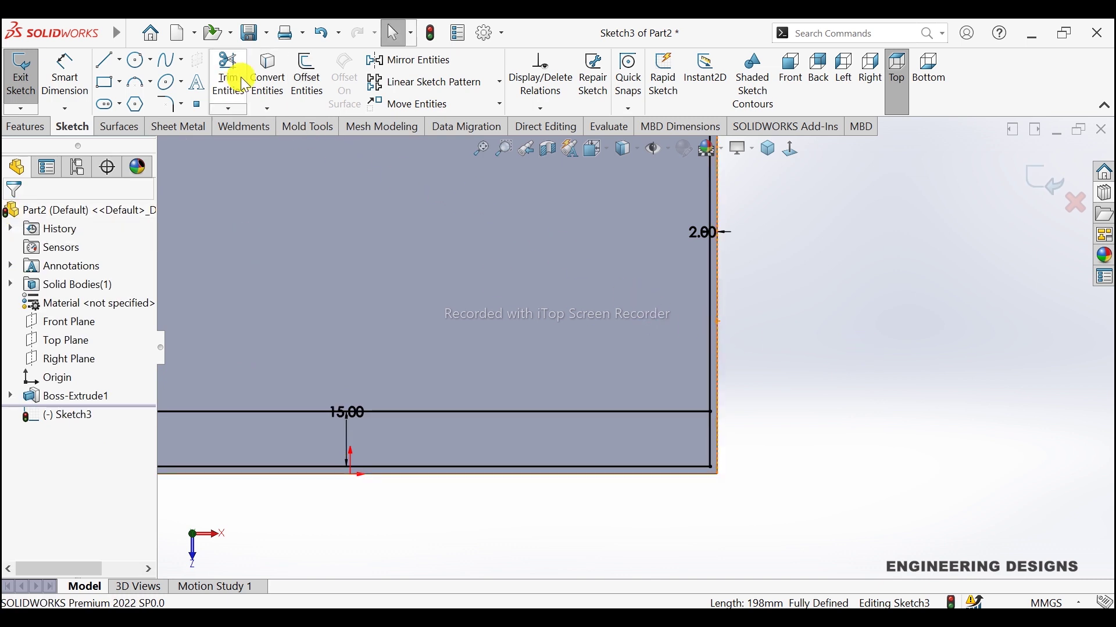
click(306, 76)
click(565, 413)
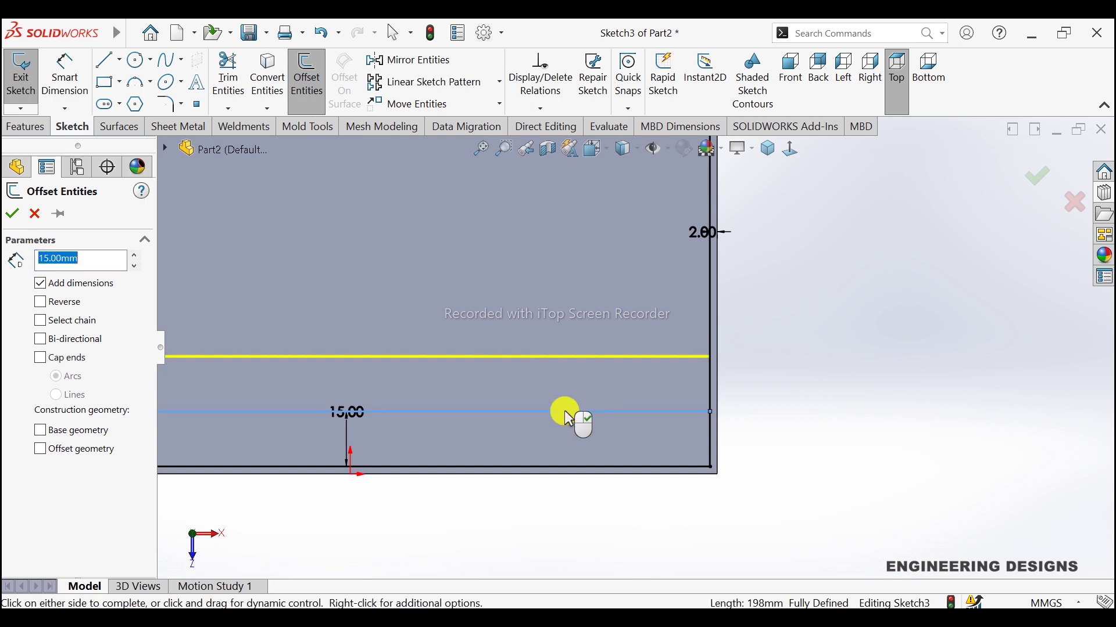
text(9.5)
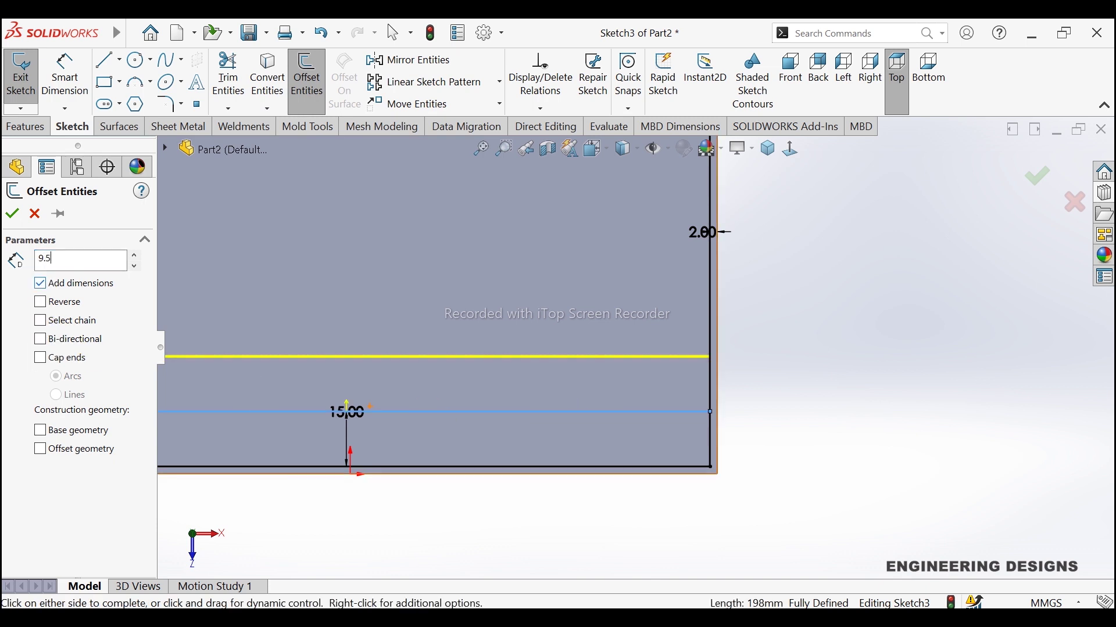
key(Return)
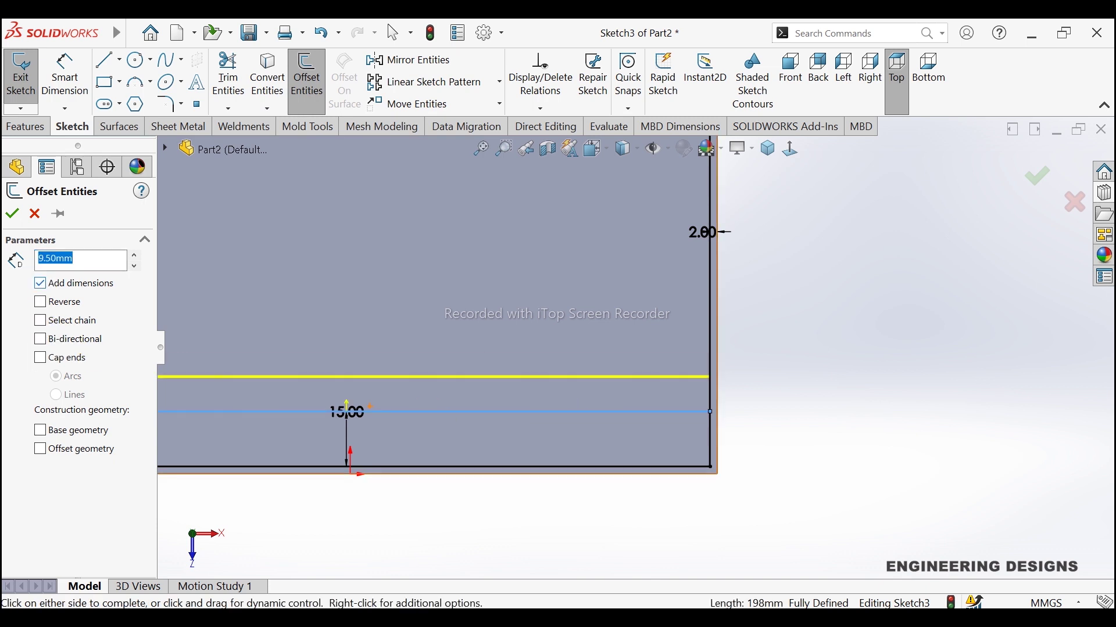
click(12, 214)
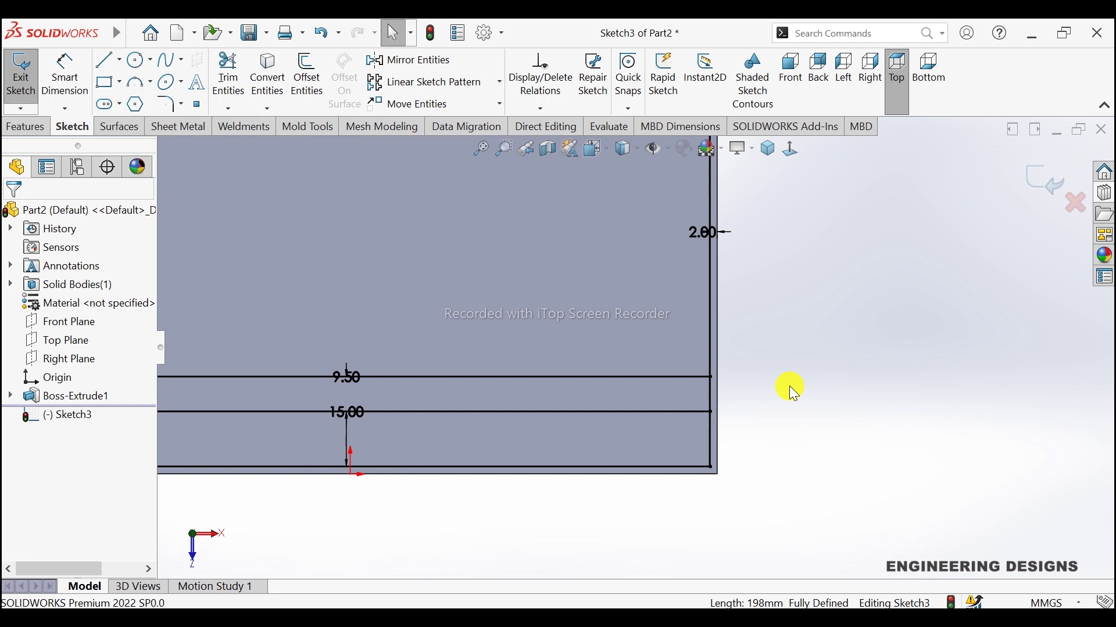
Offset the right edge 9.50 mm inward and trim the horizontals left of the new vertical
click(306, 72)
click(711, 347)
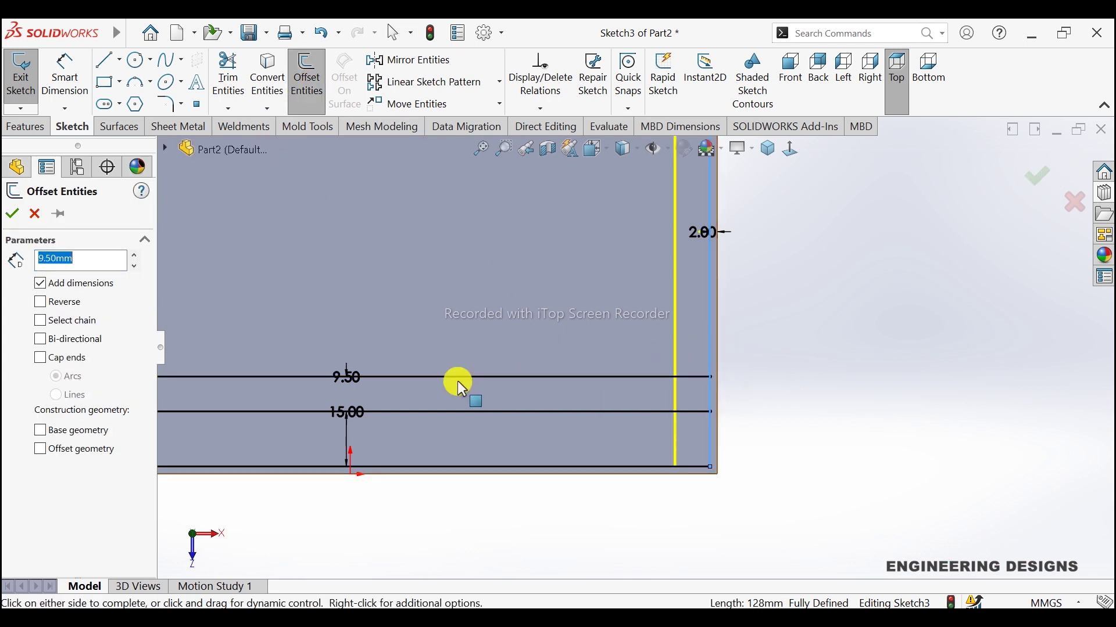
click(12, 214)
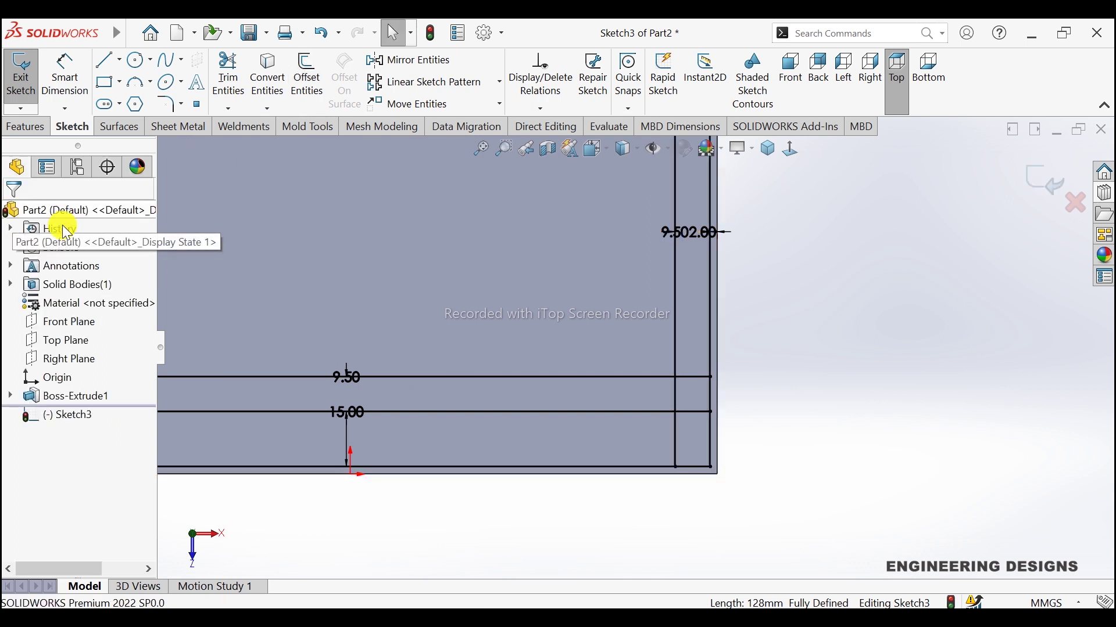
scroll(786, 415, down, 1)
scroll(787, 413, down, 1)
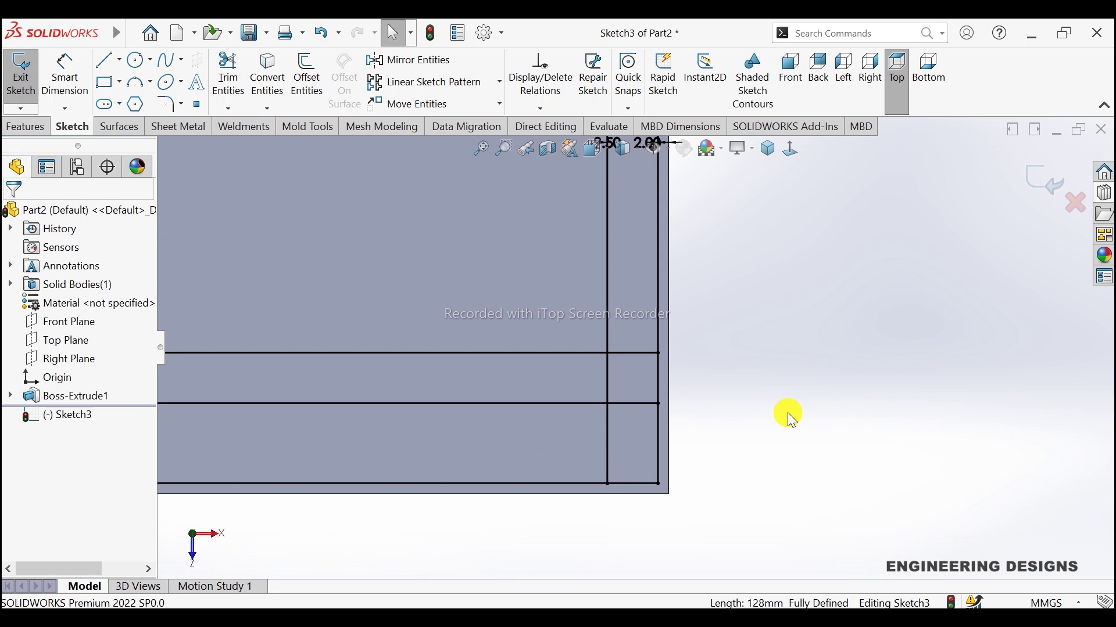
scroll(805, 357, down, 1)
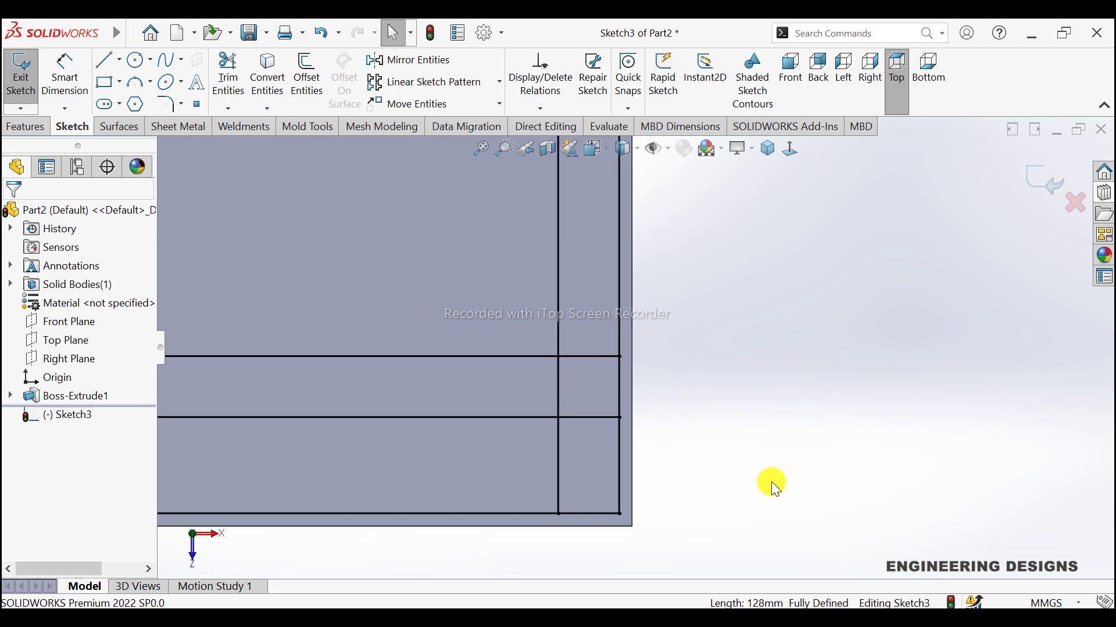
click(233, 74)
drag(496, 349, 494, 427)
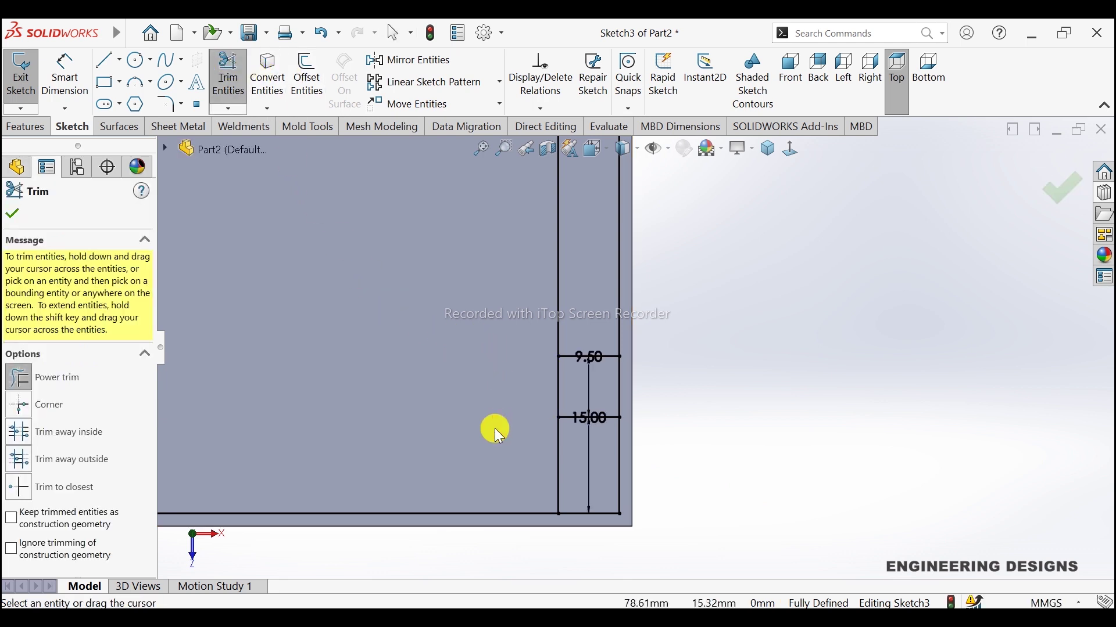
Trim the new inner vertical line back to the upper 9.50 offset line
click(13, 214)
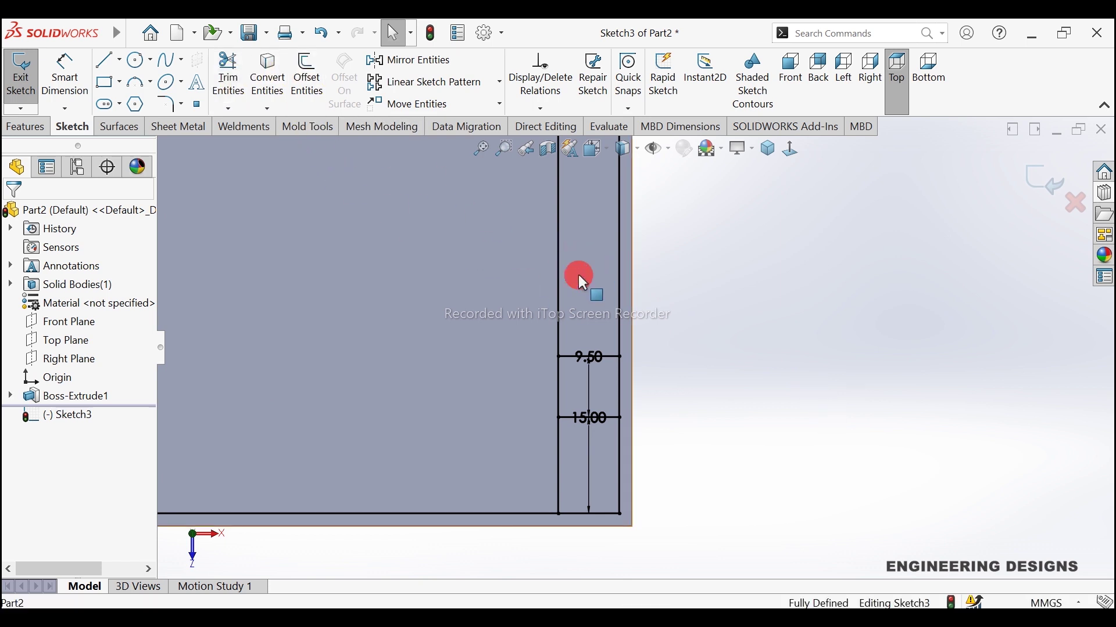
click(223, 66)
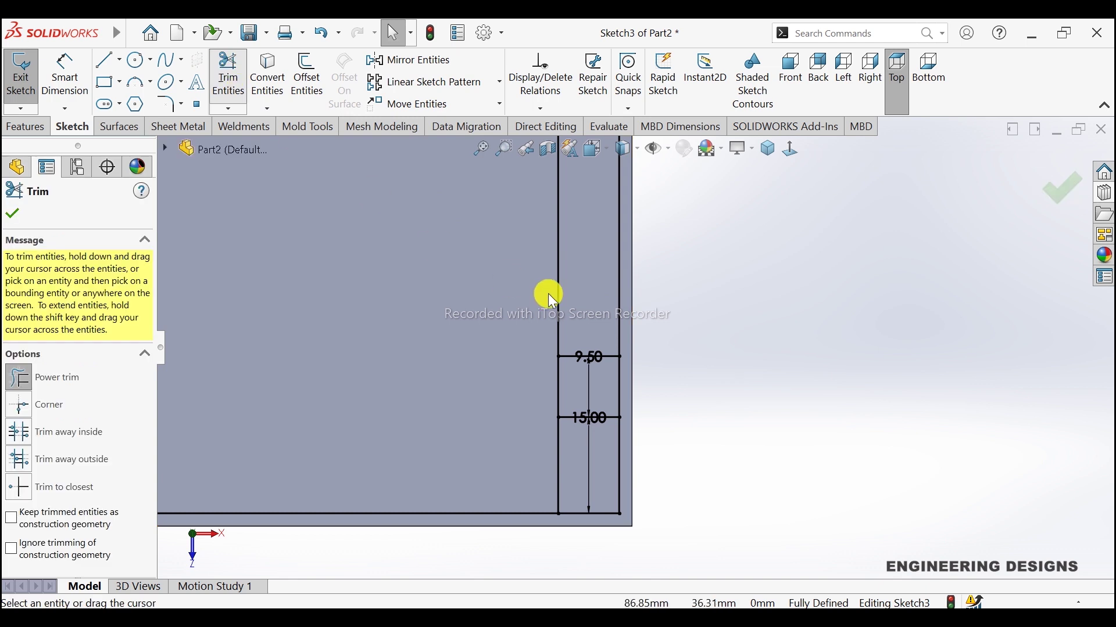
click(12, 214)
Draw a three-point arc starting at the left end of the 15.00 line
click(139, 90)
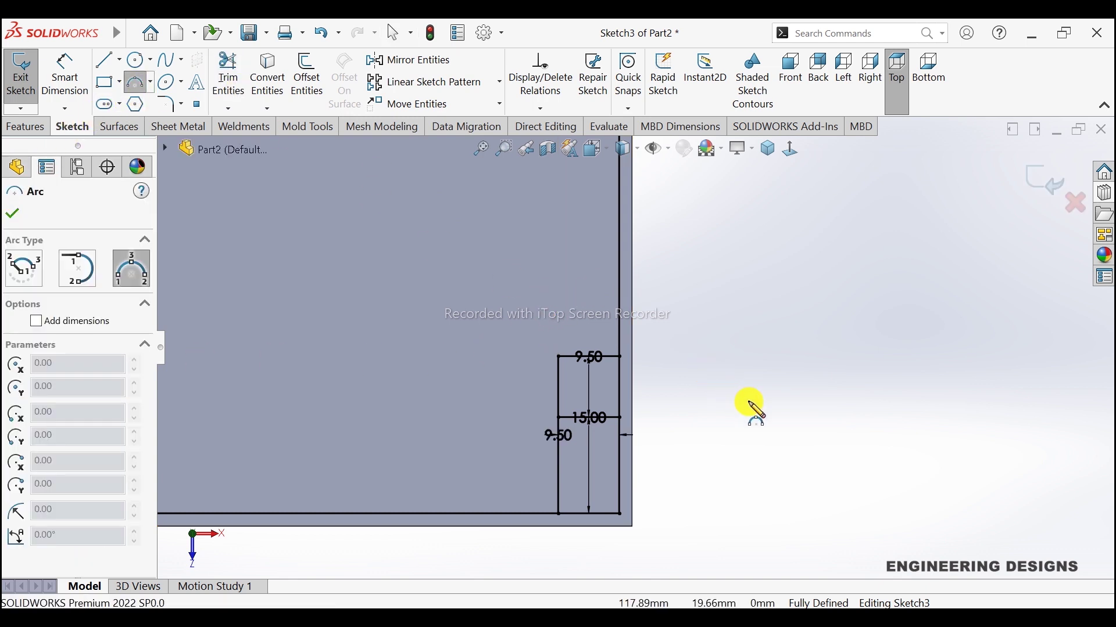
scroll(747, 406, down, 2)
scroll(737, 419, down, 1)
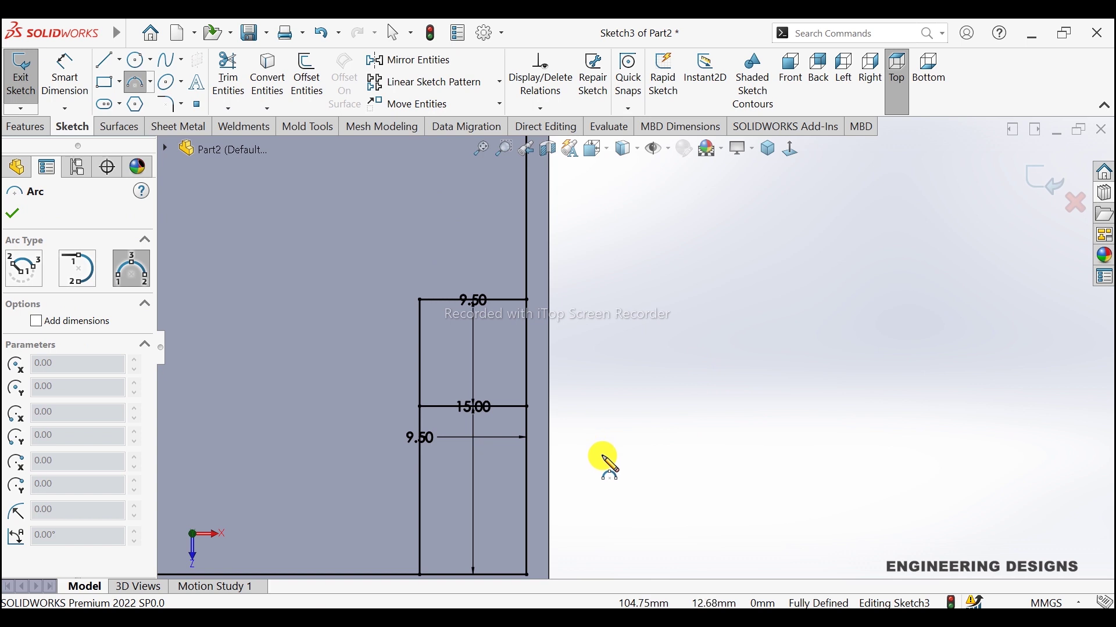
click(419, 406)
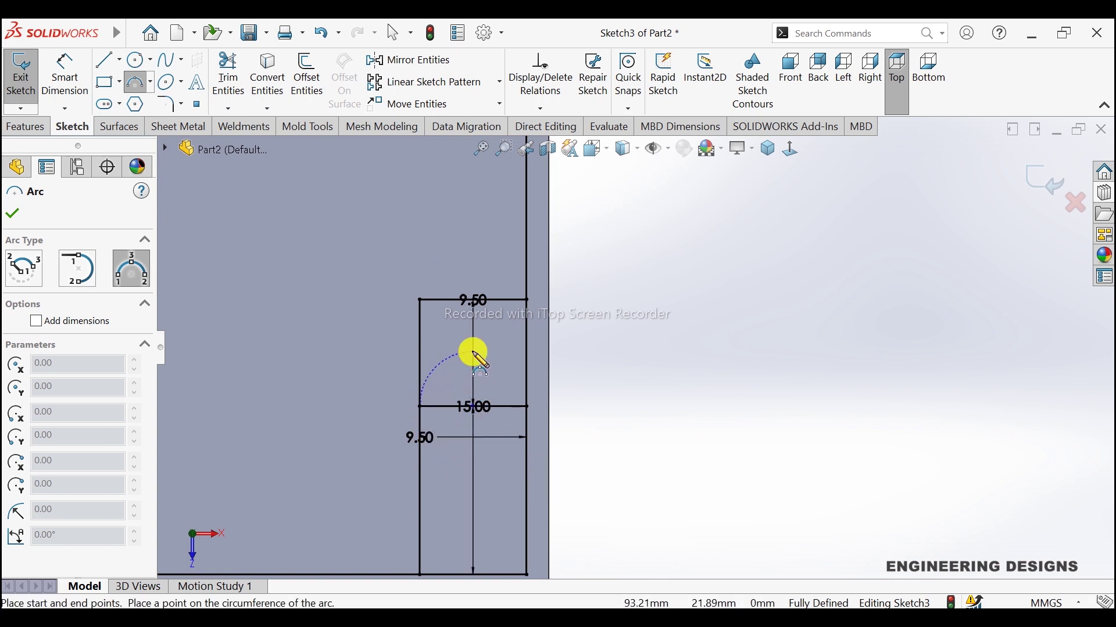
click(473, 352)
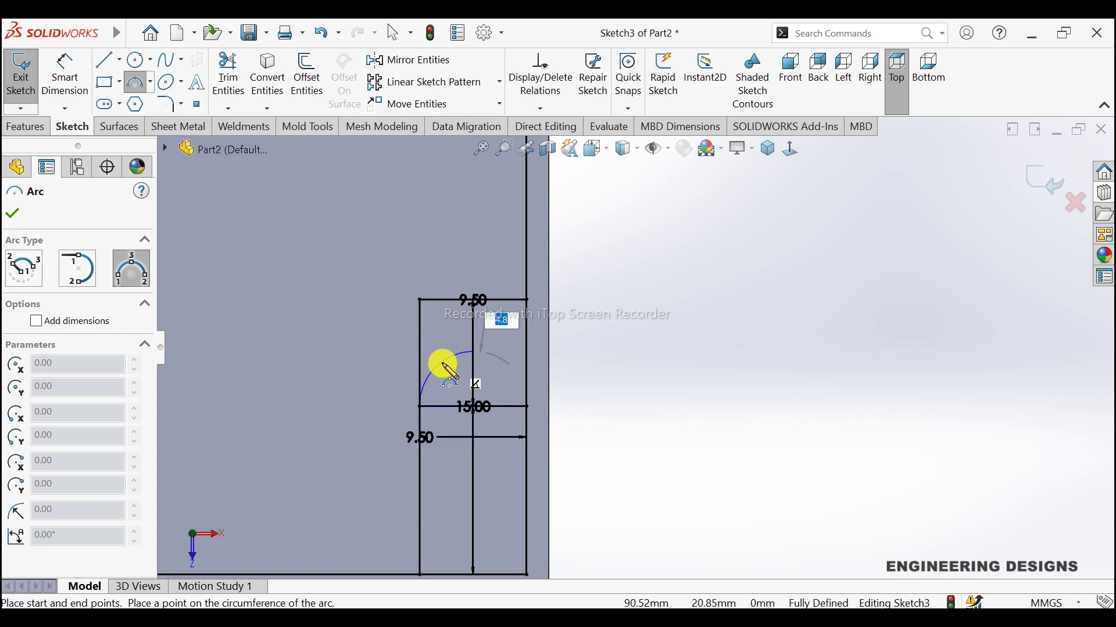
click(443, 365)
right_click(679, 343)
click(687, 348)
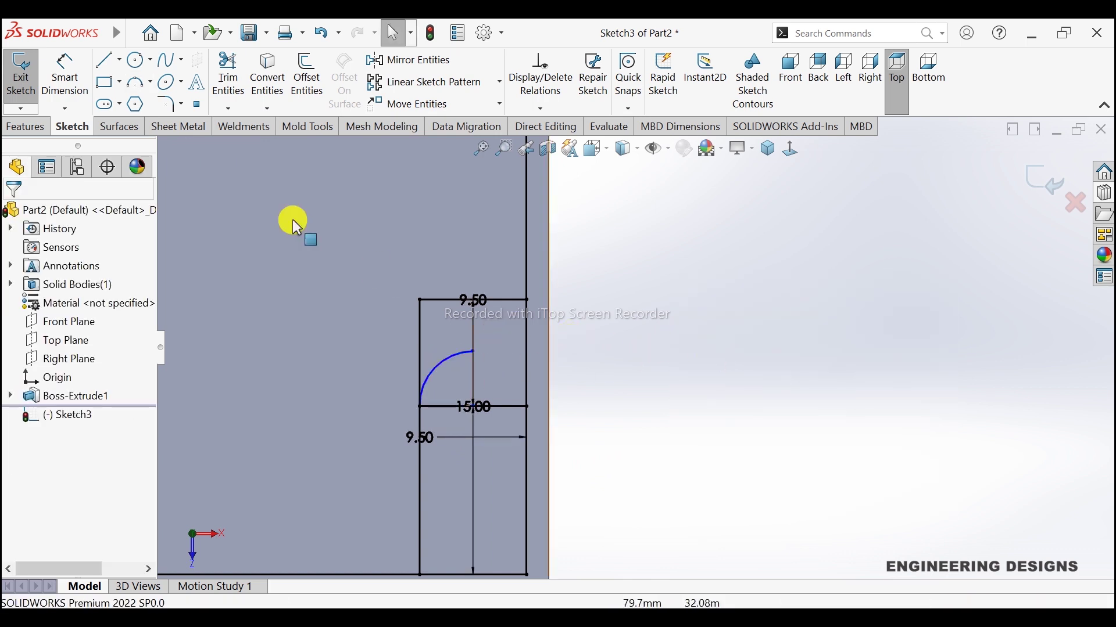
Draw a second three-point arc from the first arc's end to the top-right corner
click(140, 81)
click(473, 352)
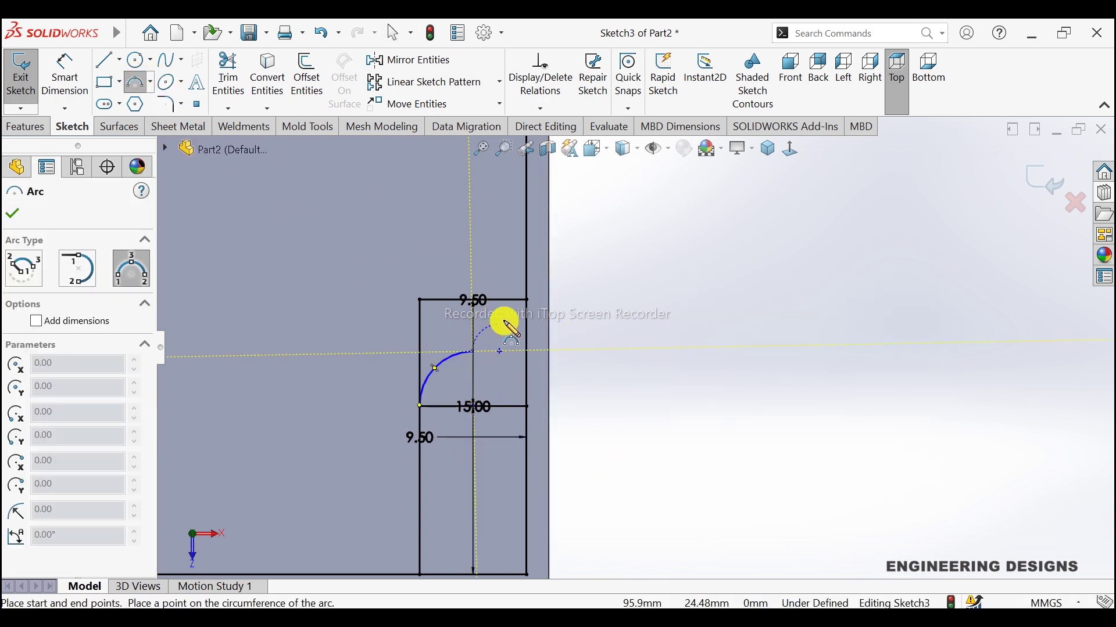
click(526, 301)
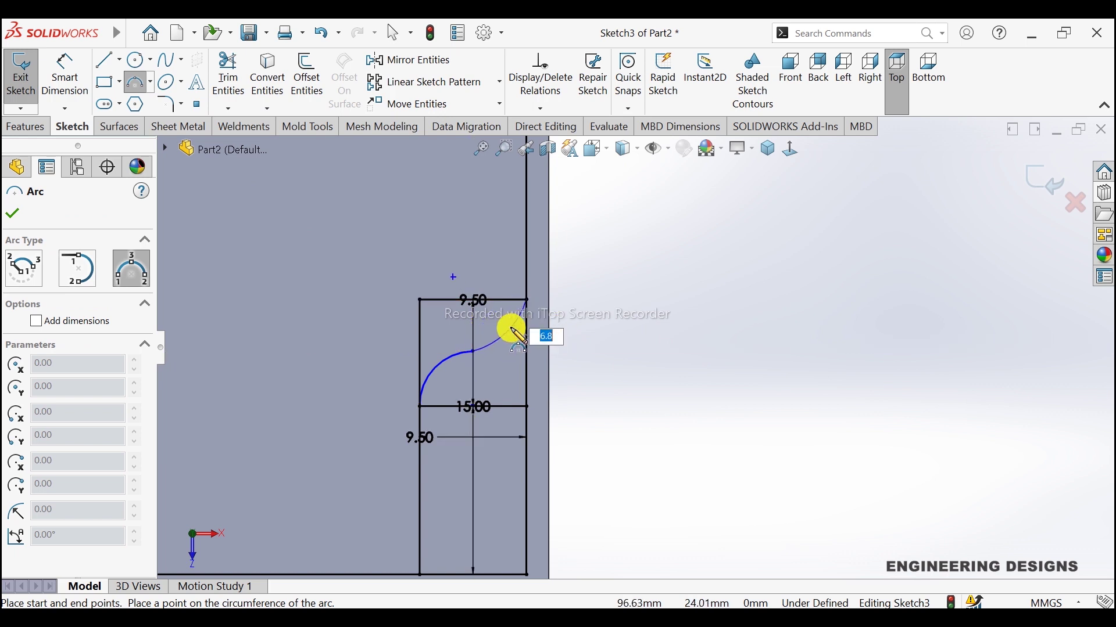
click(510, 336)
right_click(655, 316)
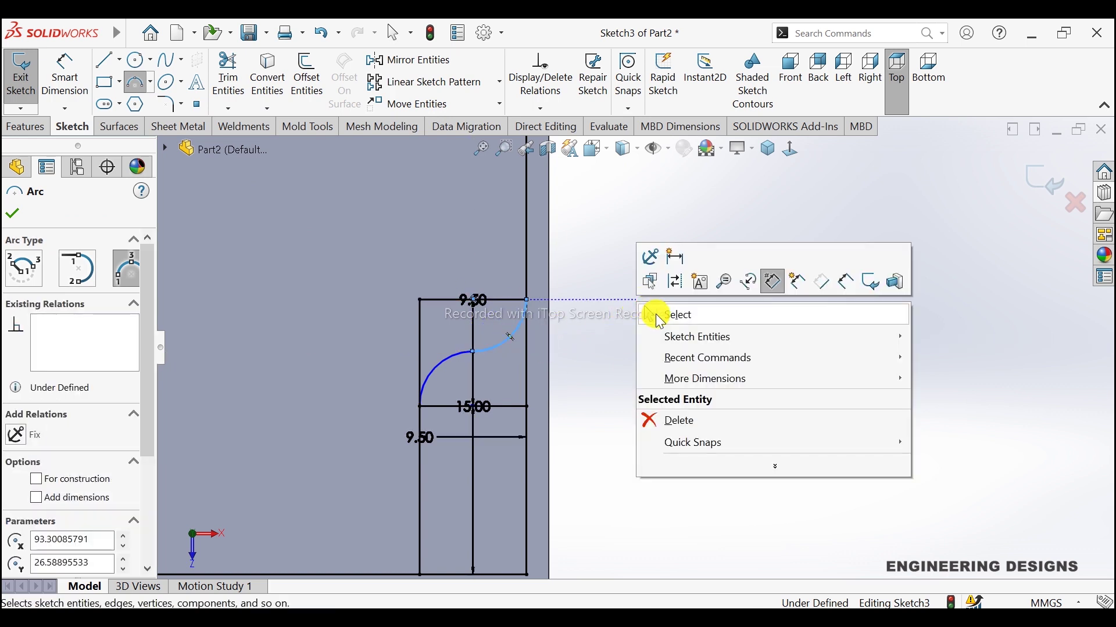
click(680, 315)
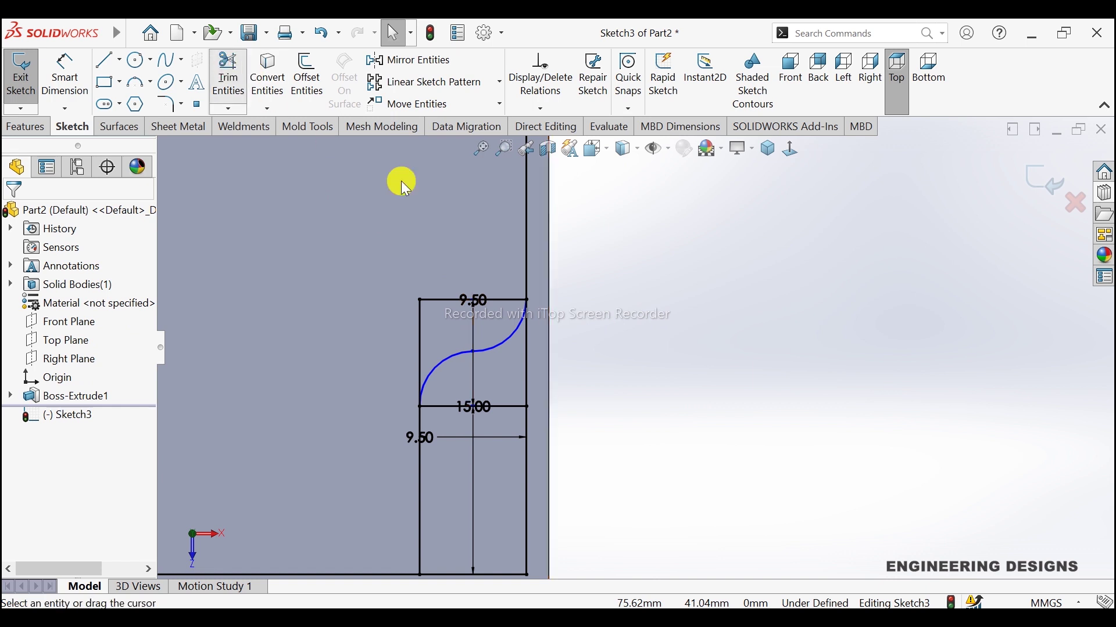
Trim the leftover straight lines above and below the S-curve
drag(446, 315, 391, 372)
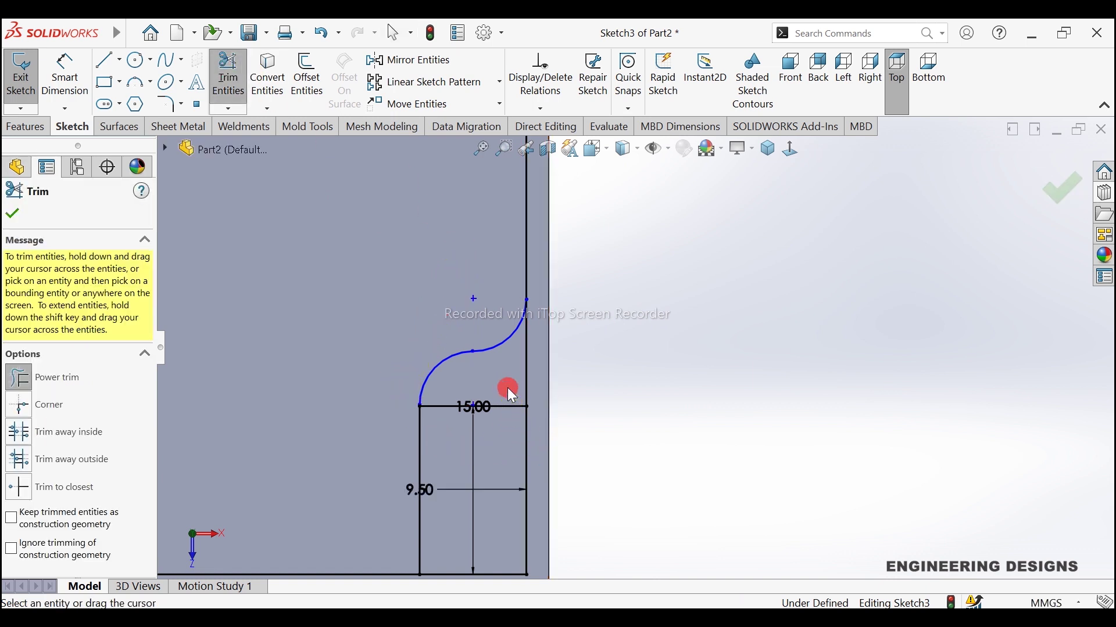
mouse_move(511, 452)
mouse_down()
mouse_move(545, 453)
mouse_move(536, 531)
mouse_up()
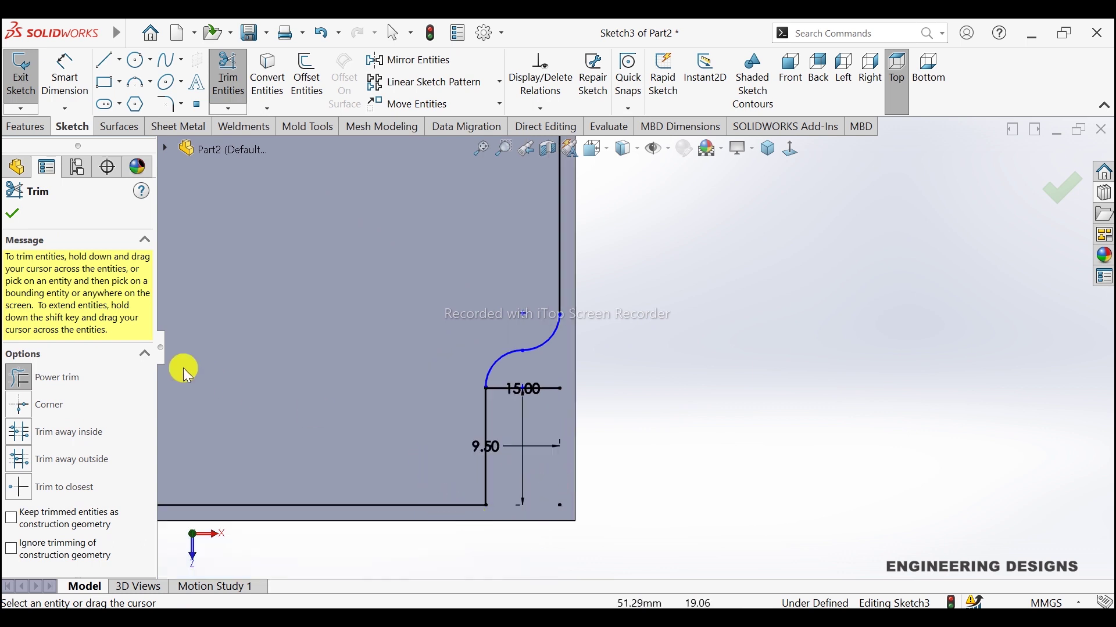
click(9, 215)
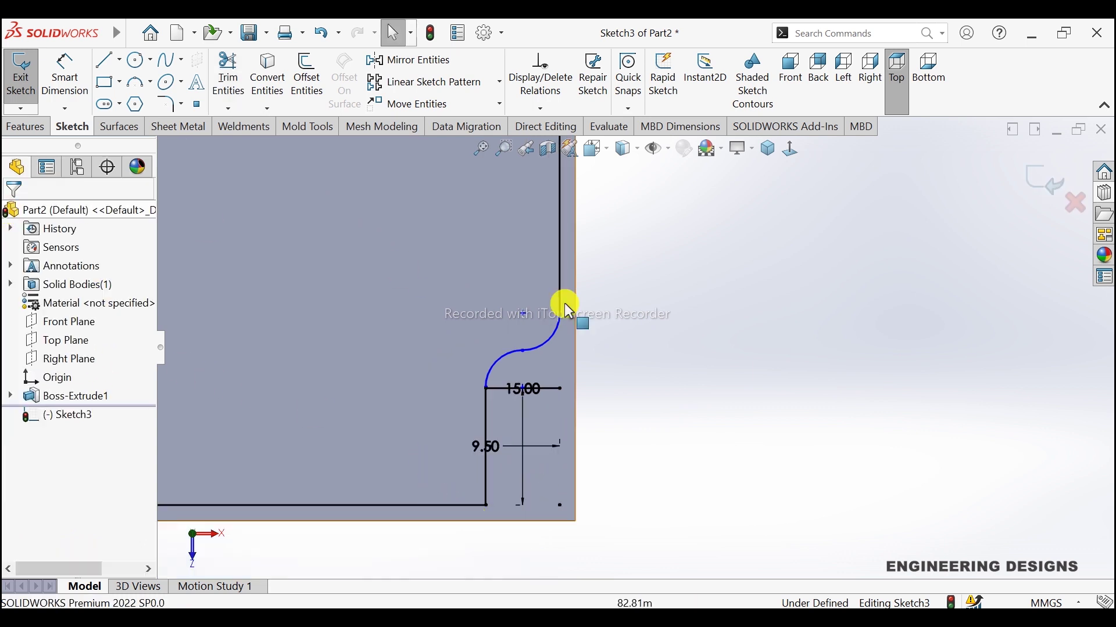
scroll(566, 397, down, 3)
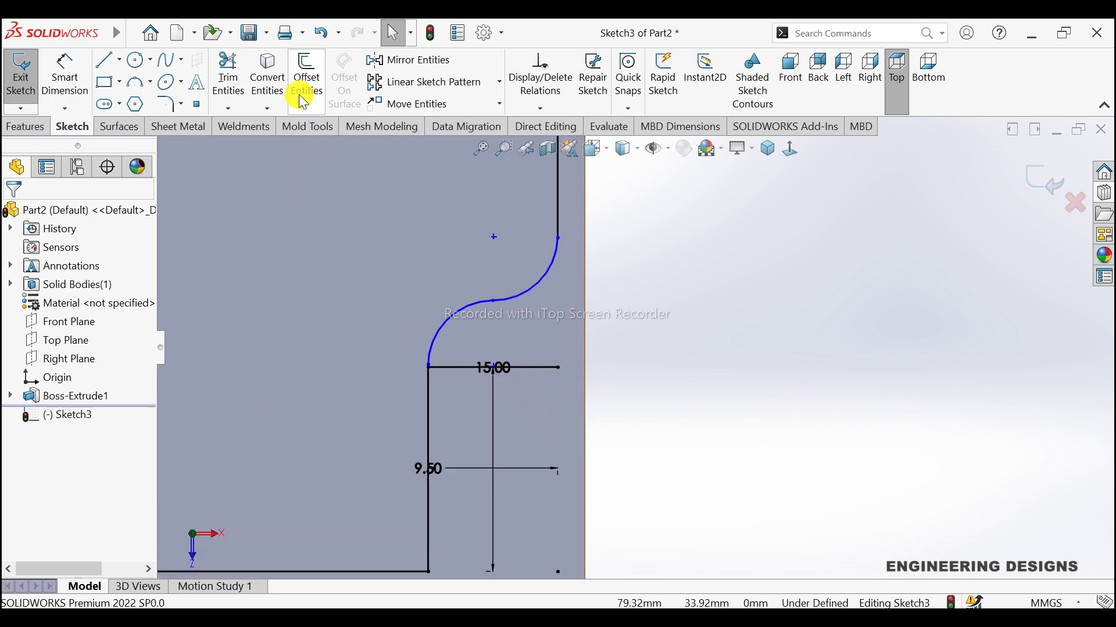
Trim away the 15.00 line and centerline so the curve meets the vertical edge
click(228, 75)
drag(549, 351, 546, 399)
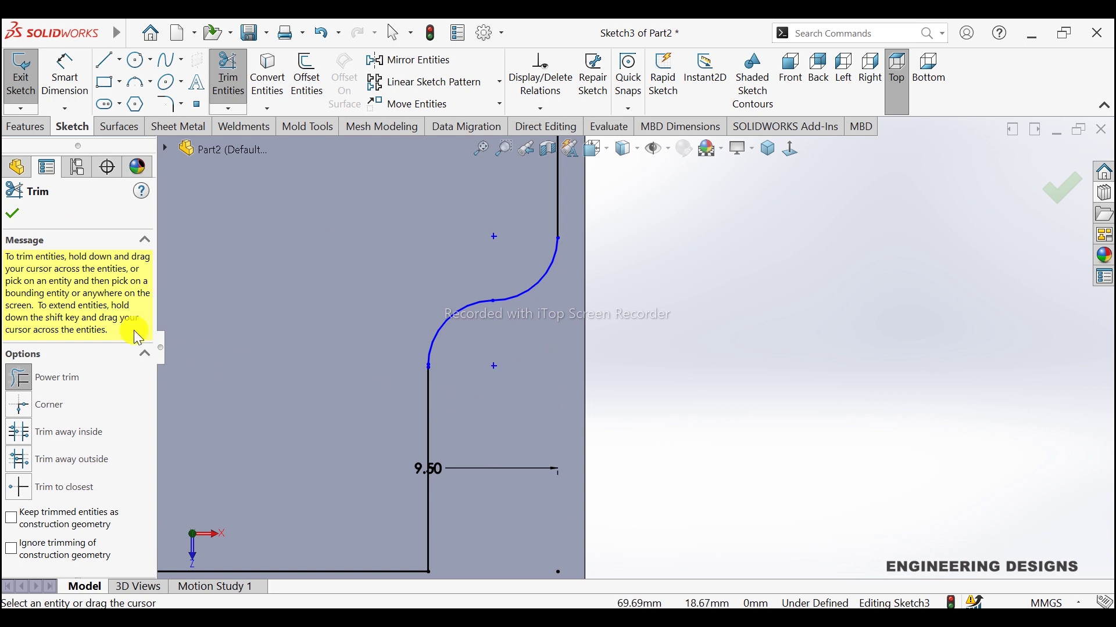
scroll(469, 349, down, 3)
scroll(469, 349, down, 3)
scroll(541, 381, down, 1)
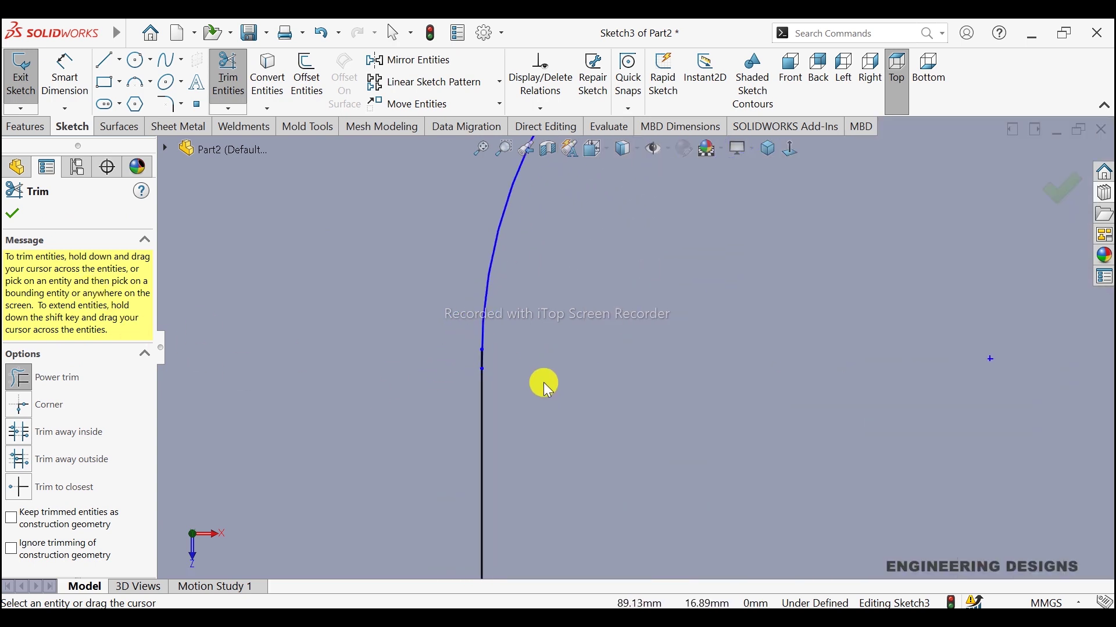
scroll(501, 360, up, 1)
click(7, 207)
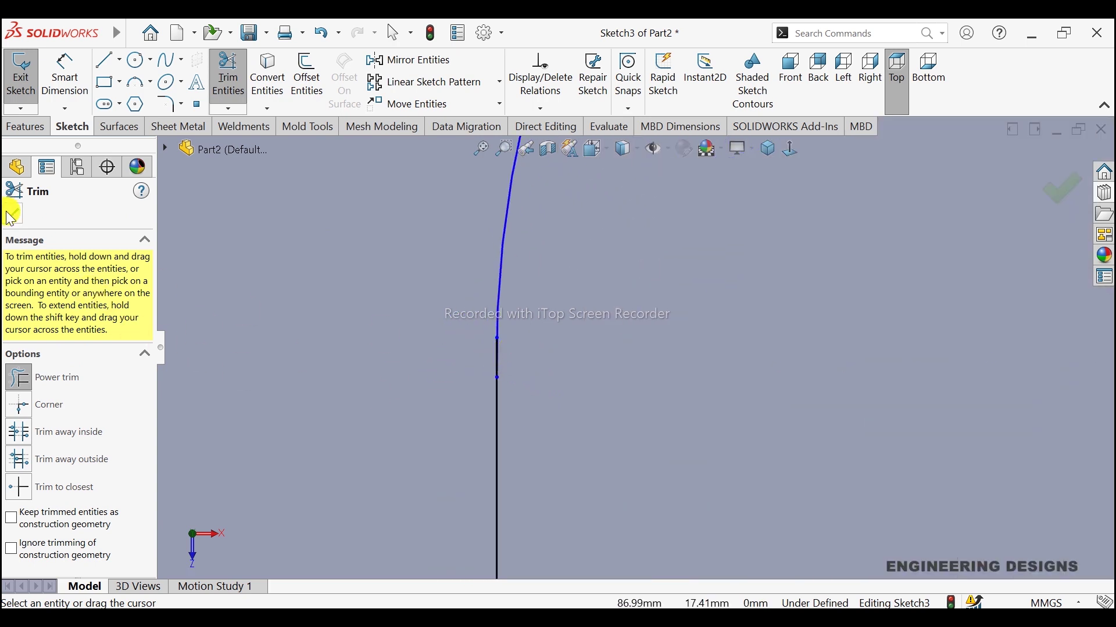
click(8, 214)
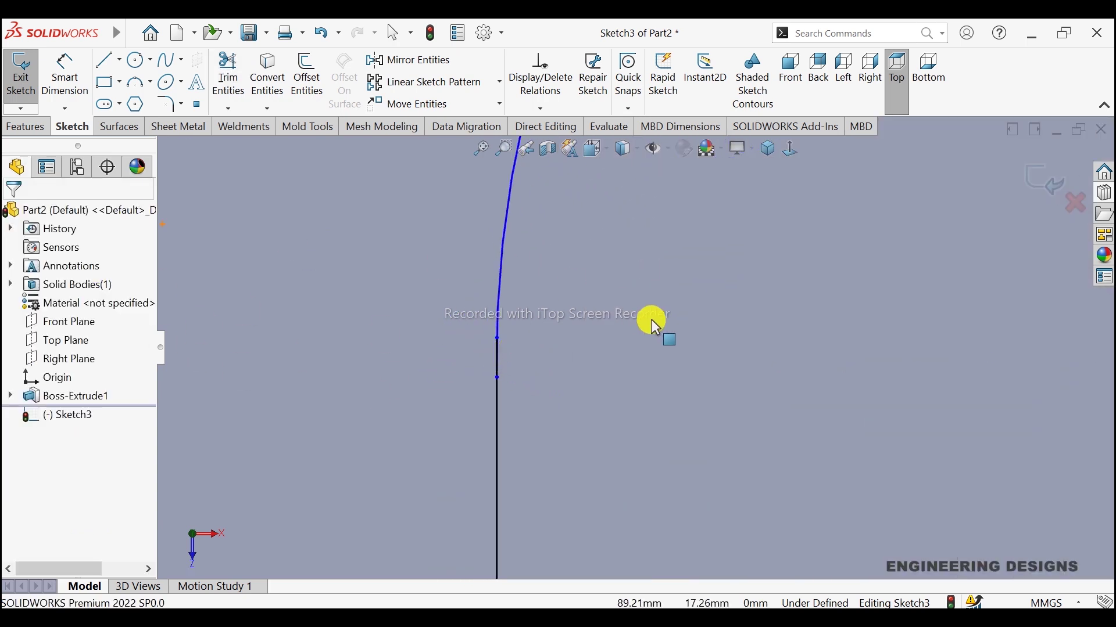
Make the lower arc tangent to its adjoining straight line
click(503, 274)
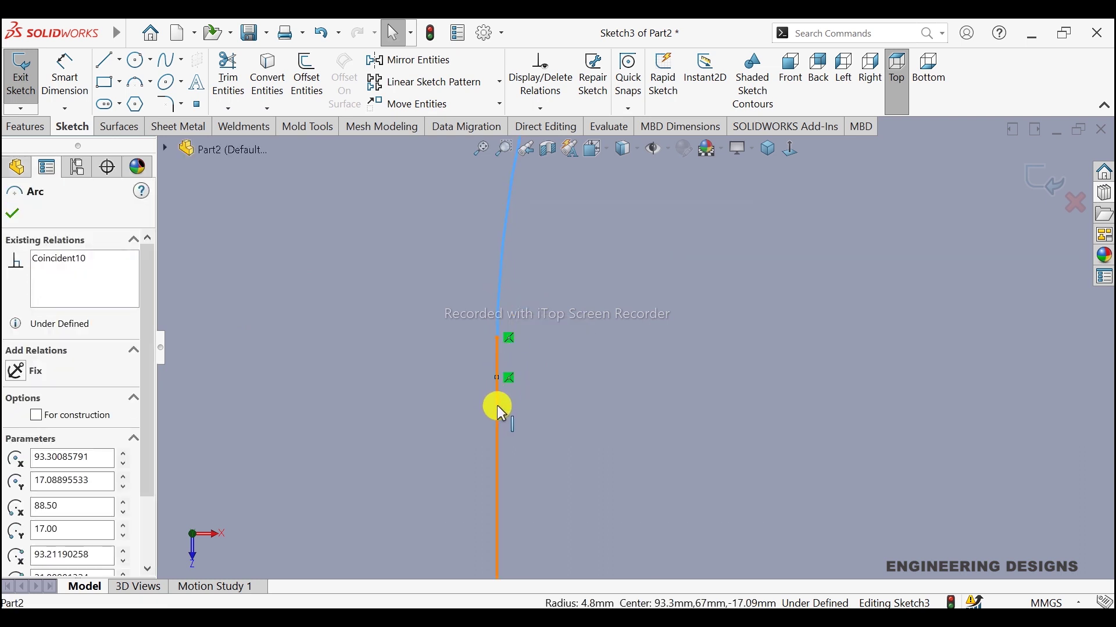
key(Escape)
ctrl+click(504, 348)
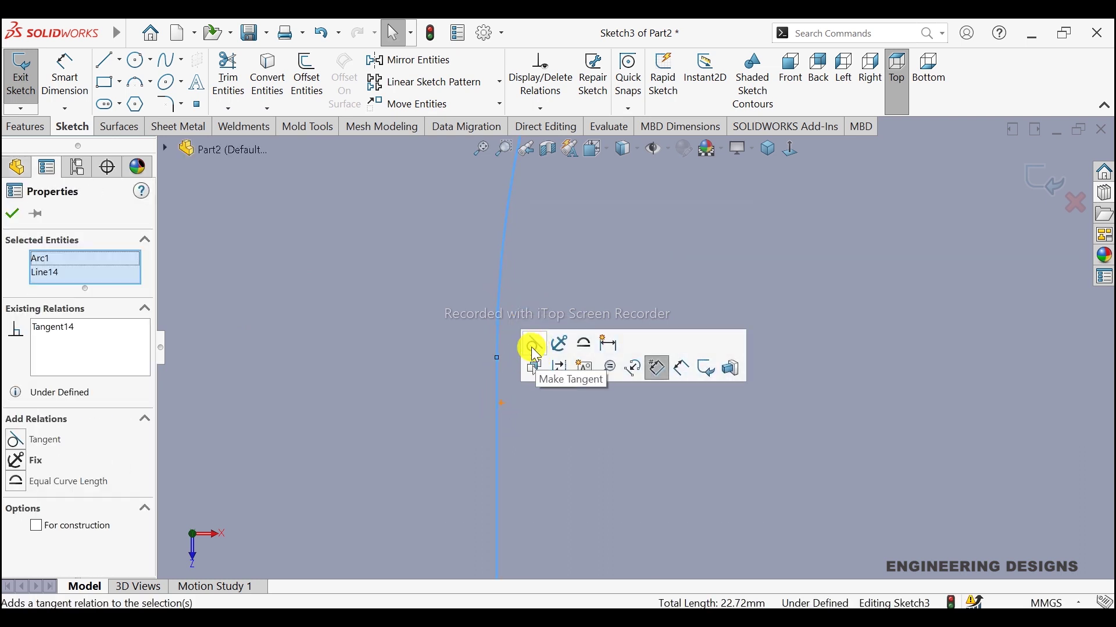
drag(496, 378, 521, 358)
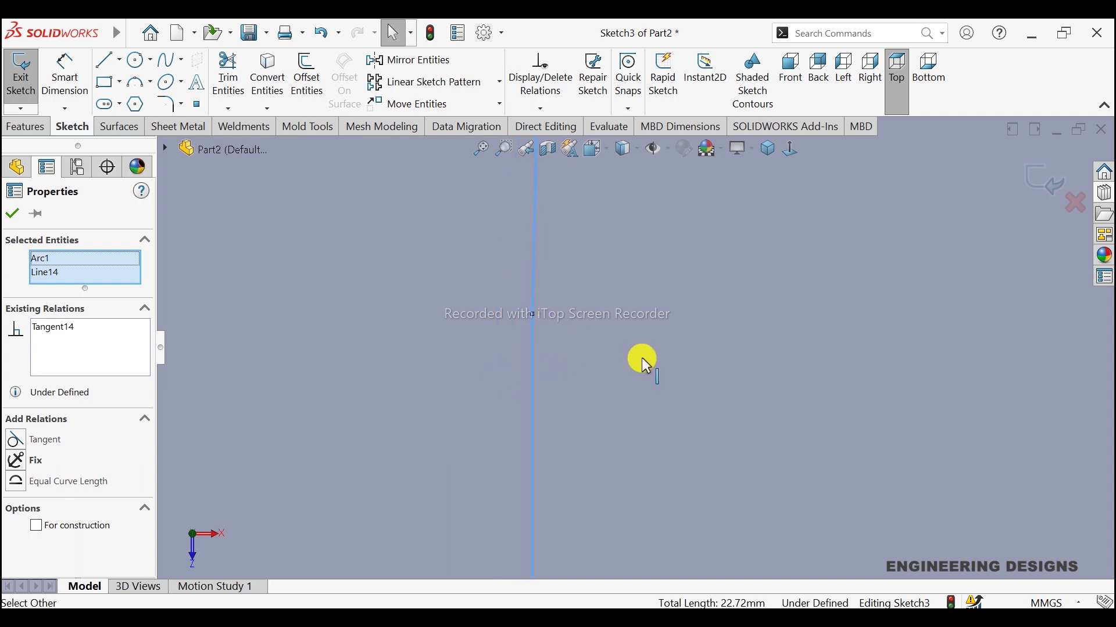
scroll(767, 361, up, 2)
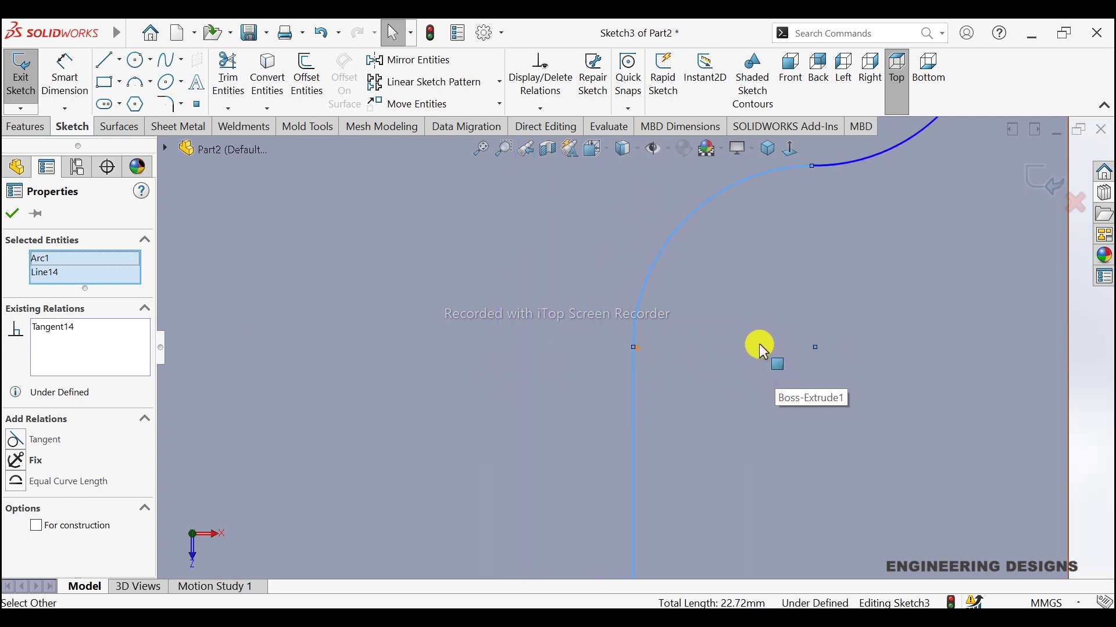
scroll(759, 343, up, 2)
scroll(746, 261, down, 3)
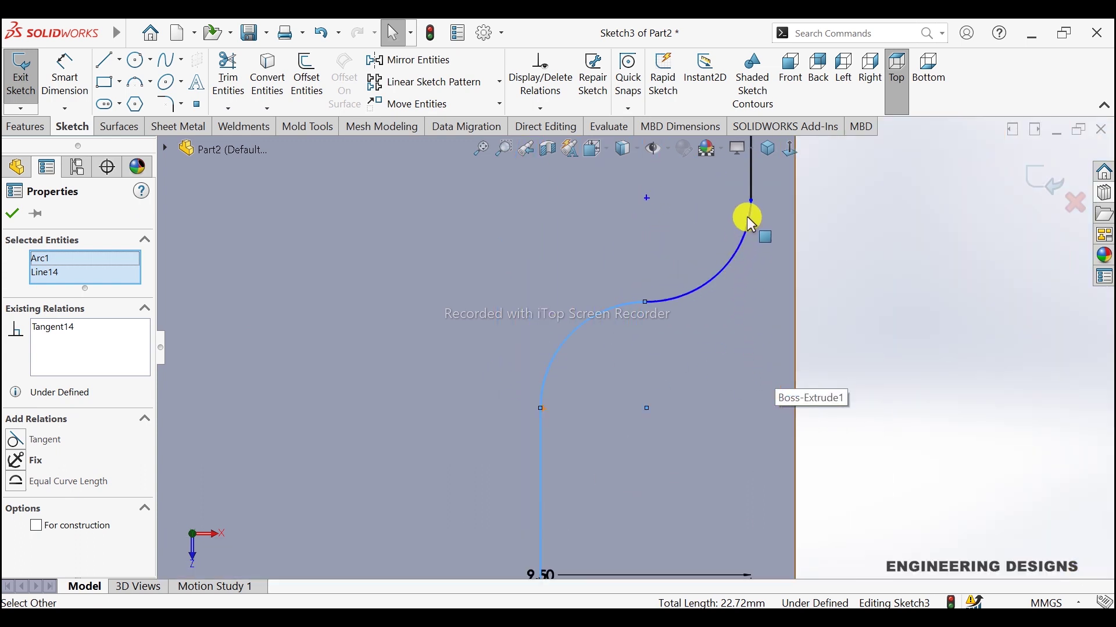
Make the upper arc tangent to the upper vertical line and relate the arcs at their junction
click(750, 182)
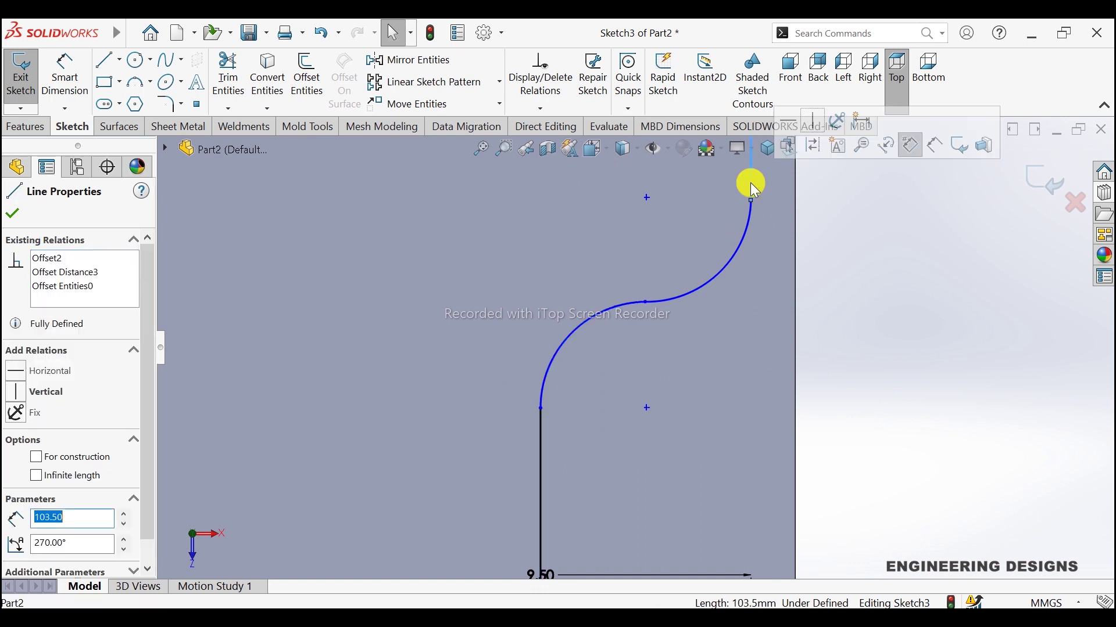
ctrl+click(750, 214)
click(787, 156)
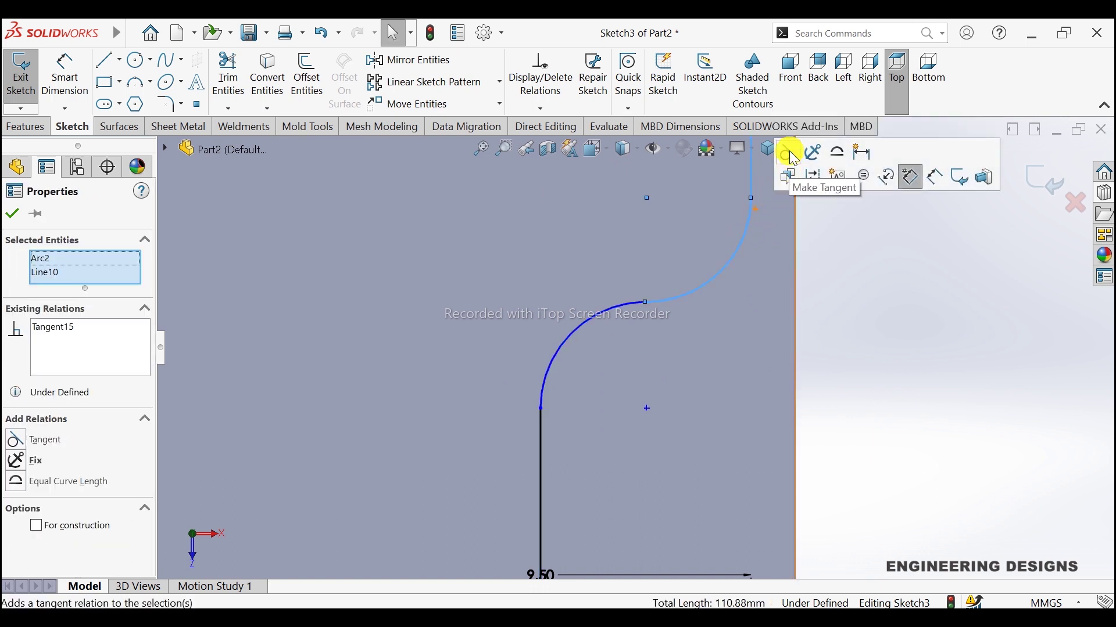
click(865, 287)
click(645, 302)
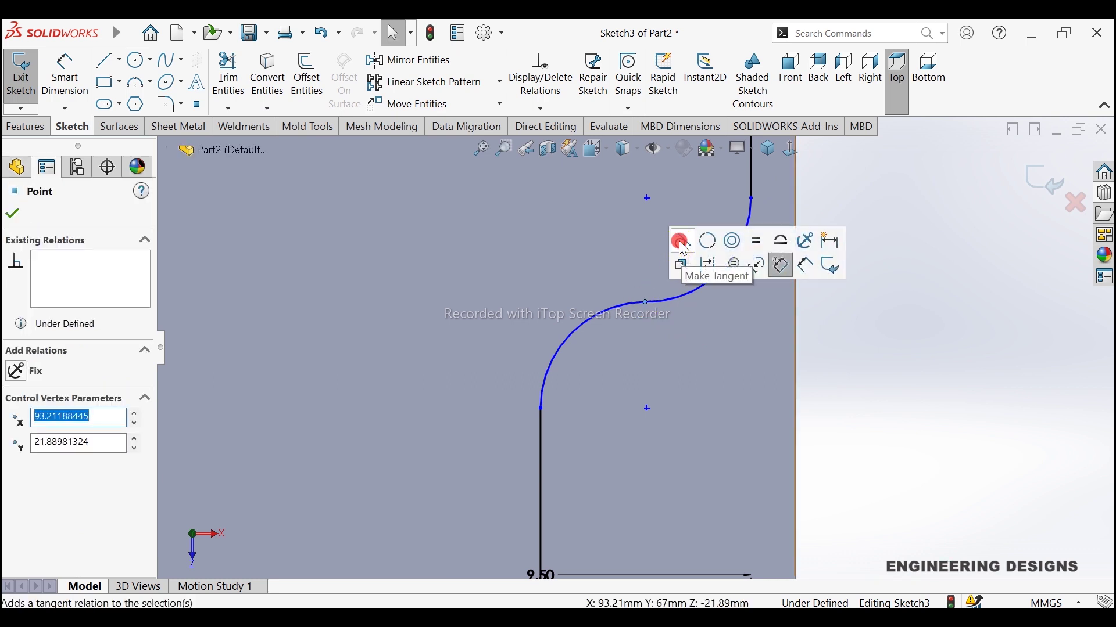
click(835, 353)
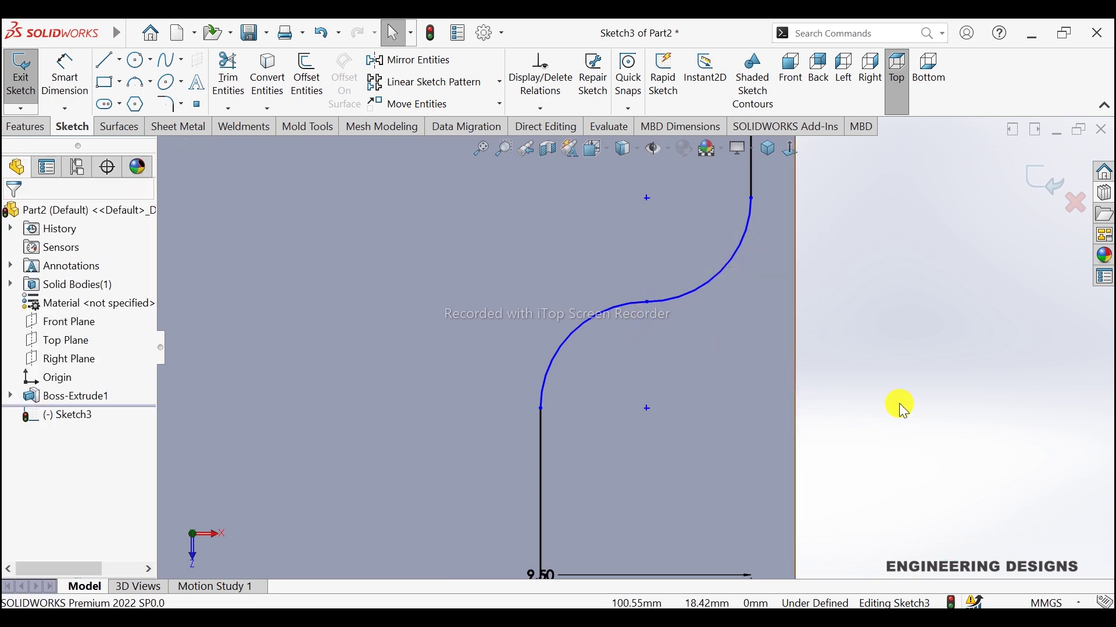
key(z)
key(z)
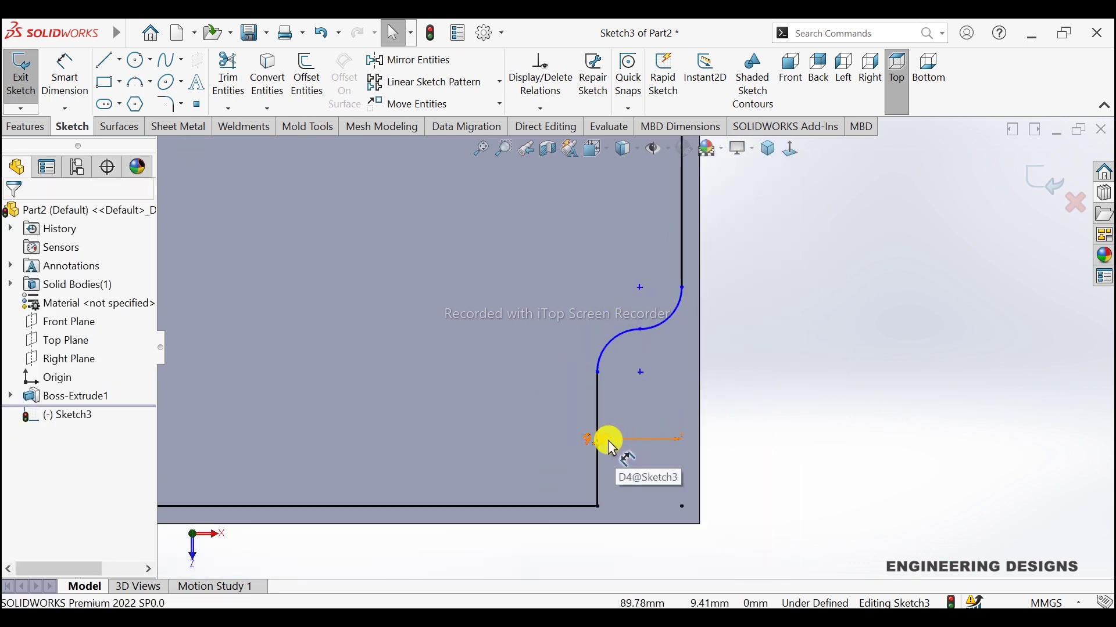
Move the 9.50 dimension below the sketch and add a 15 mm vertical notch height
drag(609, 442, 634, 462)
drag(656, 515, 656, 540)
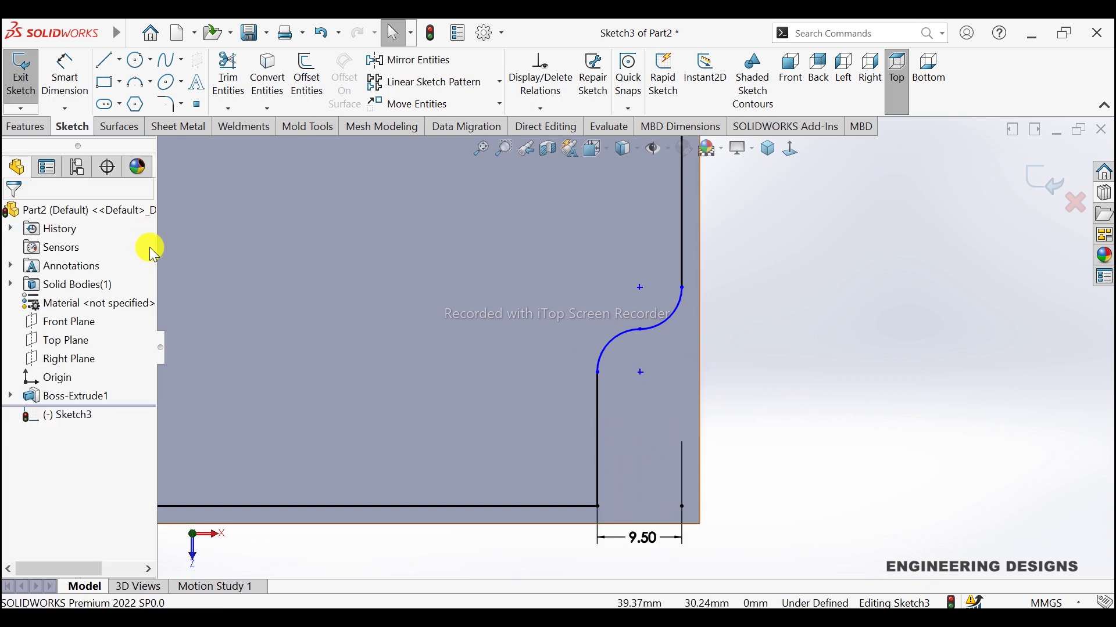
click(65, 74)
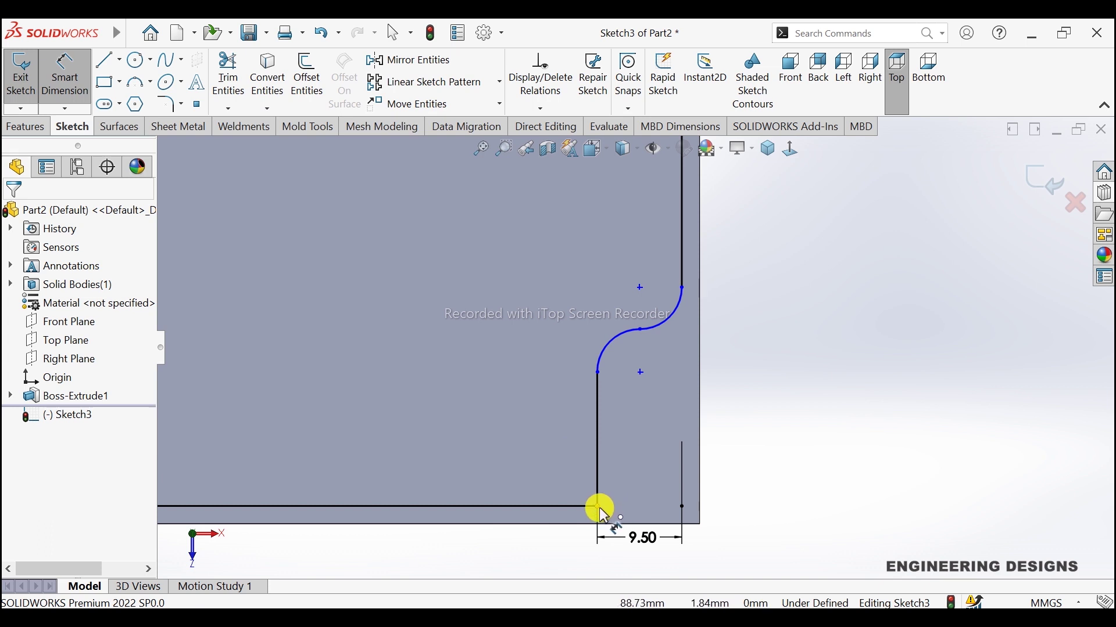
click(599, 508)
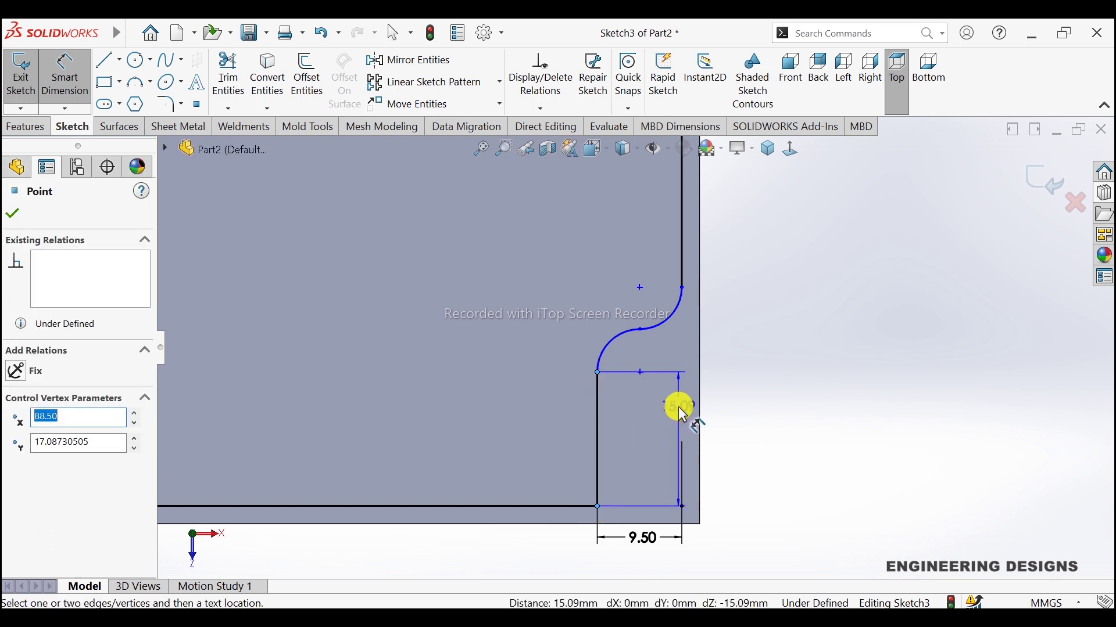
drag(599, 373, 740, 419)
text(15)
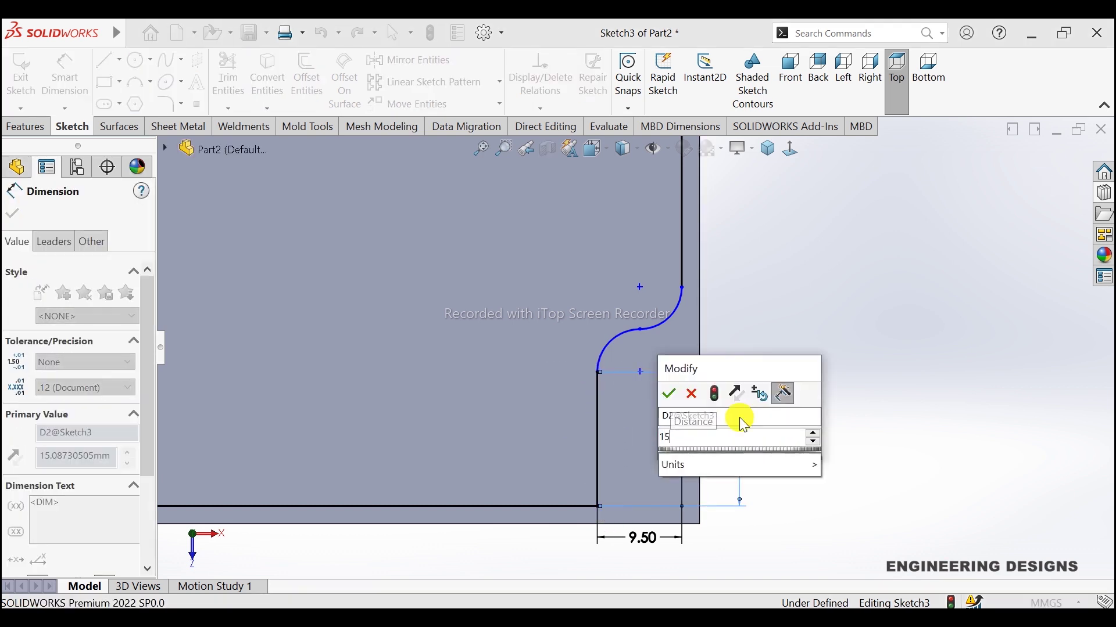
key(Return)
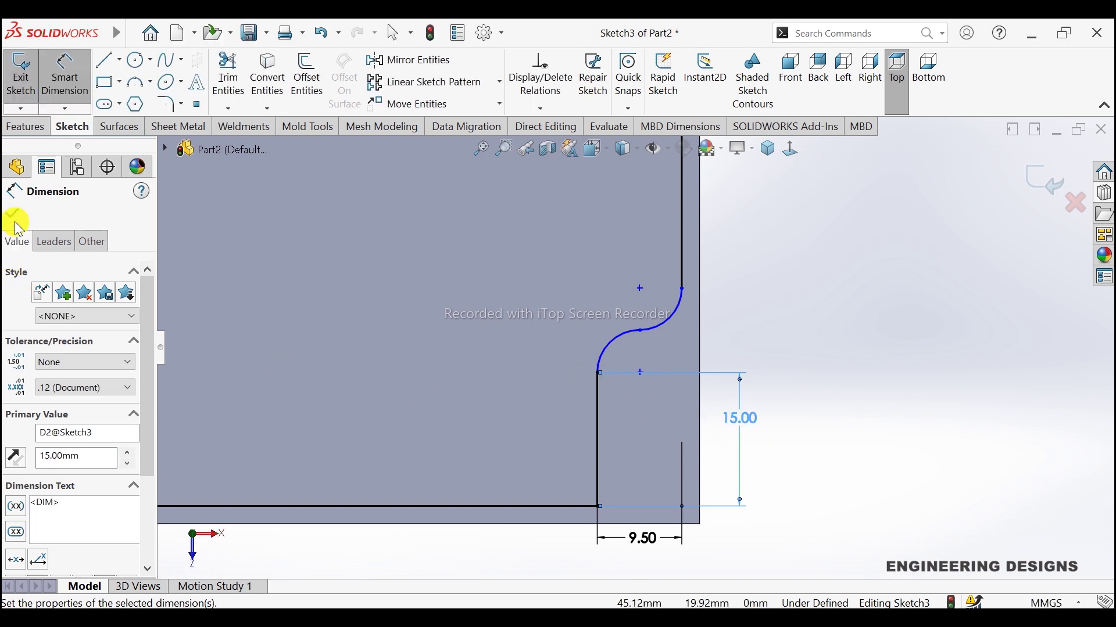
click(17, 221)
Fit the sketch in view and dimension the arc ends 9.5 mm apart vertically
scroll(604, 348, down, 2)
scroll(635, 373, down, 2)
scroll(594, 365, down, 3)
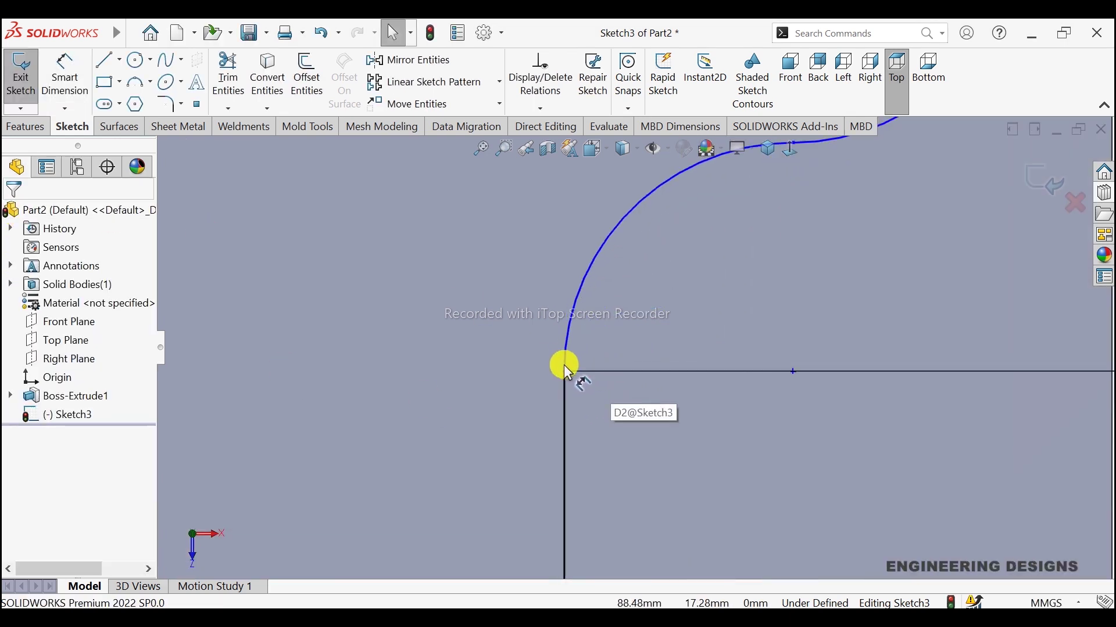
scroll(581, 367, down, 2)
scroll(587, 368, down, 2)
scroll(586, 375, down, 2)
scroll(578, 388, down, 2)
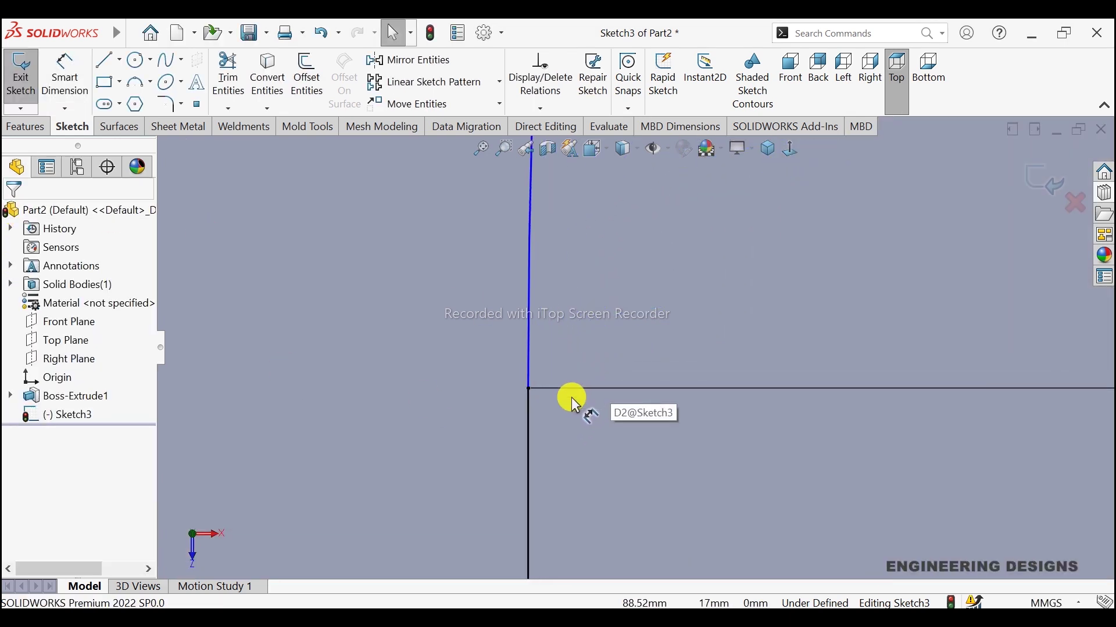
scroll(715, 337, up, 1)
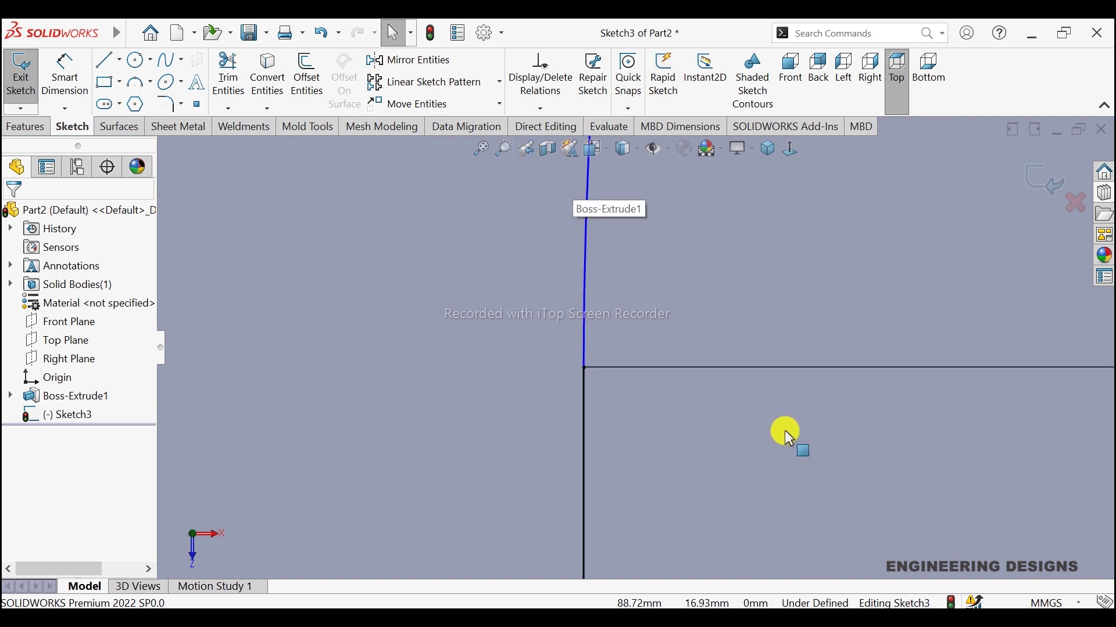
click(481, 149)
scroll(863, 442, down, 2)
scroll(844, 444, down, 2)
scroll(733, 361, down, 2)
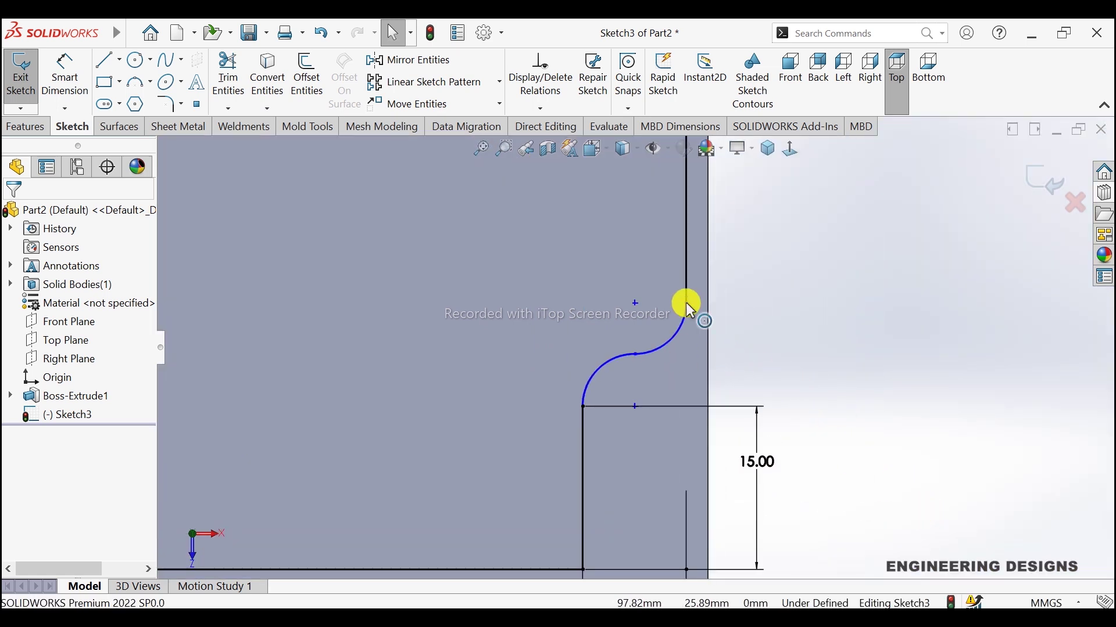
scroll(679, 304, down, 2)
click(65, 75)
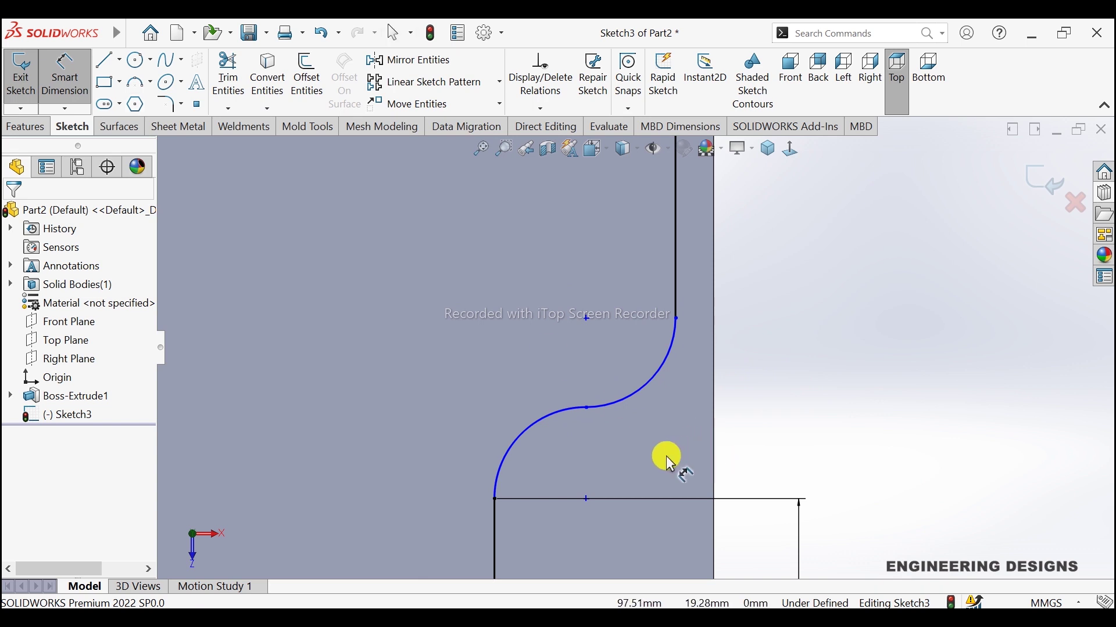
scroll(666, 455, up, 2)
click(555, 435)
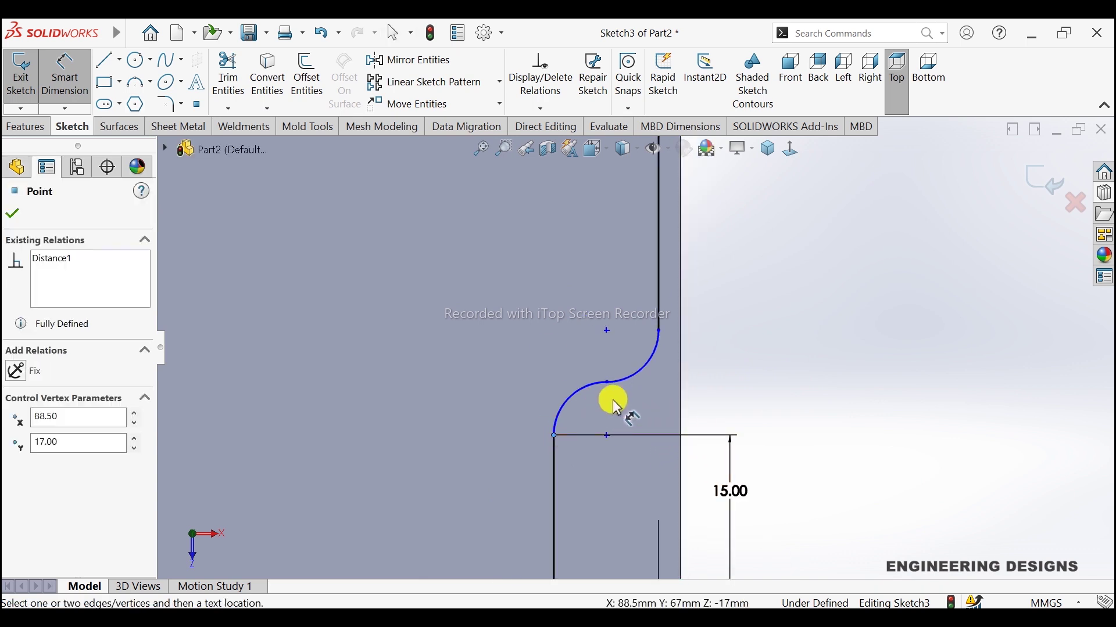
click(659, 330)
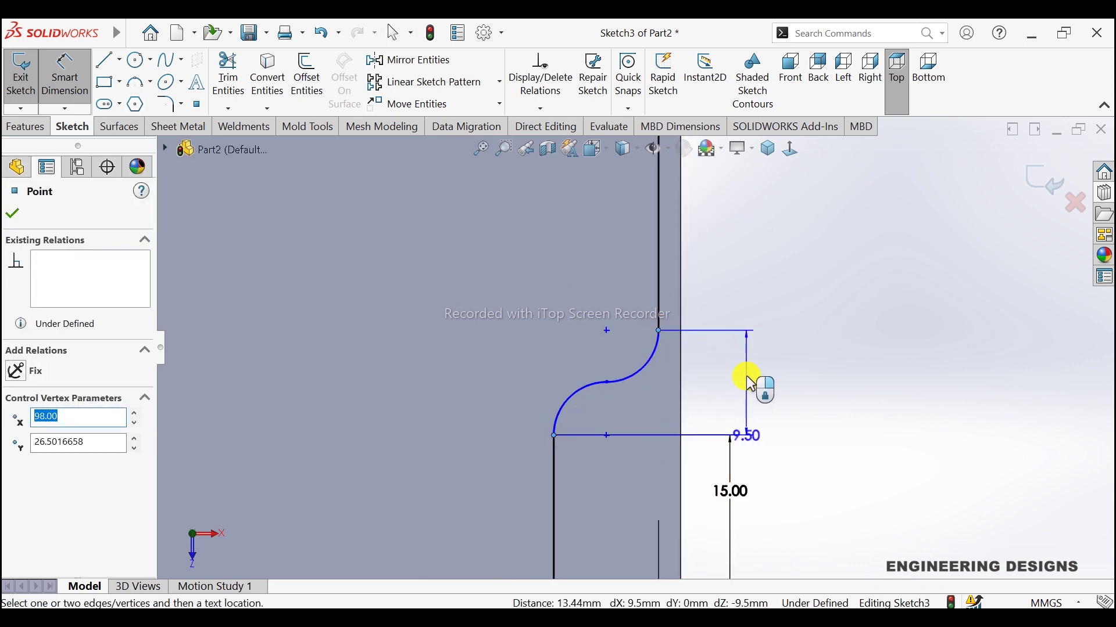
click(748, 378)
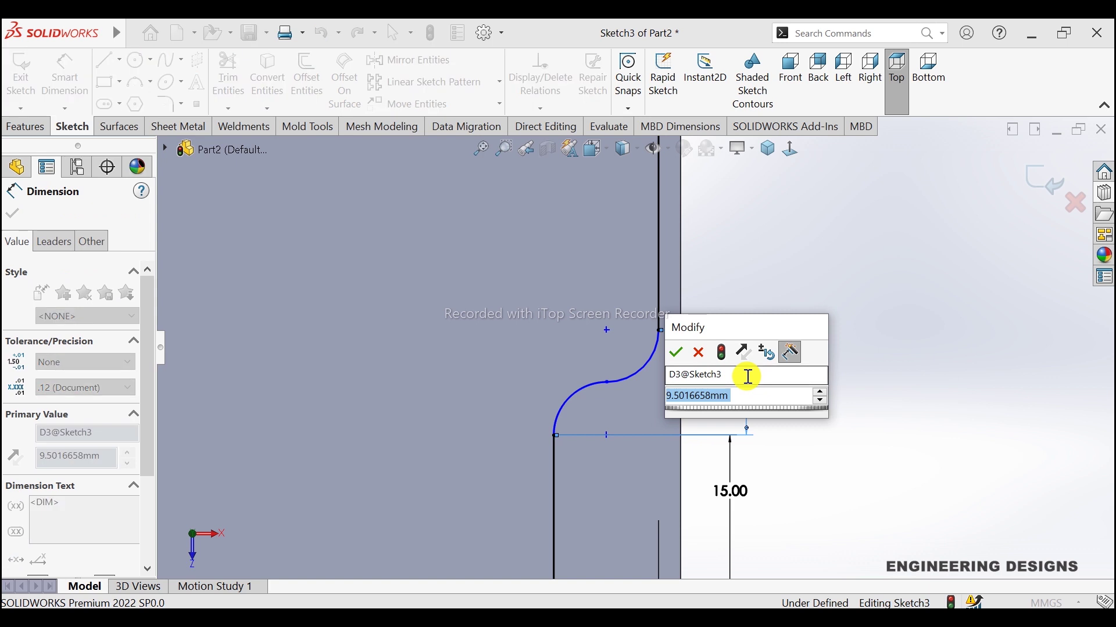
text(9.5)
key(Return)
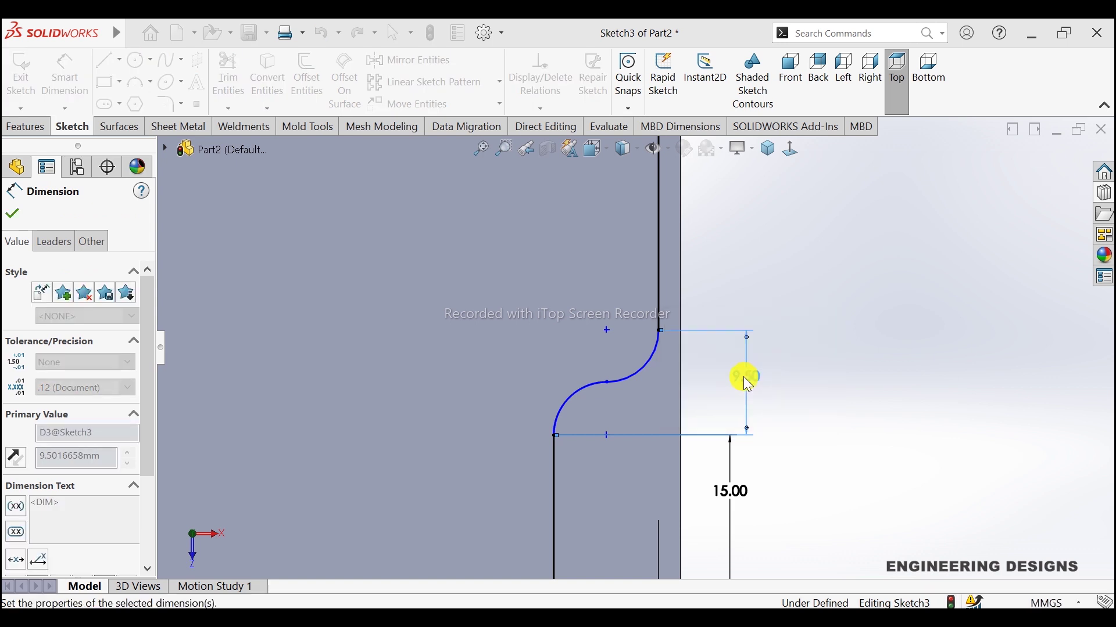
click(18, 219)
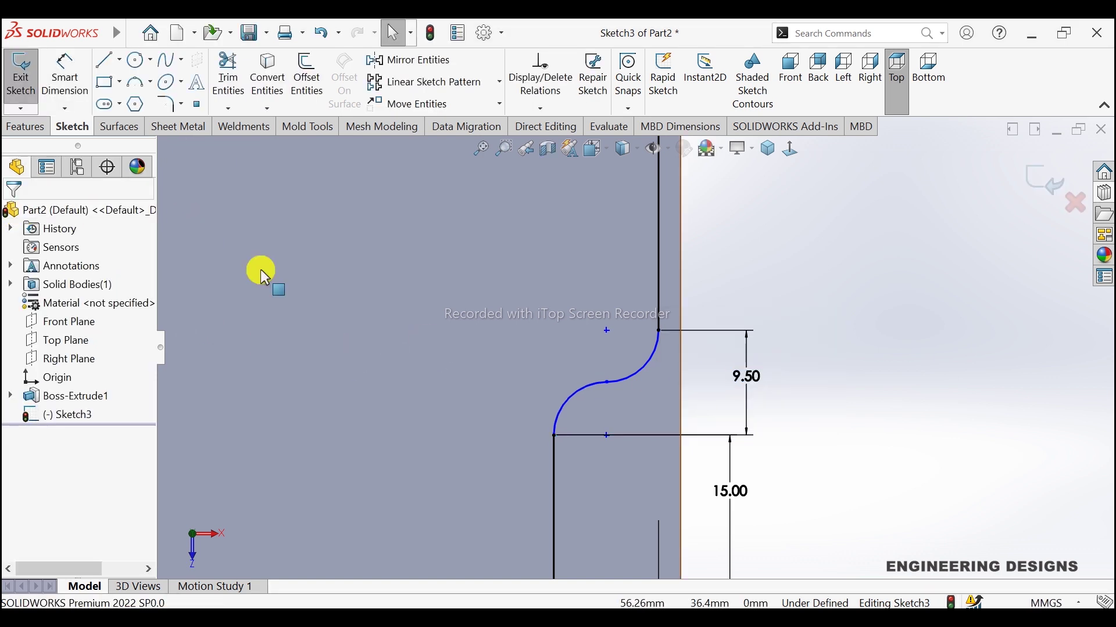
Add a 9.50 horizontal width between the vertical lines as a reference dimension
click(58, 82)
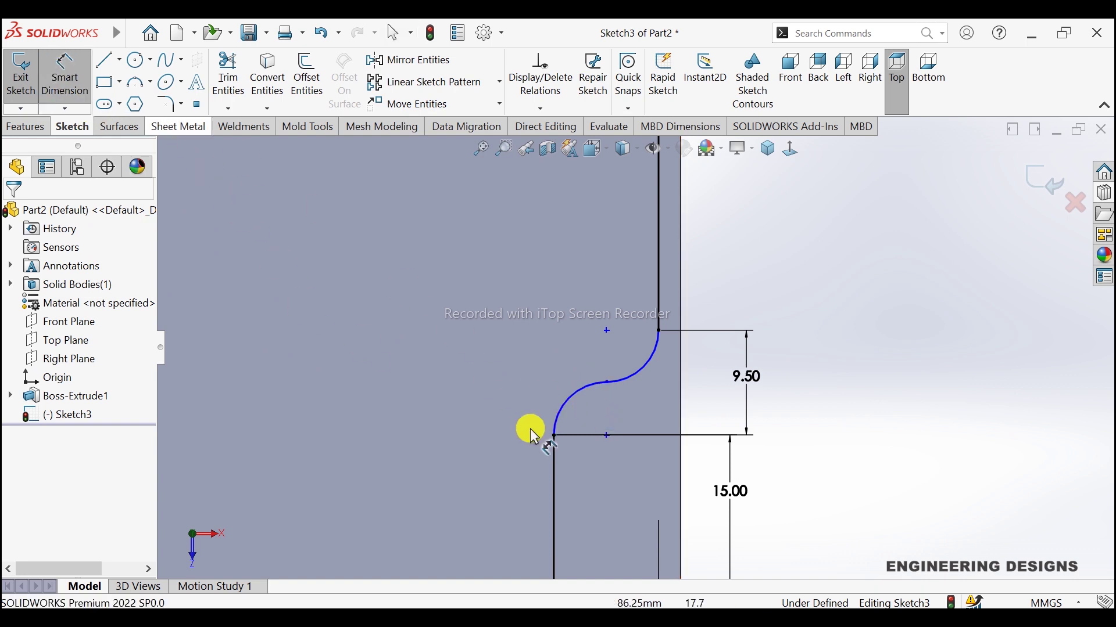
key(z)
click(580, 439)
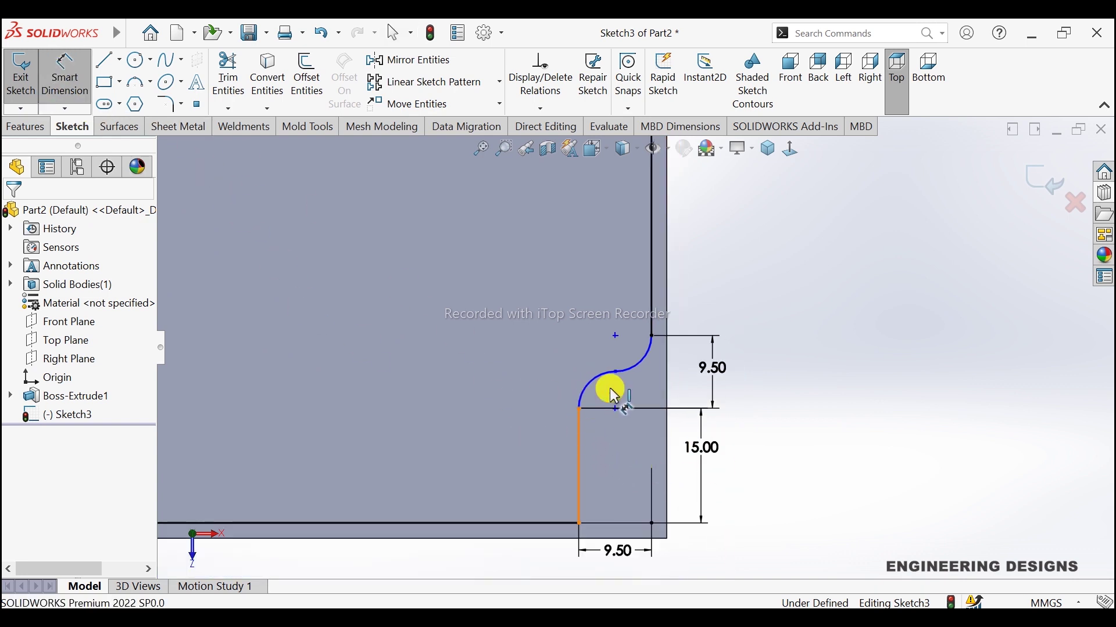
click(650, 316)
click(606, 296)
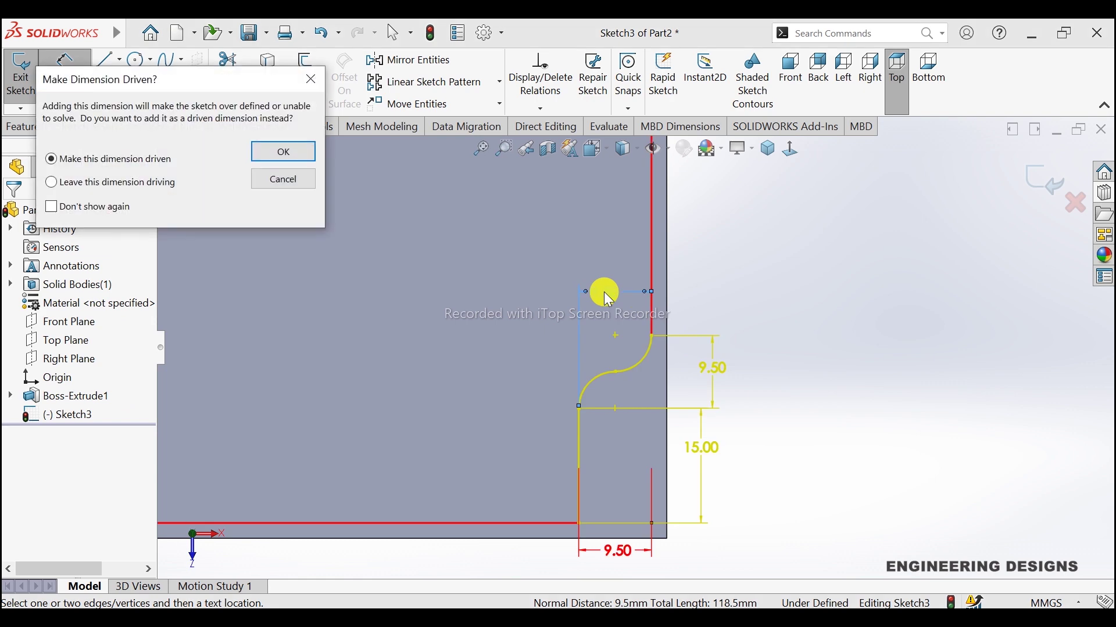
click(285, 154)
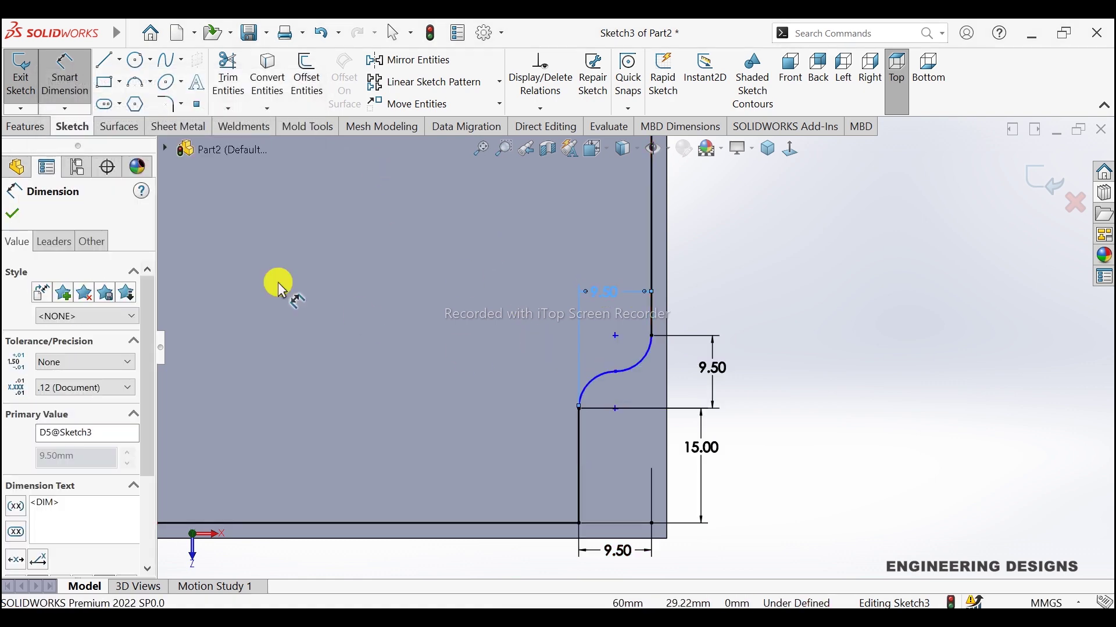
click(13, 208)
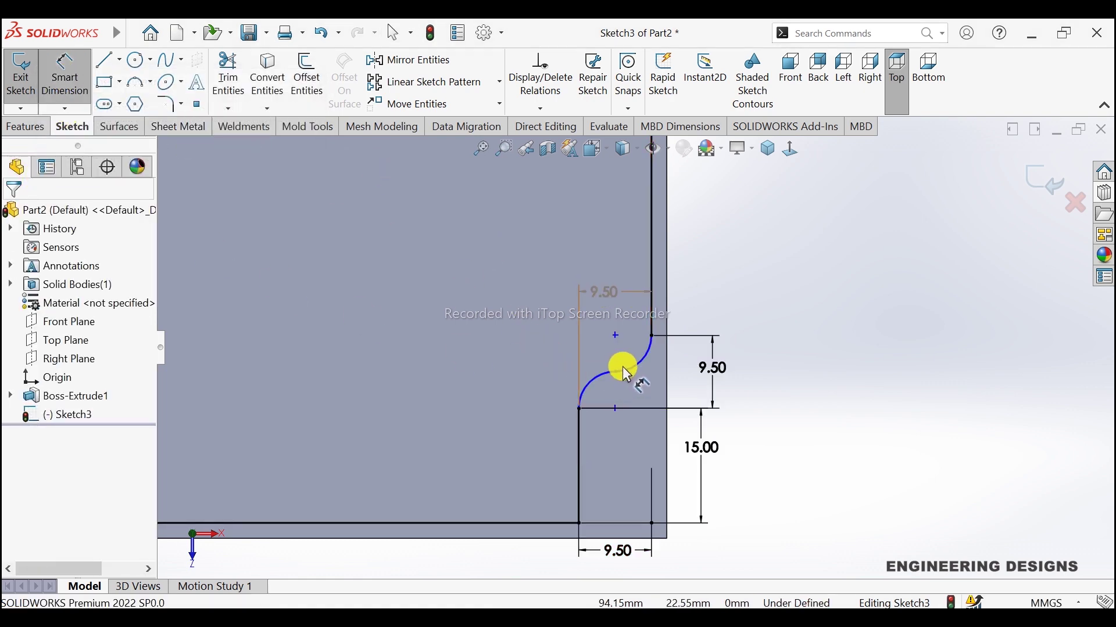
Give the upper arc R5.00 and add a driven R4.50 reference radius on the lower arc
click(654, 365)
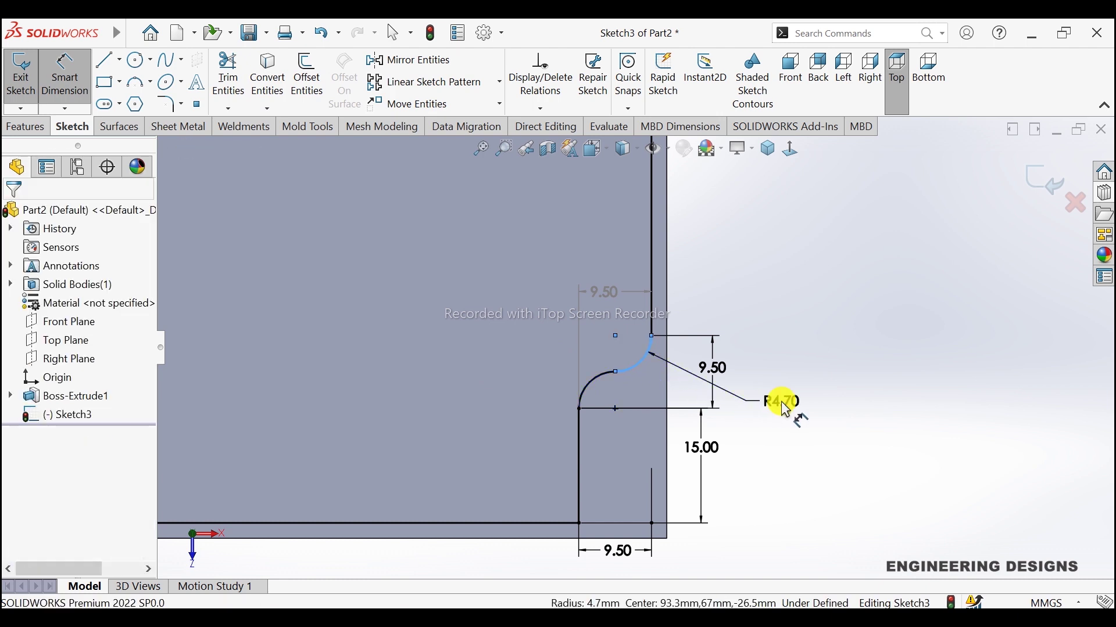
click(783, 407)
text(5)
key(Return)
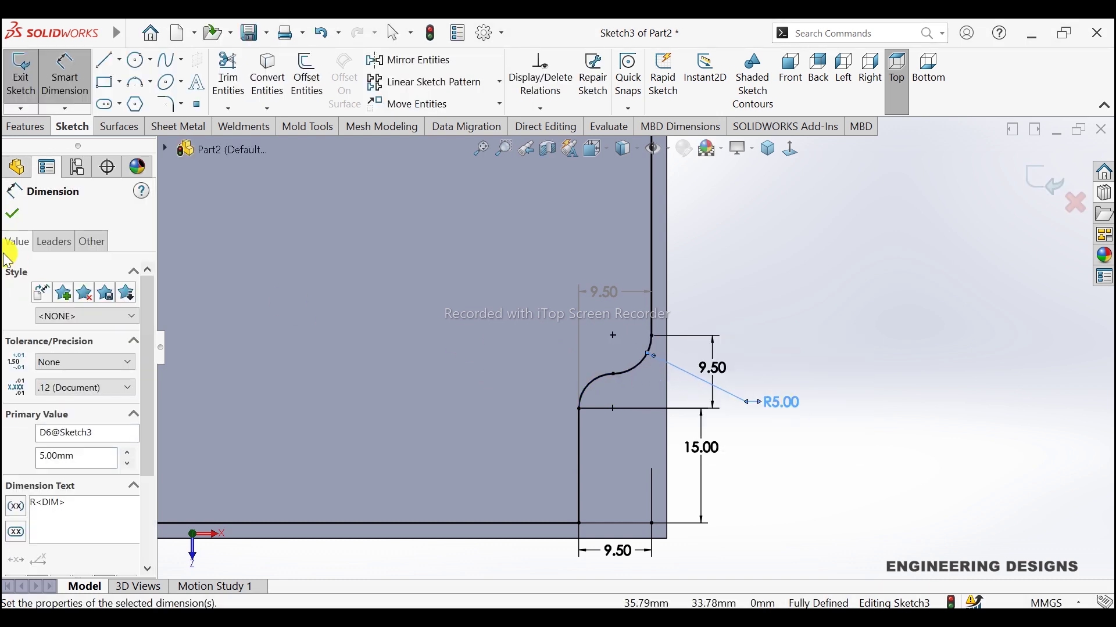
click(11, 214)
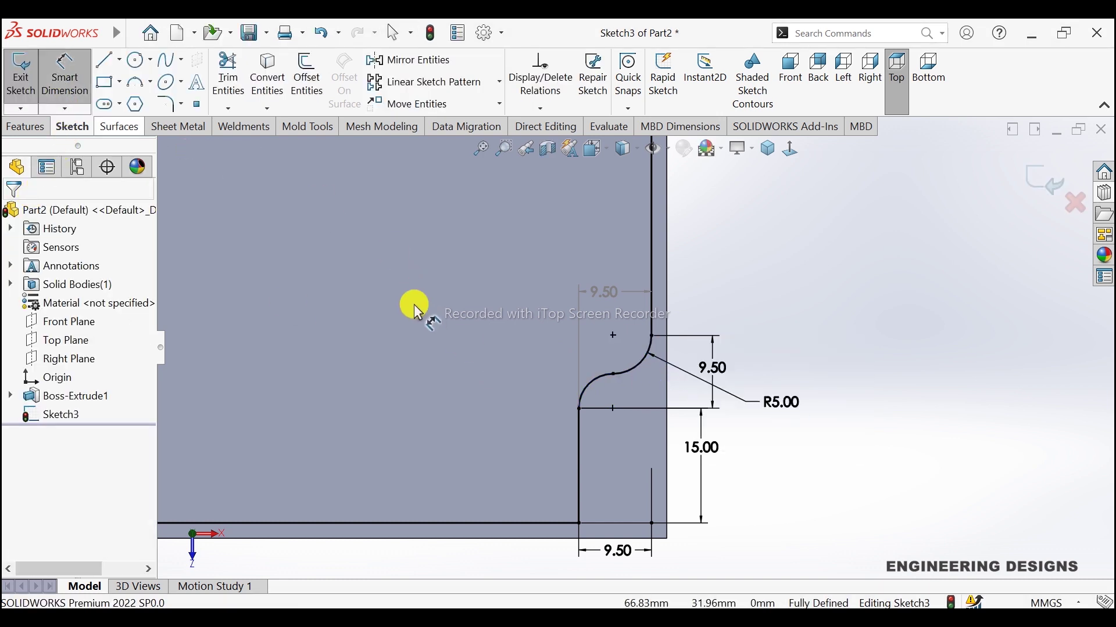
click(585, 387)
click(473, 343)
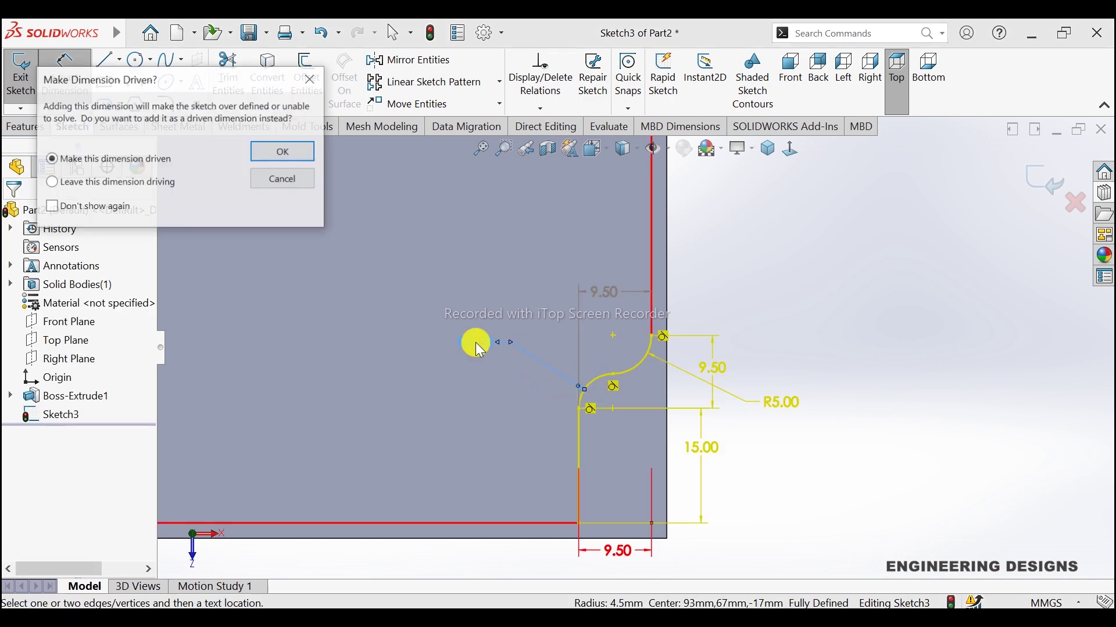
click(267, 150)
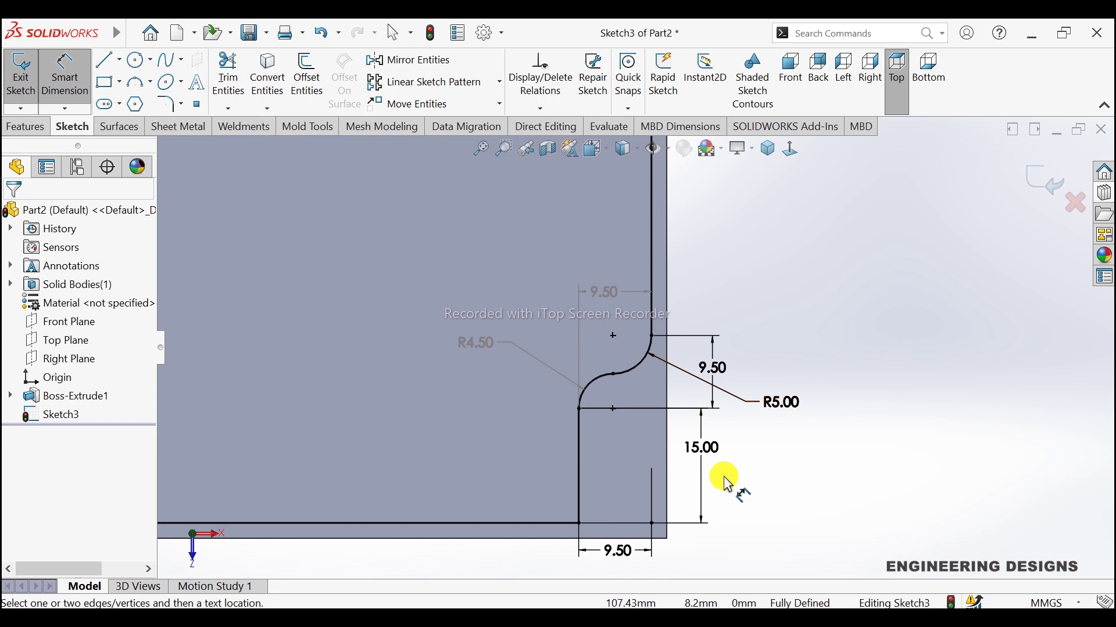
click(106, 60)
Draw a vertical construction centerline from the origin up to the top edge
click(56, 408)
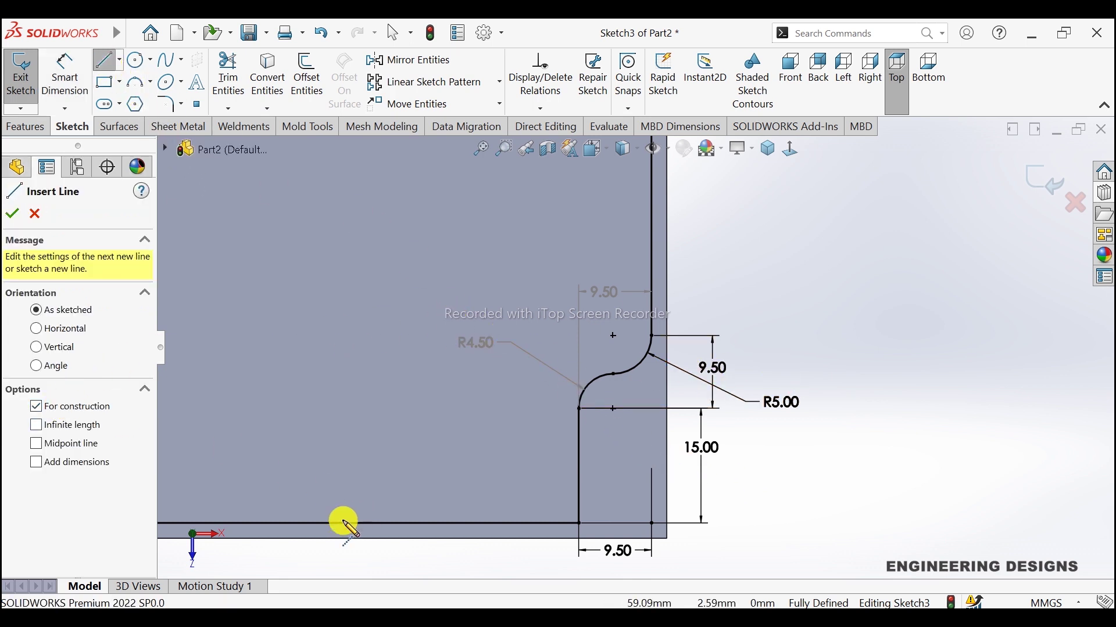
key(z)
key(z)
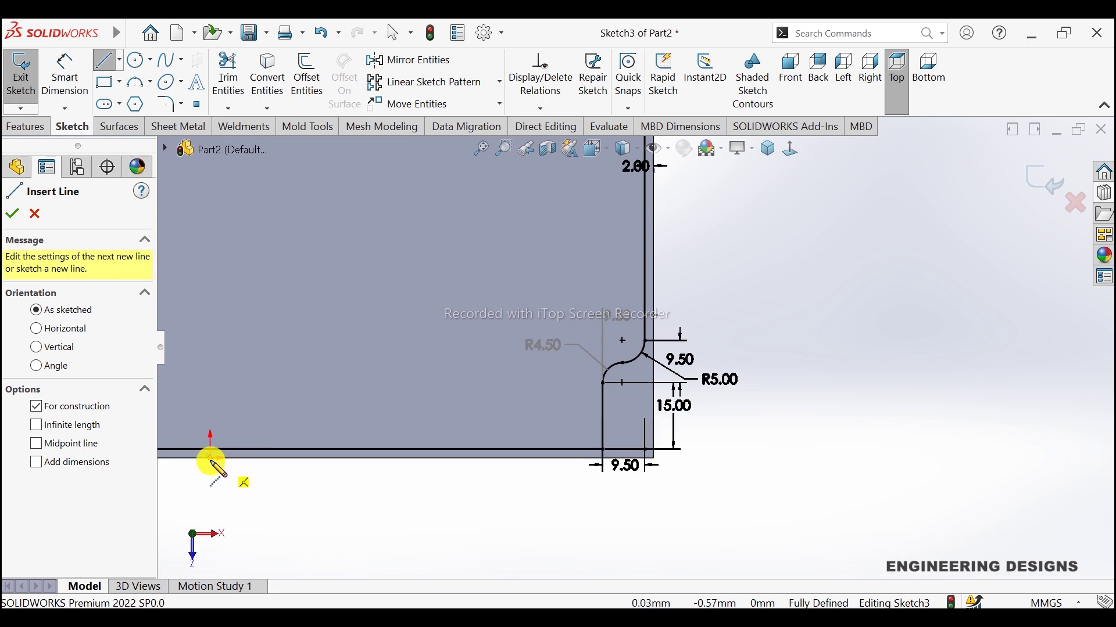
click(211, 451)
key(z)
key(z)
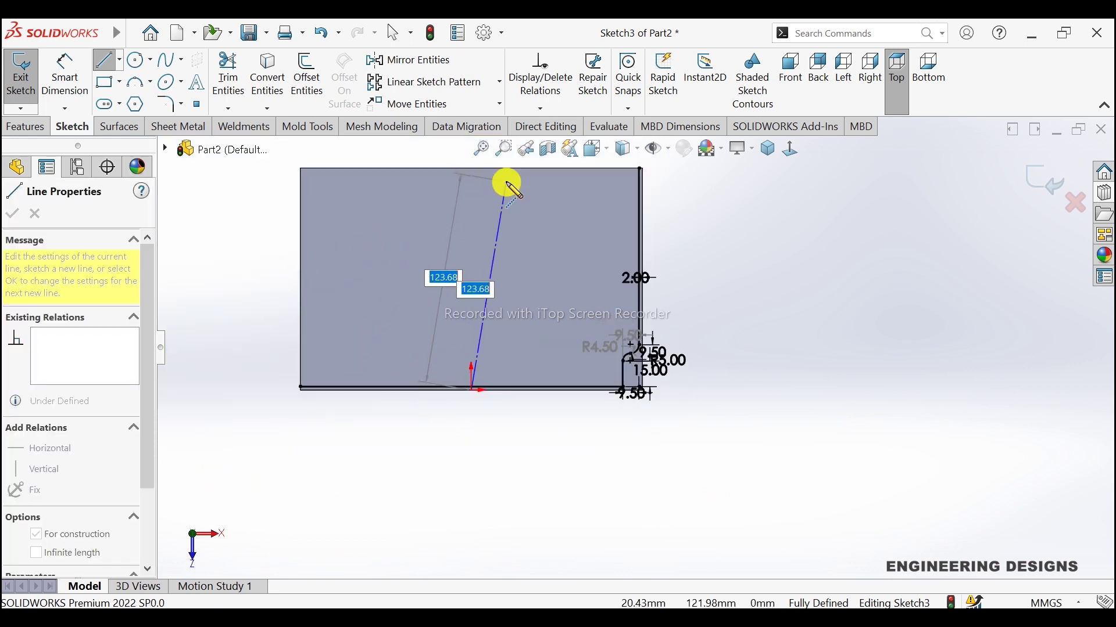
ctrl+middle_drag(506, 185, 552, 239)
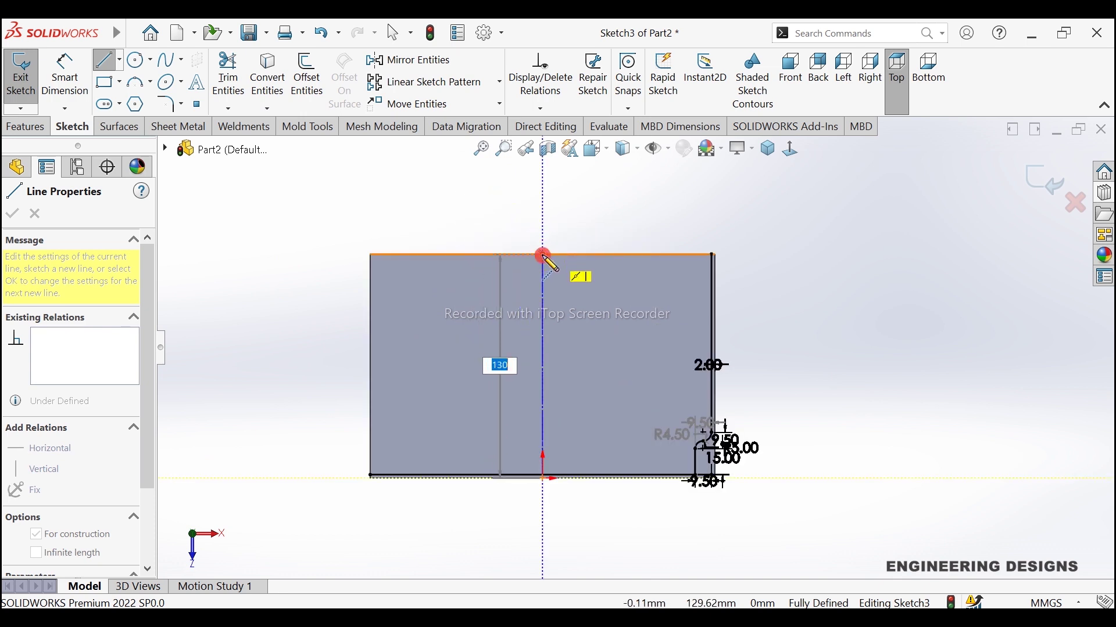
click(543, 256)
right_click(568, 227)
click(587, 239)
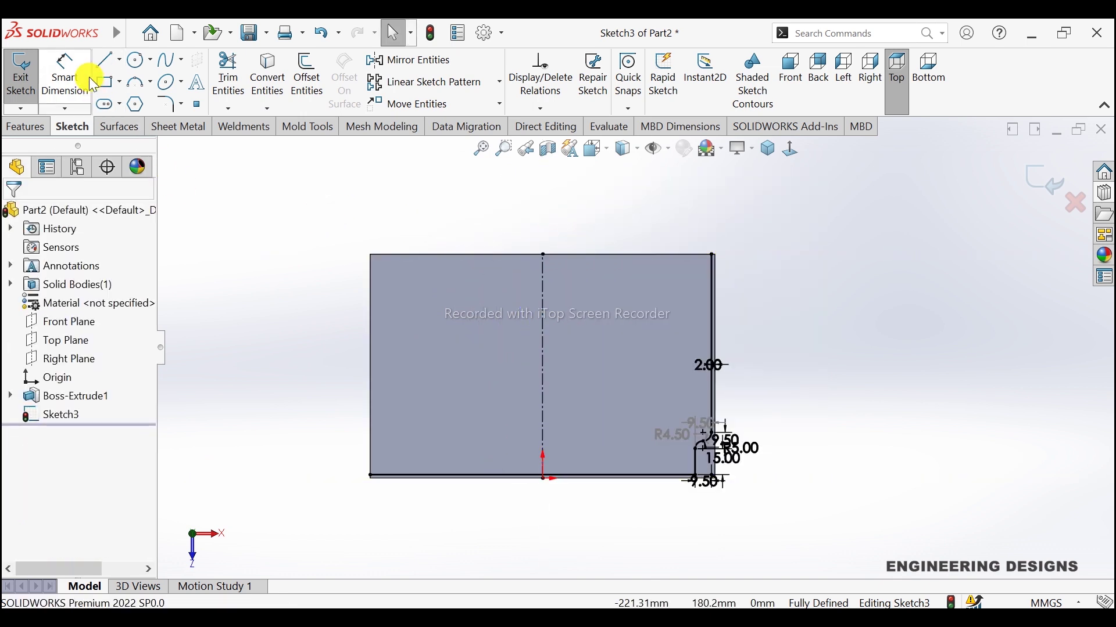
Draw a horizontal construction line from the vertical centerline to the right edge
click(107, 60)
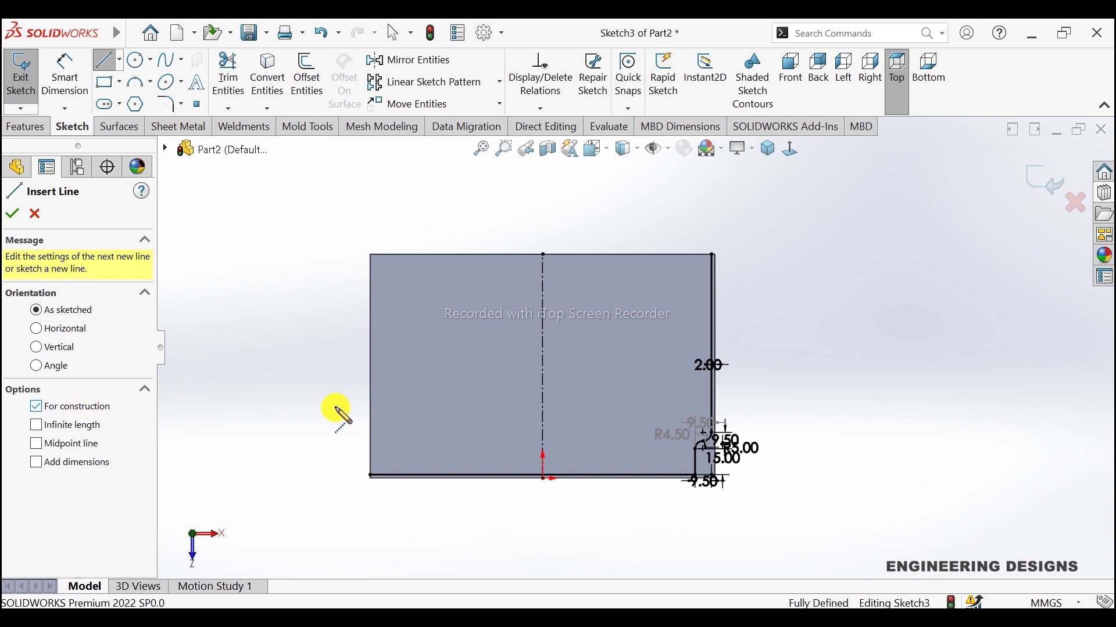
click(541, 368)
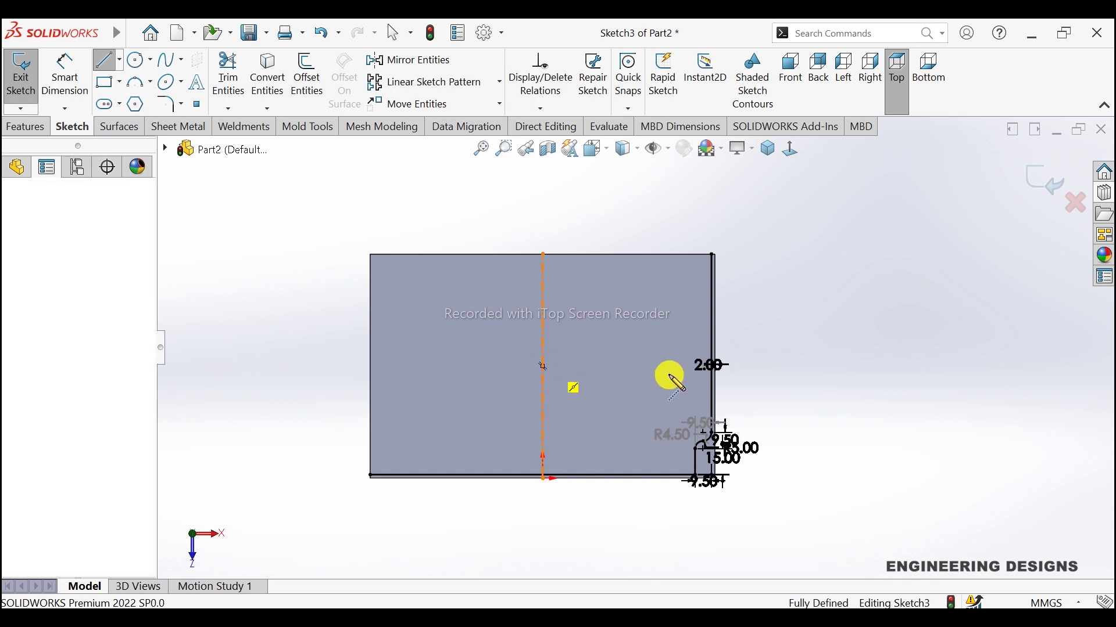
scroll(697, 366, down, 3)
scroll(716, 346, down, 2)
click(737, 348)
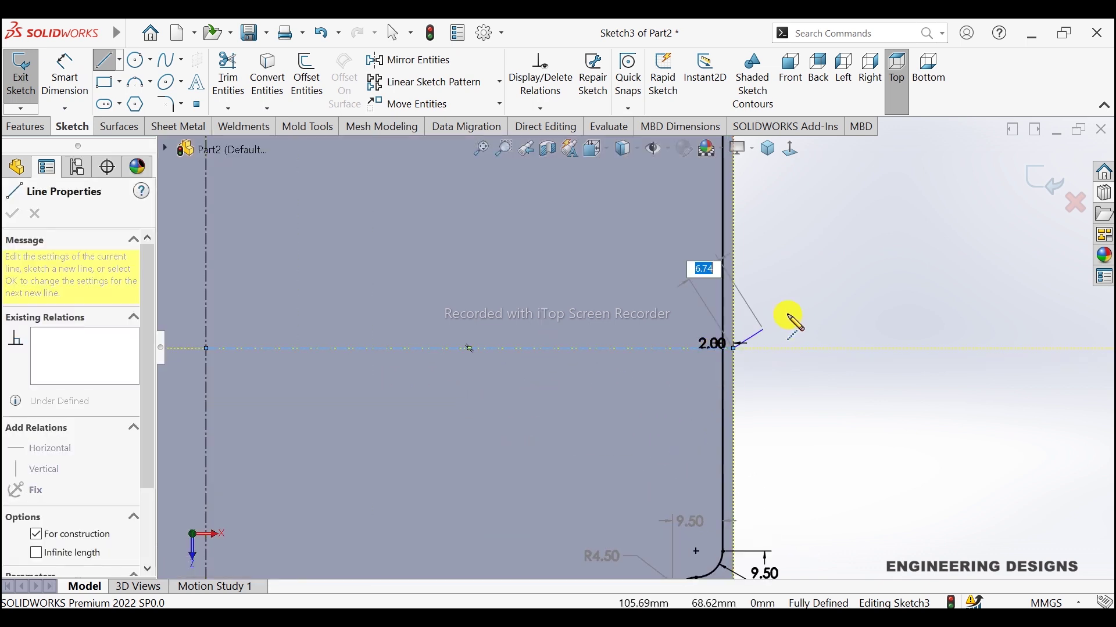
right_click(788, 318)
click(814, 326)
scroll(814, 320, up, 3)
scroll(750, 400, down, 2)
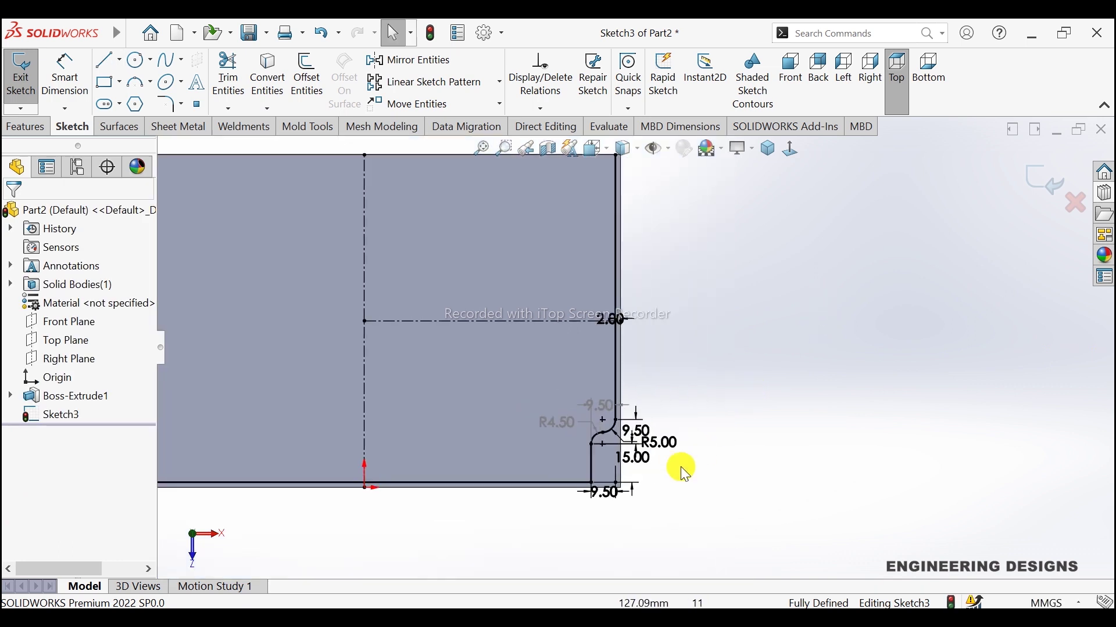
Trim away the bottom line left of the vertical centerline
click(236, 77)
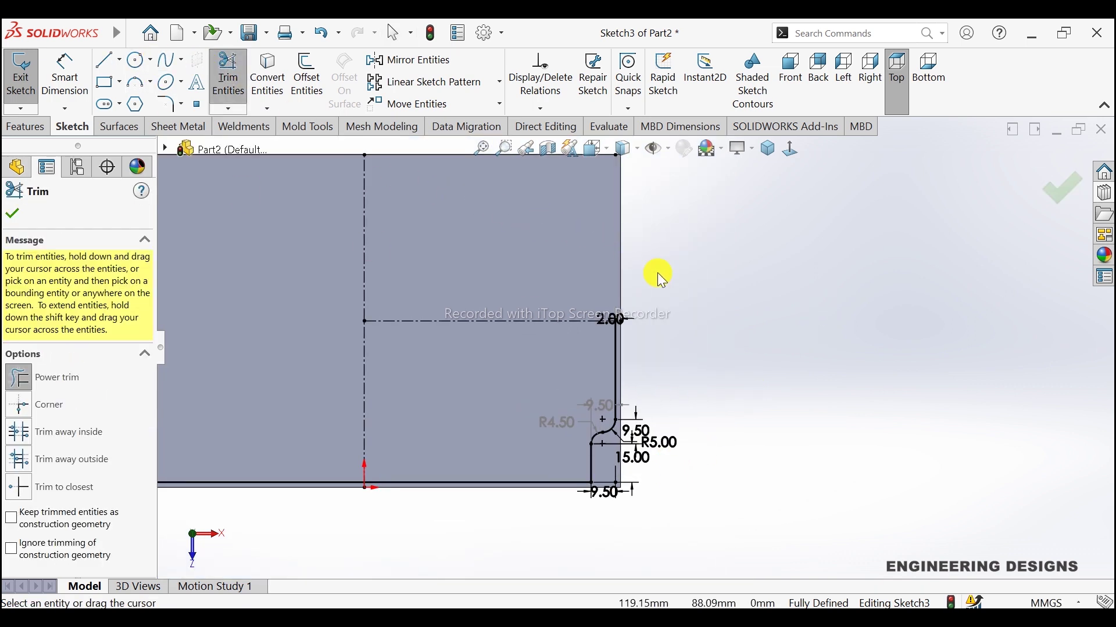
scroll(636, 345, up, 2)
drag(371, 396, 352, 477)
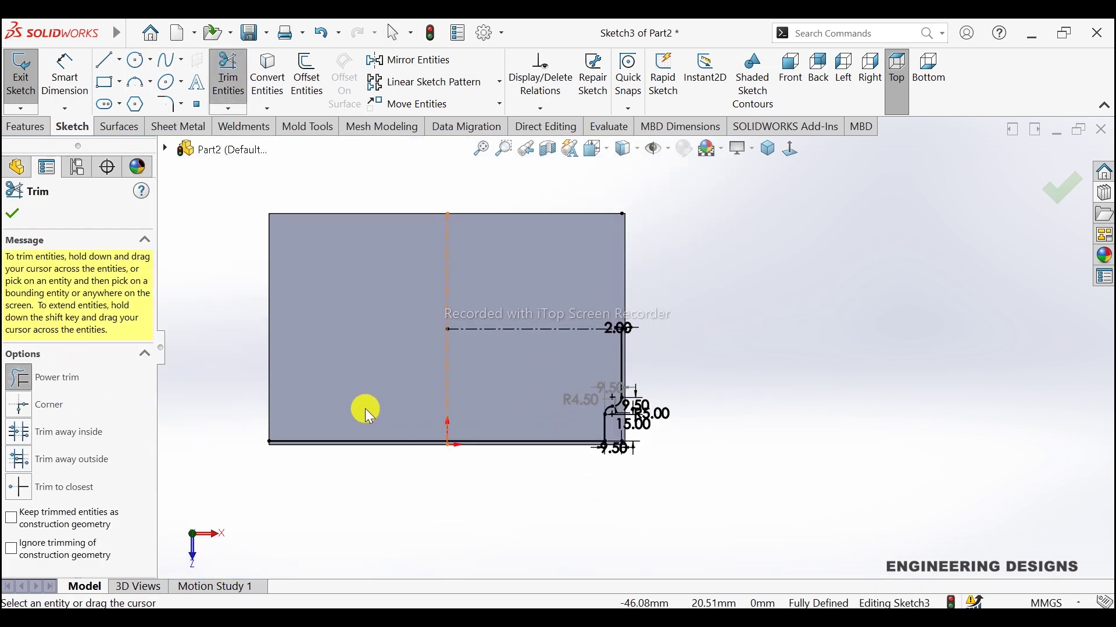
click(14, 213)
scroll(598, 424, down, 2)
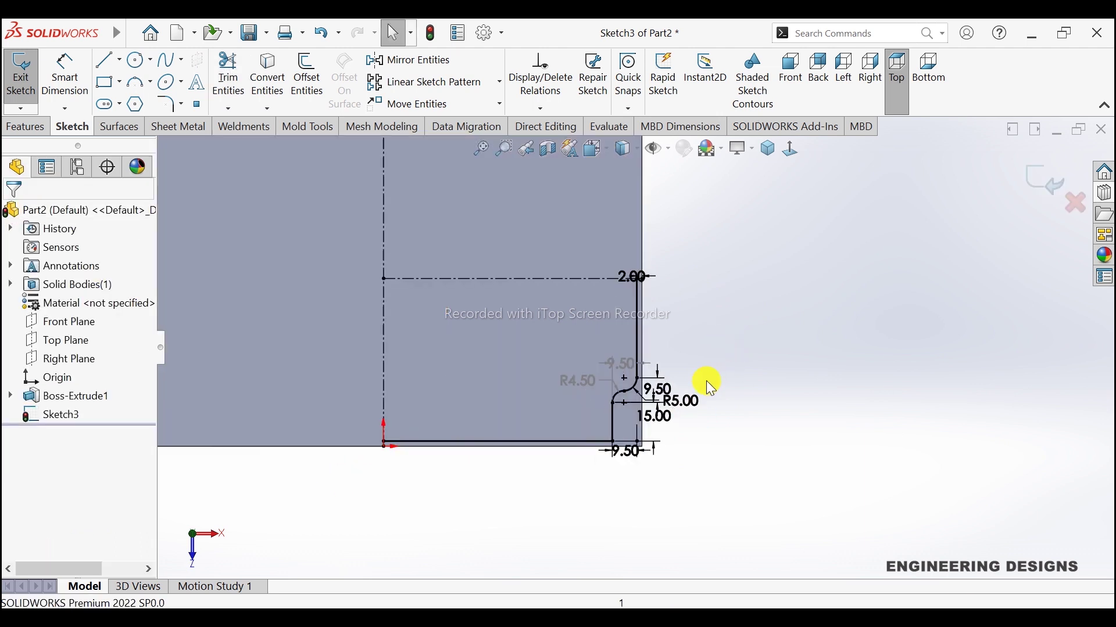
Mirror the notch lines and arcs about the horizontal centerline to the top corner
click(401, 60)
click(639, 333)
scroll(629, 372, down, 2)
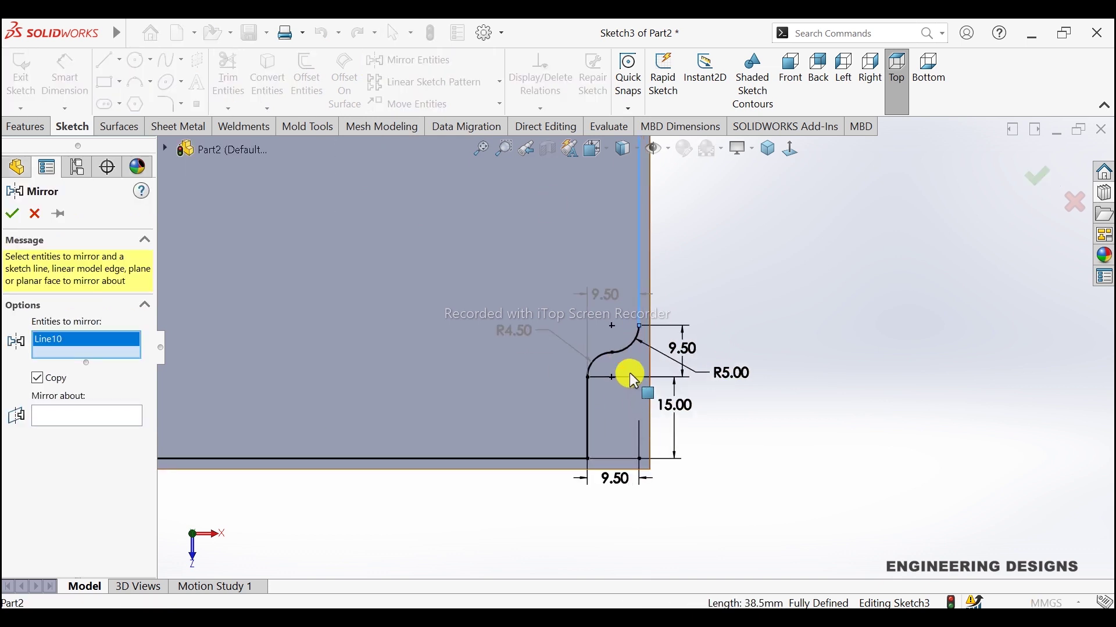
click(630, 348)
click(599, 360)
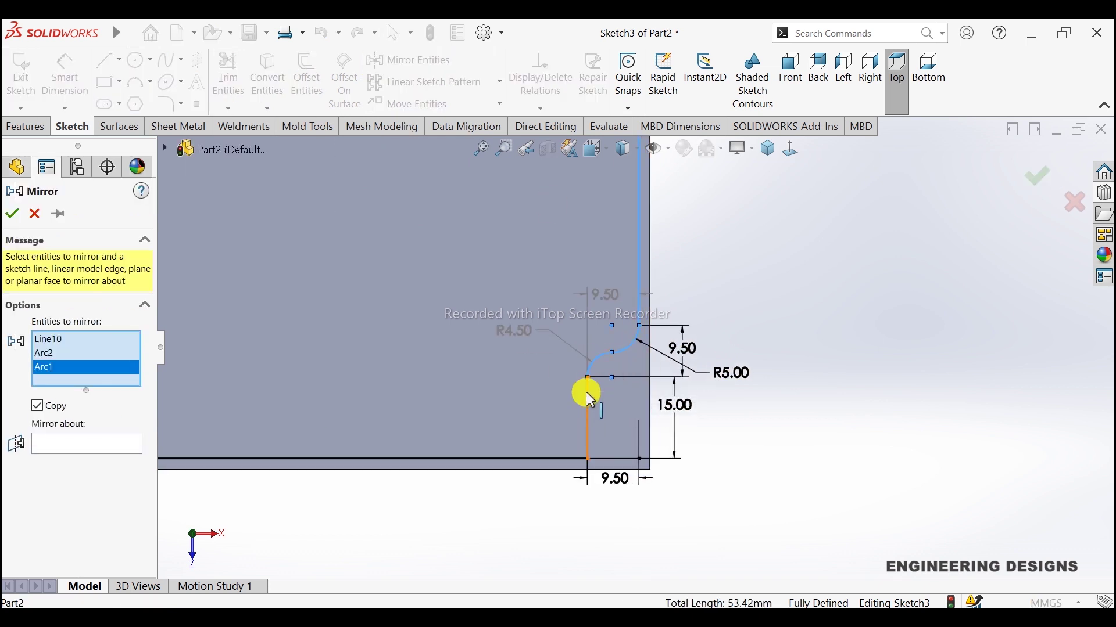
click(586, 395)
click(557, 458)
scroll(639, 342, up, 2)
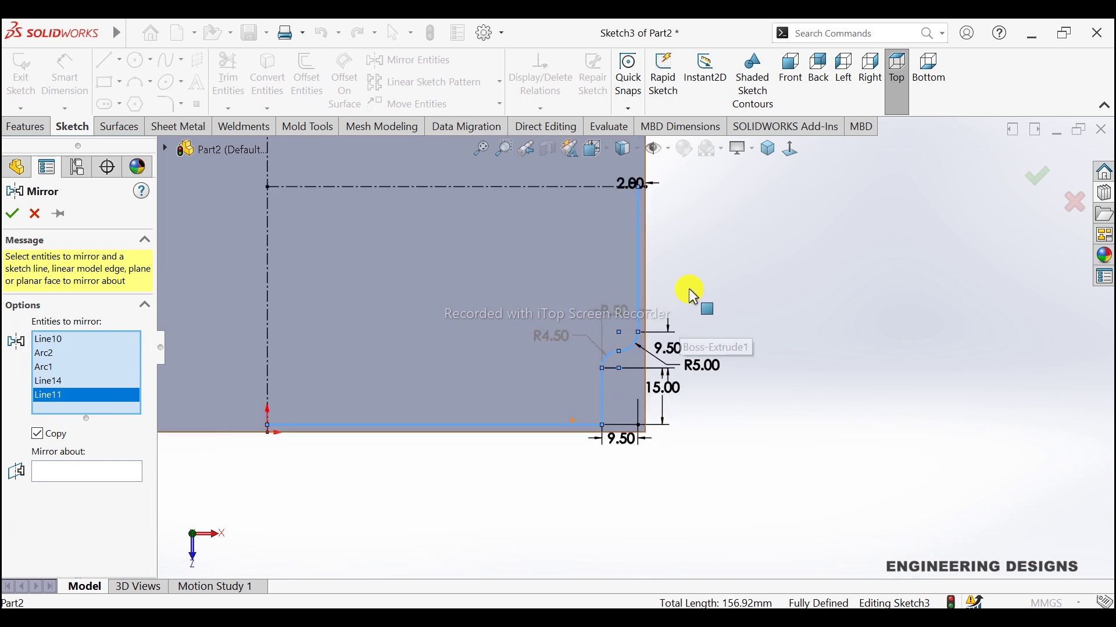
click(93, 473)
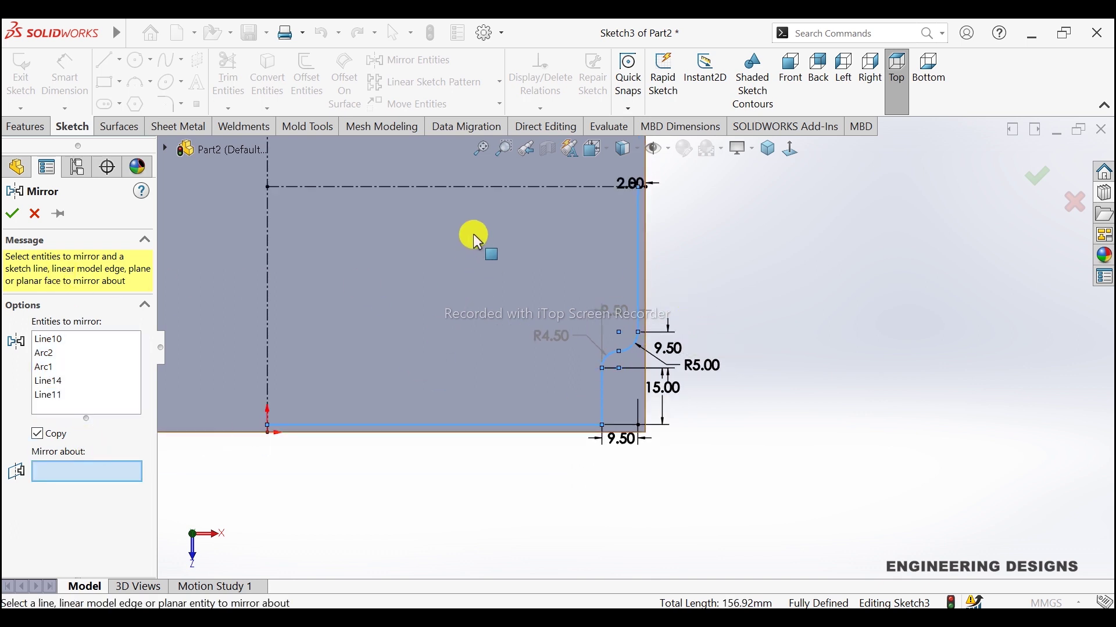
click(469, 187)
click(11, 213)
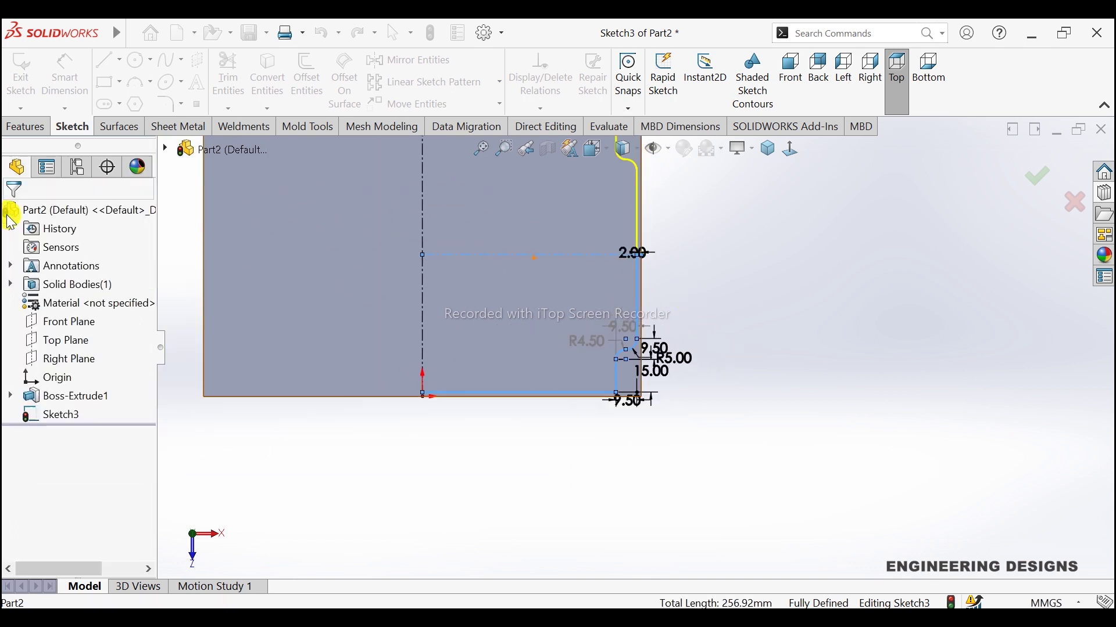
scroll(687, 246, up, 2)
scroll(585, 270, down, 1)
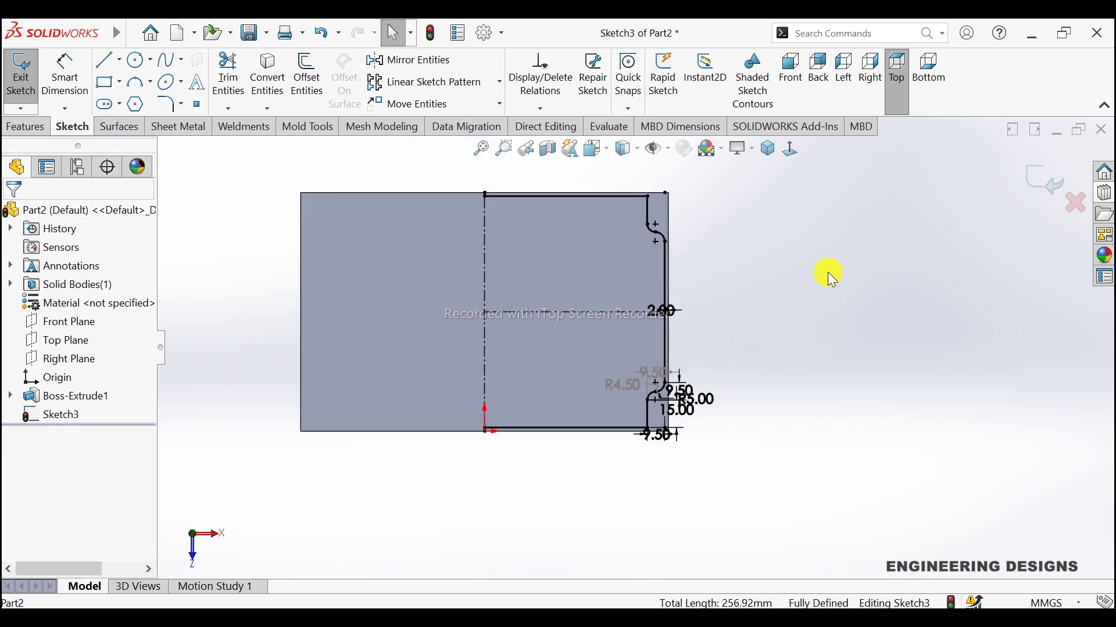
Mirror the whole right half, including top and bottom lines, about the vertical centerline
click(393, 61)
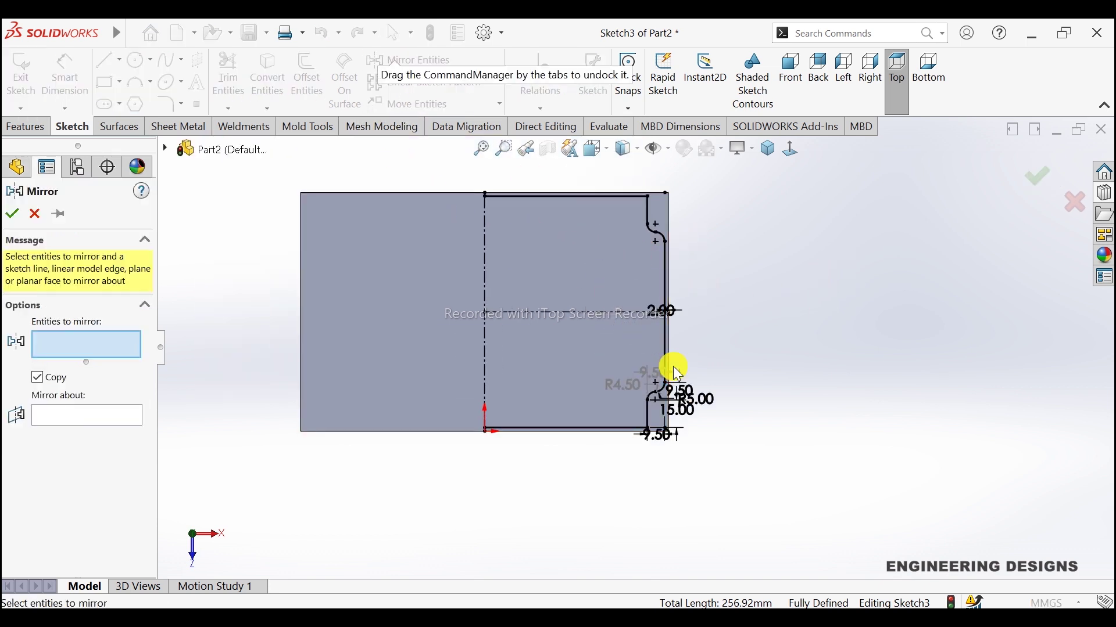
drag(535, 174, 708, 490)
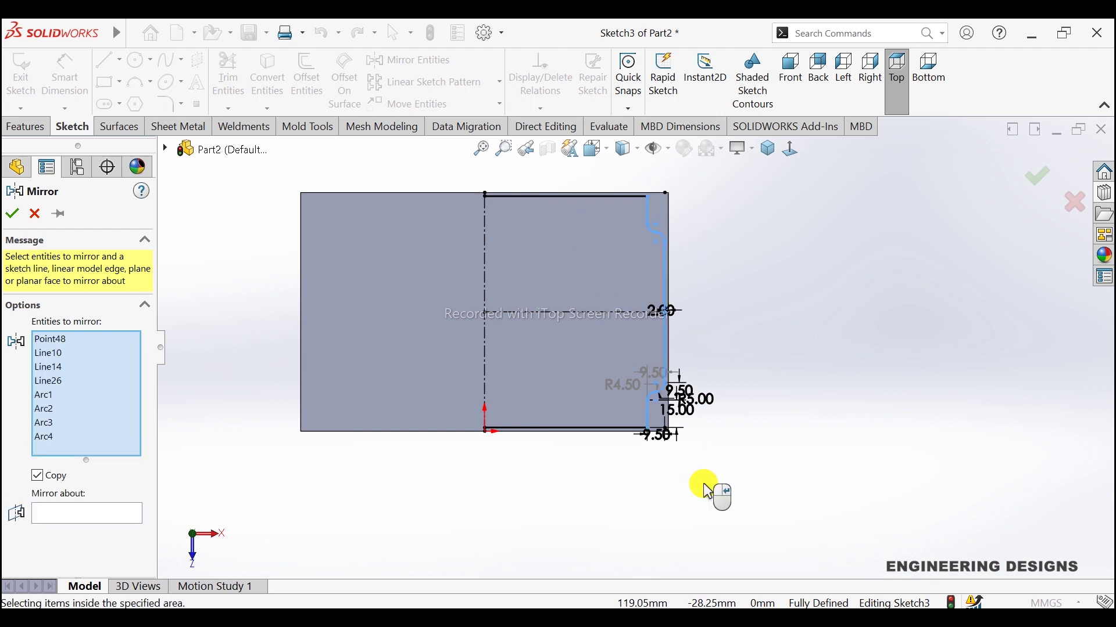
click(590, 430)
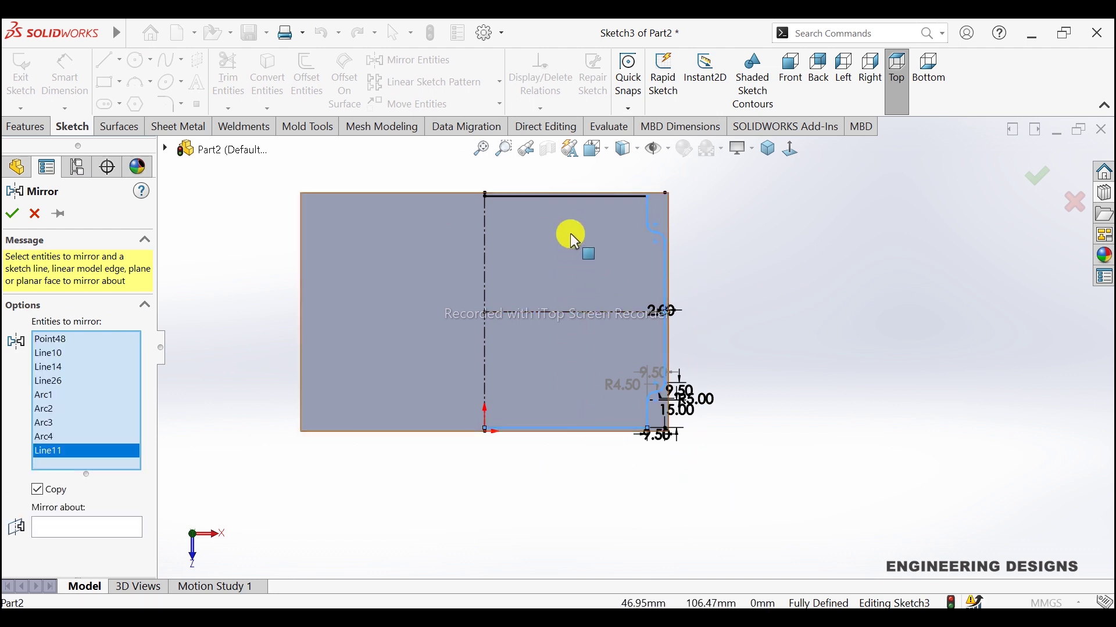
click(559, 200)
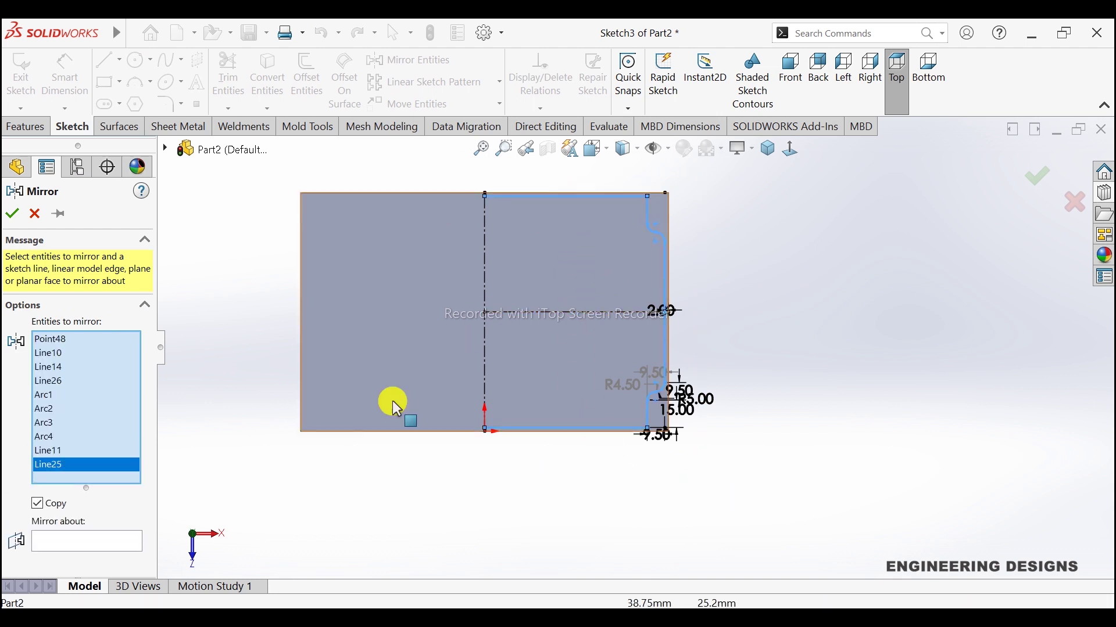
click(138, 539)
click(484, 364)
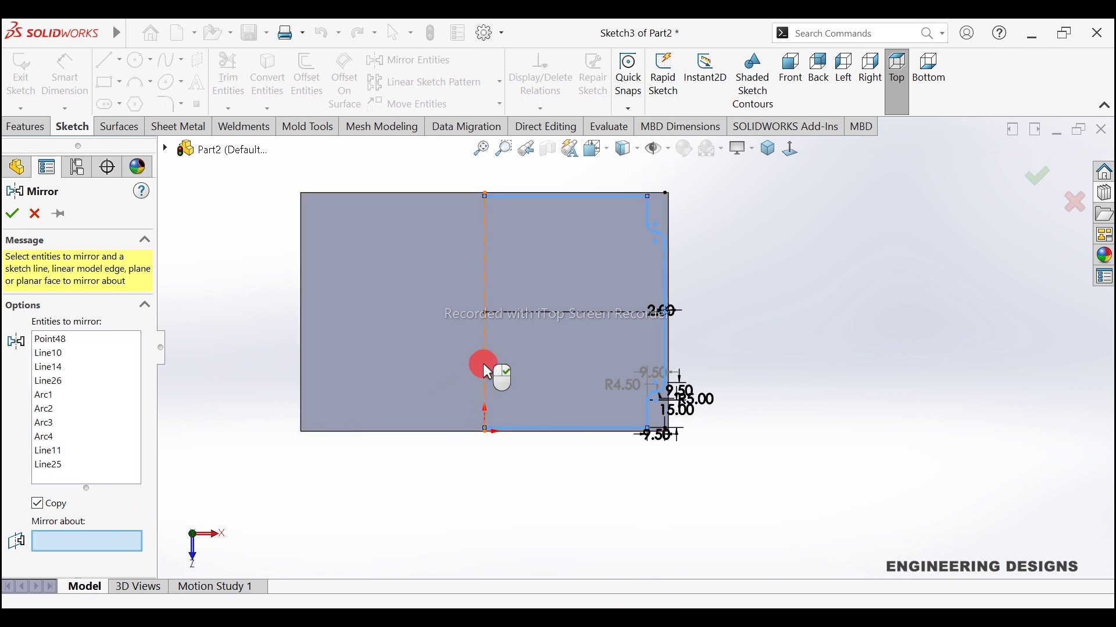
click(12, 214)
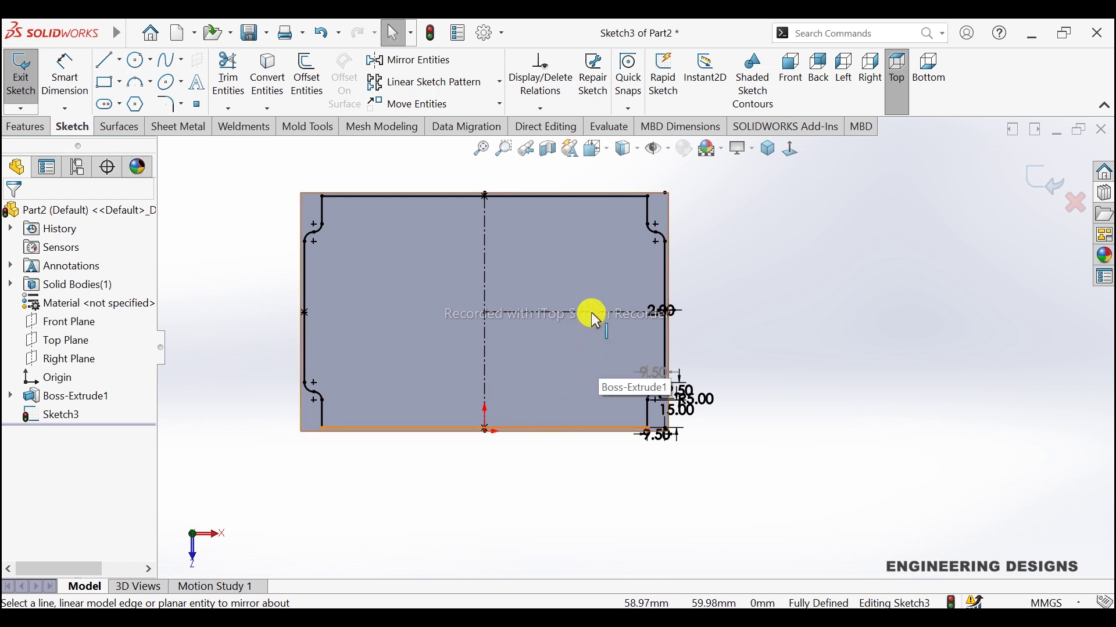
Offset the whole notched outline inward by 1.50 mm
click(306, 76)
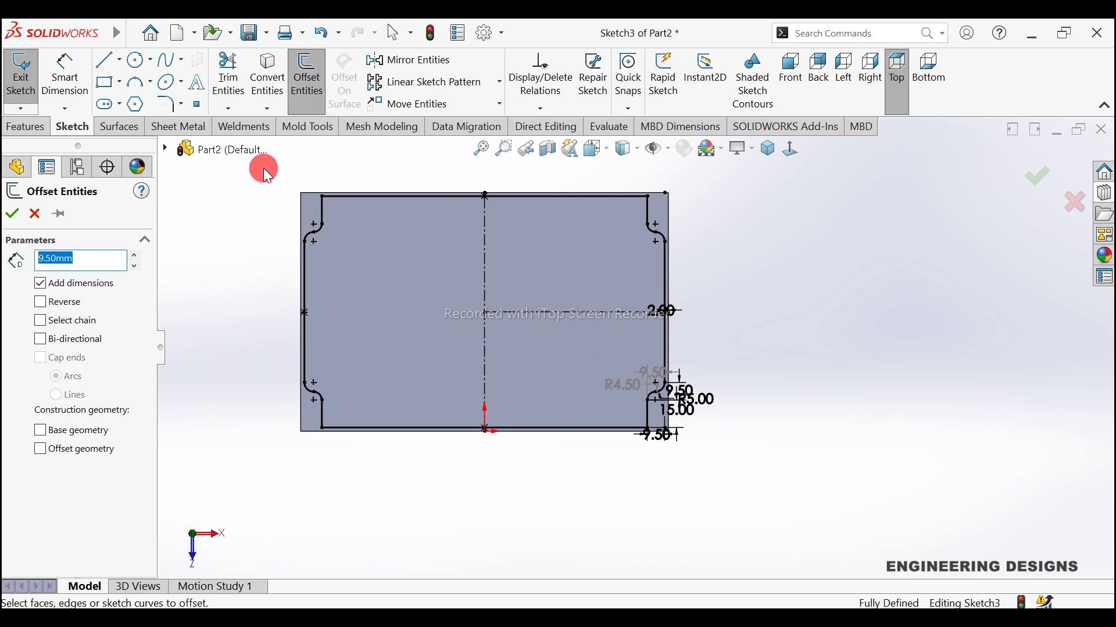
drag(252, 161, 706, 481)
text(1)
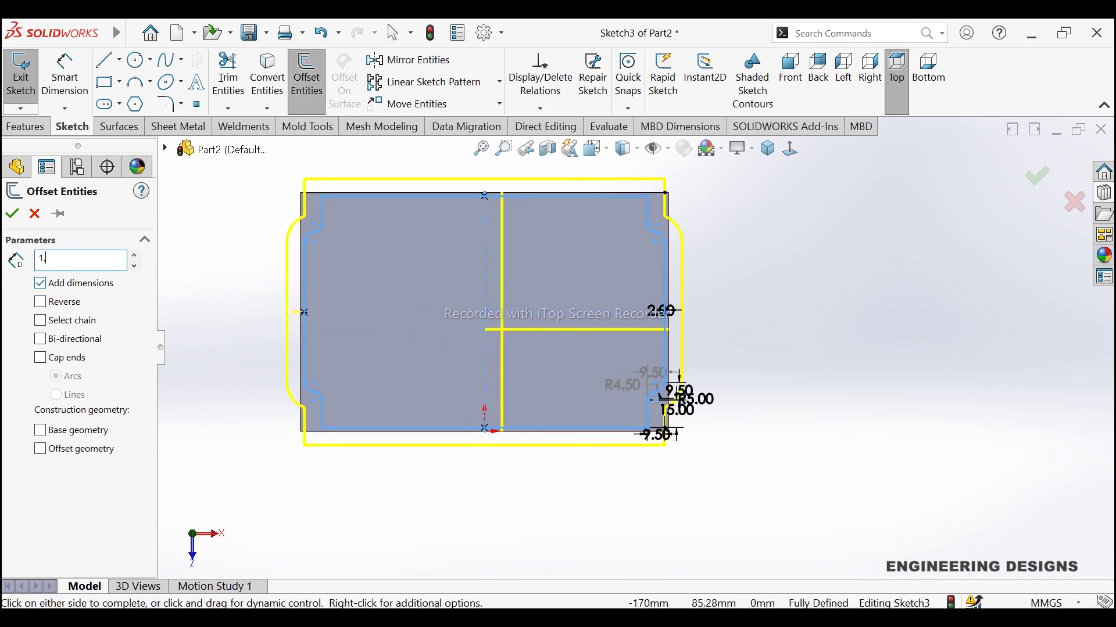
text(.5)
key(Return)
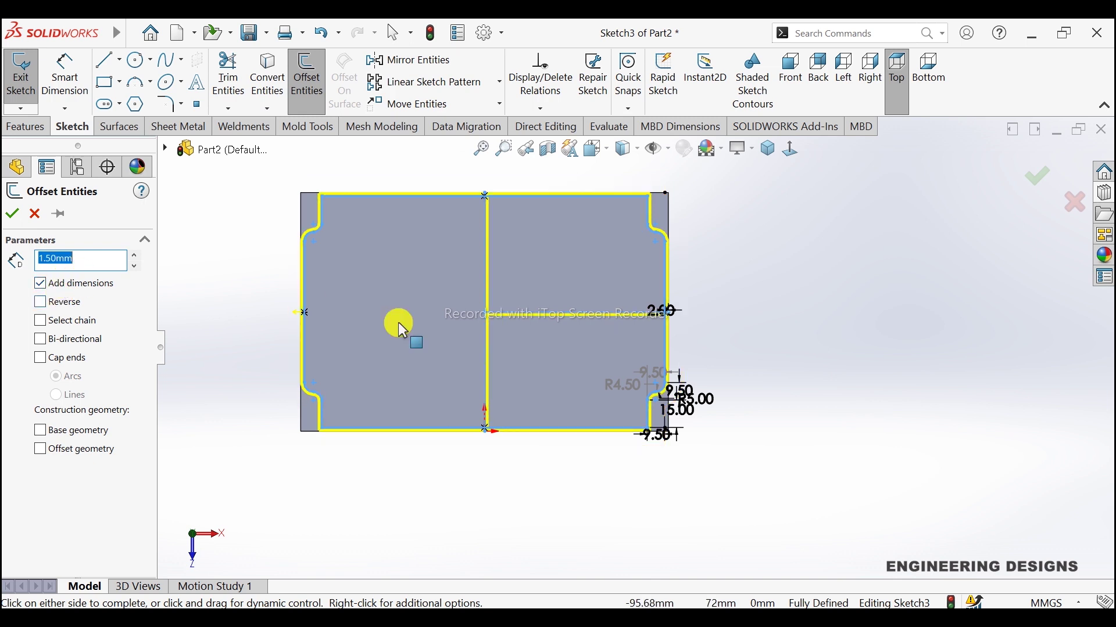
scroll(406, 360, down, 3)
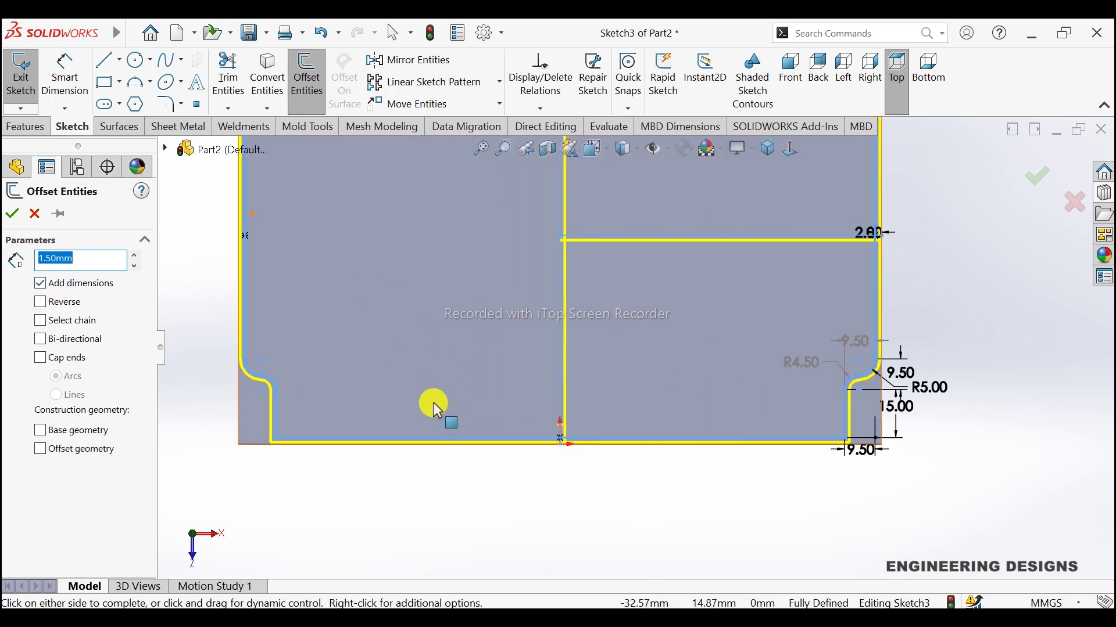
click(12, 215)
Select the horizontal offset line with the vertical centerline, then clear the selection
click(629, 240)
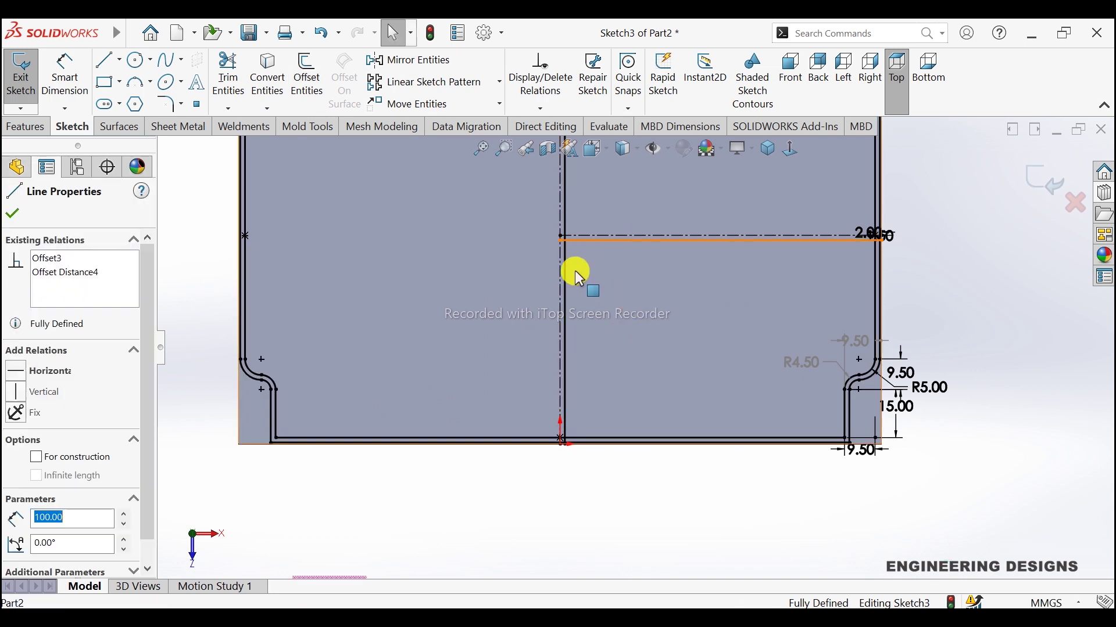
ctrl+click(566, 278)
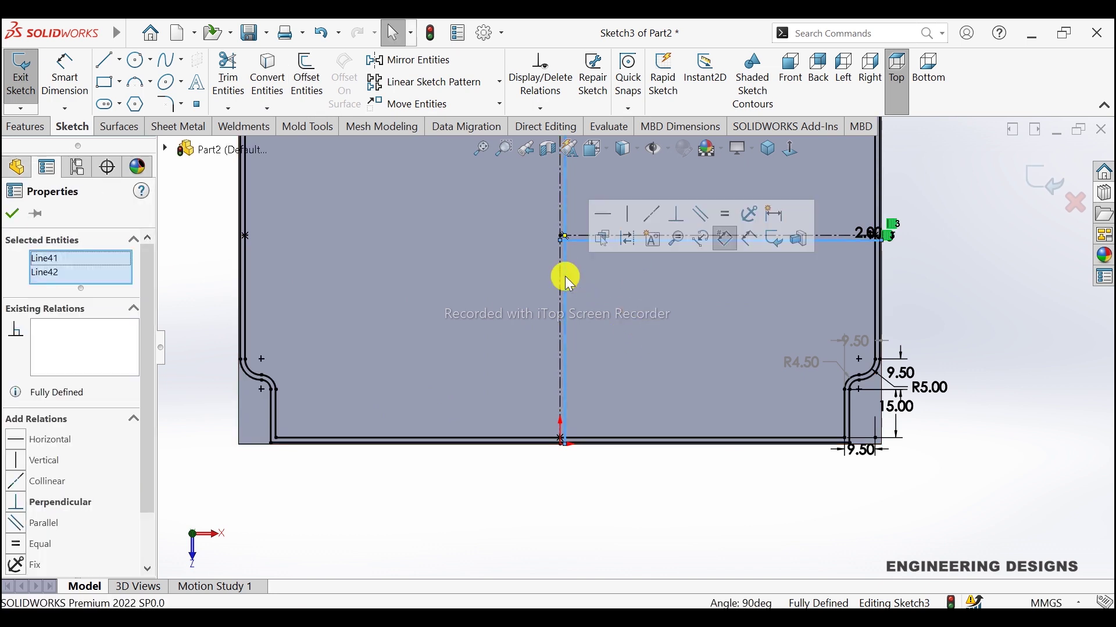
key(Escape)
scroll(820, 248, up, 3)
scroll(785, 356, down, 3)
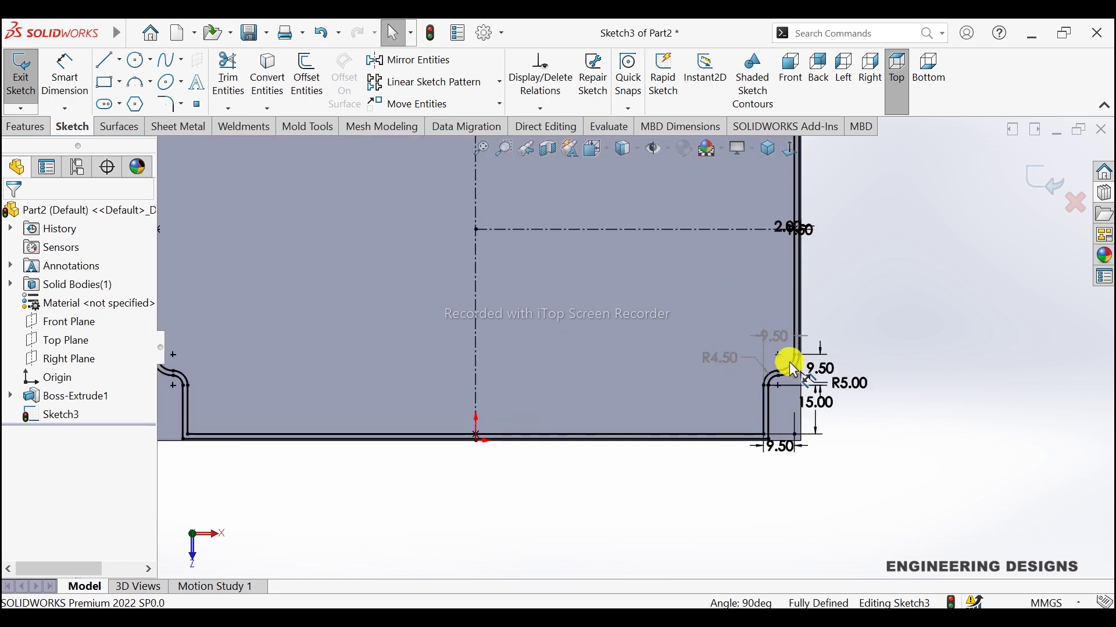
scroll(656, 193, up, 2)
scroll(602, 213, up, 2)
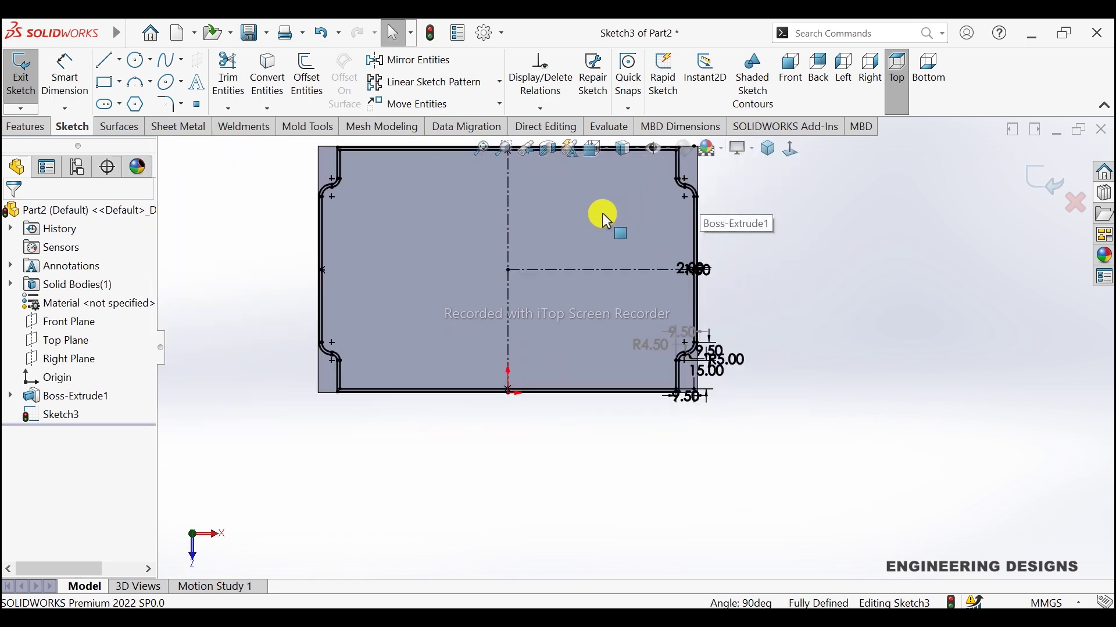
click(19, 126)
Extrude the band between the outer and inner outlines 2 mm as the selected contour
click(28, 74)
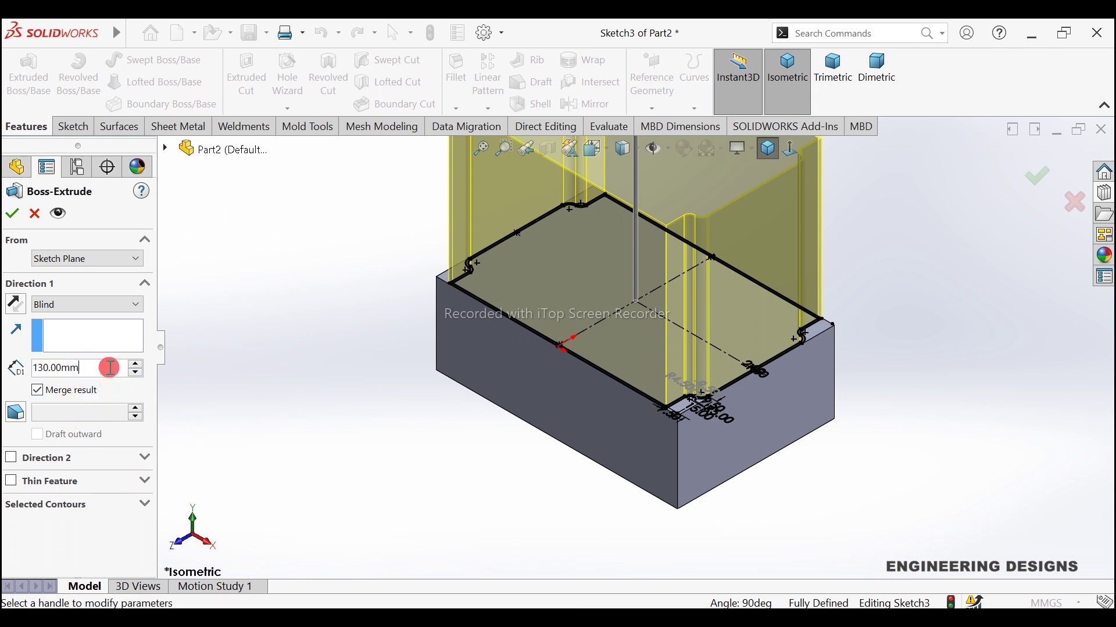
text(2)
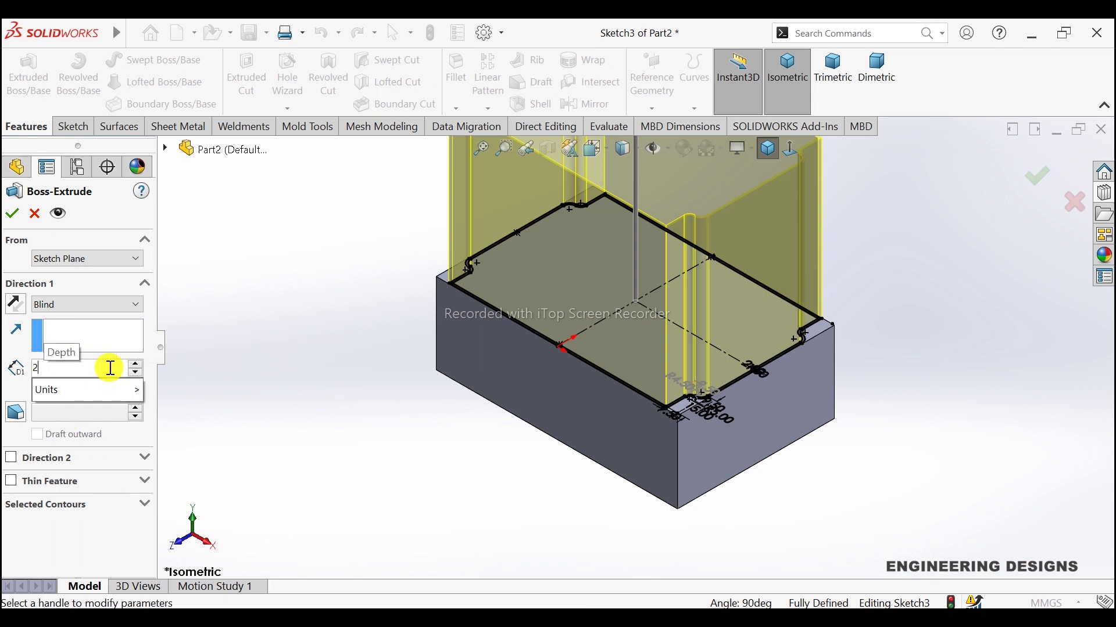
key(Return)
click(87, 511)
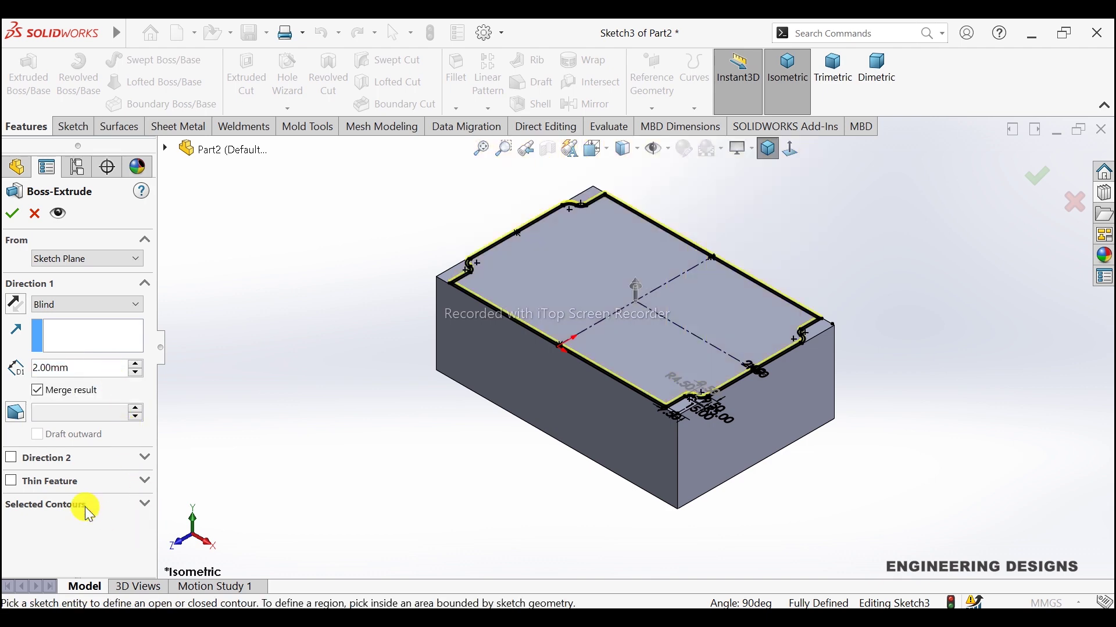
scroll(490, 281, down, 3)
scroll(468, 313, down, 2)
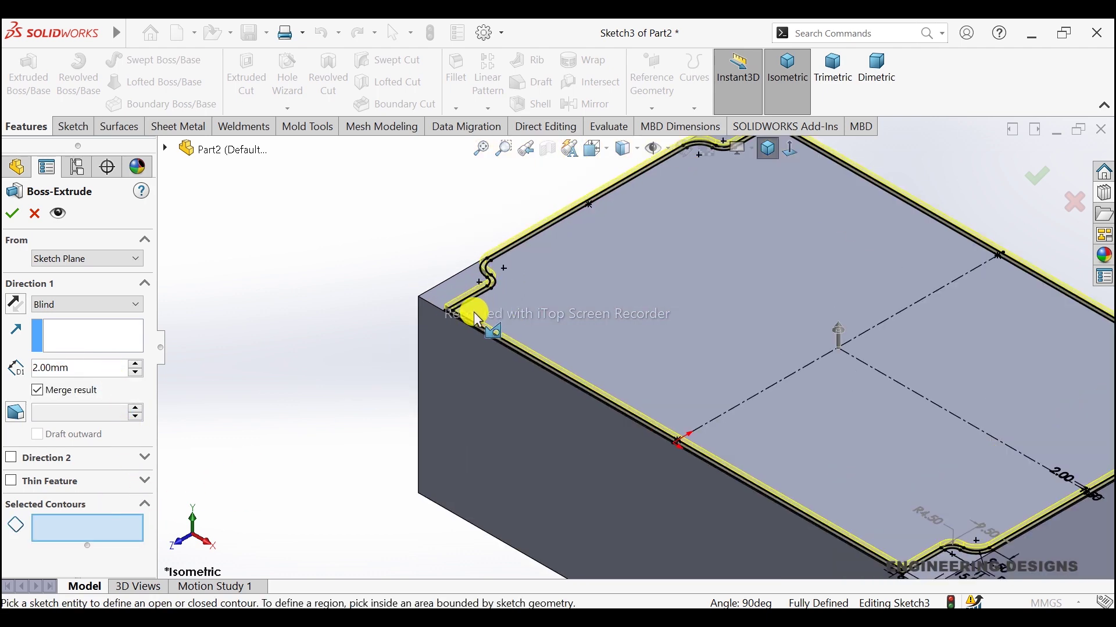
scroll(487, 317, down, 2)
scroll(536, 305, down, 2)
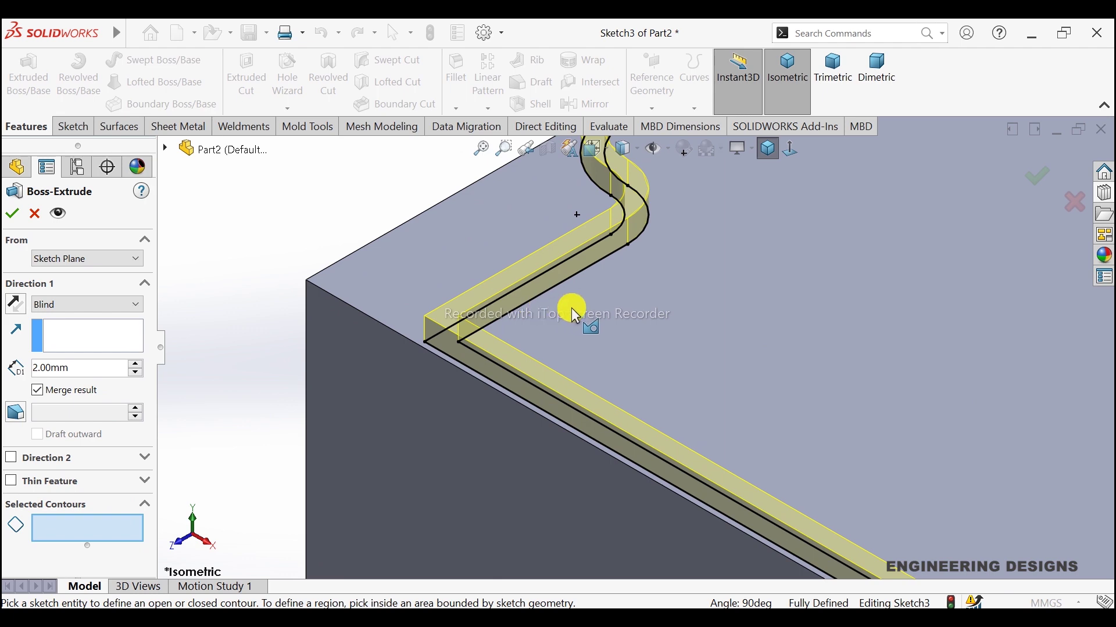
click(13, 215)
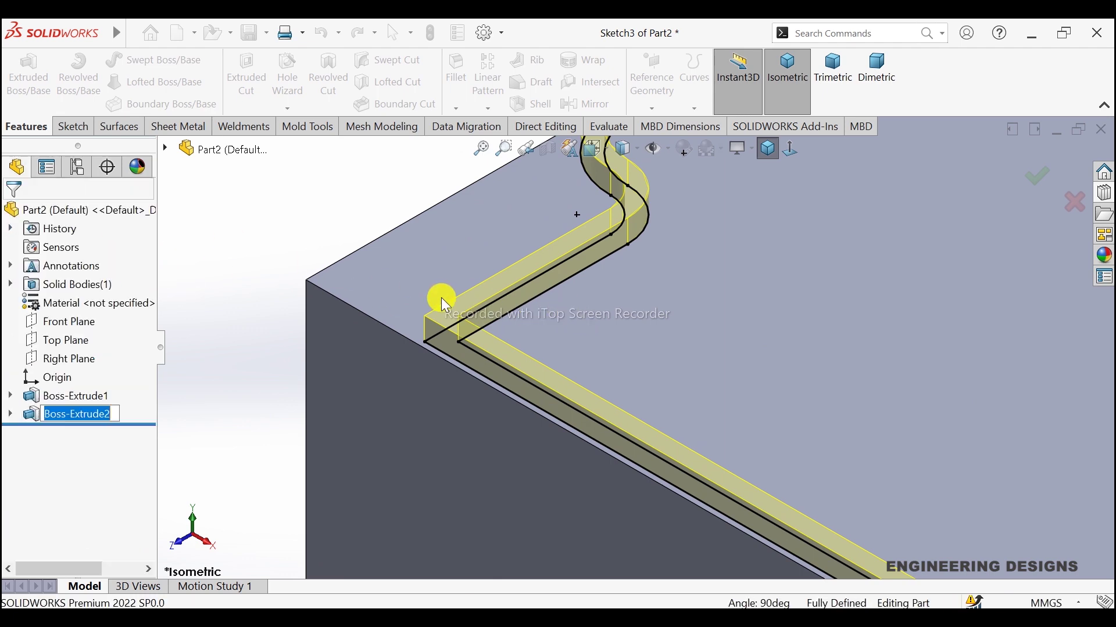
click(251, 290)
scroll(877, 395, up, 2)
scroll(895, 392, up, 3)
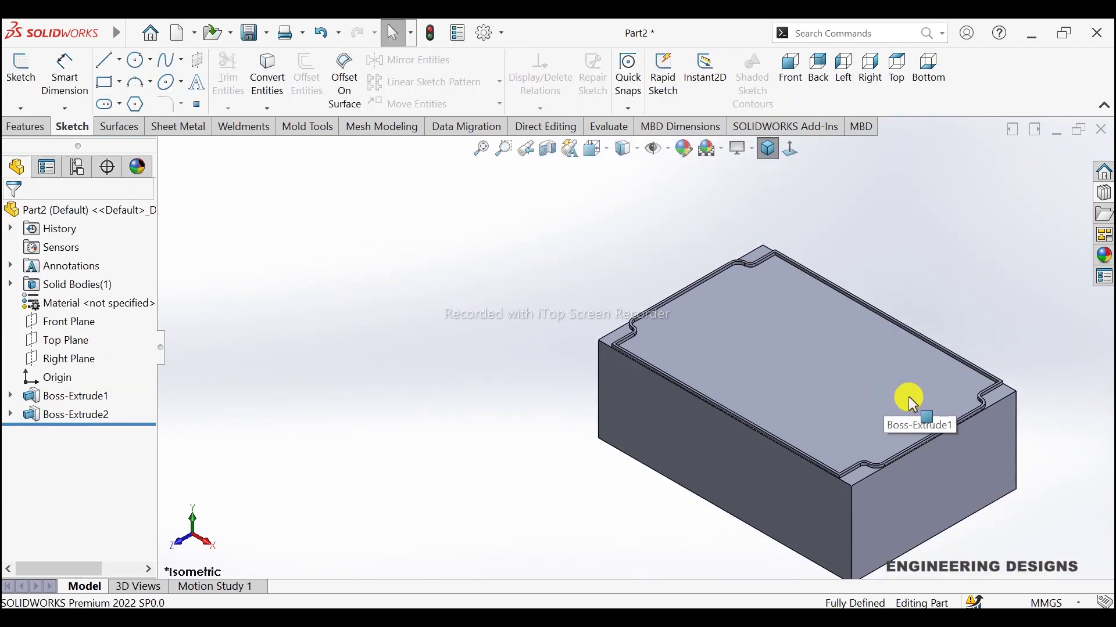
Convert the top face's inner outline into a sketch and cut it 64 mm deep
click(788, 366)
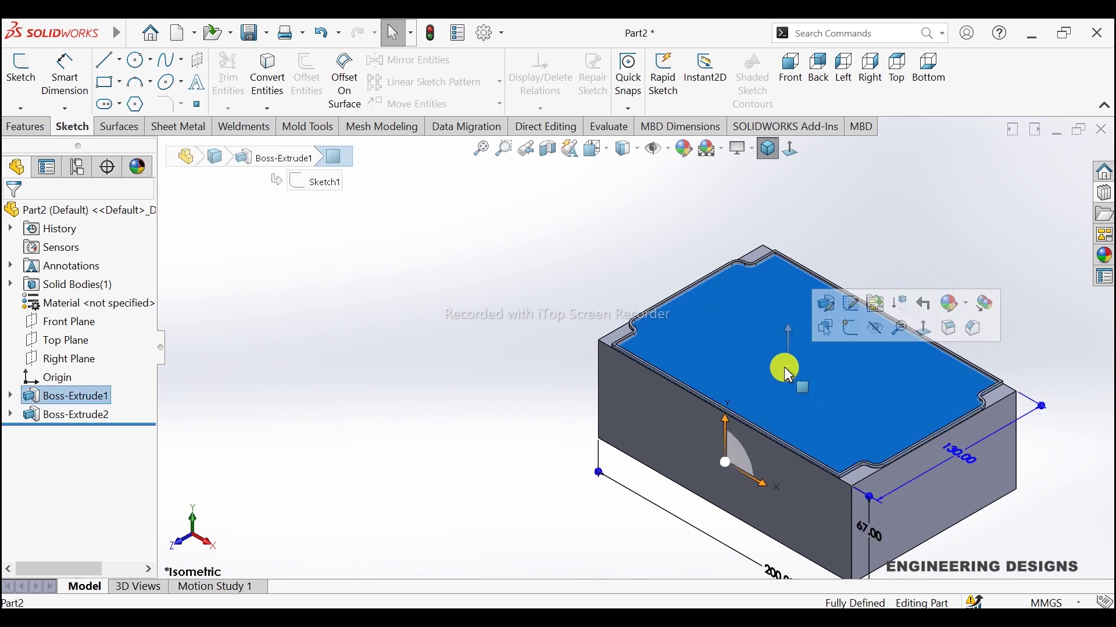
click(853, 325)
click(264, 81)
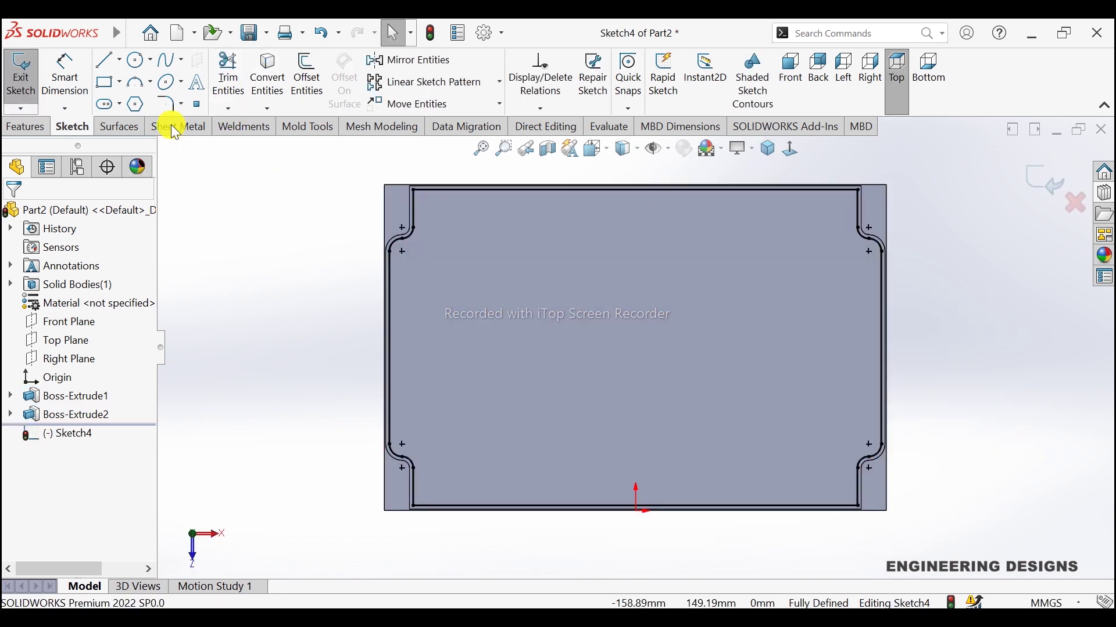
click(23, 127)
click(247, 75)
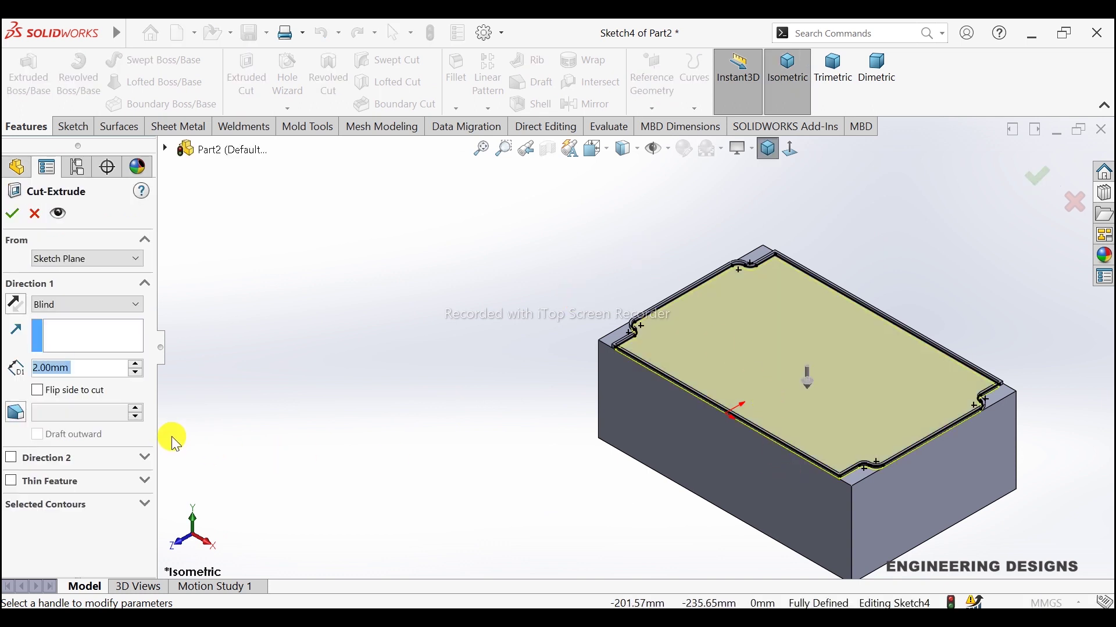
text(6)
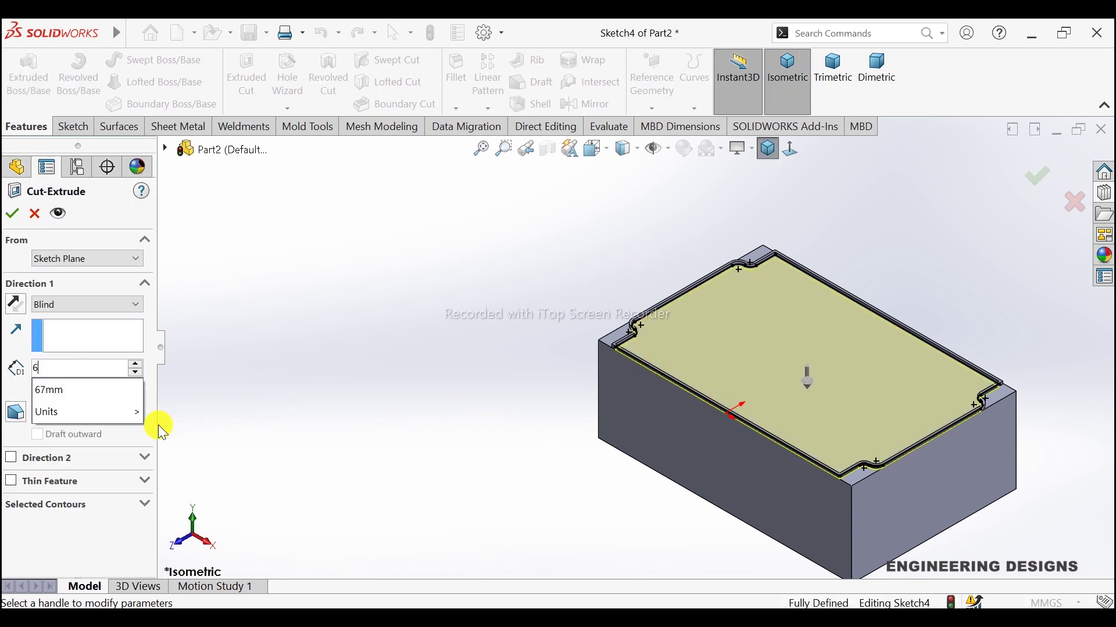
text(4)
key(Return)
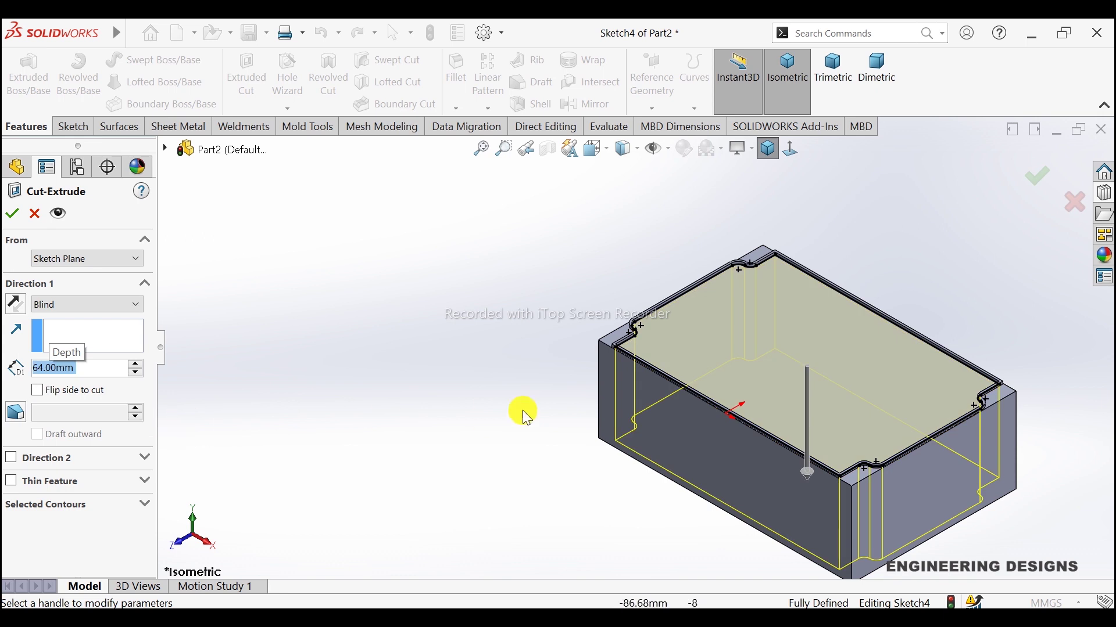
click(13, 215)
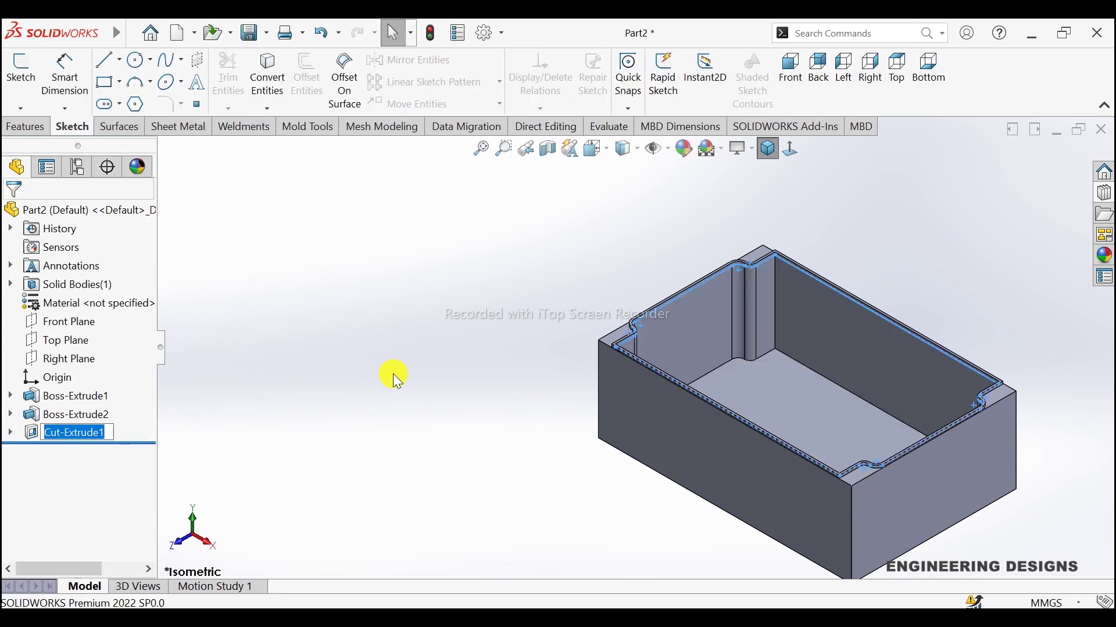
key(z)
scroll(900, 414, down, 2)
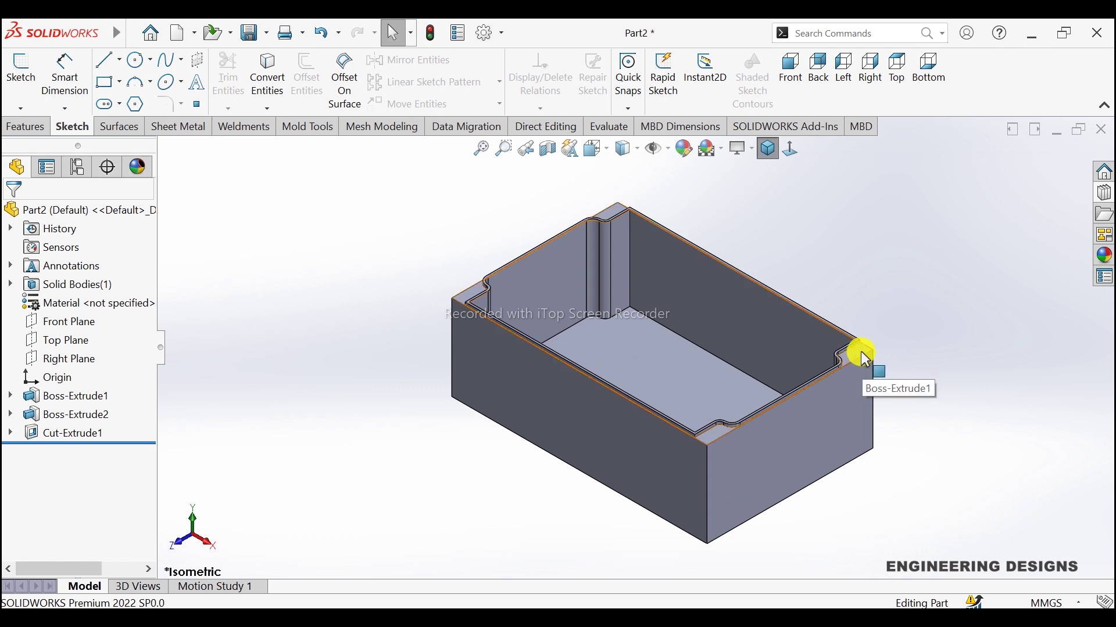
Start a sketch on the box's side face with a vertical line rising from the bottom edge
click(555, 312)
click(607, 267)
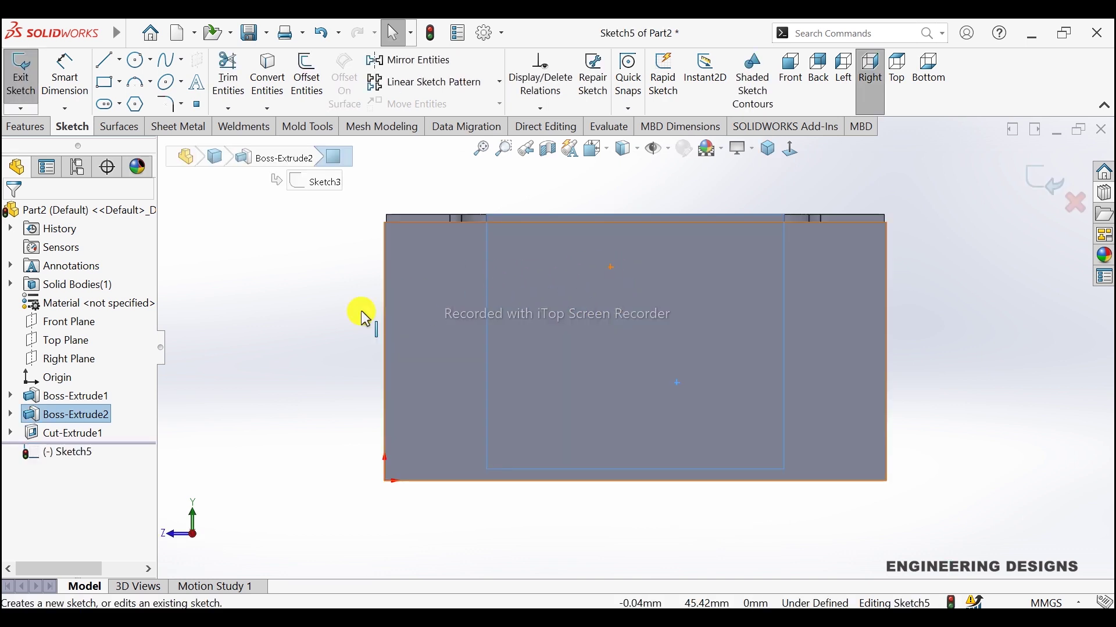
click(362, 315)
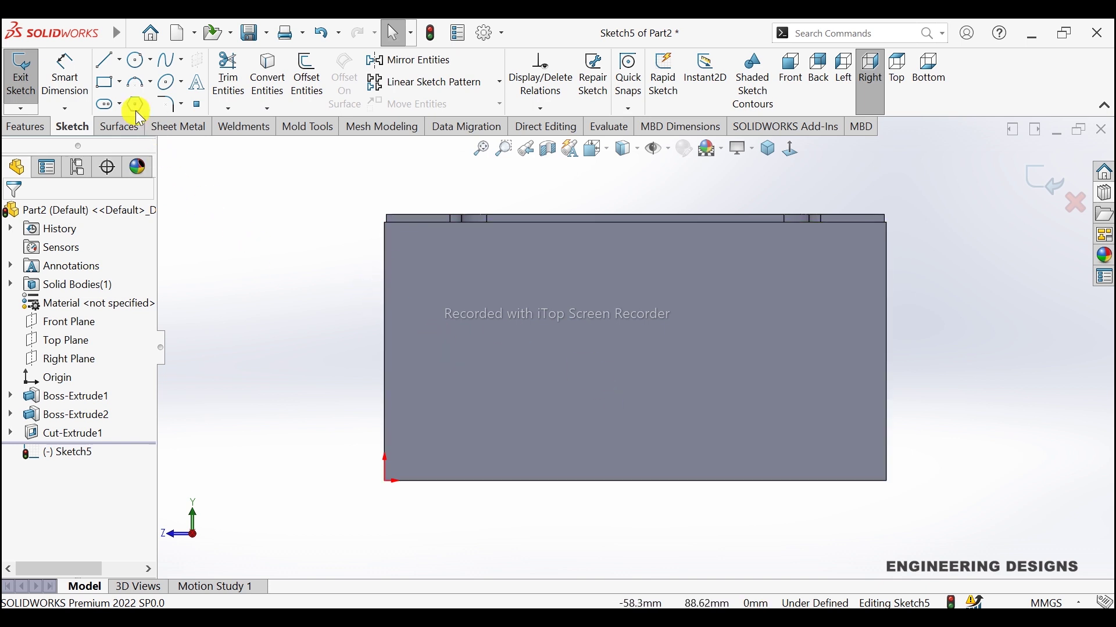
click(107, 60)
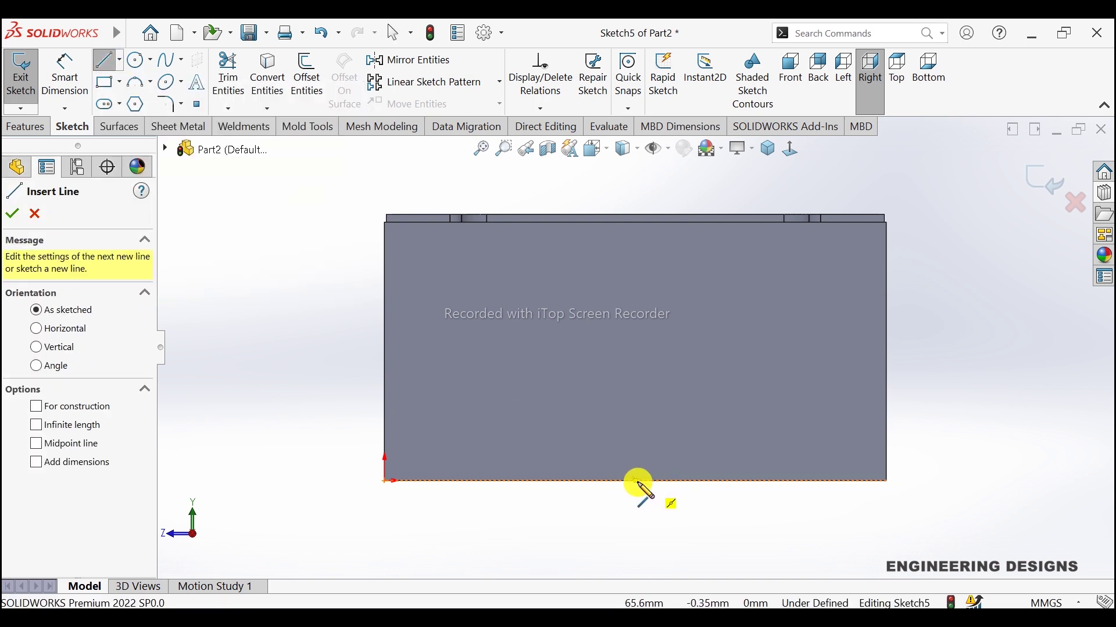
click(636, 481)
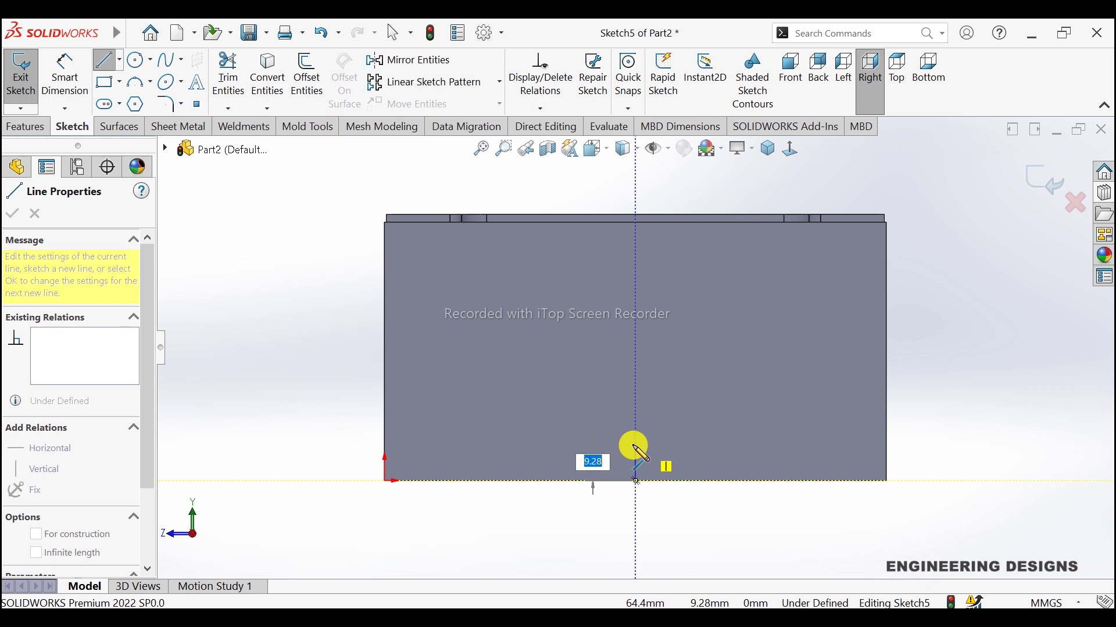
right_click(674, 430)
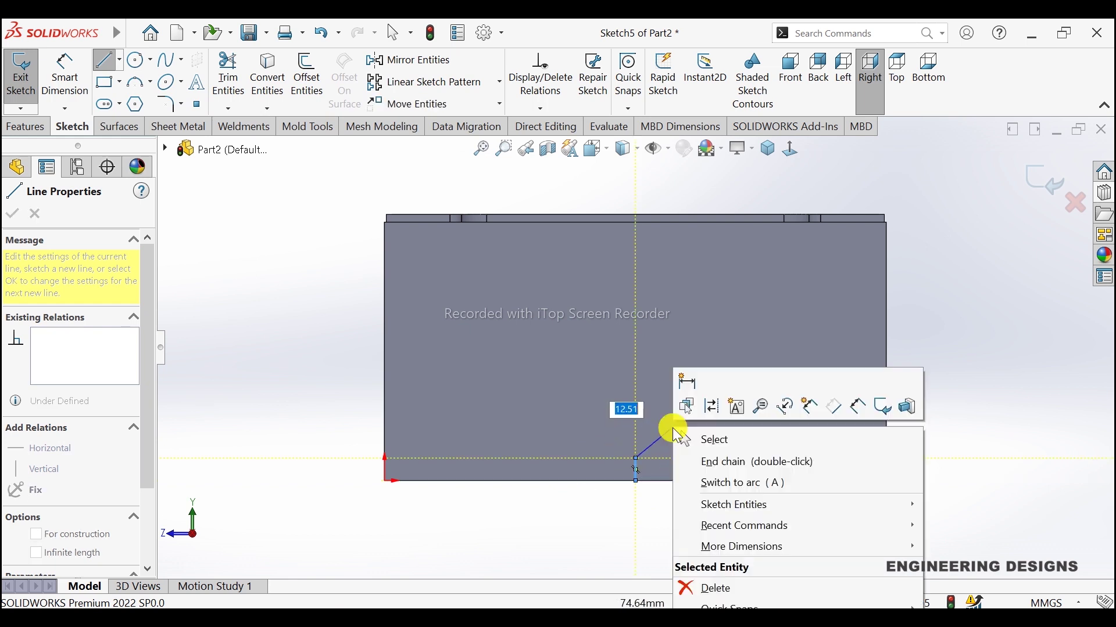
click(691, 437)
Convert the vertical line to construction geometry
scroll(677, 471, down, 2)
scroll(627, 459, down, 3)
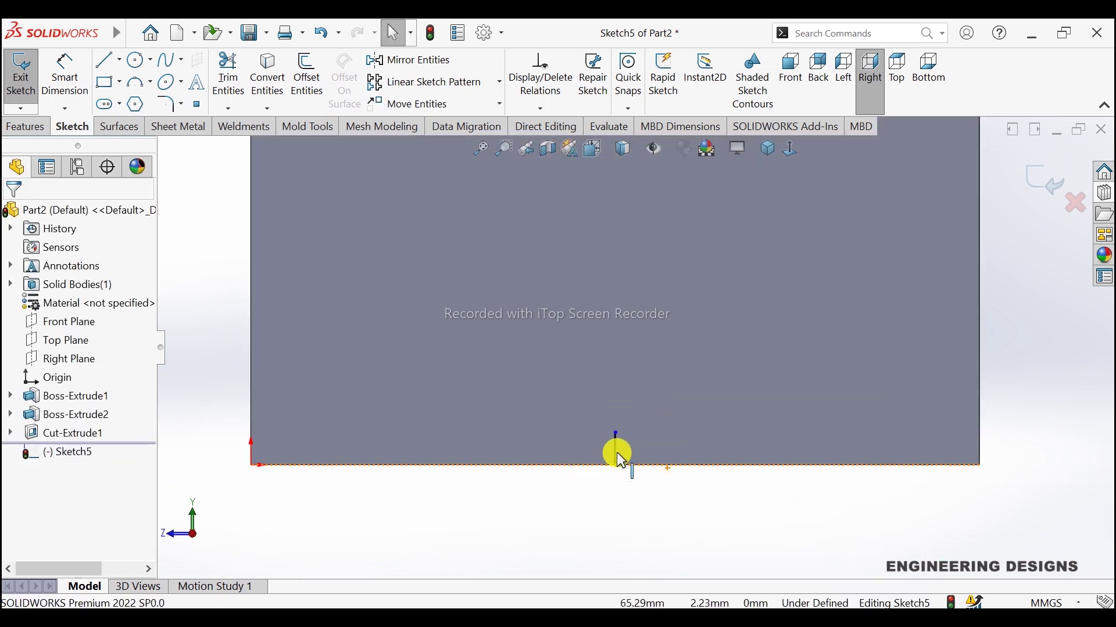
click(617, 444)
click(642, 463)
scroll(601, 434, down, 2)
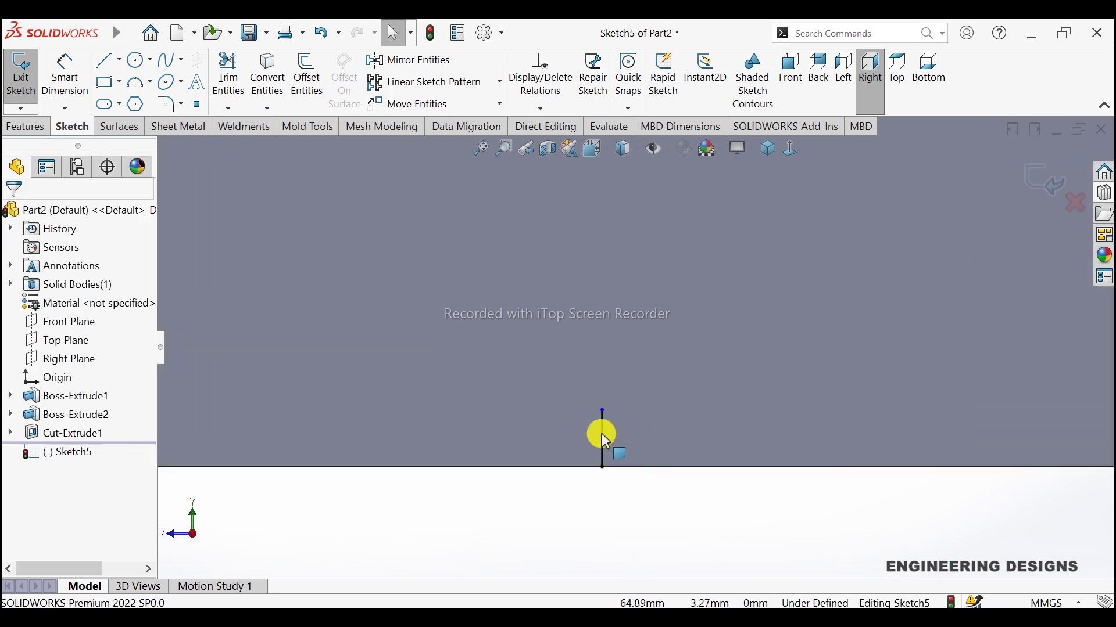
click(600, 420)
click(659, 379)
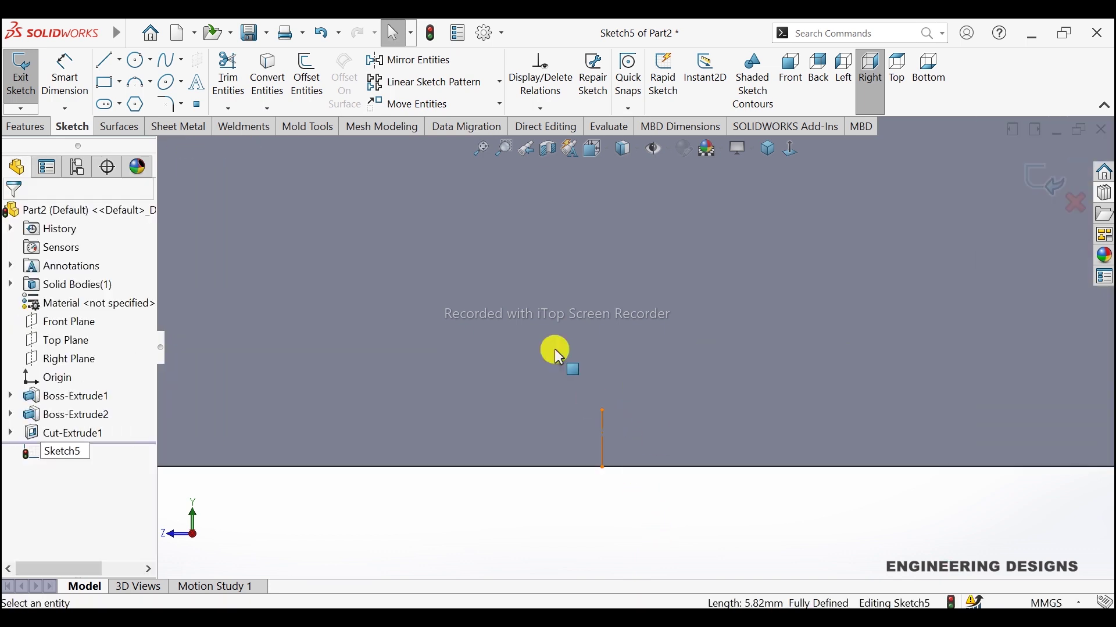
click(108, 82)
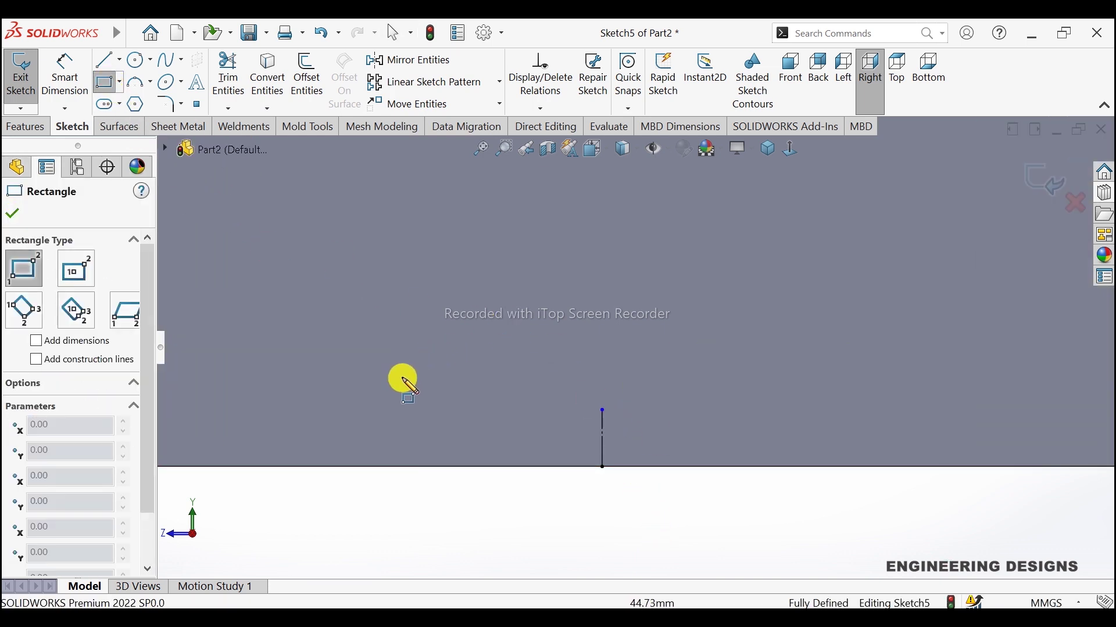
Draw a flat rectangle and centre its bottom edge on the construction line's top point with a Midpoint relation
click(384, 410)
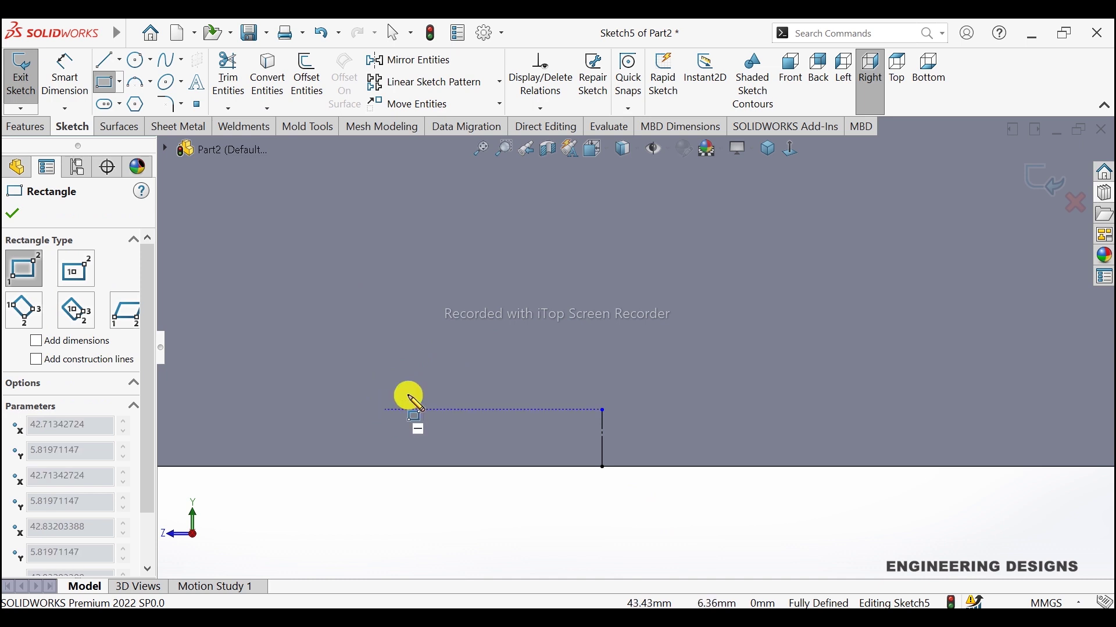
click(904, 372)
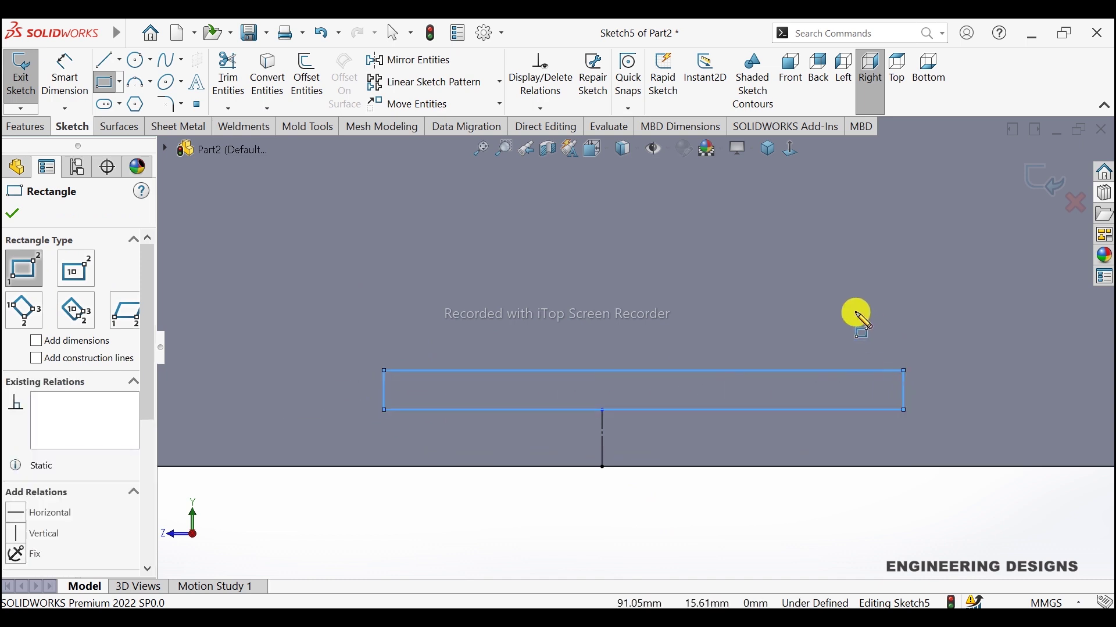
right_click(855, 312)
click(866, 319)
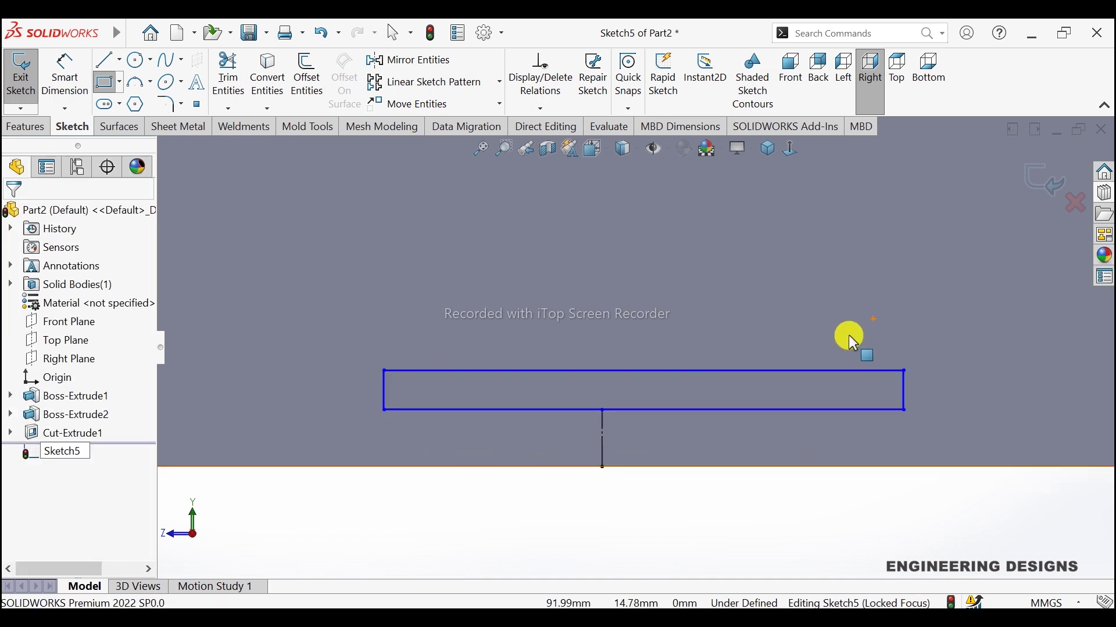
click(621, 410)
click(601, 410)
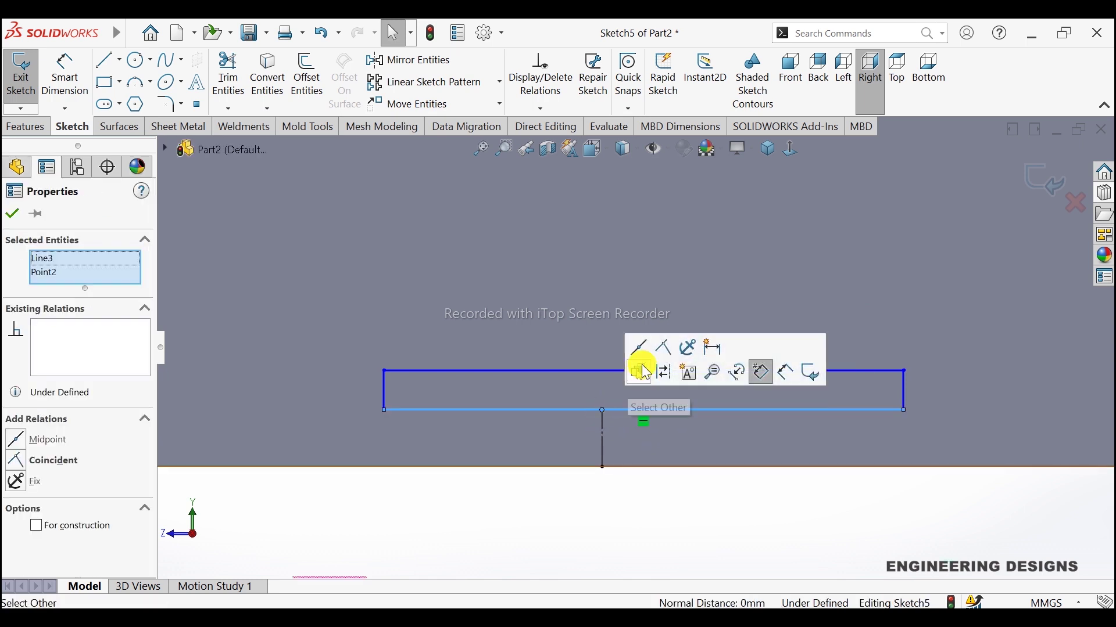
click(642, 346)
Dimension the rectangle 55 mm wide and 7 mm tall
click(65, 74)
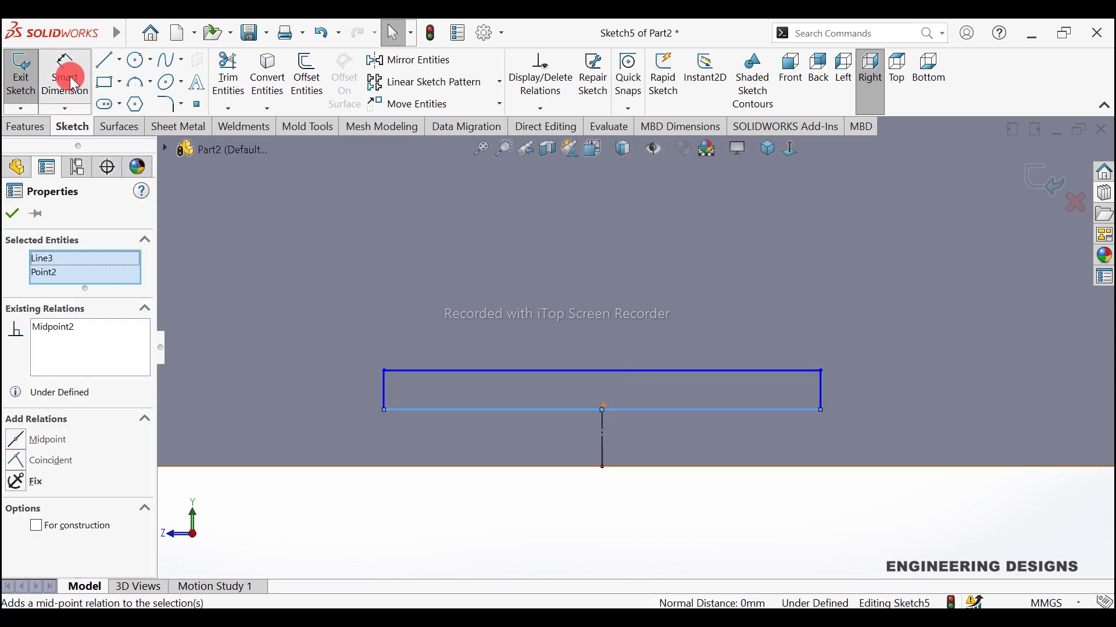
click(518, 370)
click(588, 322)
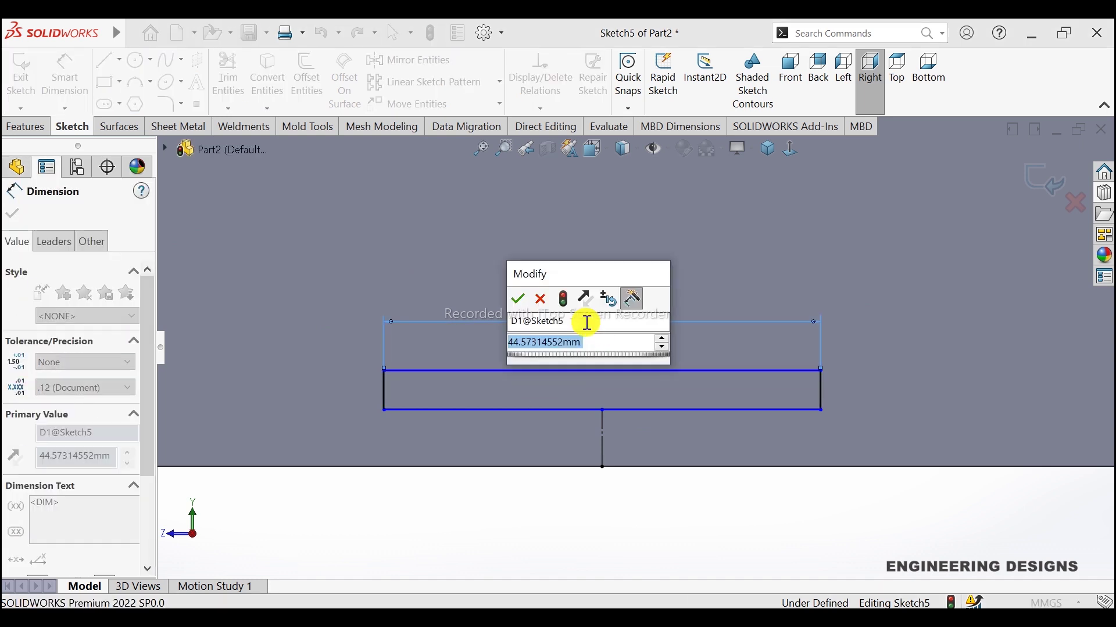
text(55)
key(Return)
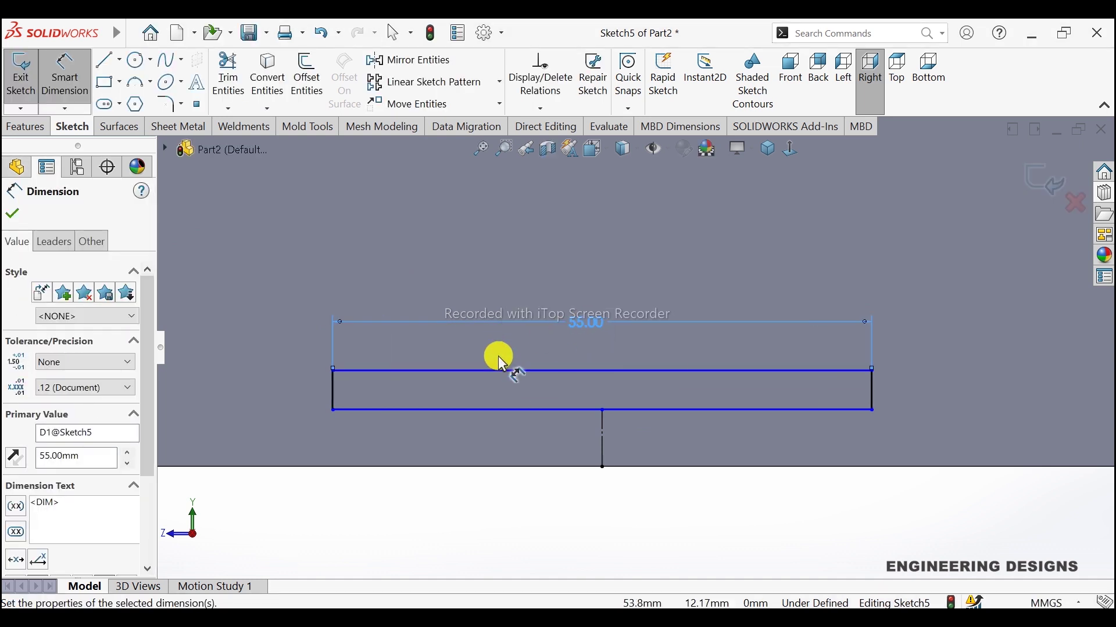
click(875, 388)
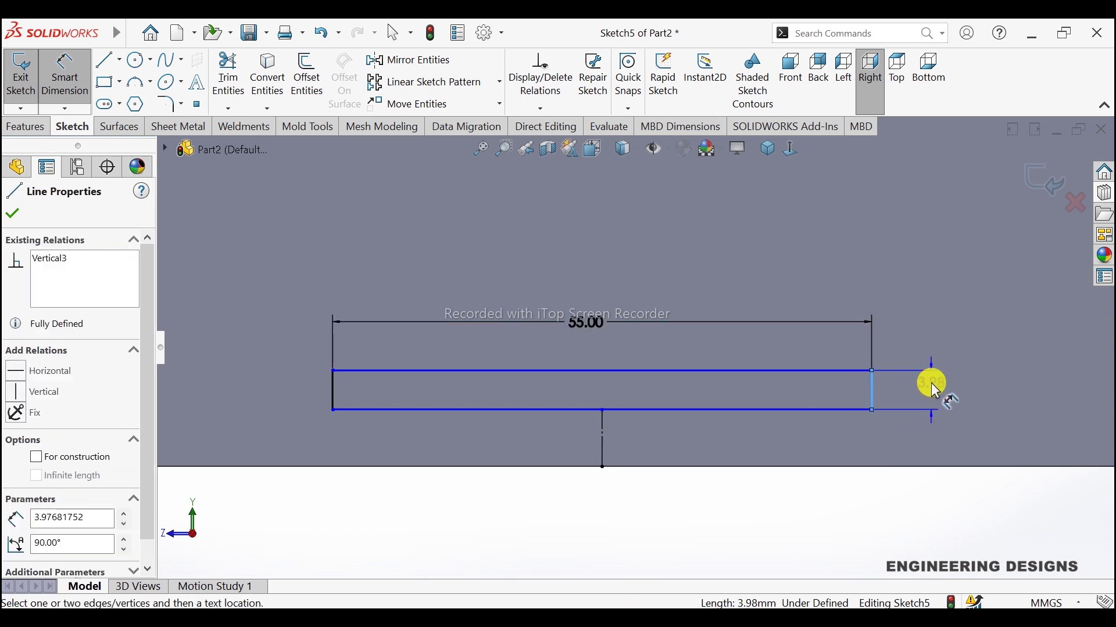
click(928, 382)
text(7)
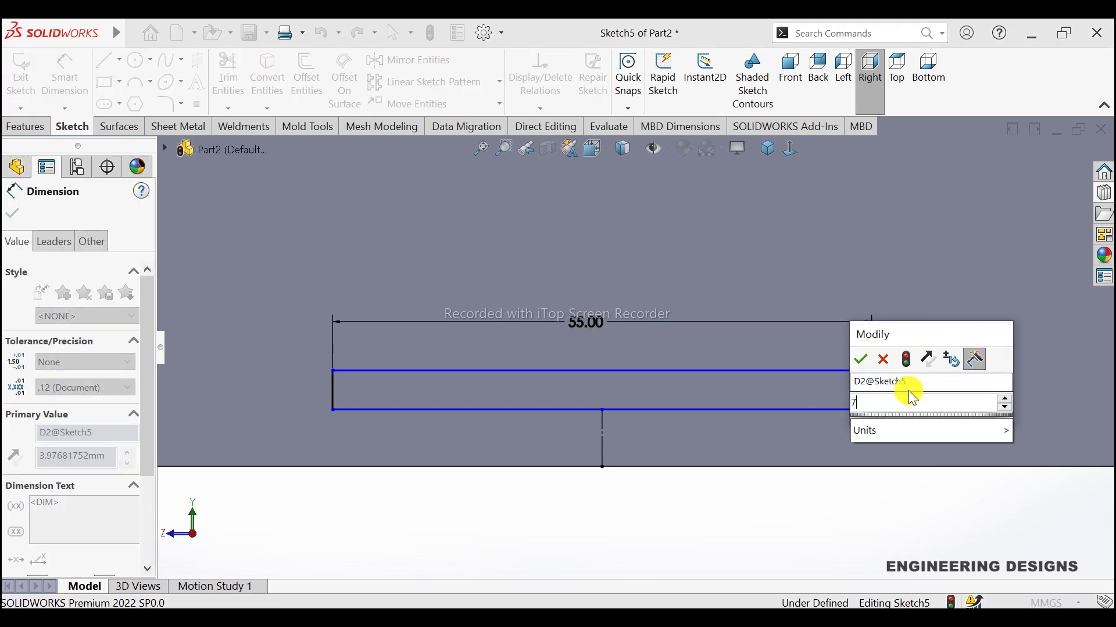
key(Return)
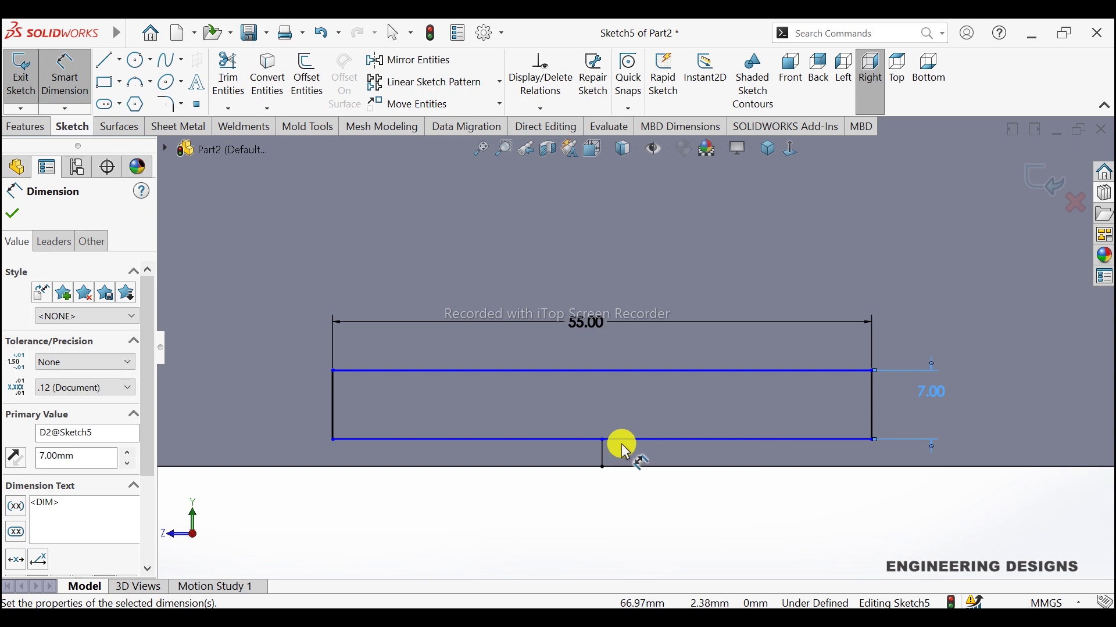
Dimension the rectangle's bottom edge 3 mm above the reference edge below it
click(356, 440)
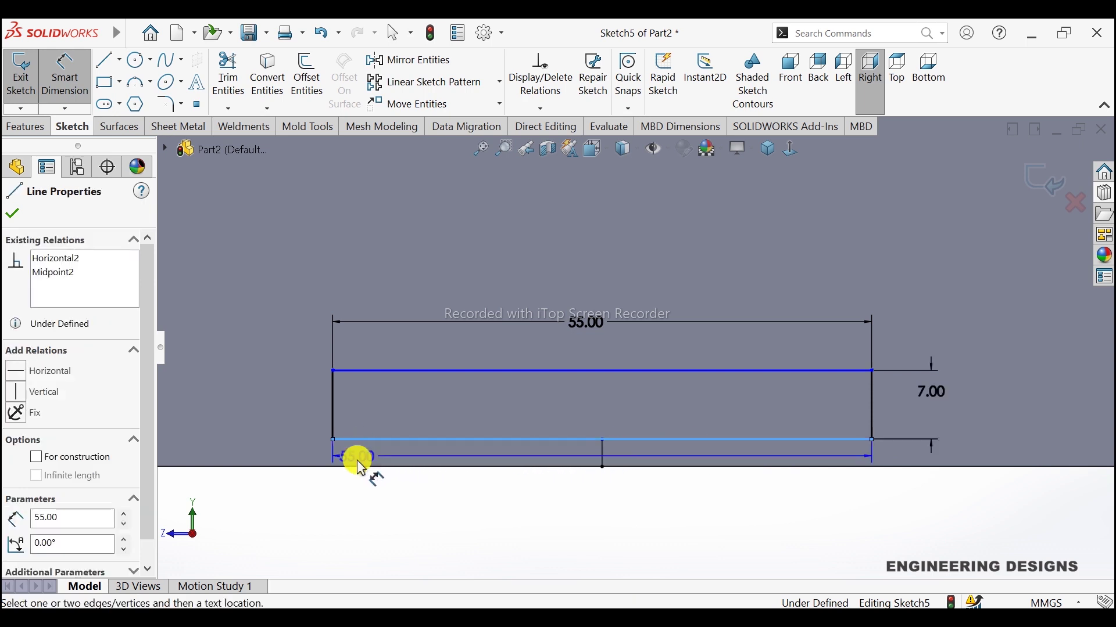
click(355, 466)
click(258, 444)
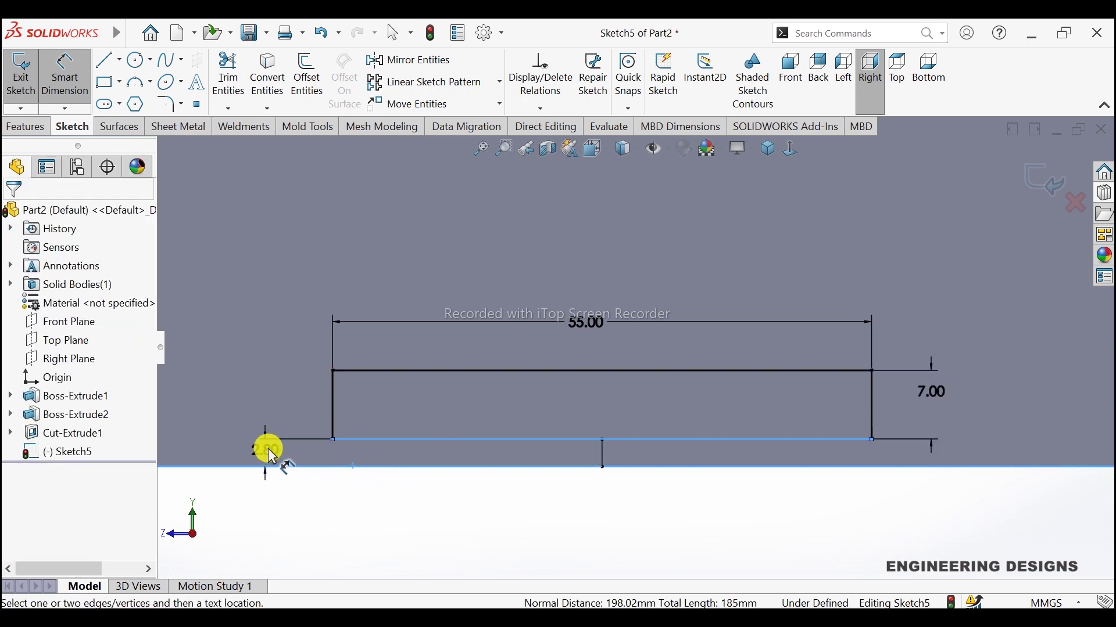
text(3)
key(Return)
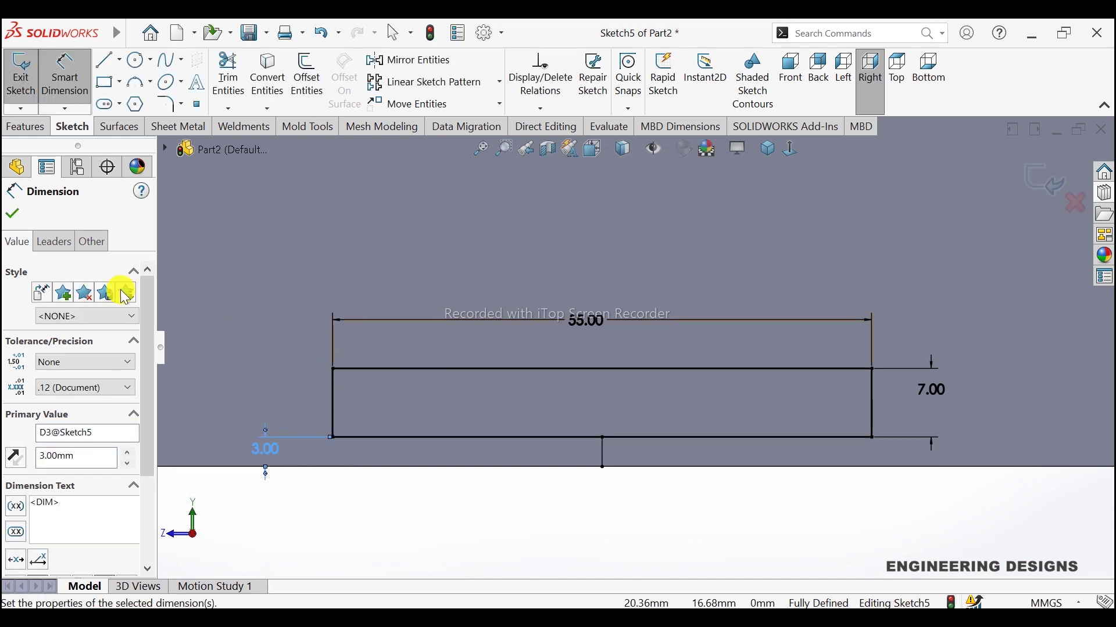
click(14, 224)
key(Escape)
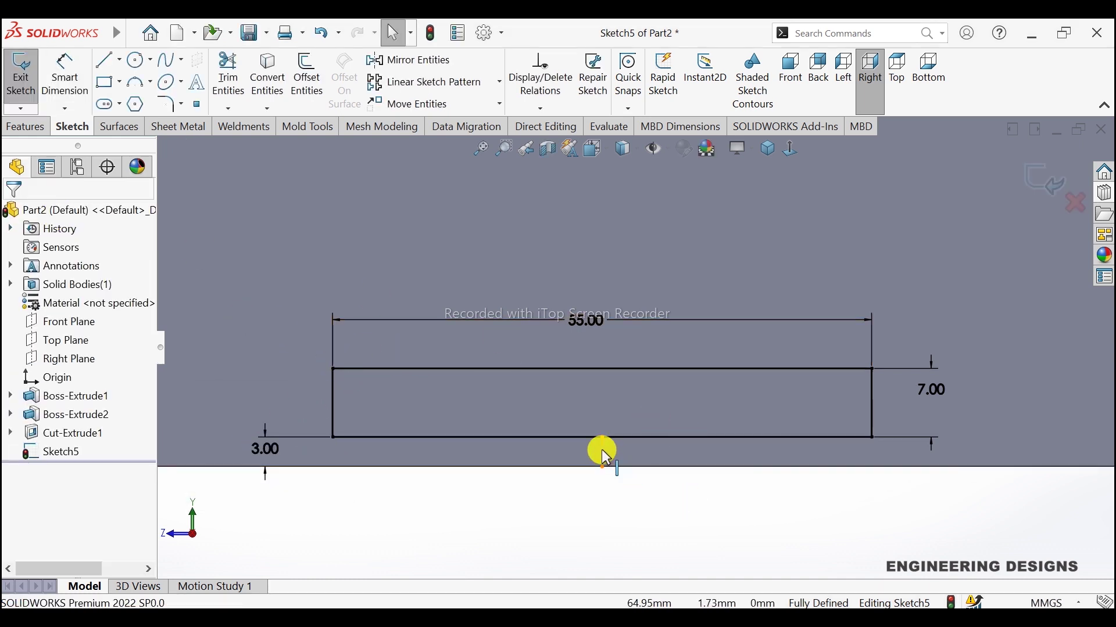
Convert the short vertical line below the rectangle into construction geometry
click(603, 453)
click(664, 412)
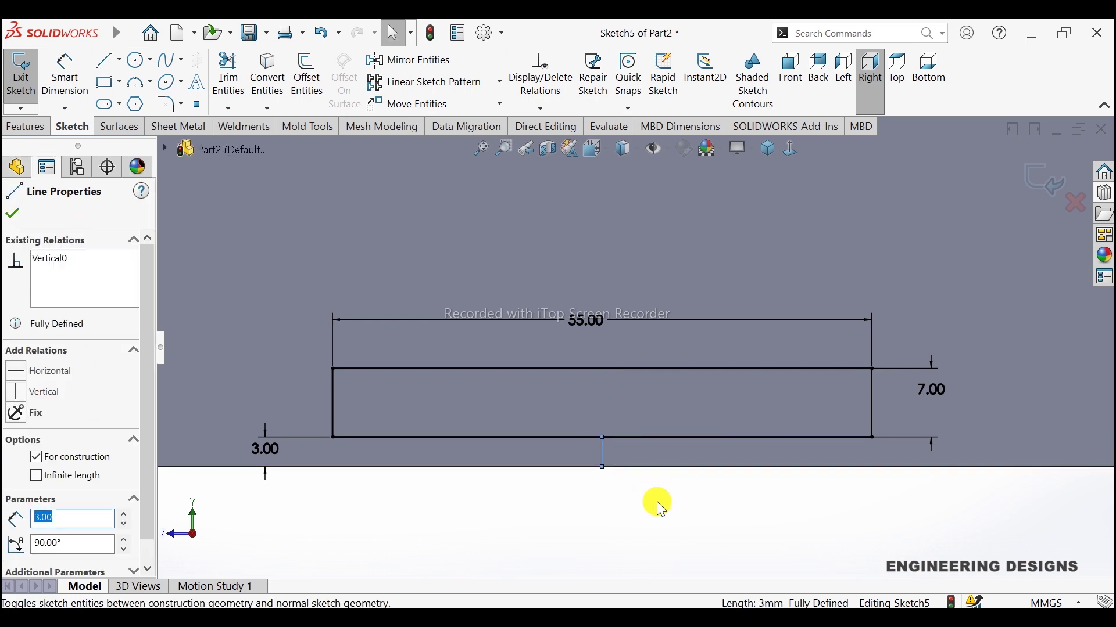
scroll(632, 450, up, 2)
scroll(798, 351, up, 2)
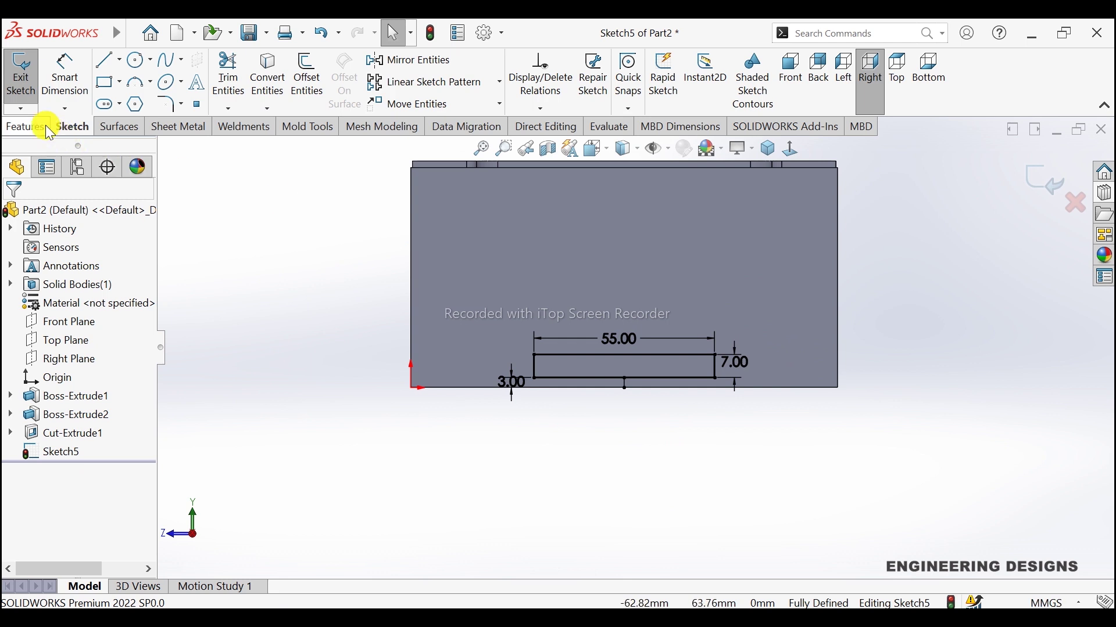
click(27, 127)
Boss-extrude the 55 × 7 mm rectangle 10 mm deep as Boss-Extrude3
click(27, 72)
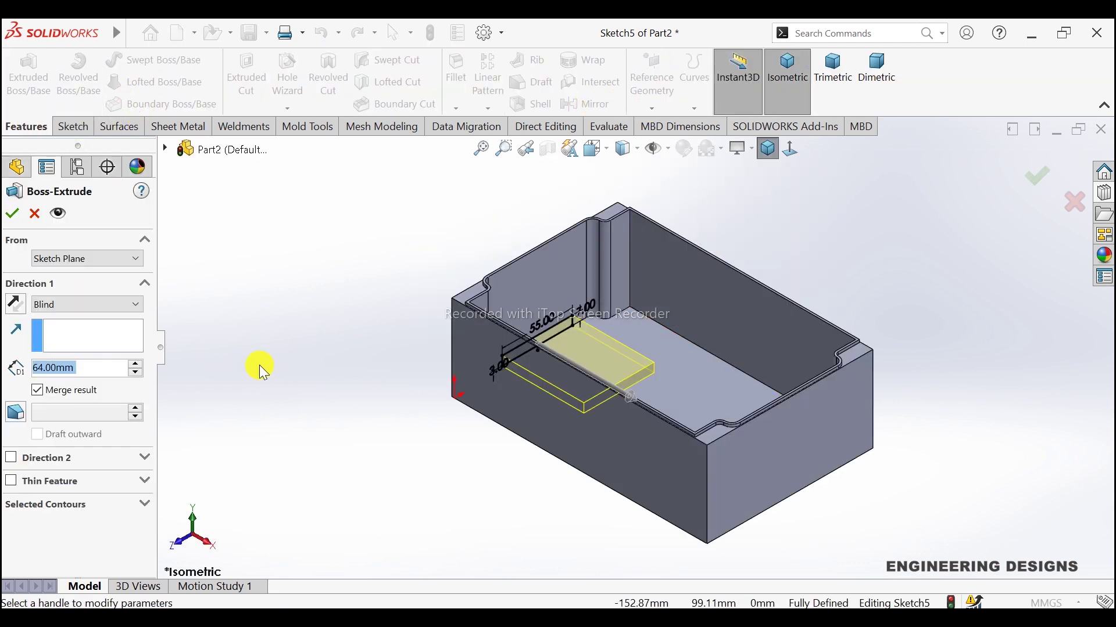
text(10)
key(Return)
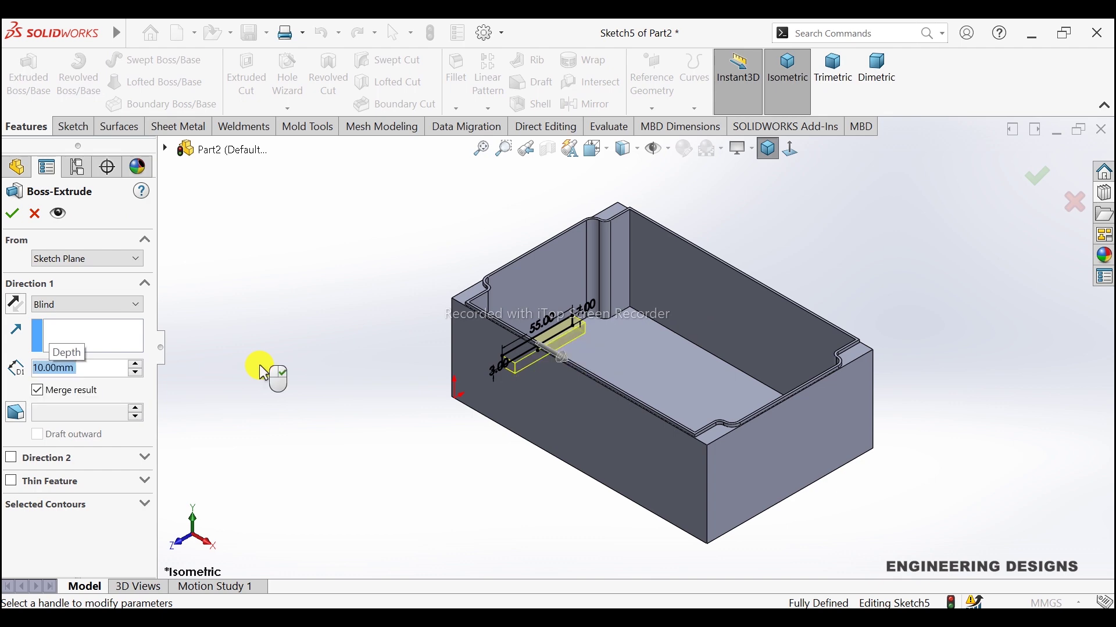
click(12, 214)
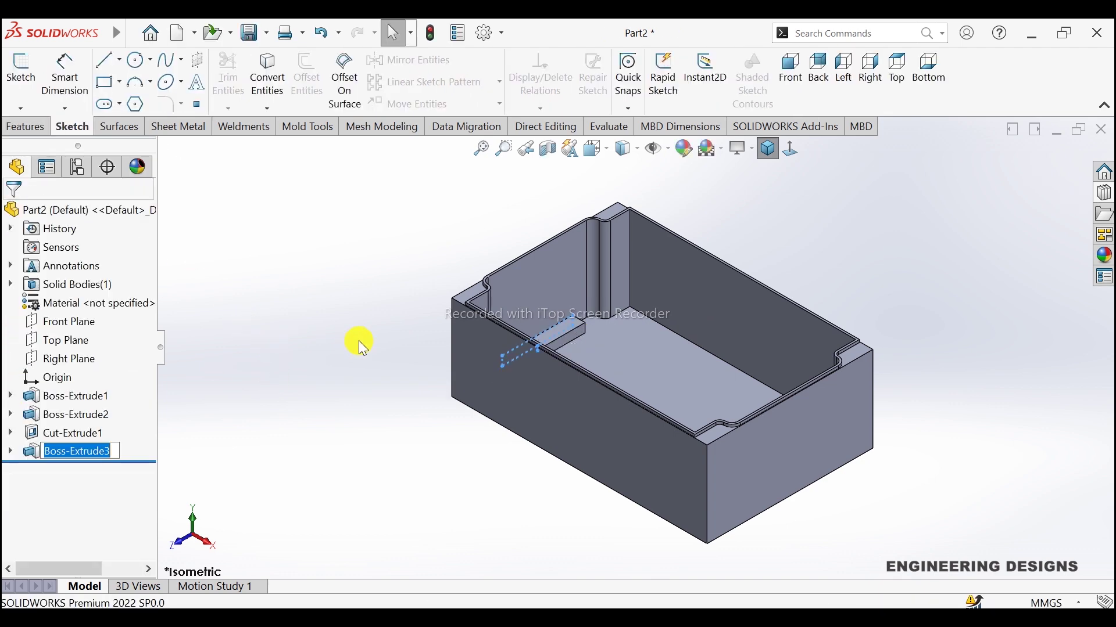
mouse_move(678, 338)
middle_down()
mouse_move(637, 361)
mouse_move(438, 368)
middle_up()
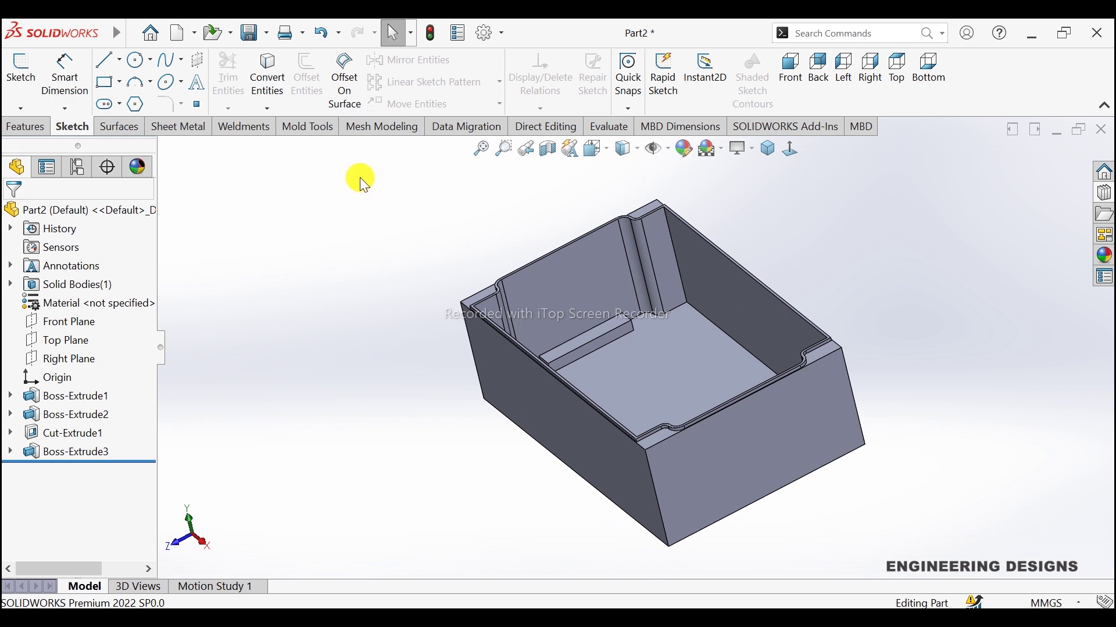
click(23, 126)
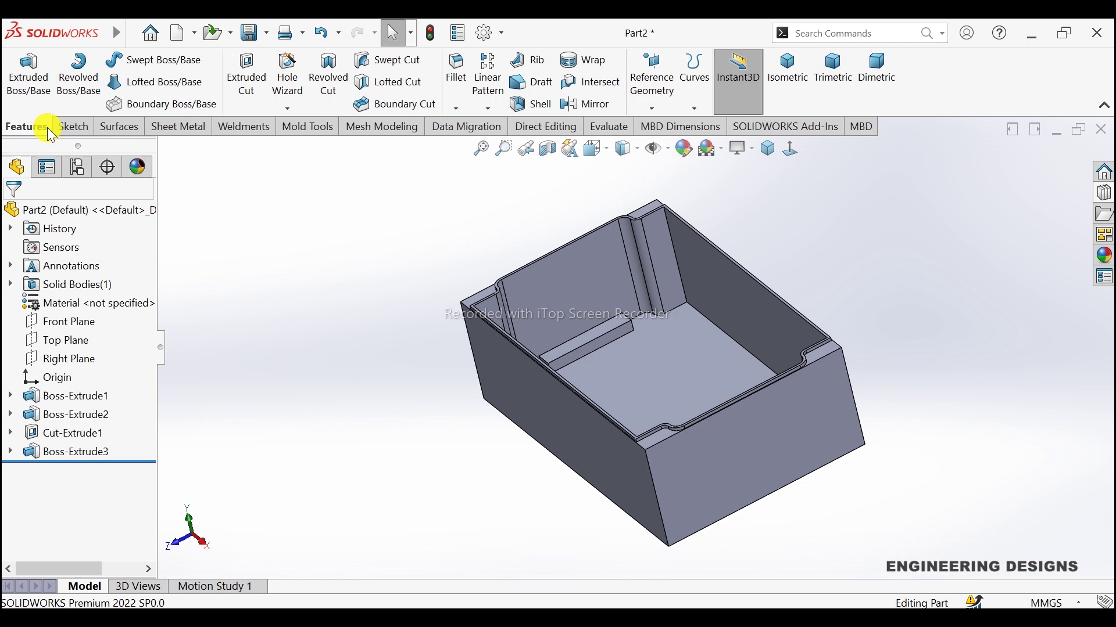
Attempt a mirror about Right Plane, then cancel it after selecting the wrong body
click(578, 107)
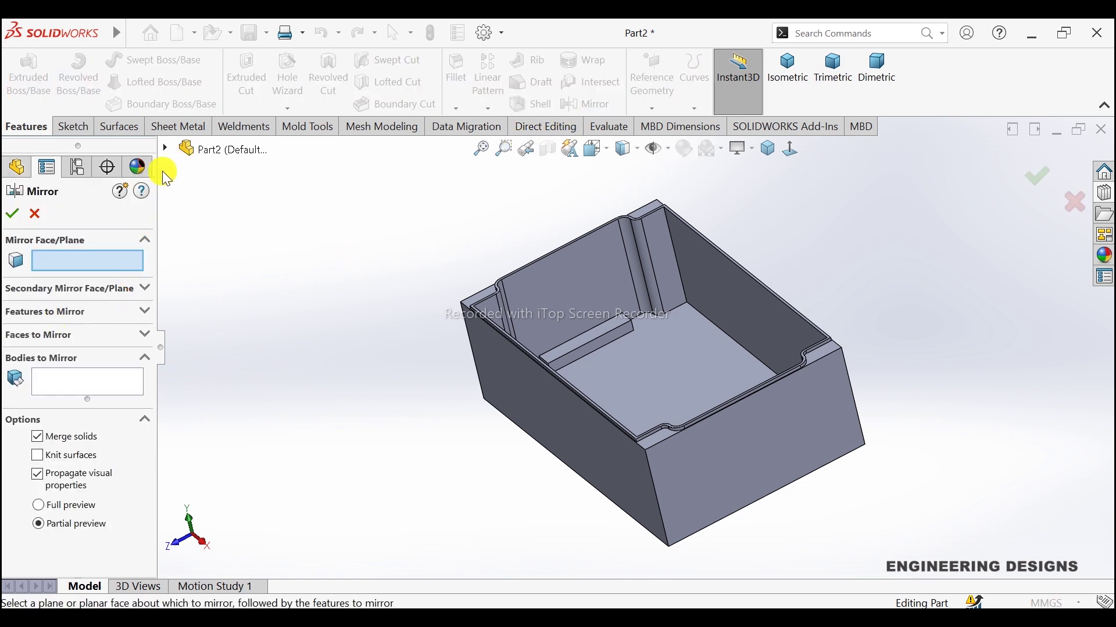
click(167, 151)
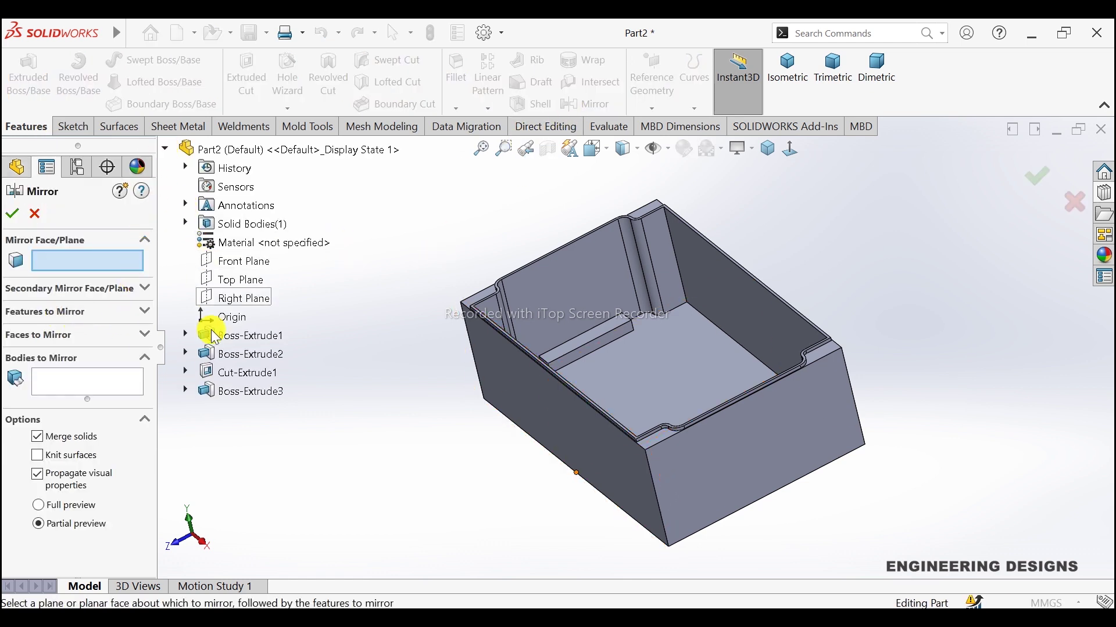
click(234, 300)
click(69, 381)
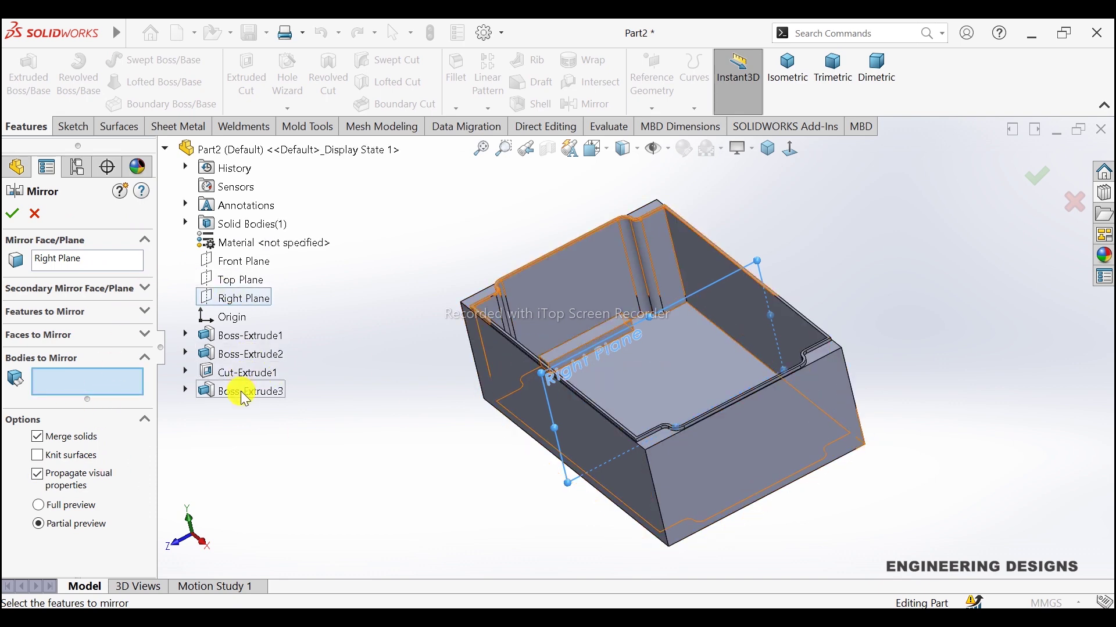
scroll(642, 356, down, 5)
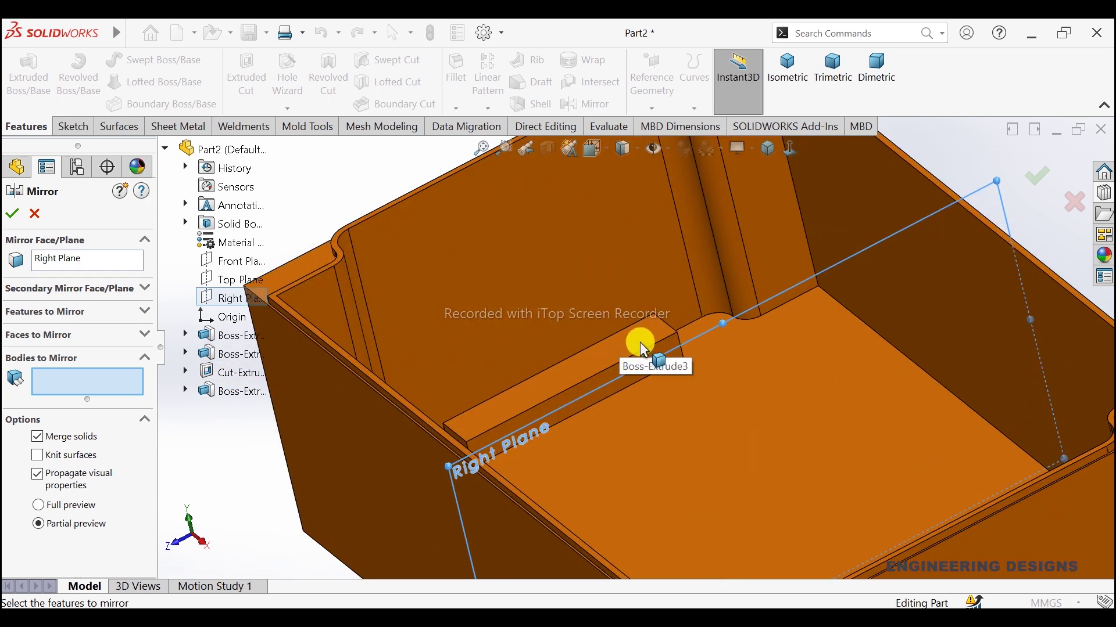
scroll(642, 349, up, 5)
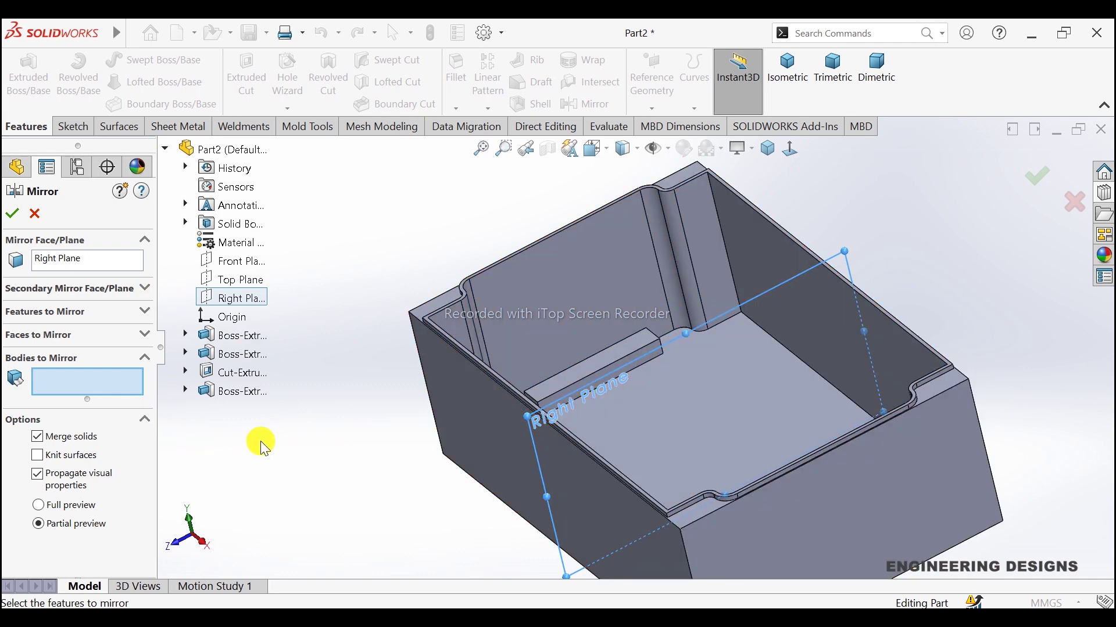
click(601, 372)
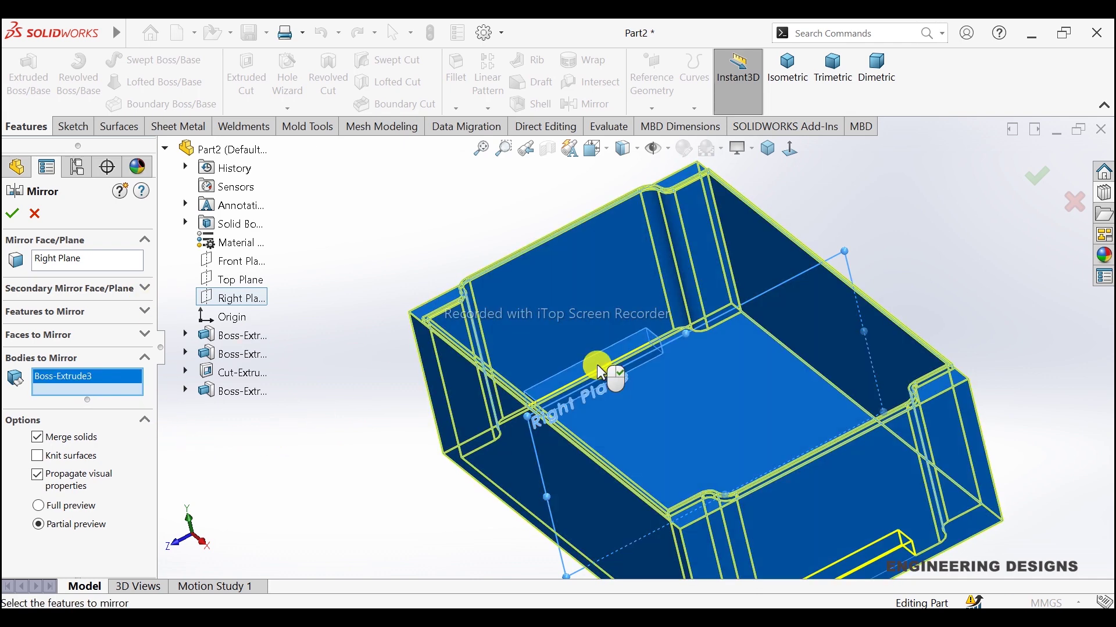
click(602, 372)
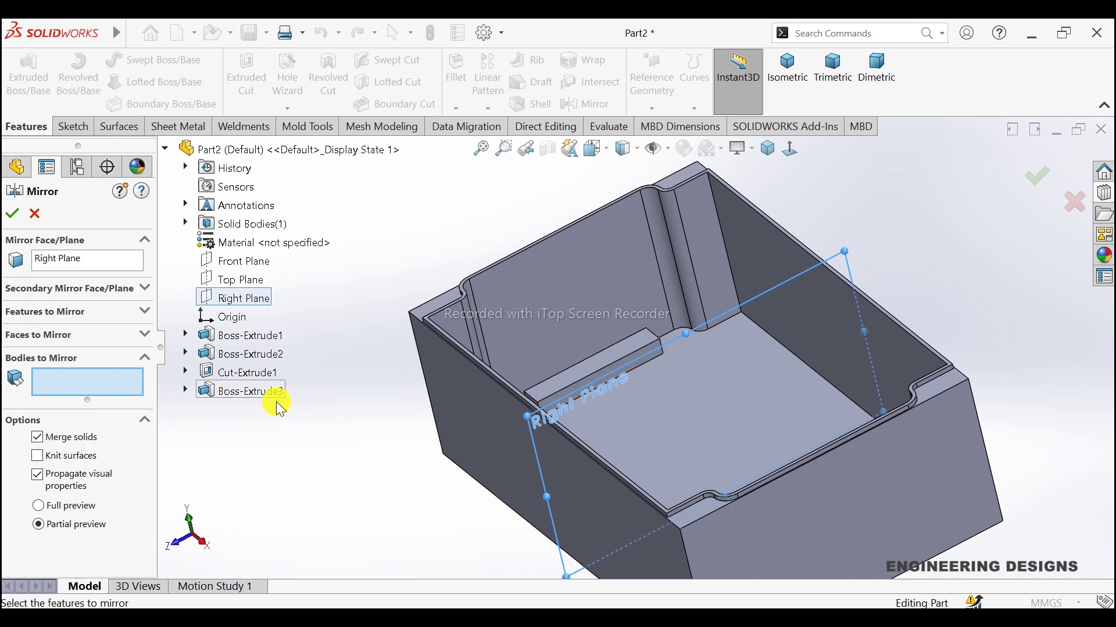
key(z)
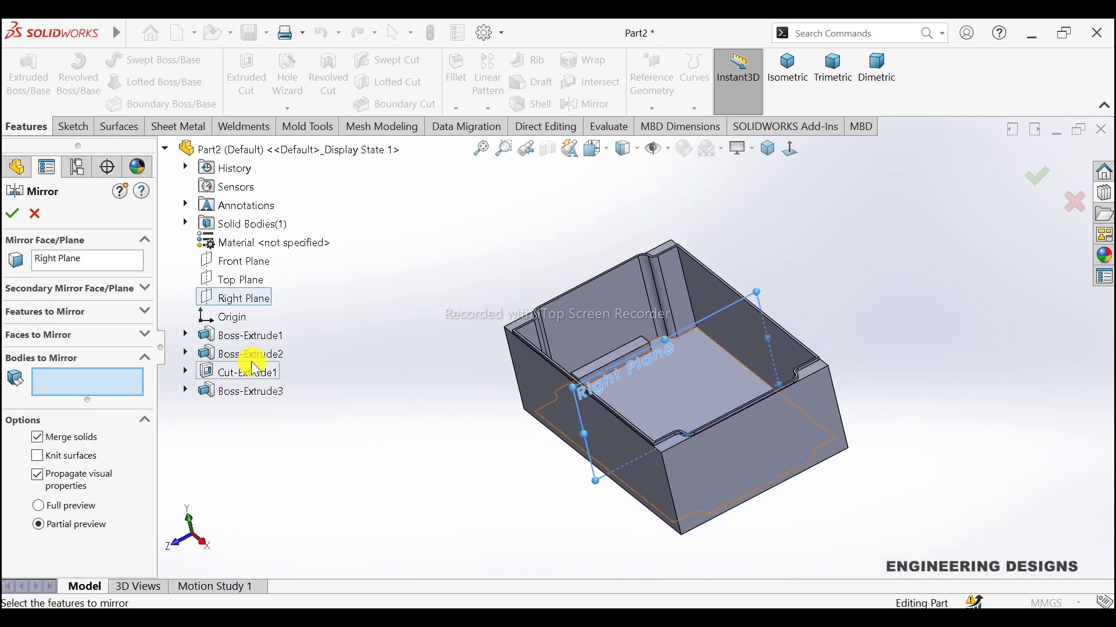
click(255, 355)
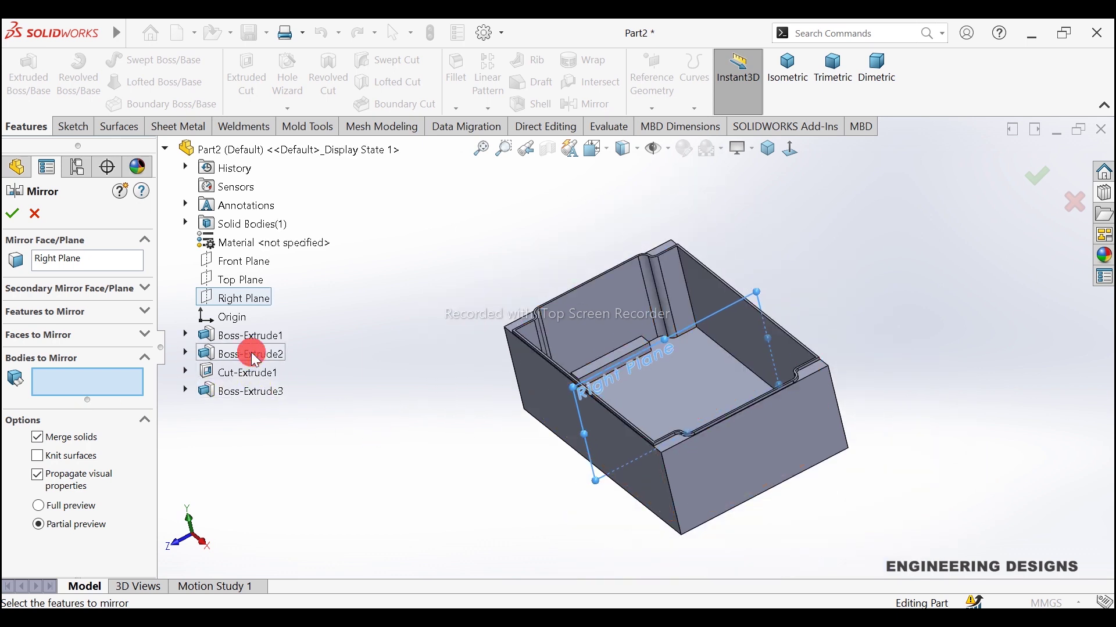
click(33, 213)
Mirror Boss-Extrude3 across Right Plane and view the result isometrically
middle_drag(619, 406, 628, 387)
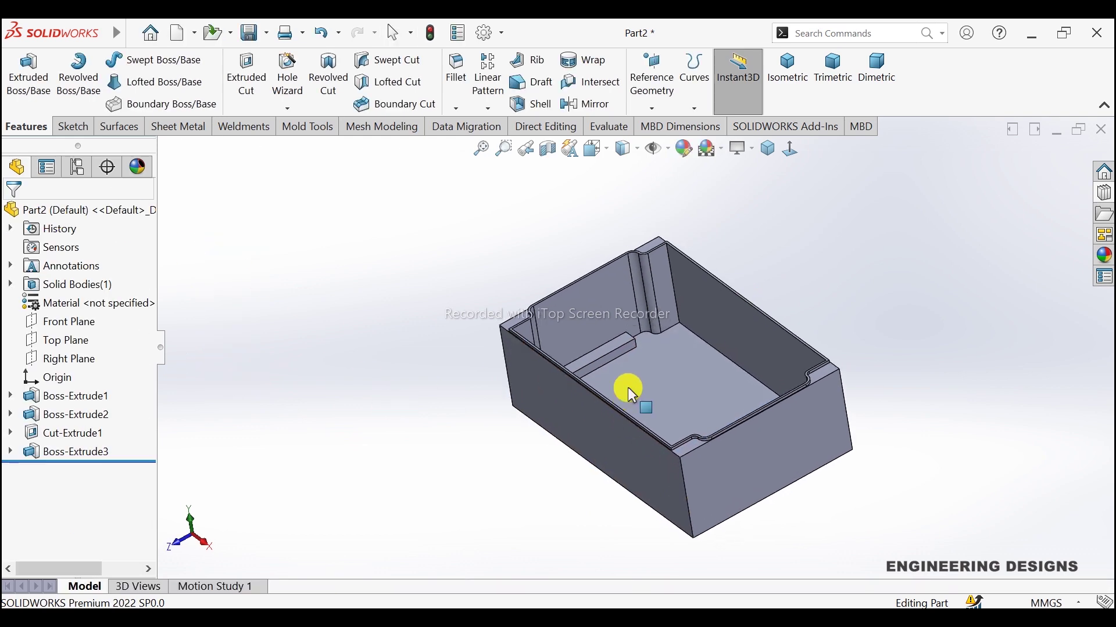
click(590, 107)
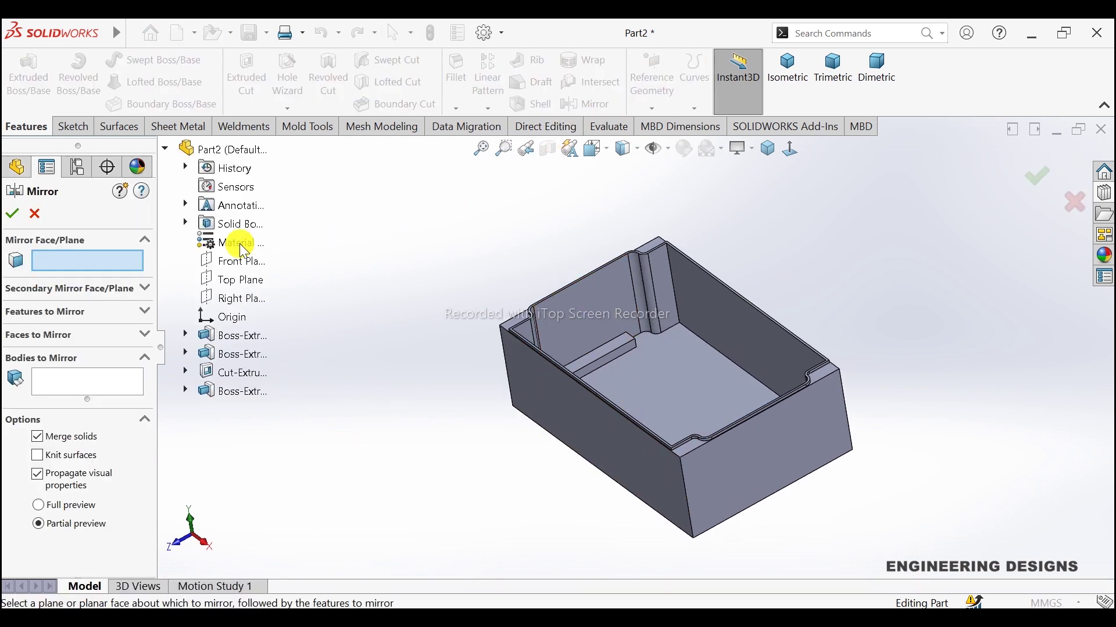
click(143, 313)
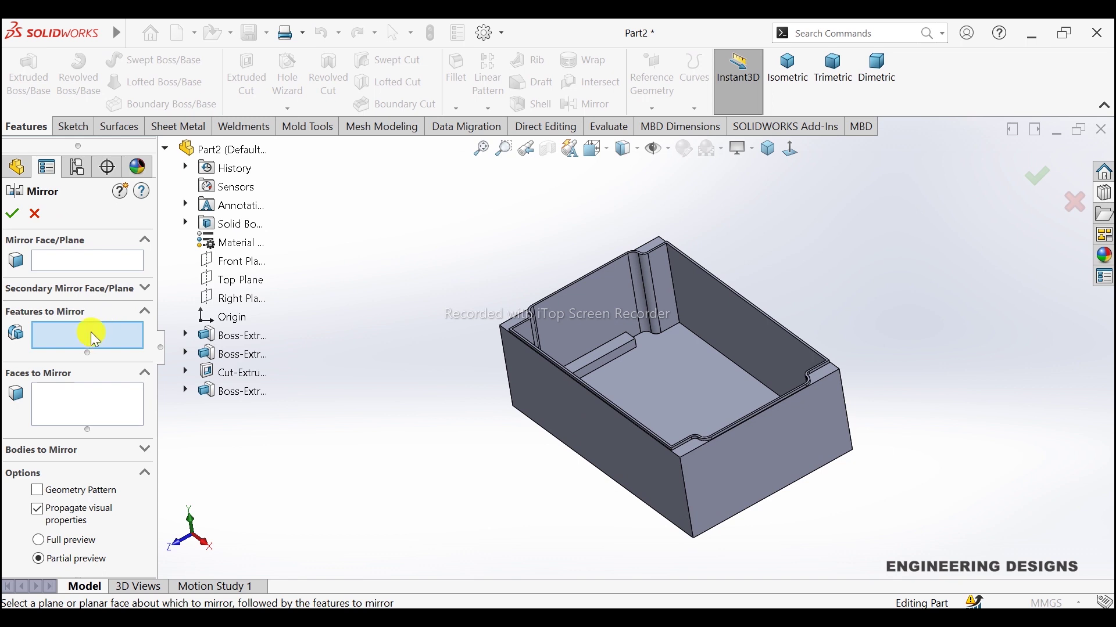
click(614, 346)
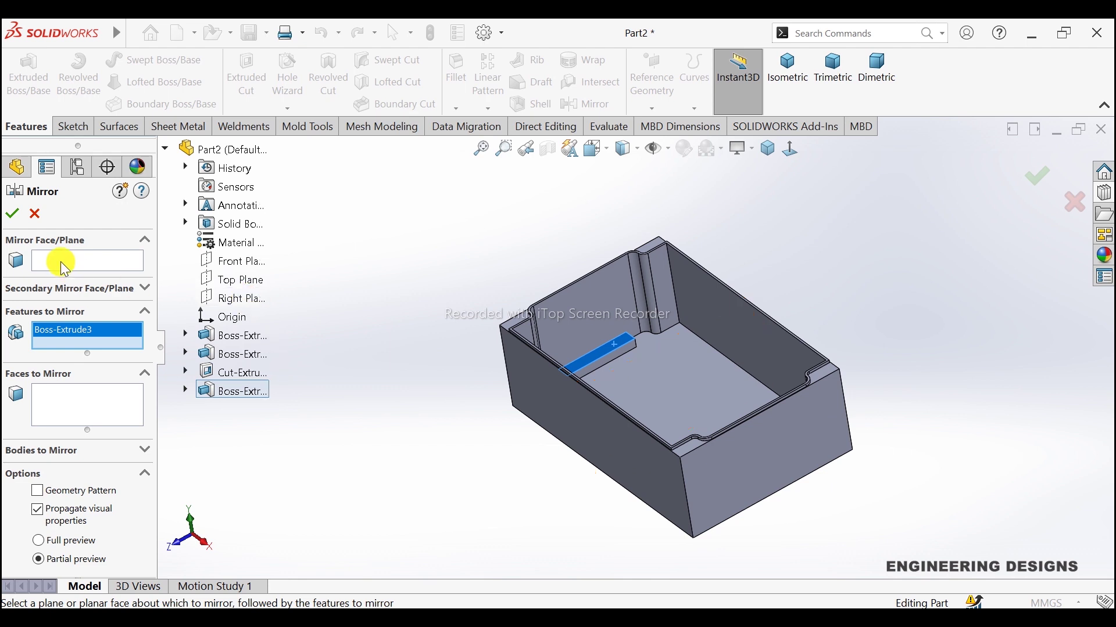
click(111, 266)
click(232, 298)
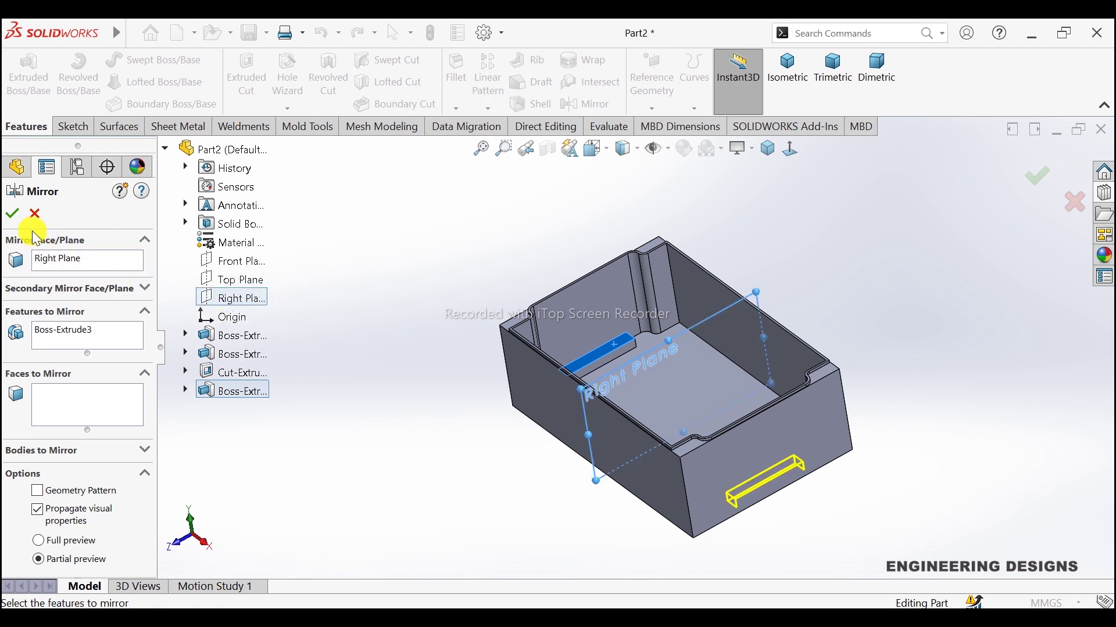
click(16, 214)
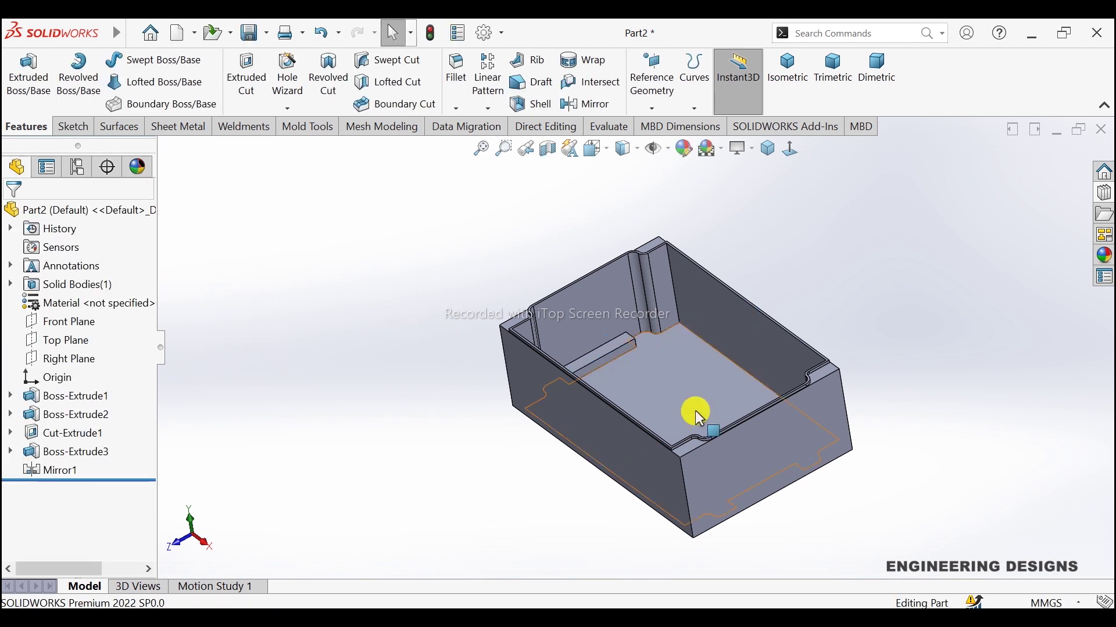
middle_drag(694, 410, 722, 410)
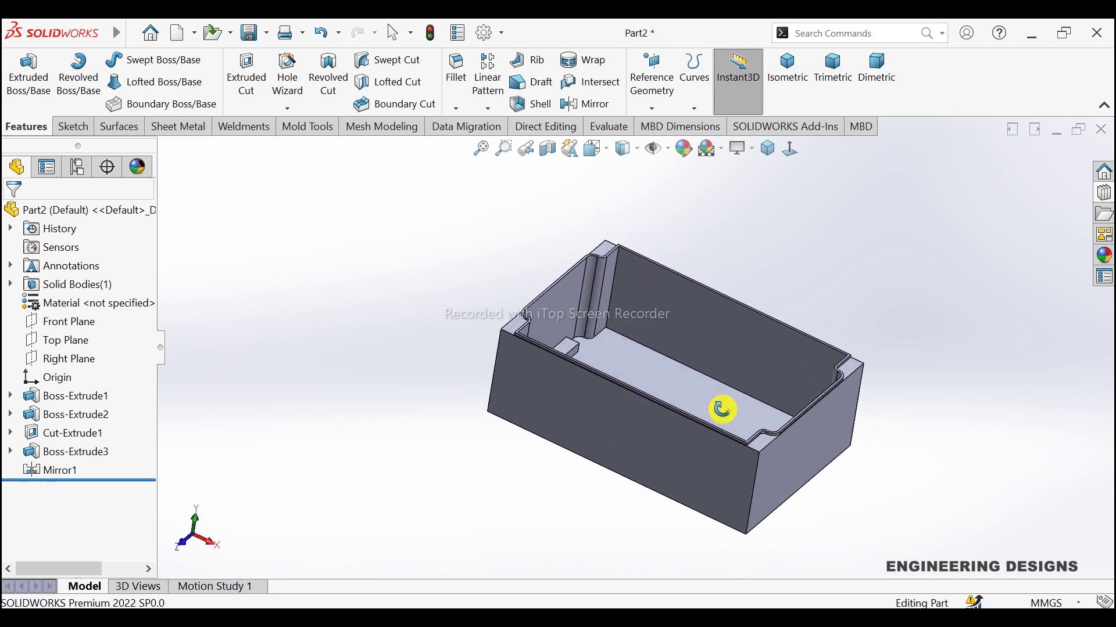
click(767, 150)
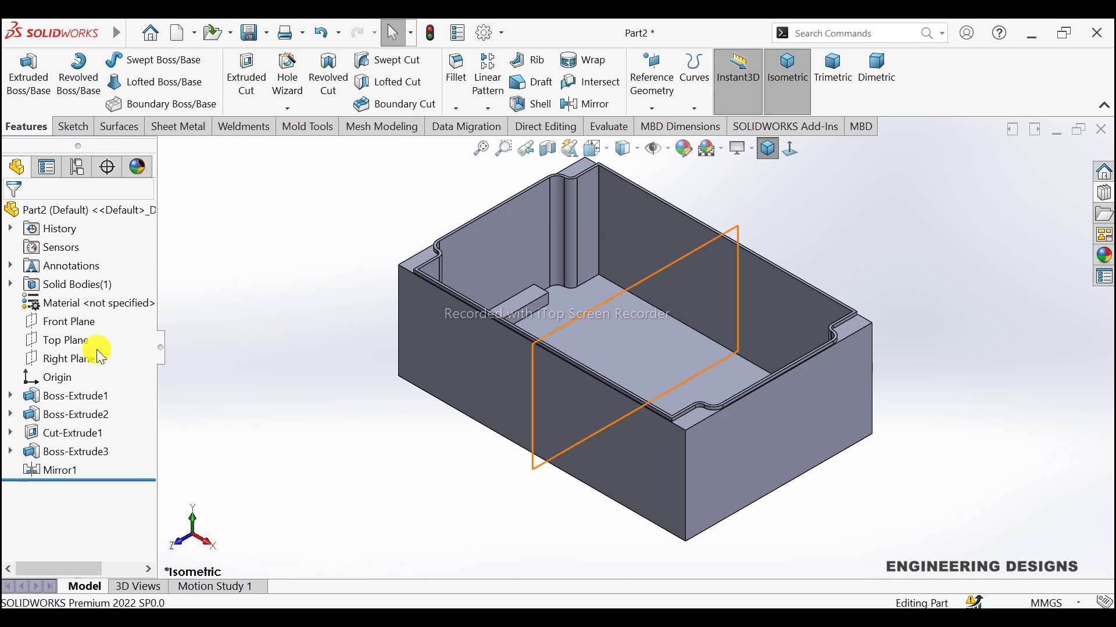
Create Plane1 offset 20 mm from the box's end face, flipped inward
click(652, 75)
click(659, 126)
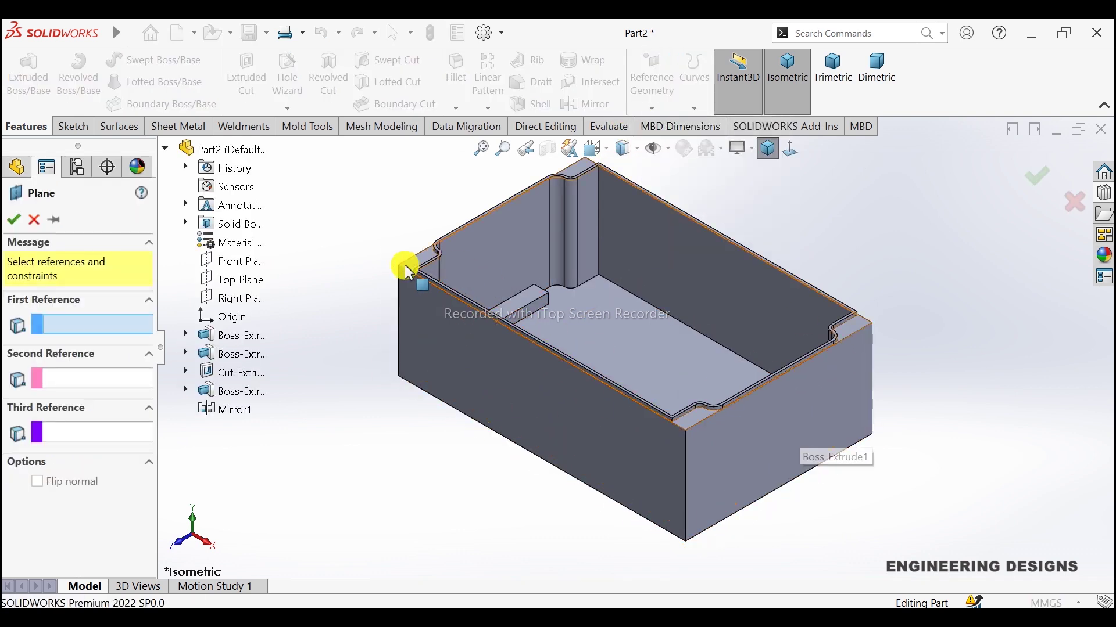
middle_drag(366, 216, 530, 284)
click(530, 284)
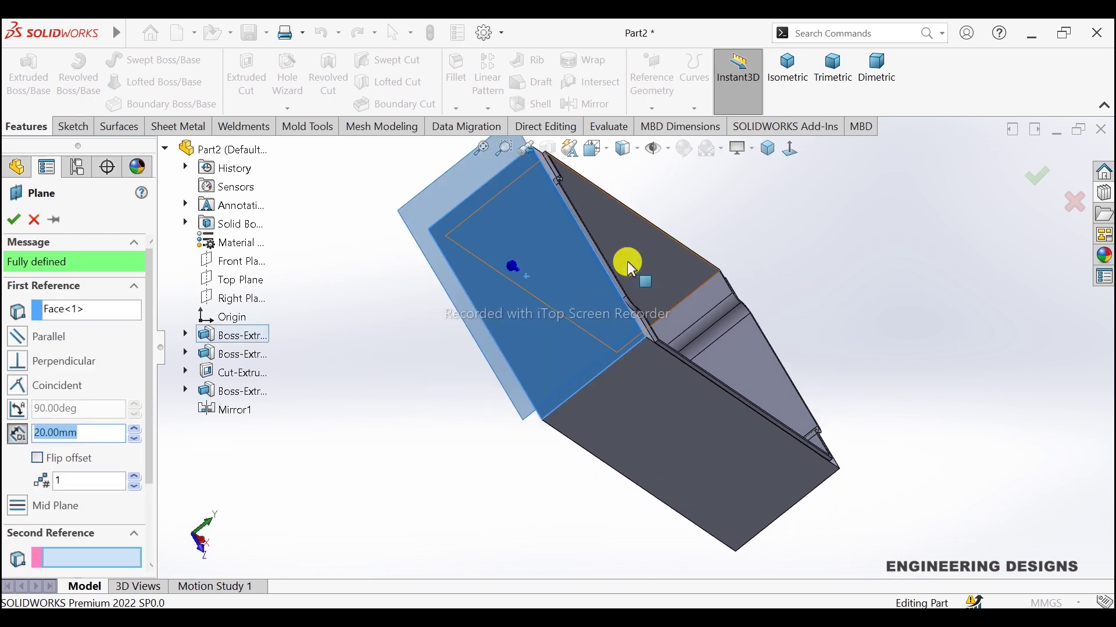
middle_drag(630, 261, 535, 256)
click(80, 462)
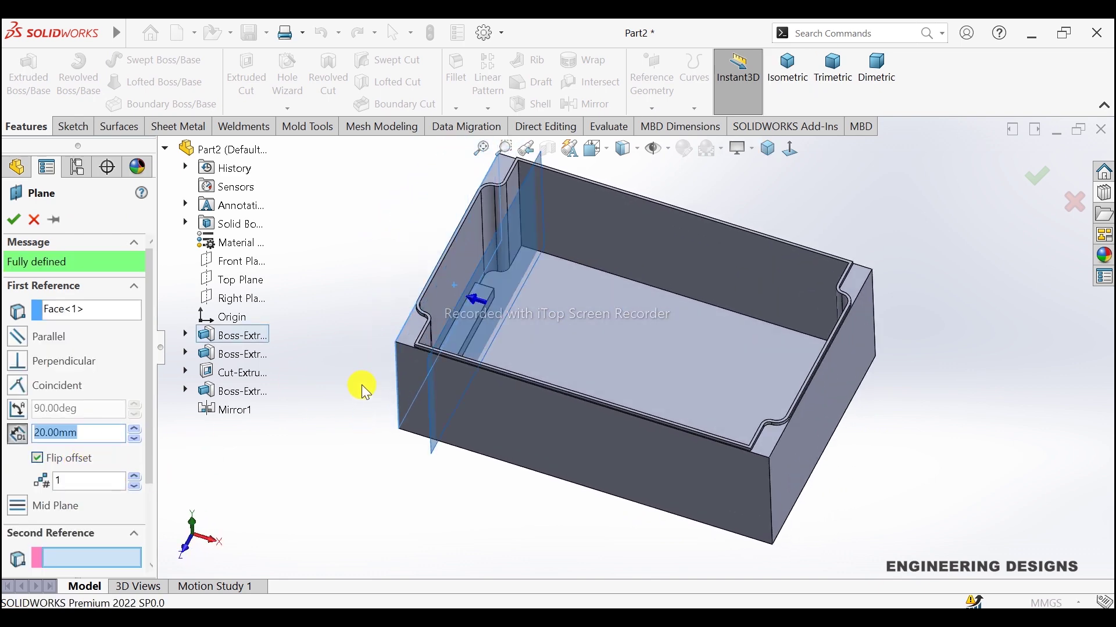
click(12, 220)
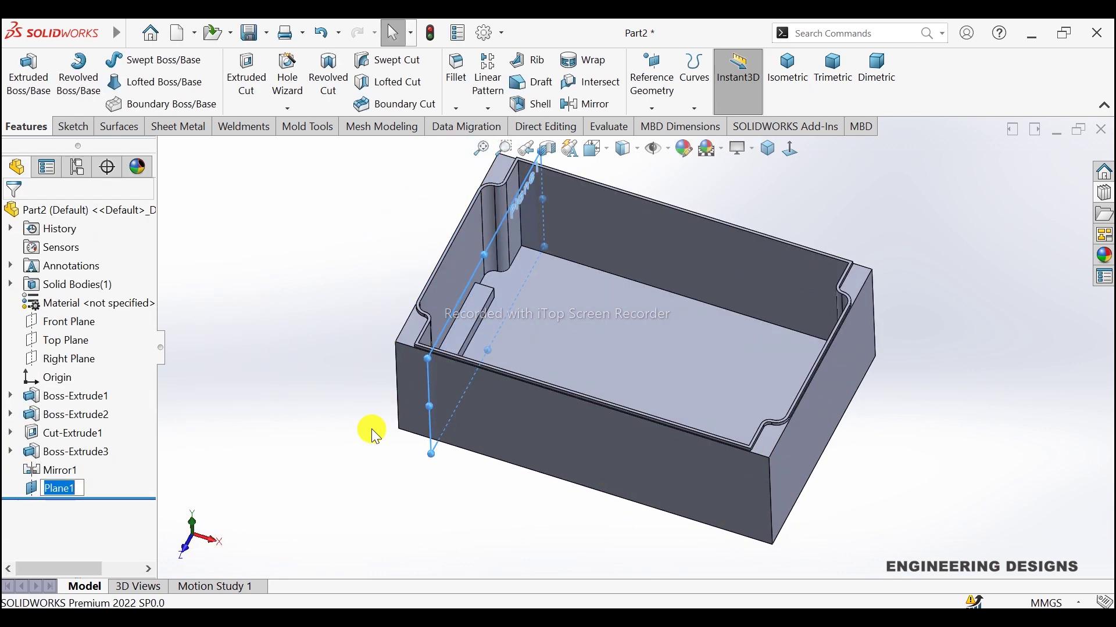
Select Plane1 as the sketch plane
mouse_move(330, 379)
middle_down()
mouse_move(354, 370)
mouse_move(386, 379)
middle_up()
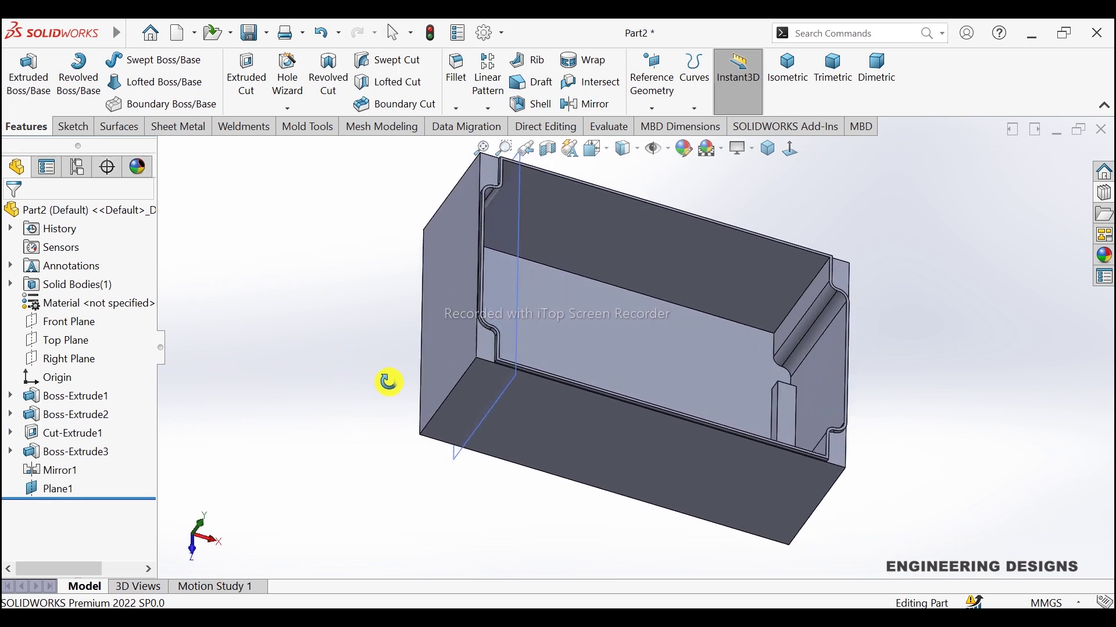
click(516, 289)
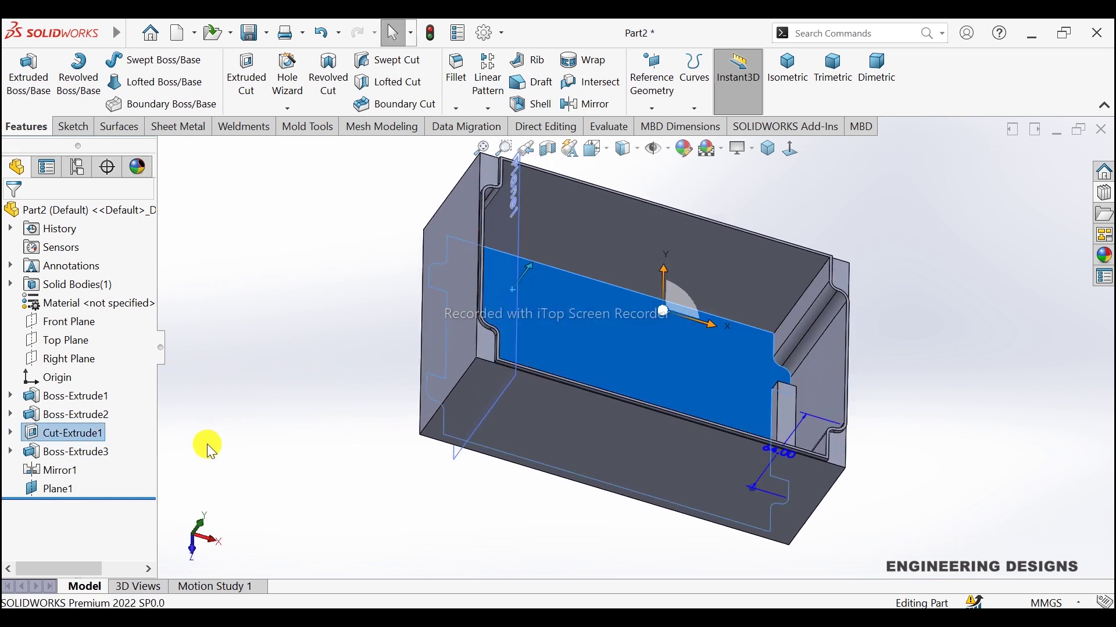
click(46, 489)
Start a sketch on Plane1 and draw a small corner rectangle near the floor
click(61, 469)
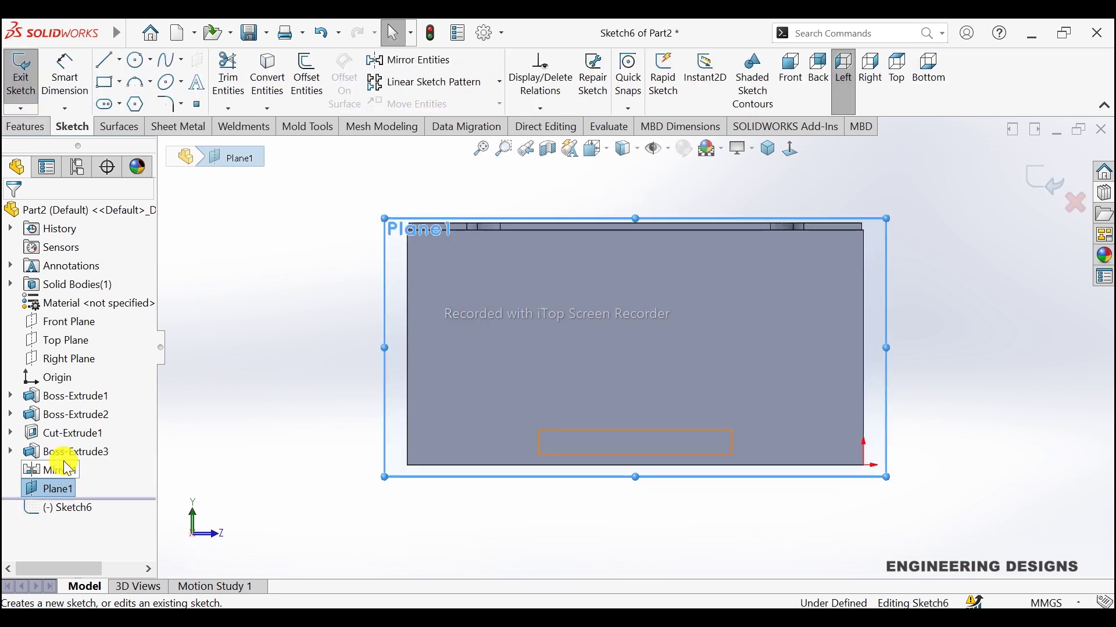
click(890, 350)
scroll(790, 356, down, 2)
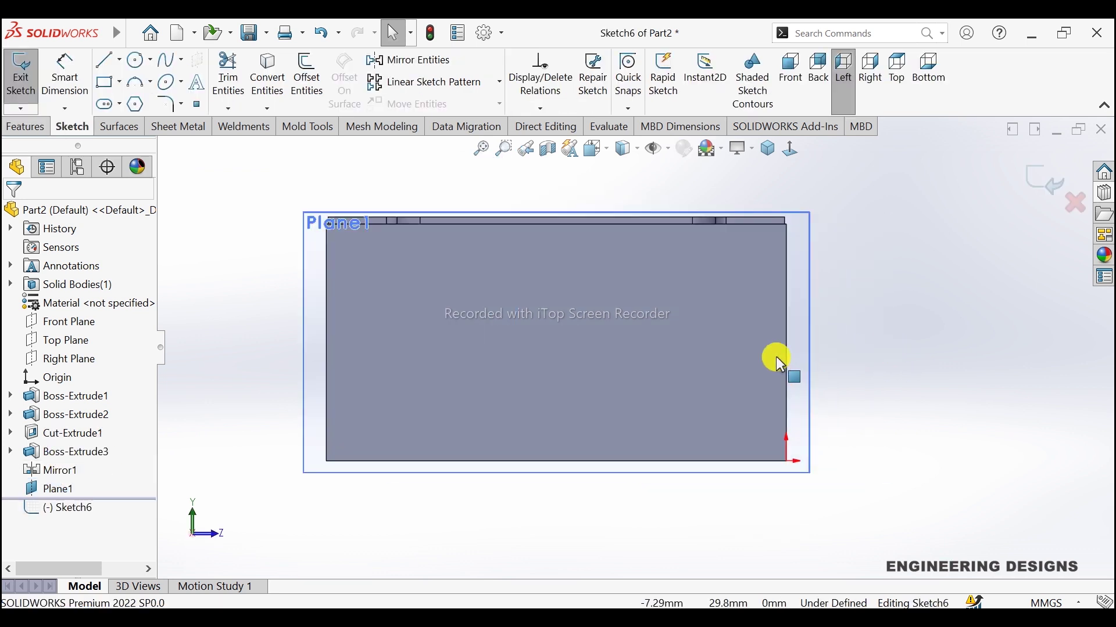
click(107, 82)
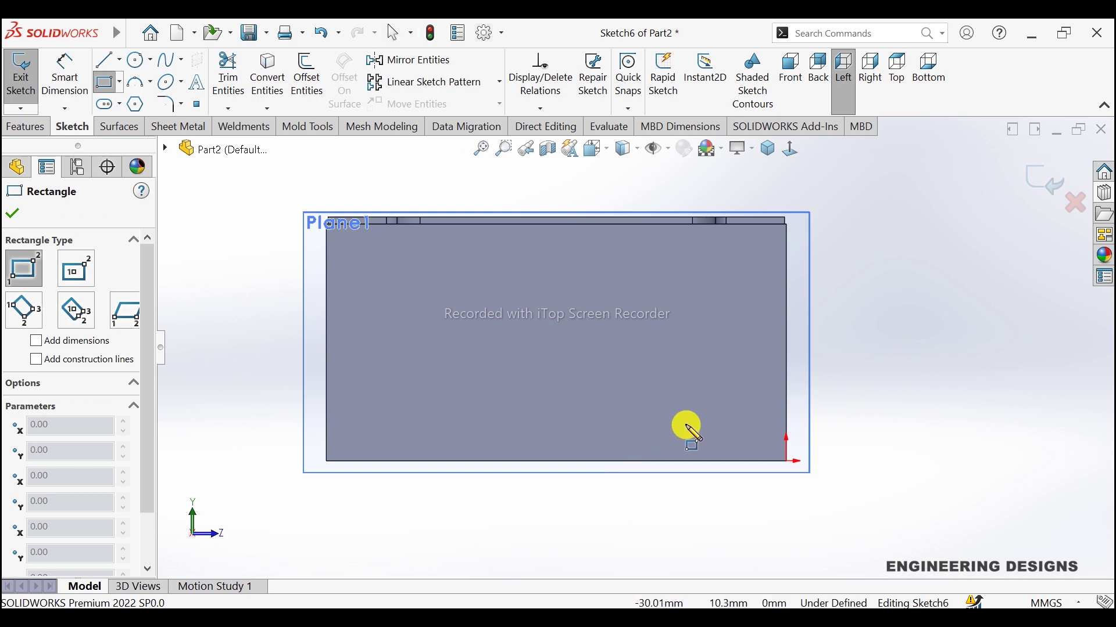
scroll(787, 456, down, 2)
click(551, 392)
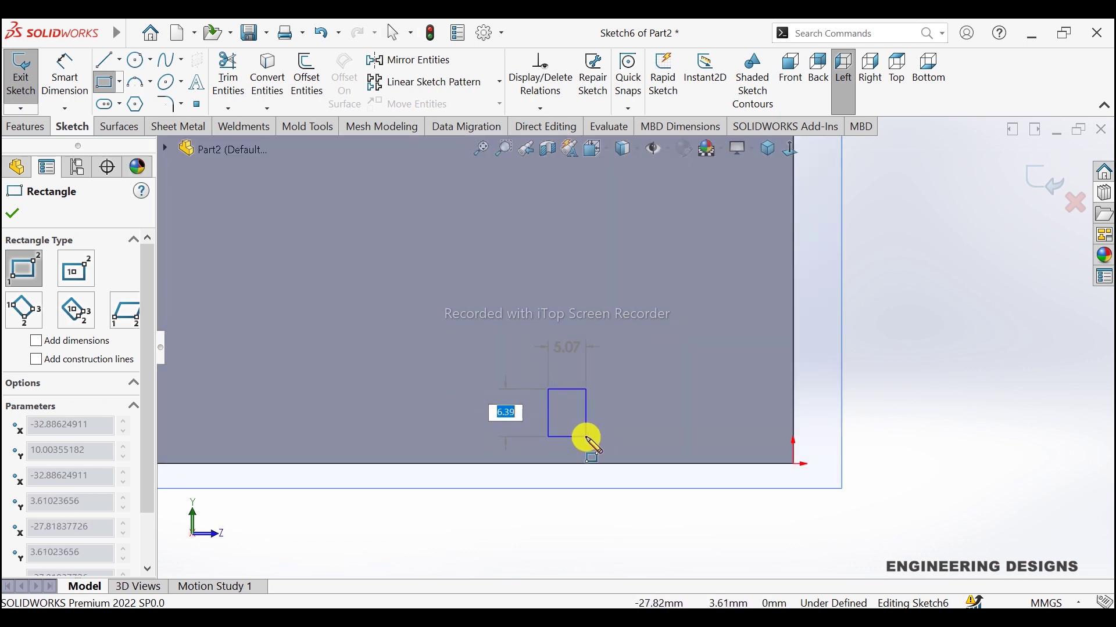
click(587, 437)
right_click(656, 365)
click(677, 367)
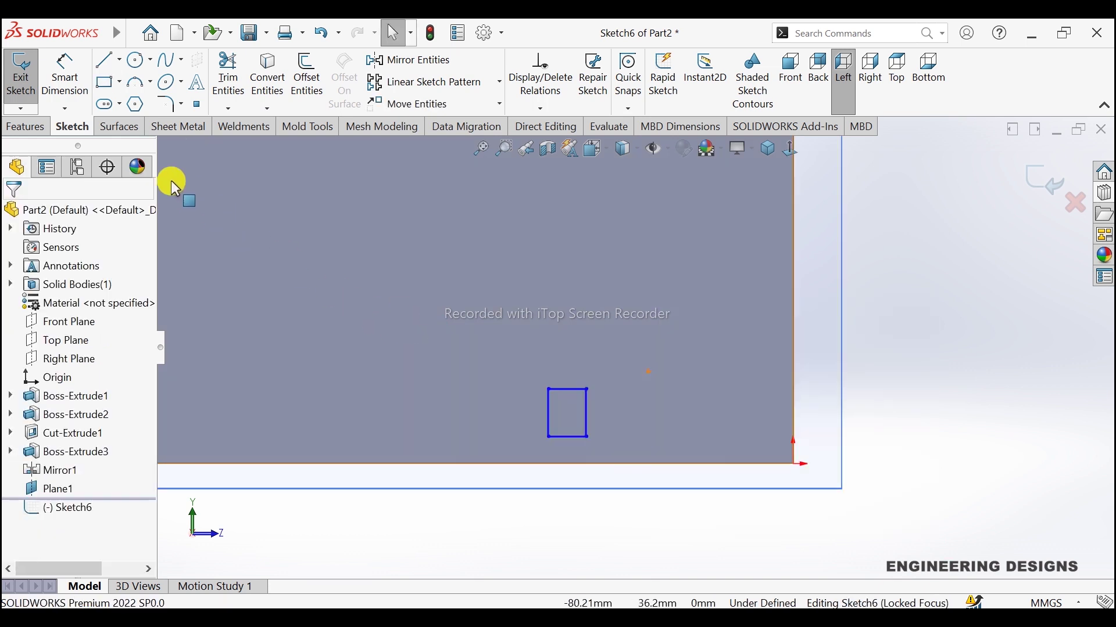
Dimension the rectangle 20 mm from the box's end edge and 3 mm above the floor
click(67, 73)
scroll(592, 459, down, 3)
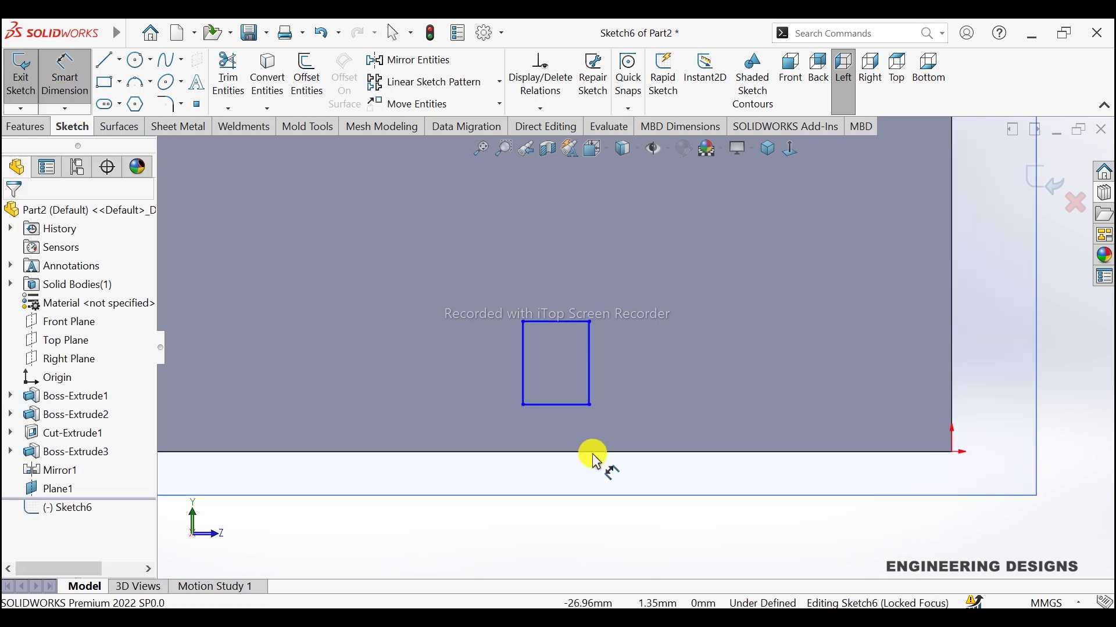
click(589, 367)
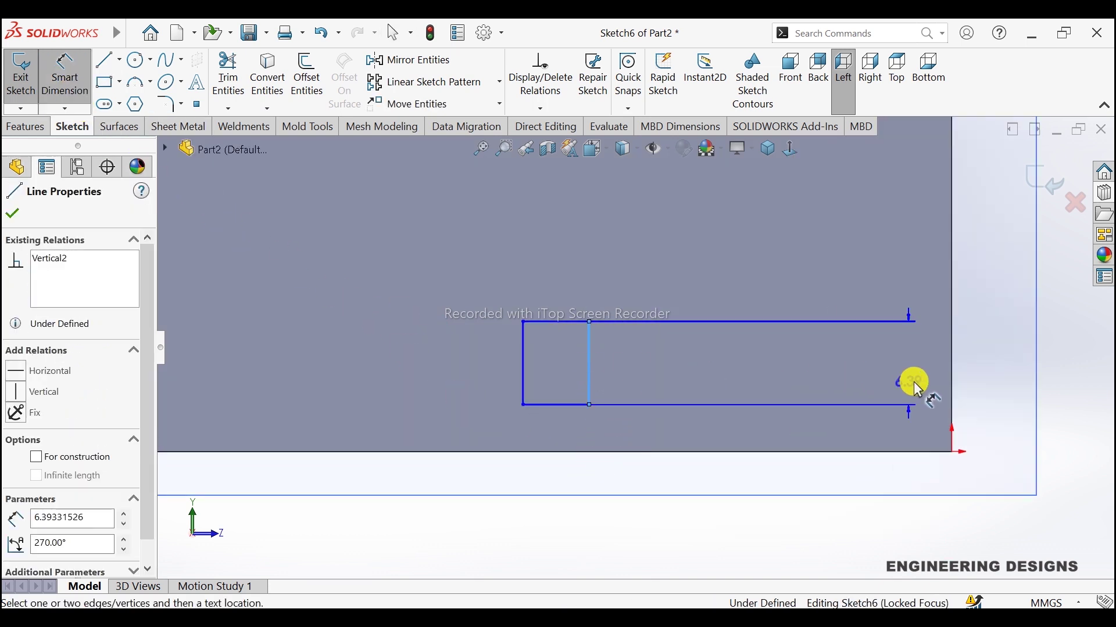
click(956, 367)
click(877, 373)
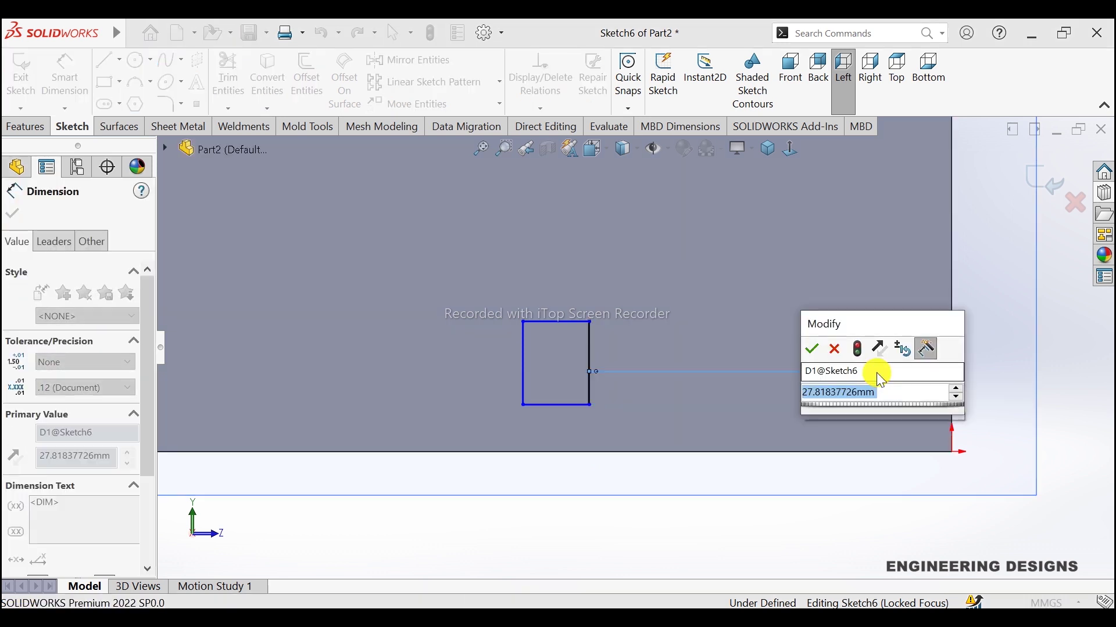
text(20)
key(Return)
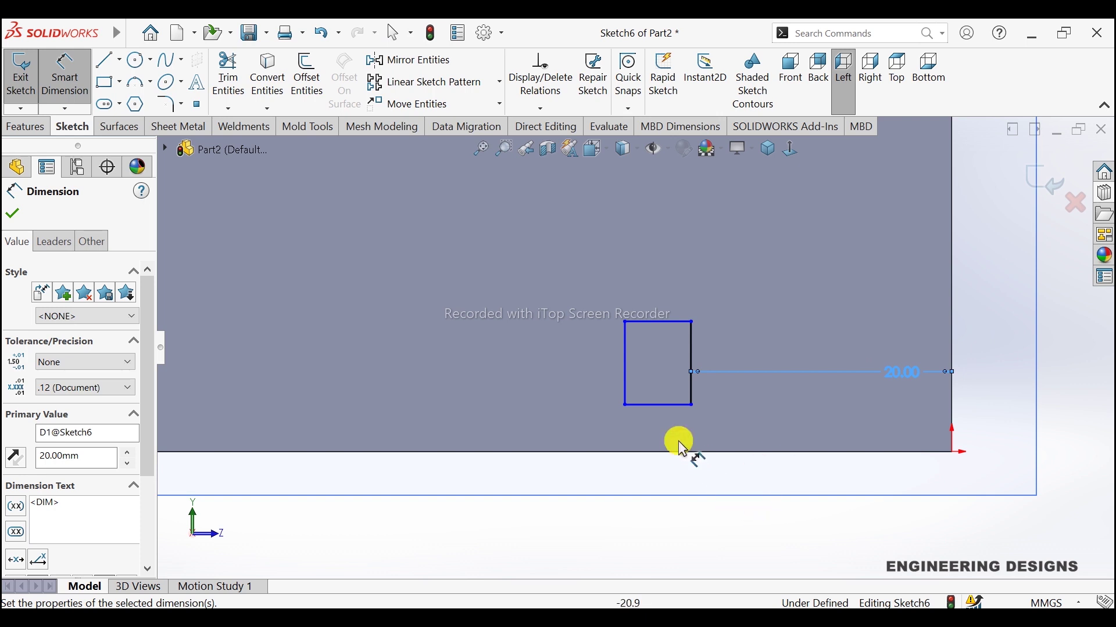
click(645, 405)
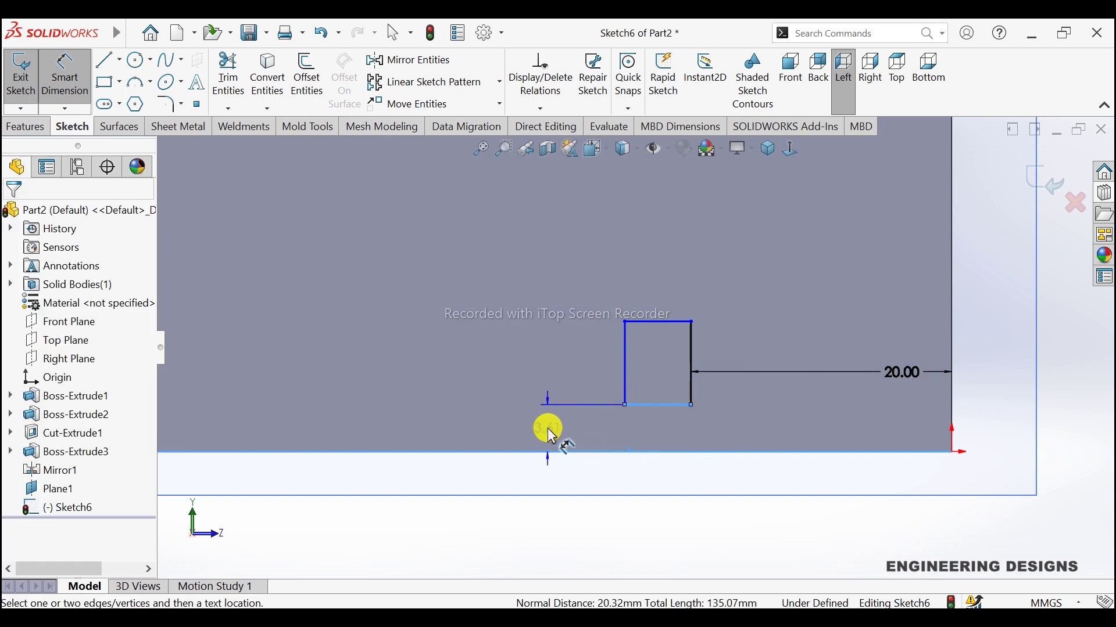
click(548, 431)
text(3)
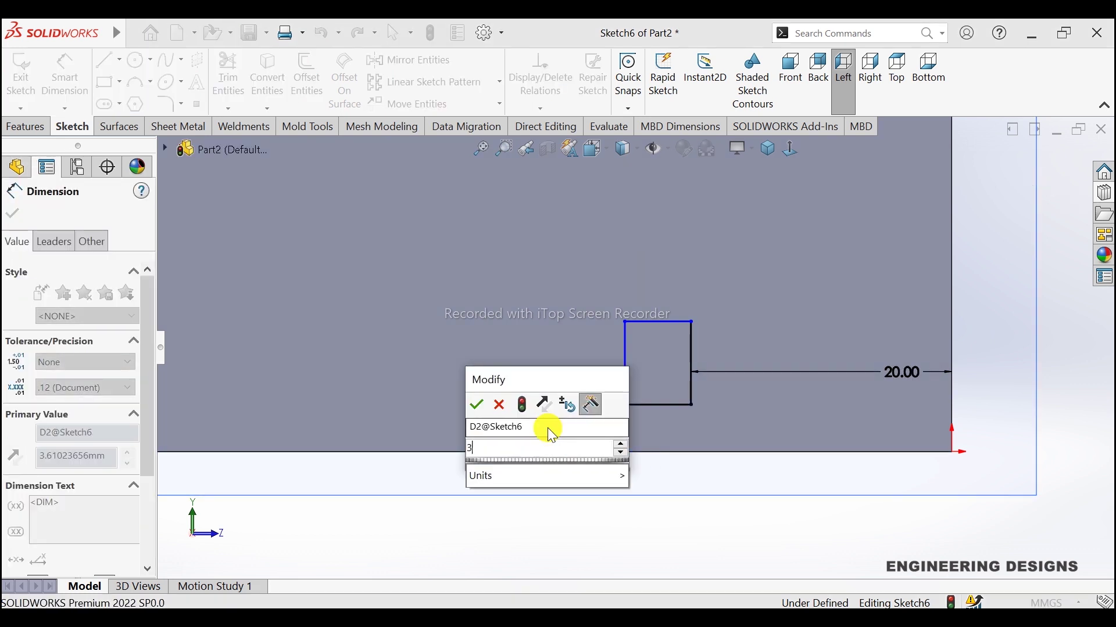
key(Return)
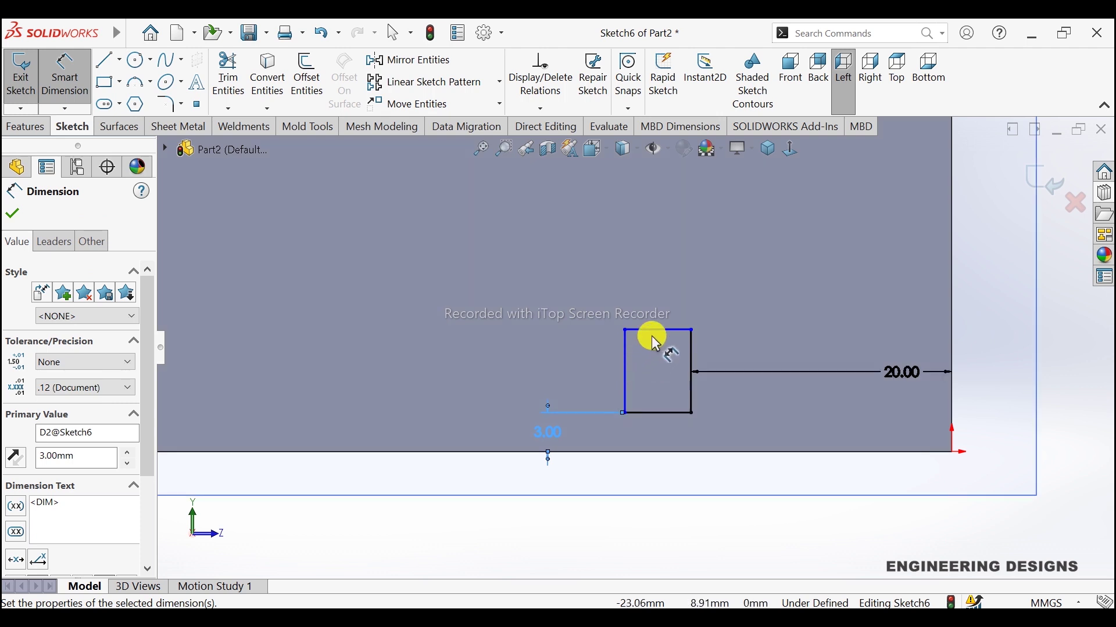
Dimension the rectangle 4 mm wide and 5 mm tall
click(656, 314)
click(653, 291)
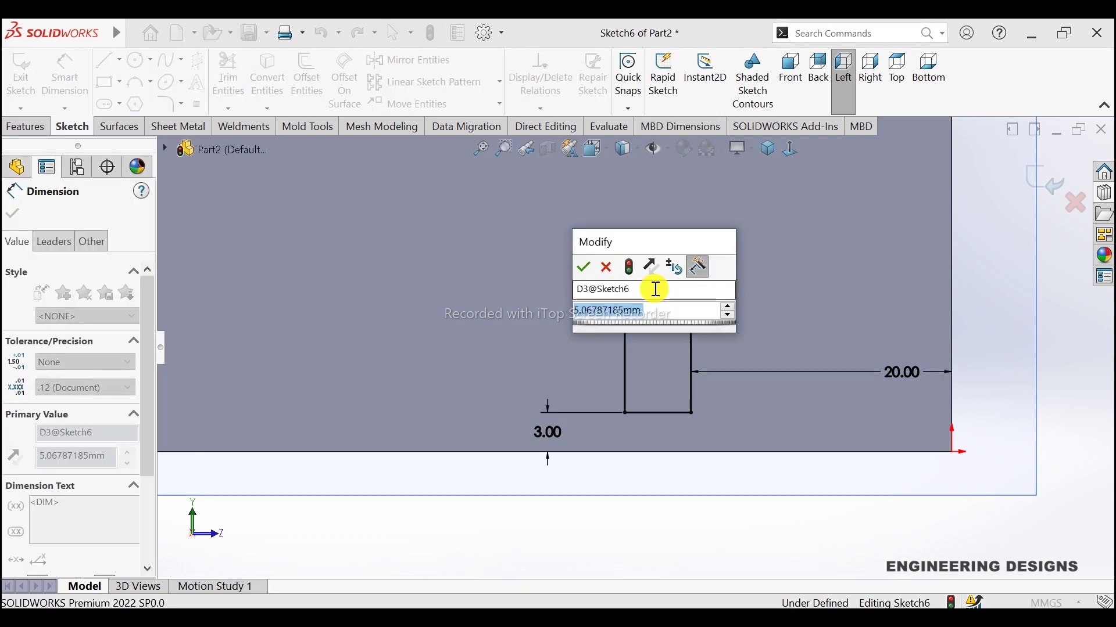
text(4)
key(Return)
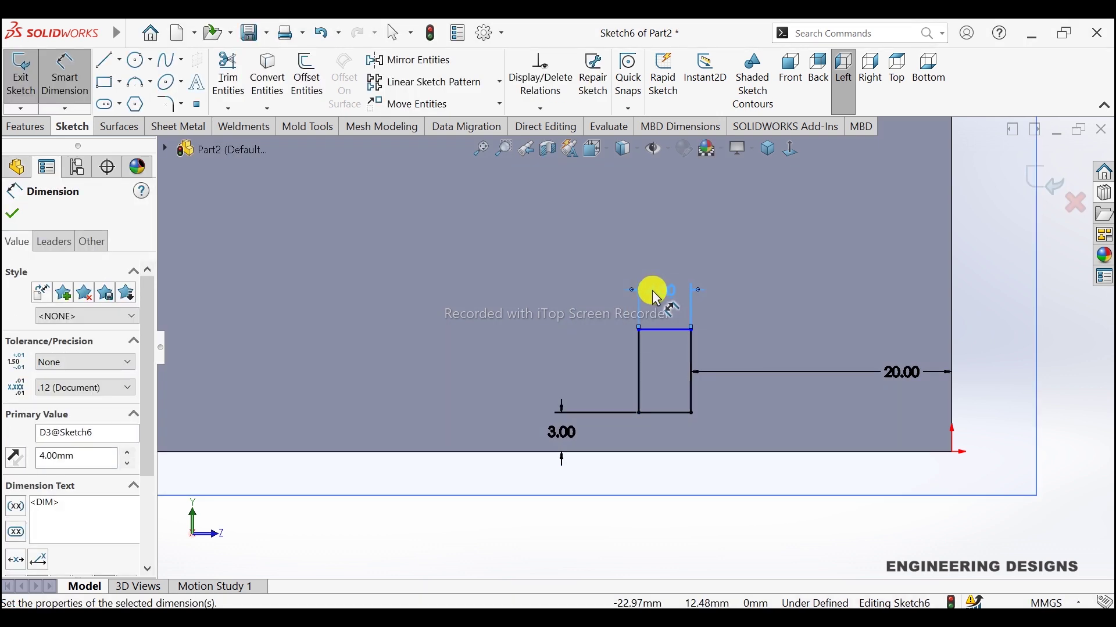
click(639, 349)
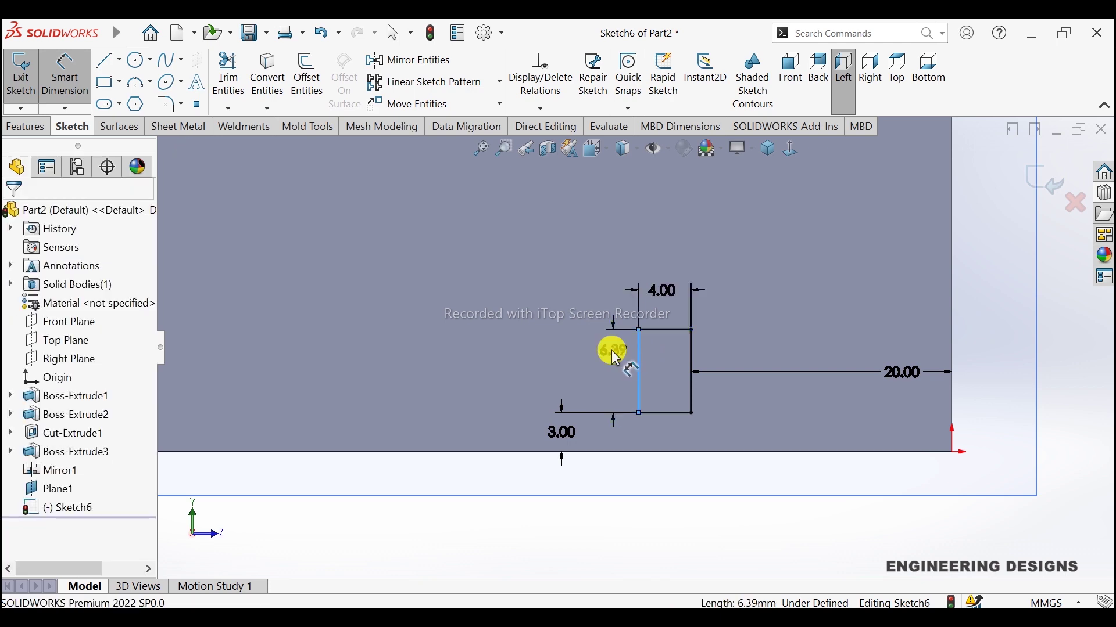
click(614, 351)
text(5)
key(Return)
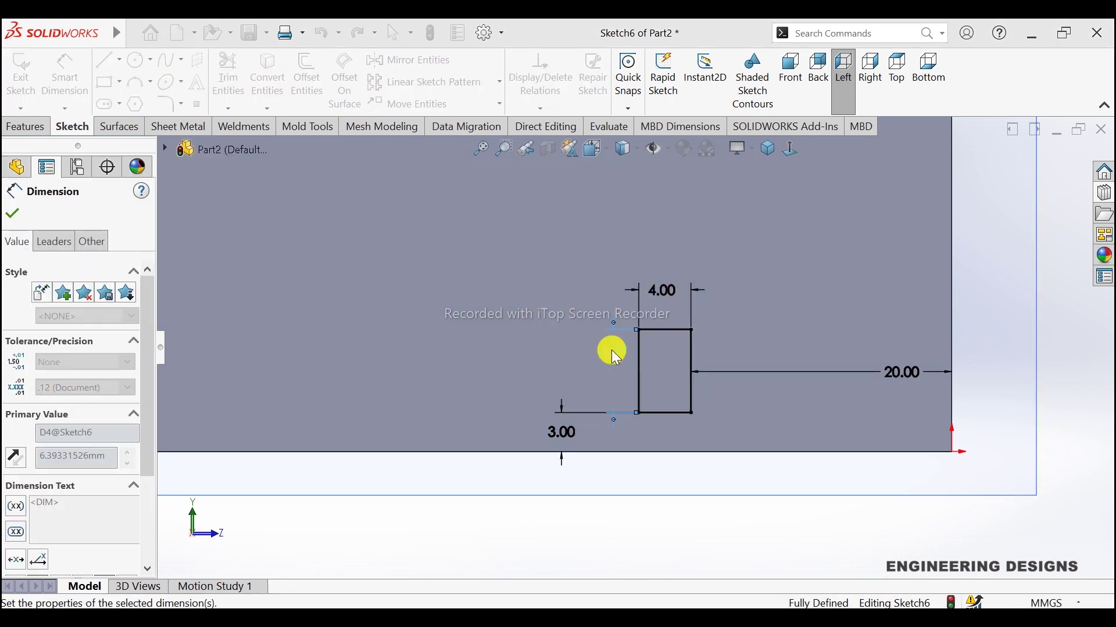
click(13, 214)
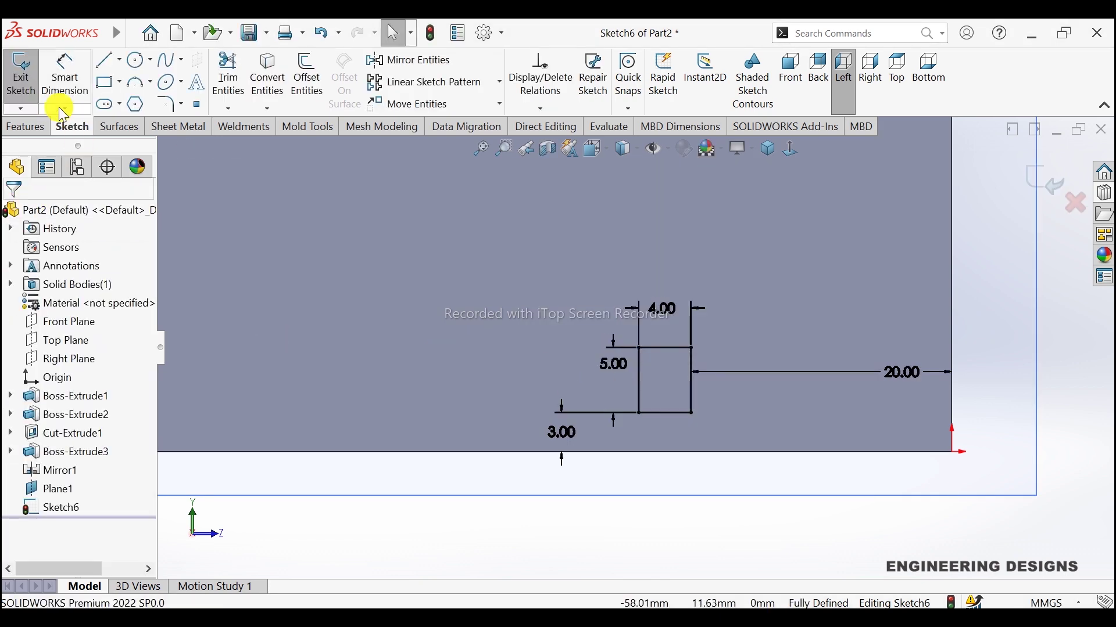
click(32, 128)
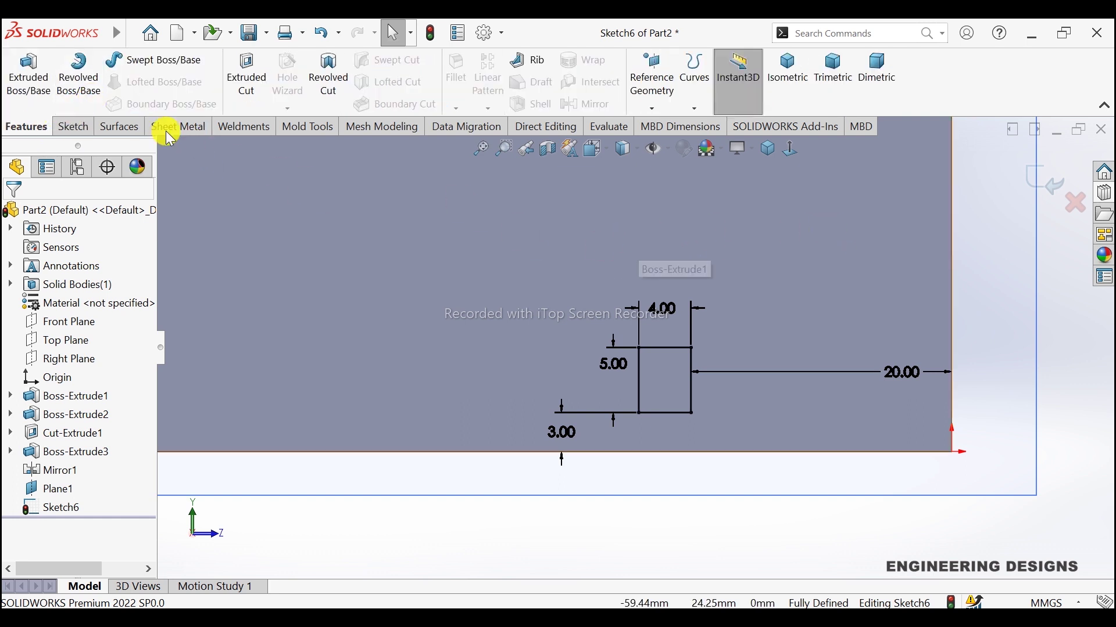
Revolve the 4 × 5 mm rectangle 360° about its edge to create Revolve1
click(74, 83)
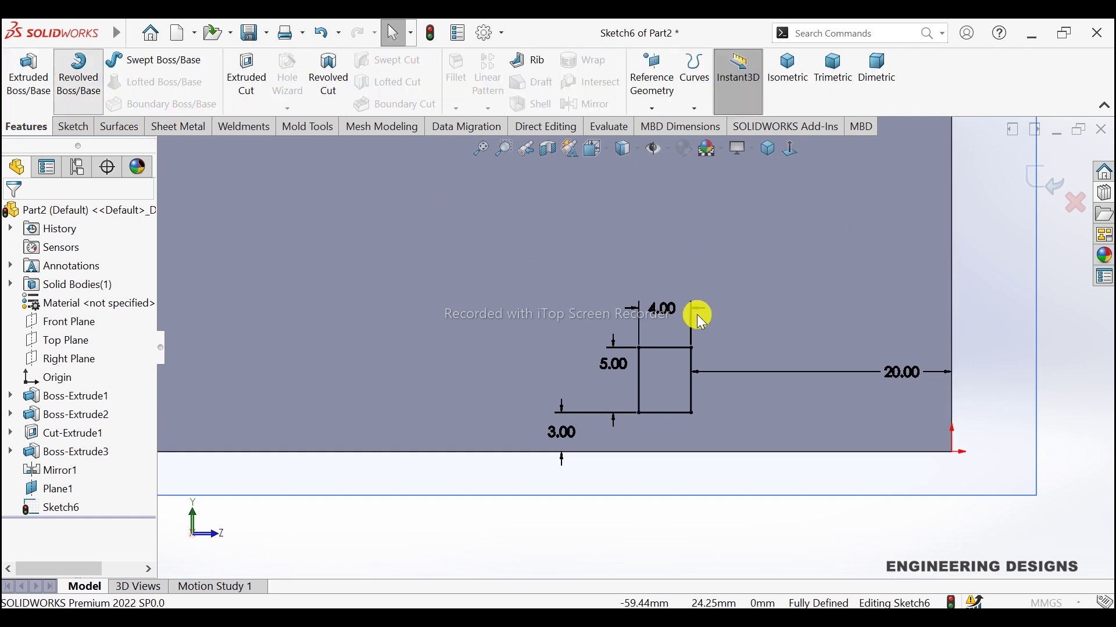
click(785, 73)
middle_drag(447, 357, 542, 428)
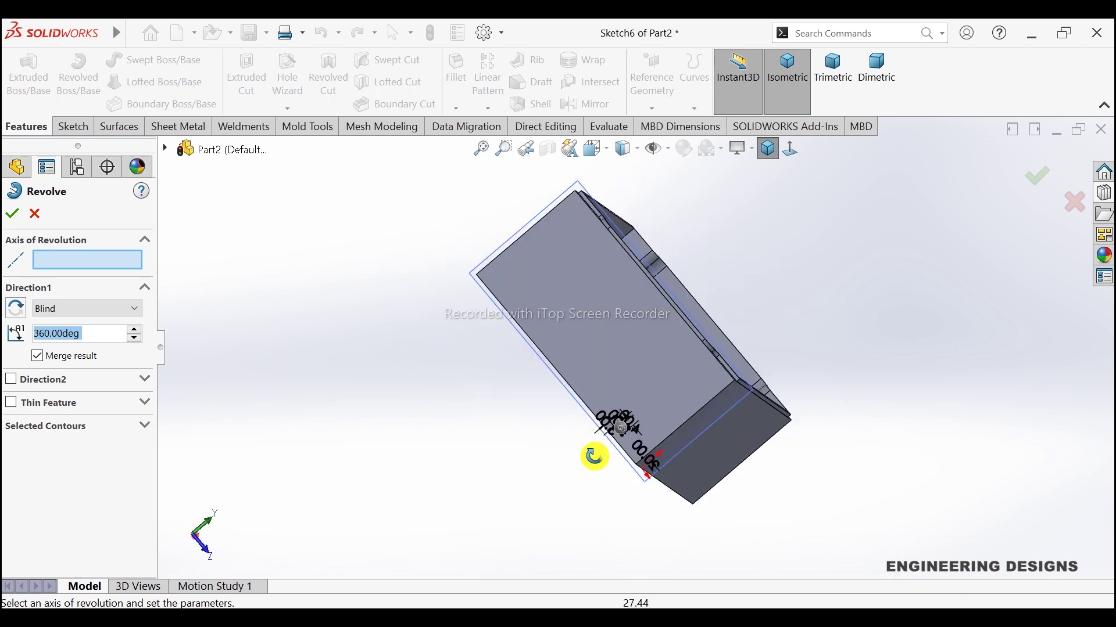
scroll(543, 428, down, 3)
scroll(538, 392, down, 3)
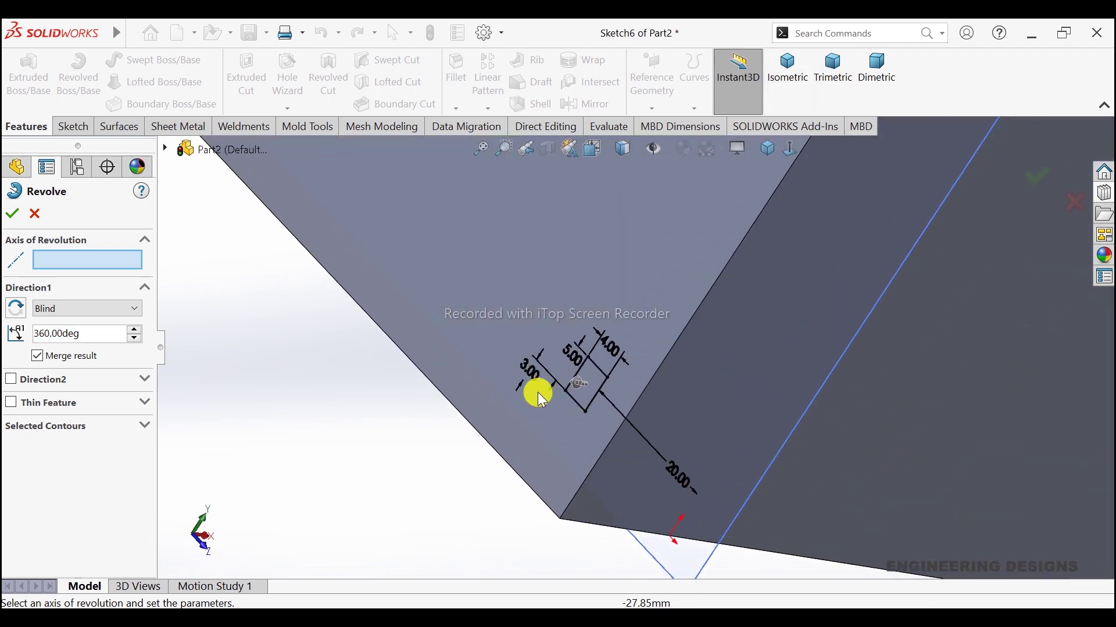
scroll(591, 368, down, 3)
click(619, 351)
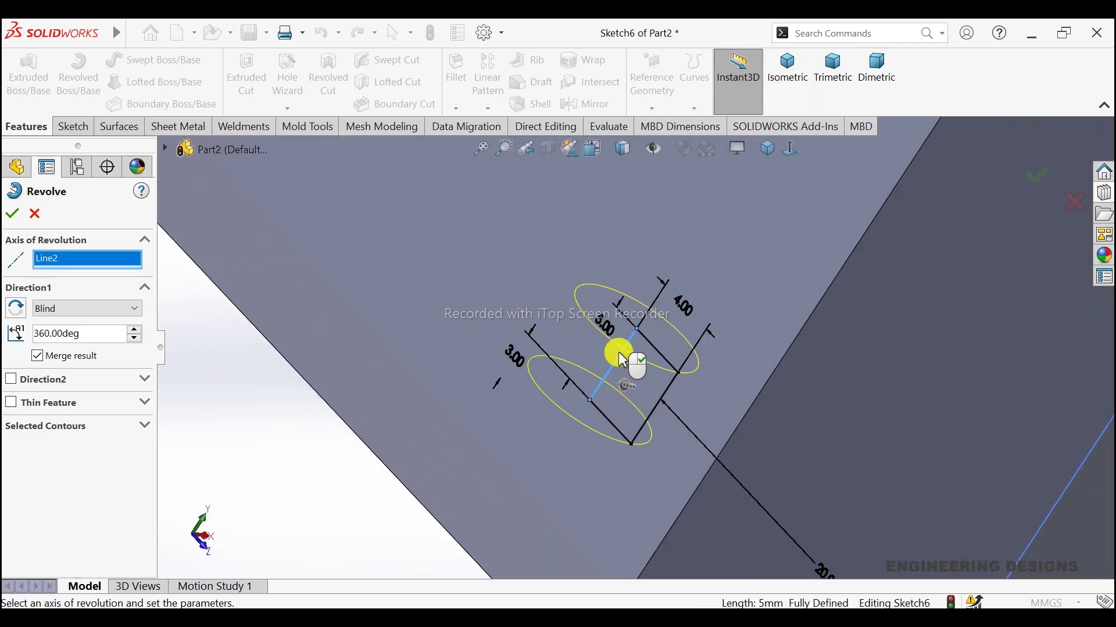
click(13, 215)
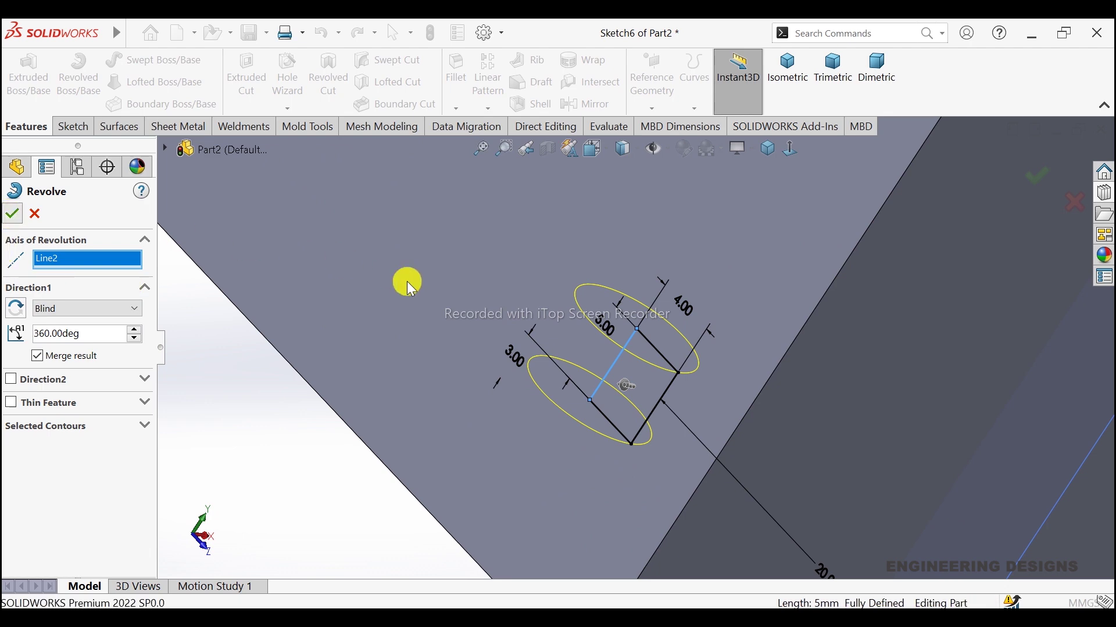
Orbit the model to inspect the new pin from above, clearing the Plane1 selection
scroll(814, 325, up, 5)
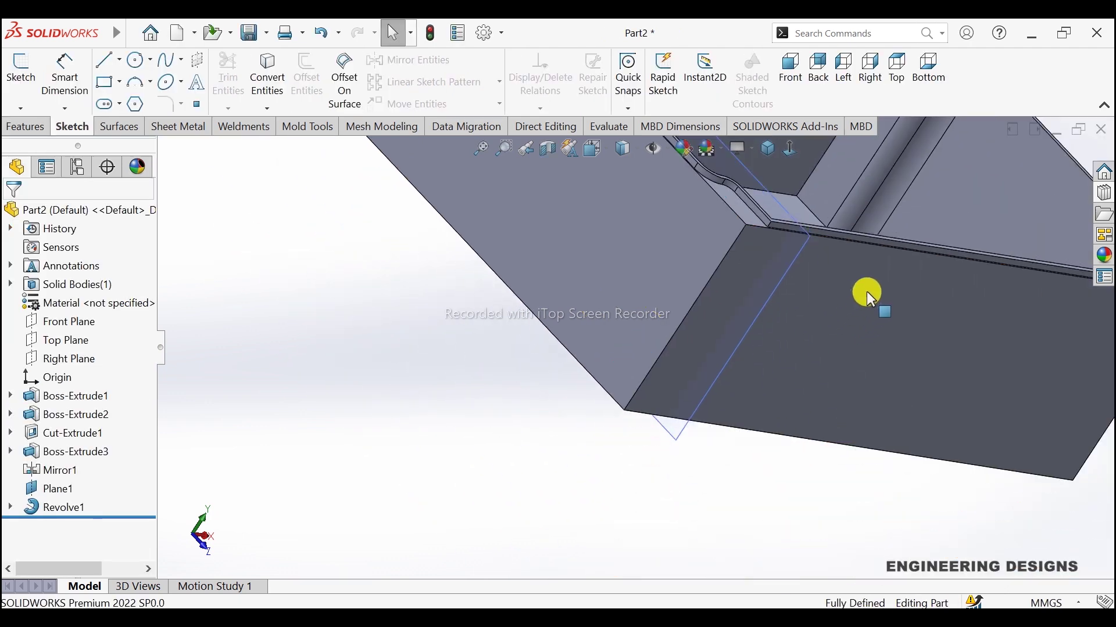
mouse_move(864, 294)
middle_down()
mouse_move(847, 286)
mouse_move(775, 327)
mouse_move(761, 381)
mouse_move(287, 478)
middle_up()
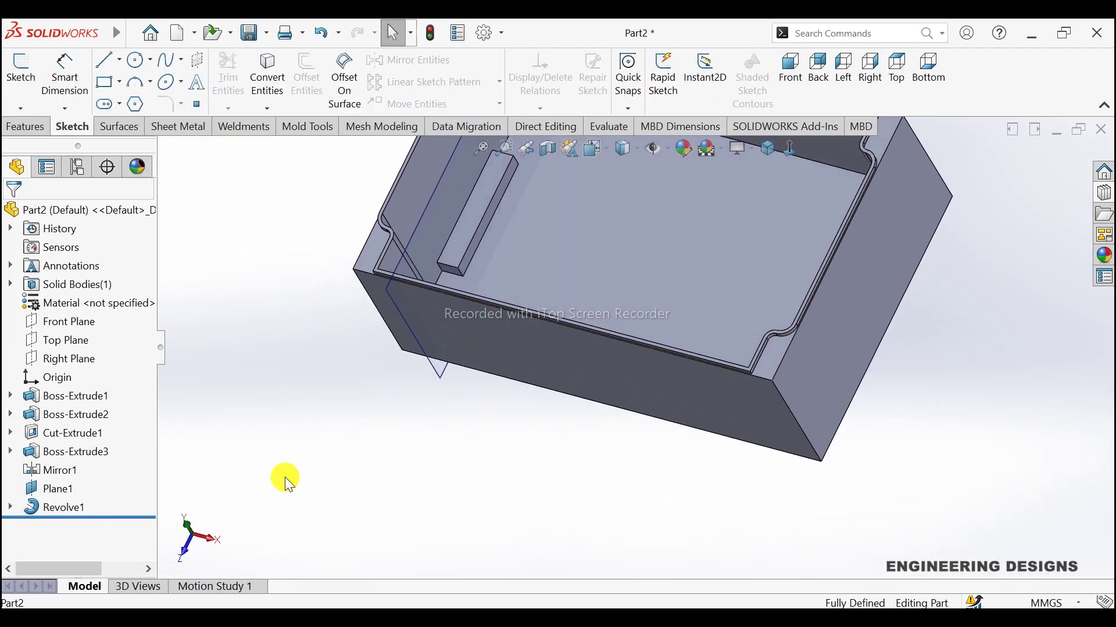
click(51, 489)
key(Escape)
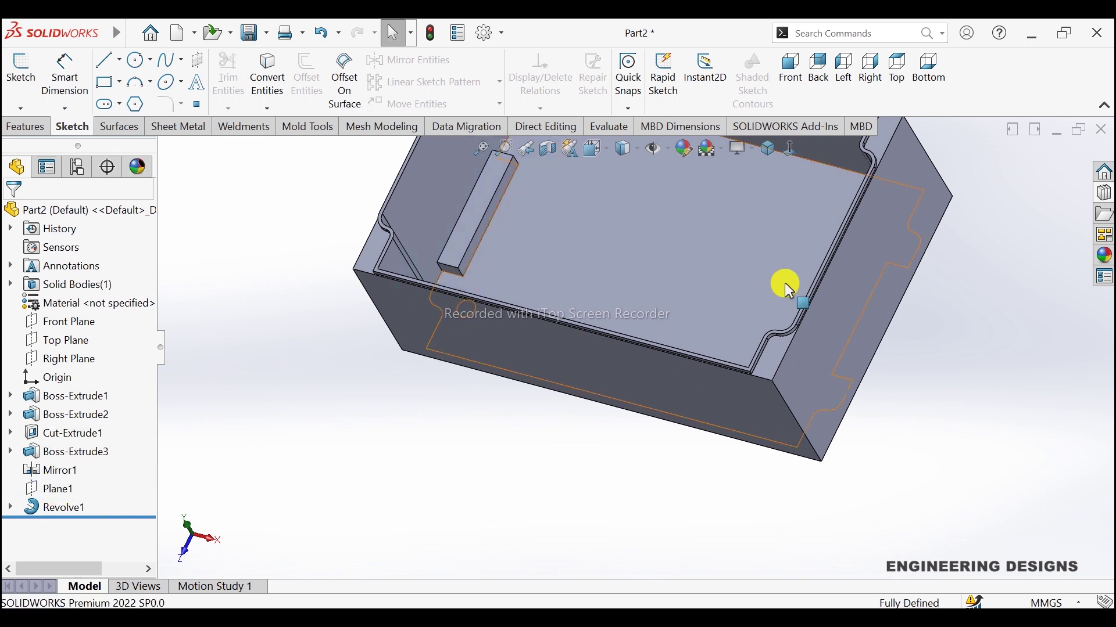
scroll(779, 282, up, 3)
mouse_move(761, 299)
middle_down()
mouse_move(749, 284)
mouse_move(687, 319)
middle_up()
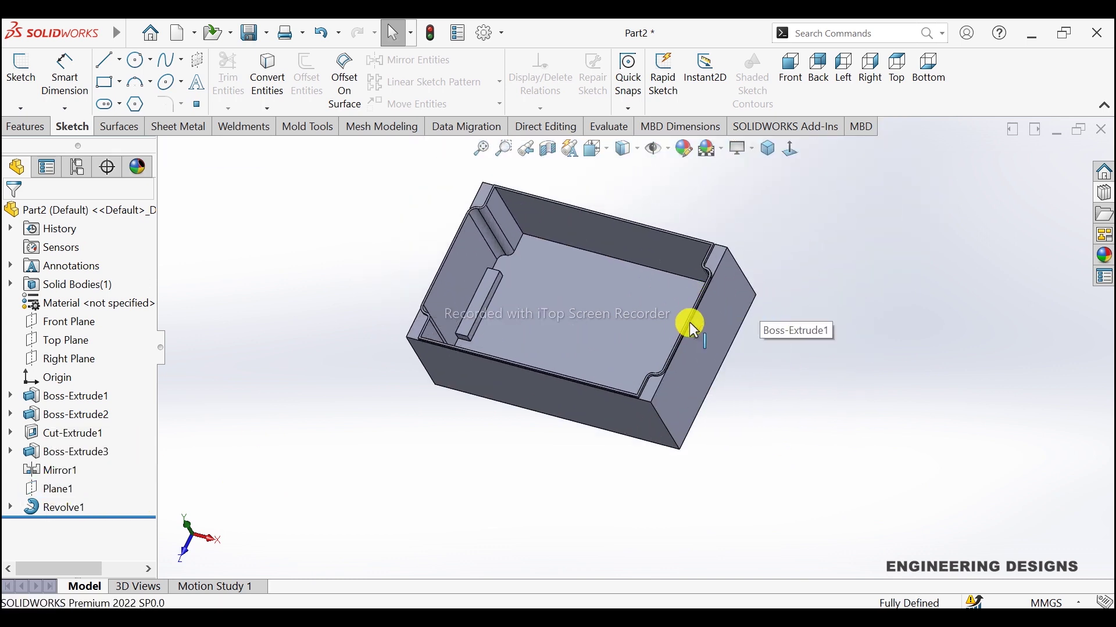
click(42, 128)
click(652, 75)
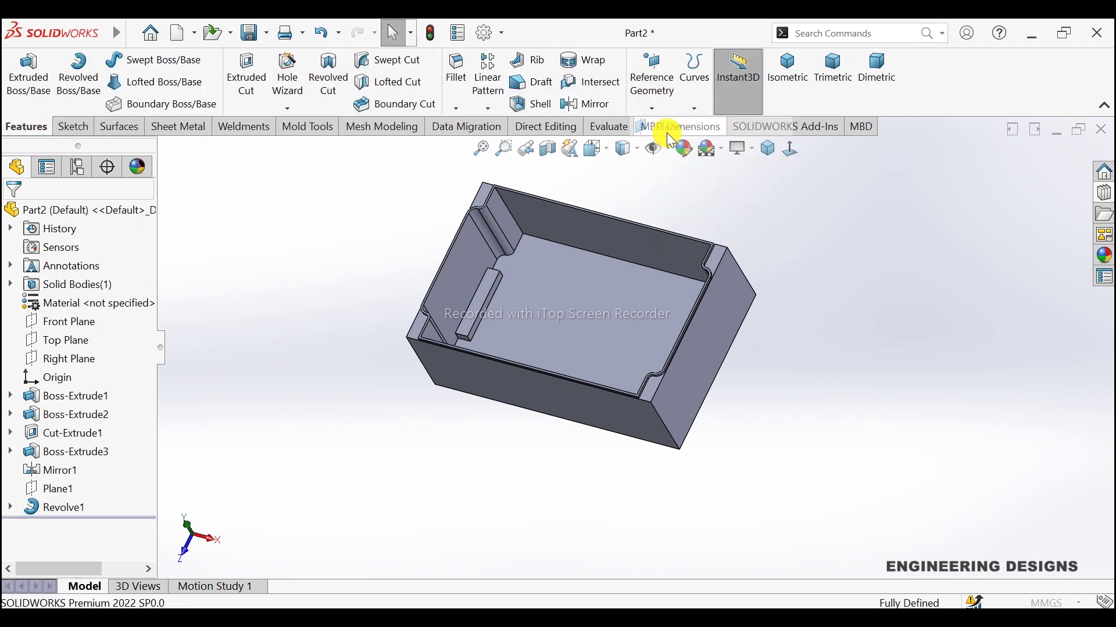
Create Plane2 midway between two opposite outer faces of the box
click(488, 389)
mouse_move(710, 250)
middle_down()
mouse_move(717, 299)
mouse_move(628, 285)
middle_up()
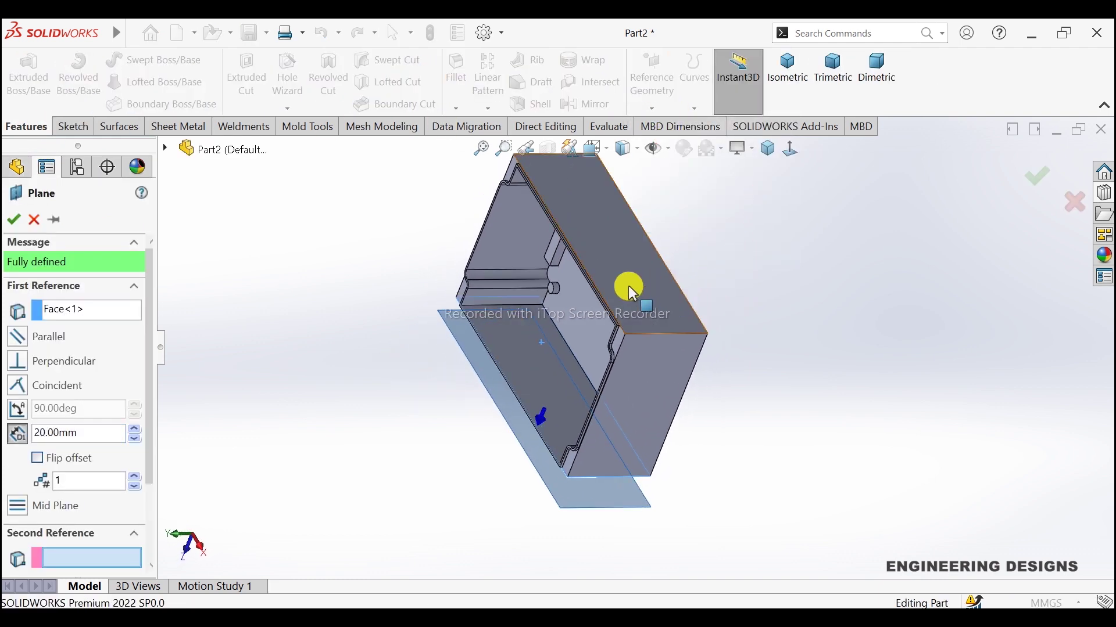
click(628, 285)
click(20, 225)
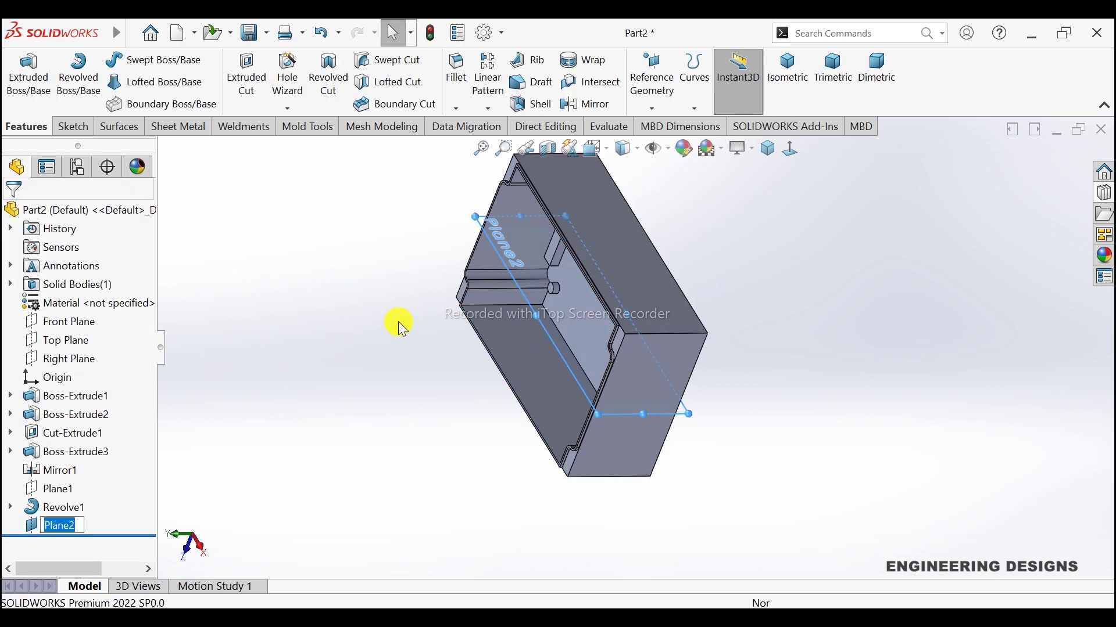
middle_drag(399, 322, 419, 211)
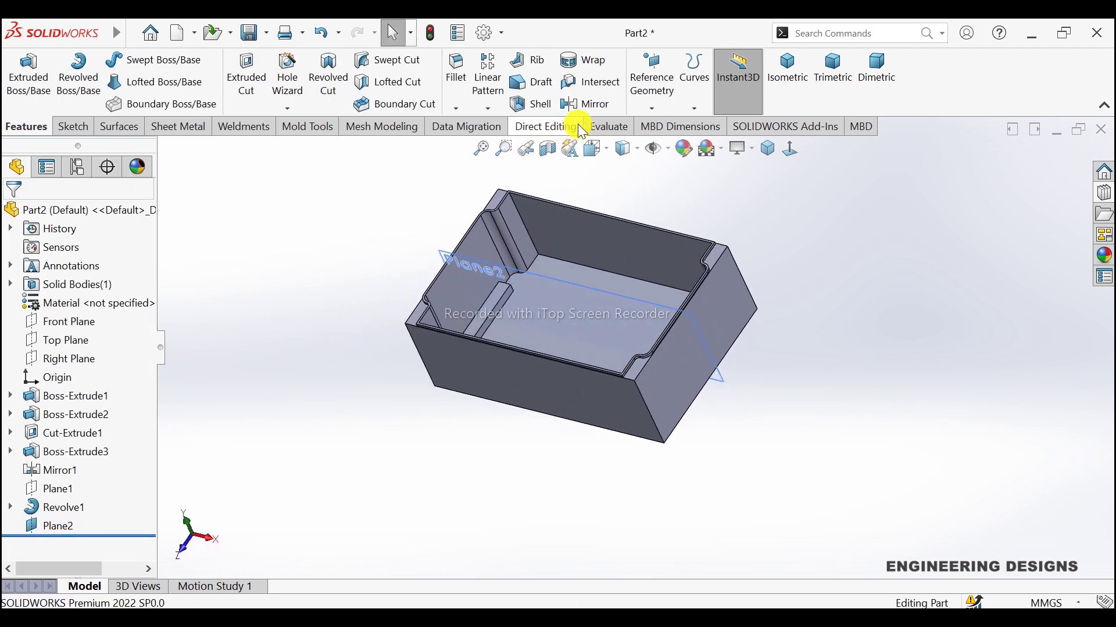
Mirror the Revolve1 pin across Plane2 as Mirror2
click(593, 107)
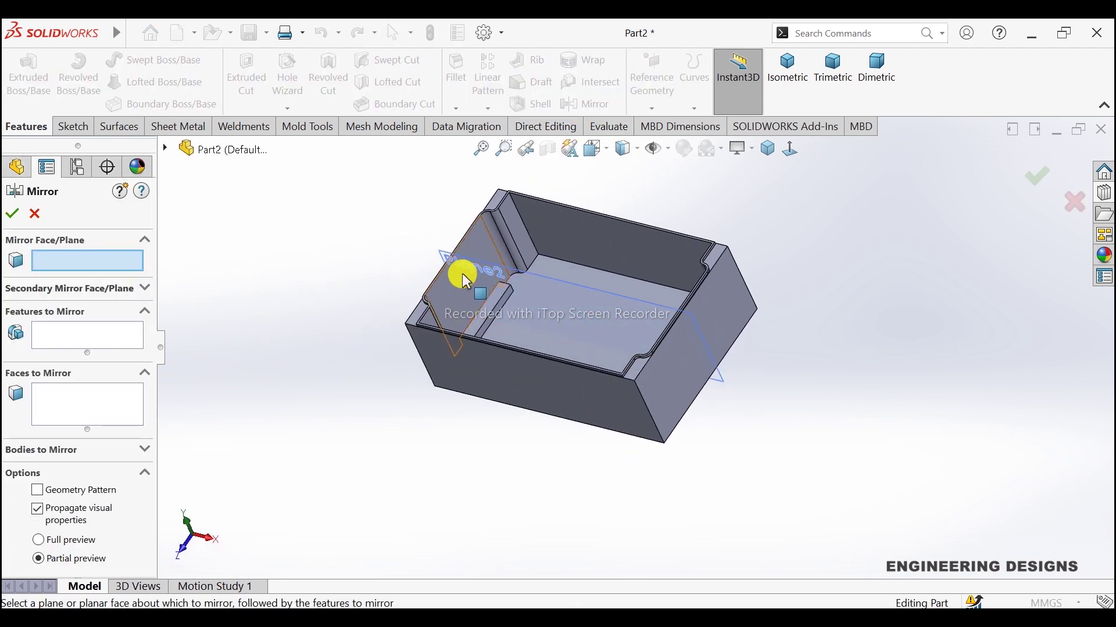
click(486, 265)
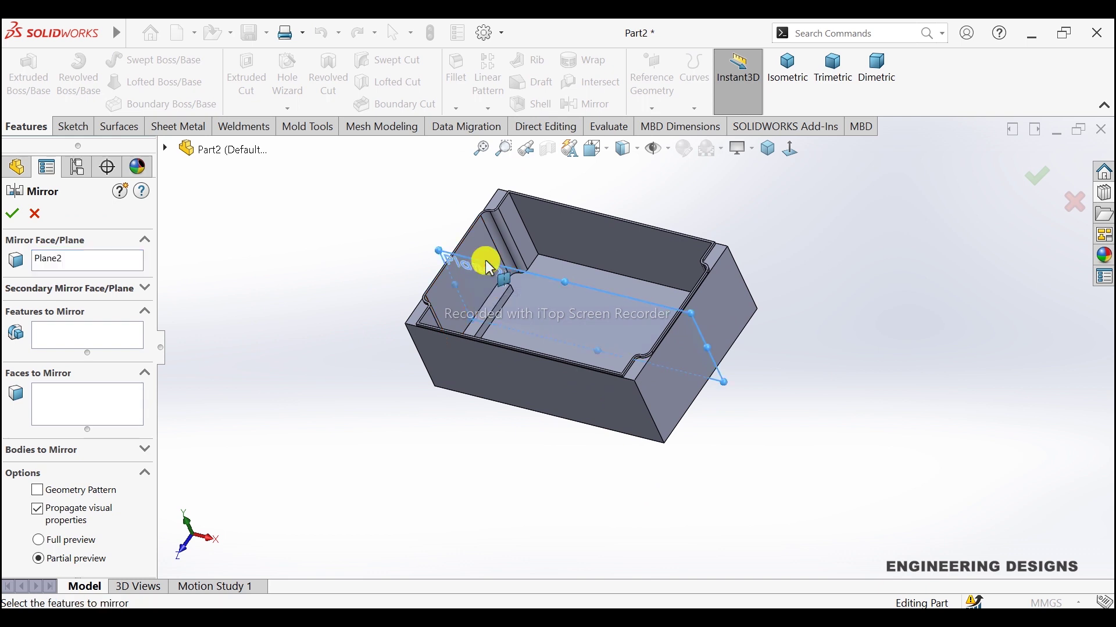
click(80, 335)
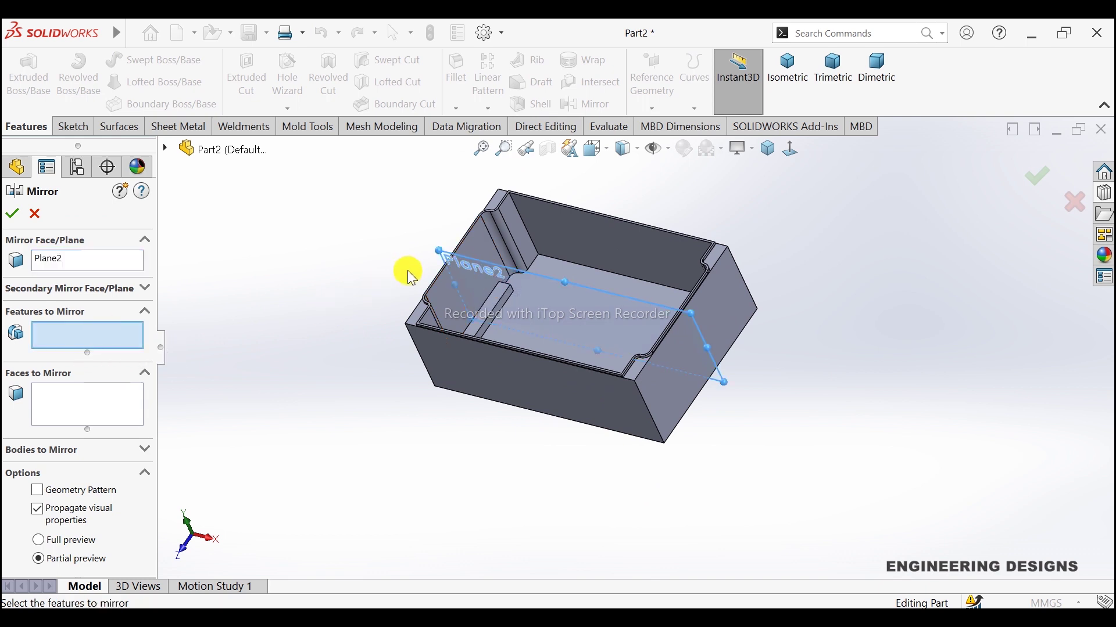
middle_drag(406, 270, 499, 346)
click(494, 330)
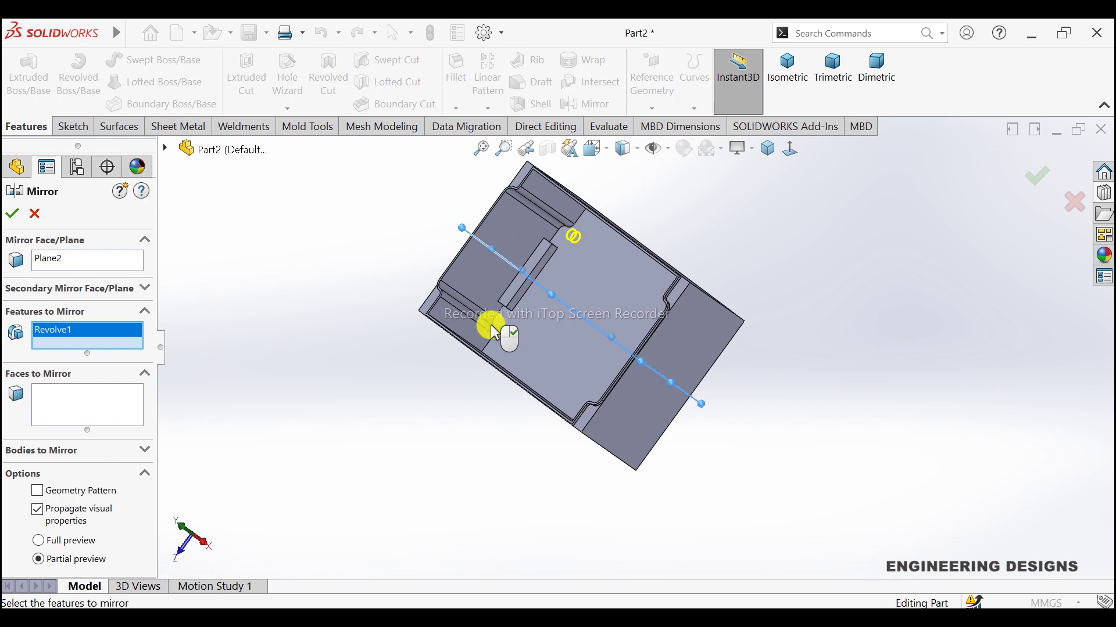
click(13, 213)
mouse_move(288, 283)
middle_down()
mouse_move(404, 221)
mouse_move(559, 271)
middle_up()
Hide Plane2
click(559, 265)
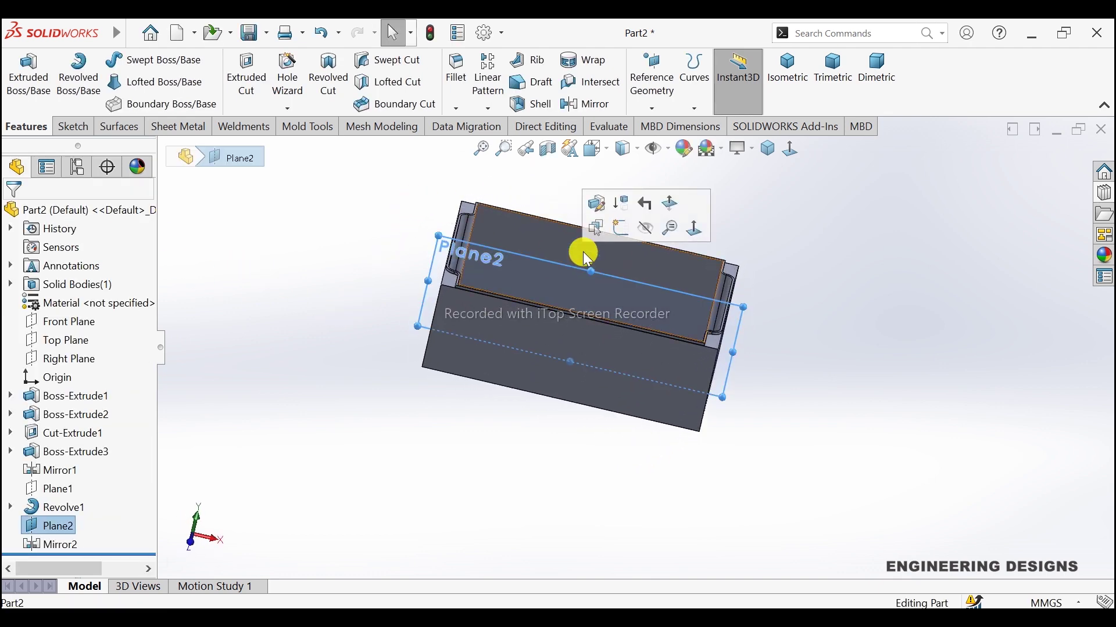
click(644, 232)
middle_drag(745, 221, 706, 252)
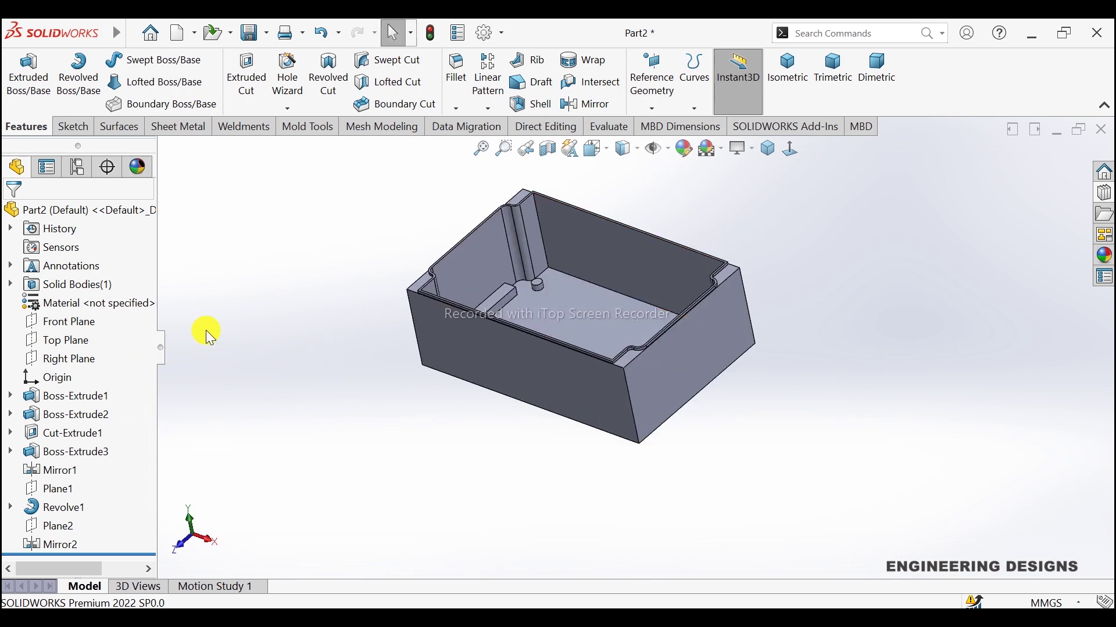
Mirror Revolve1 and Mirror2 across Right Plane as Mirror3
click(64, 359)
click(584, 104)
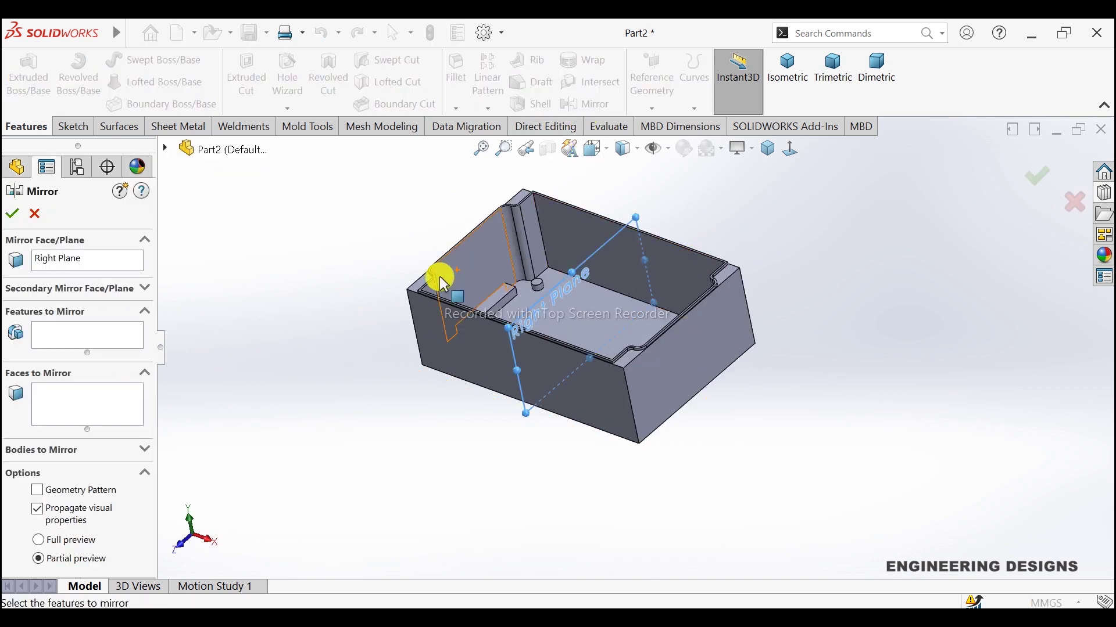
mouse_move(442, 324)
middle_down()
mouse_move(511, 233)
mouse_move(386, 381)
middle_up()
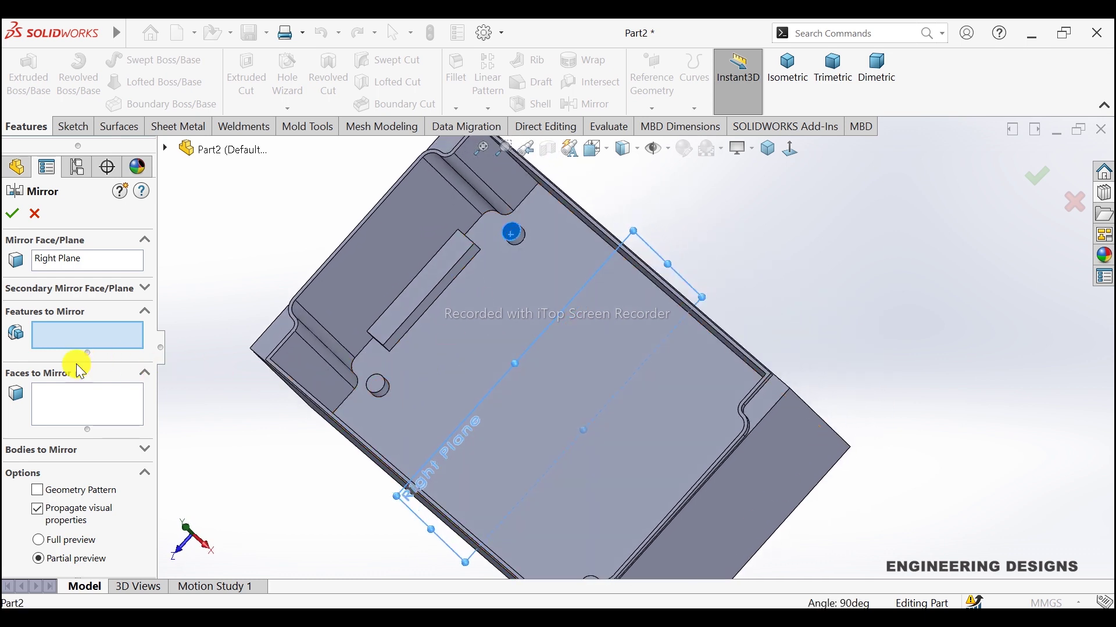
click(376, 386)
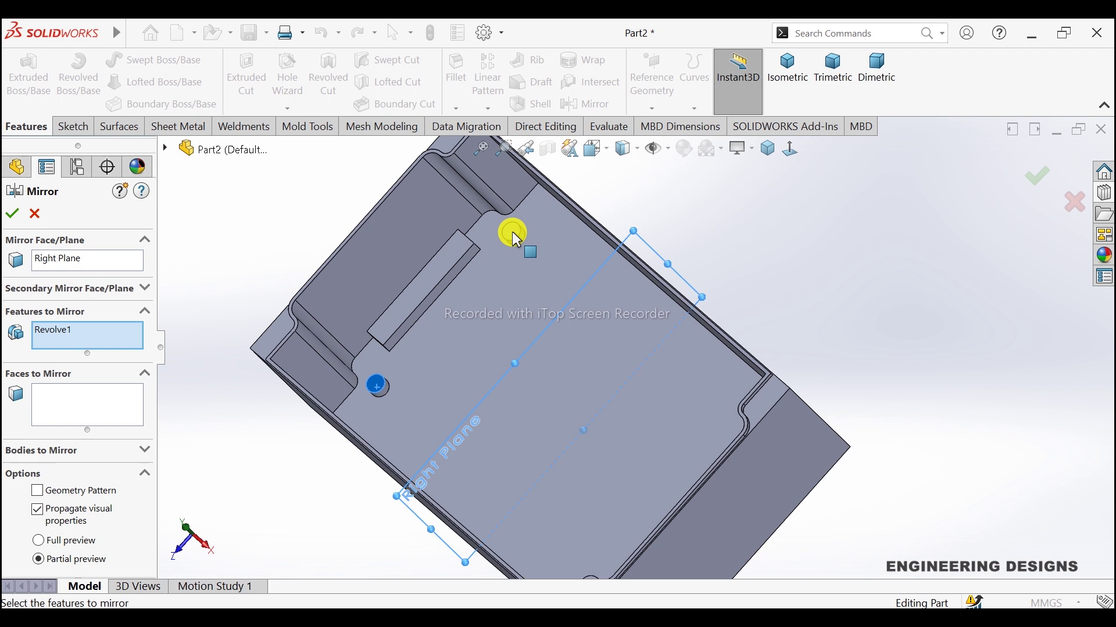
click(72, 459)
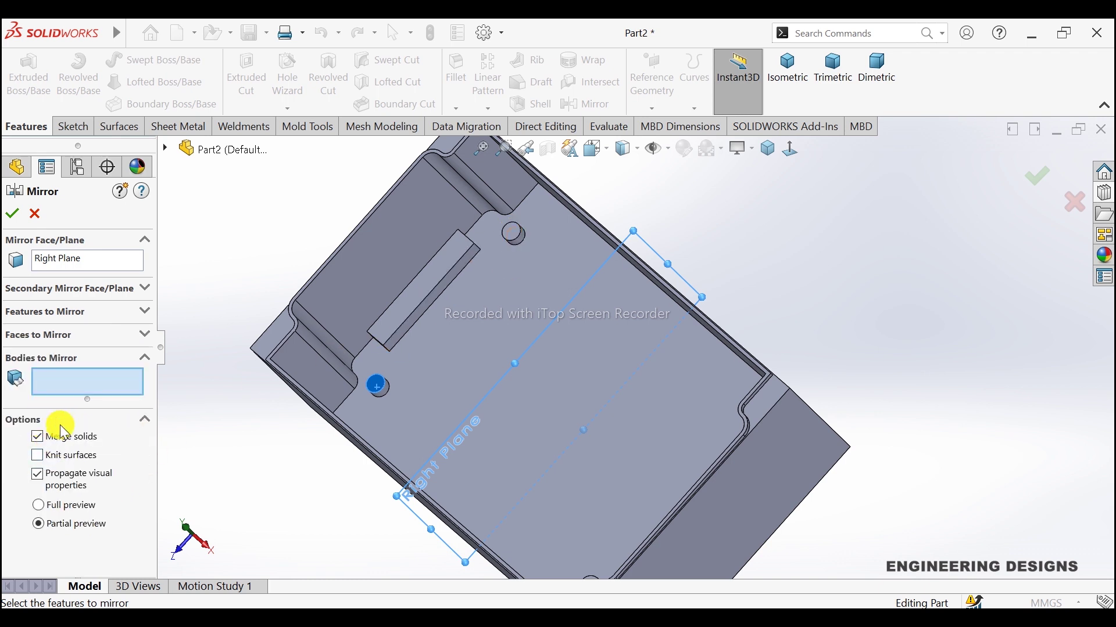
click(167, 151)
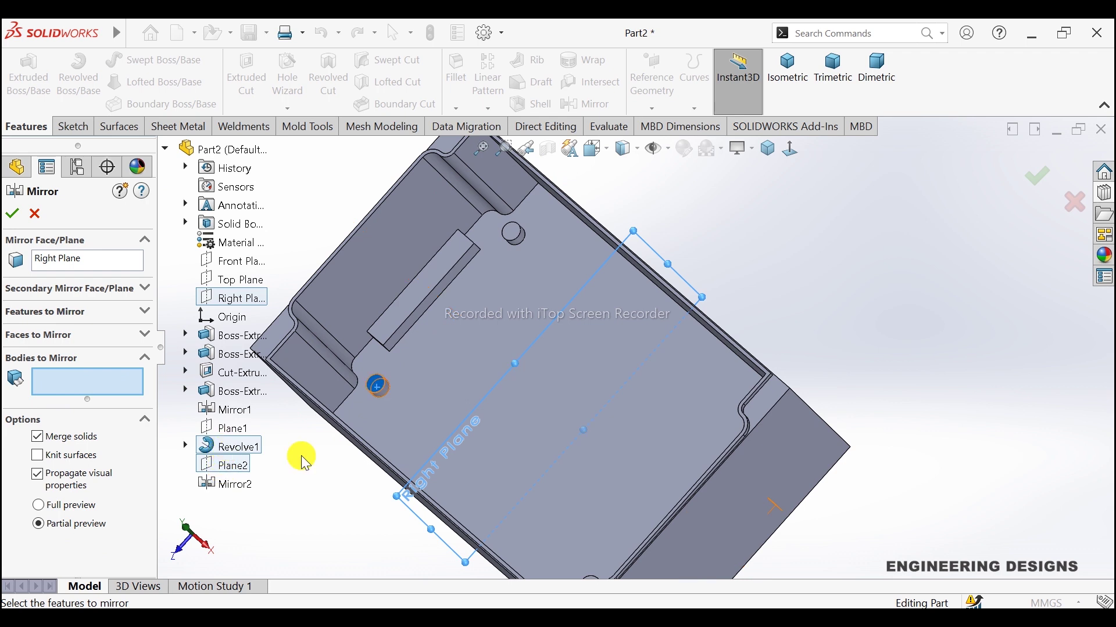
key(f)
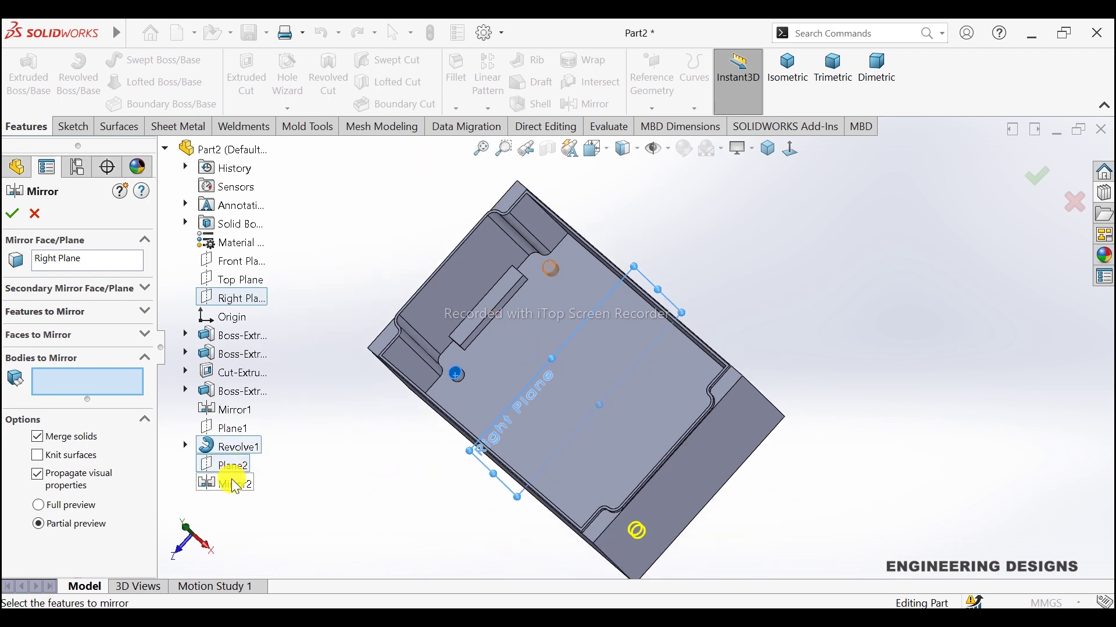
click(233, 490)
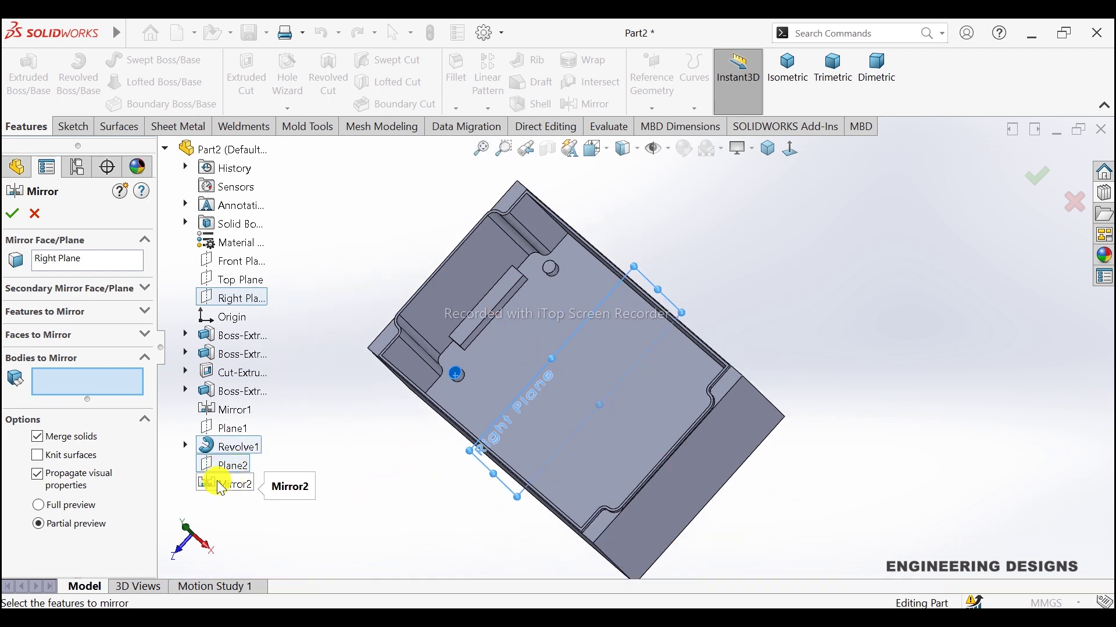
click(47, 313)
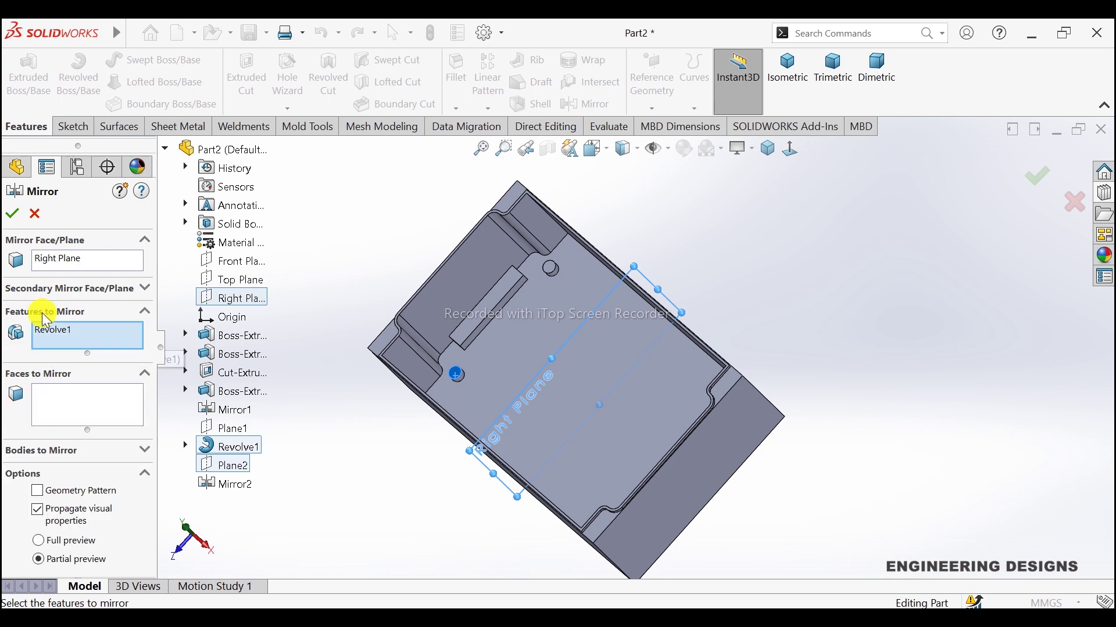
click(232, 484)
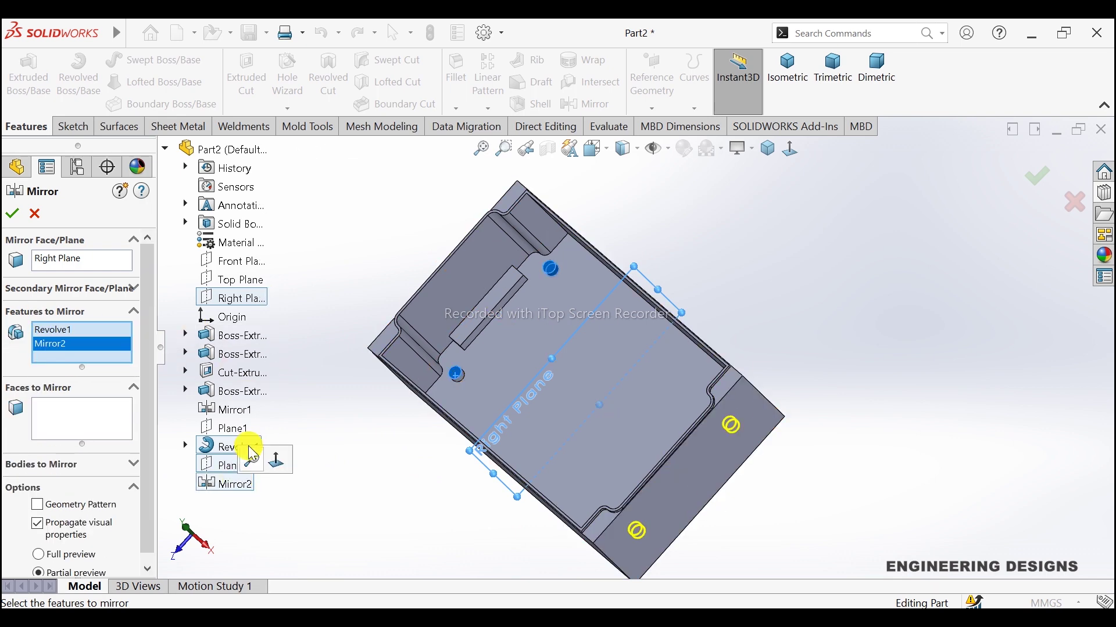
click(13, 215)
mouse_move(170, 282)
middle_down()
mouse_move(308, 446)
mouse_move(353, 428)
mouse_move(406, 482)
mouse_move(369, 337)
middle_up()
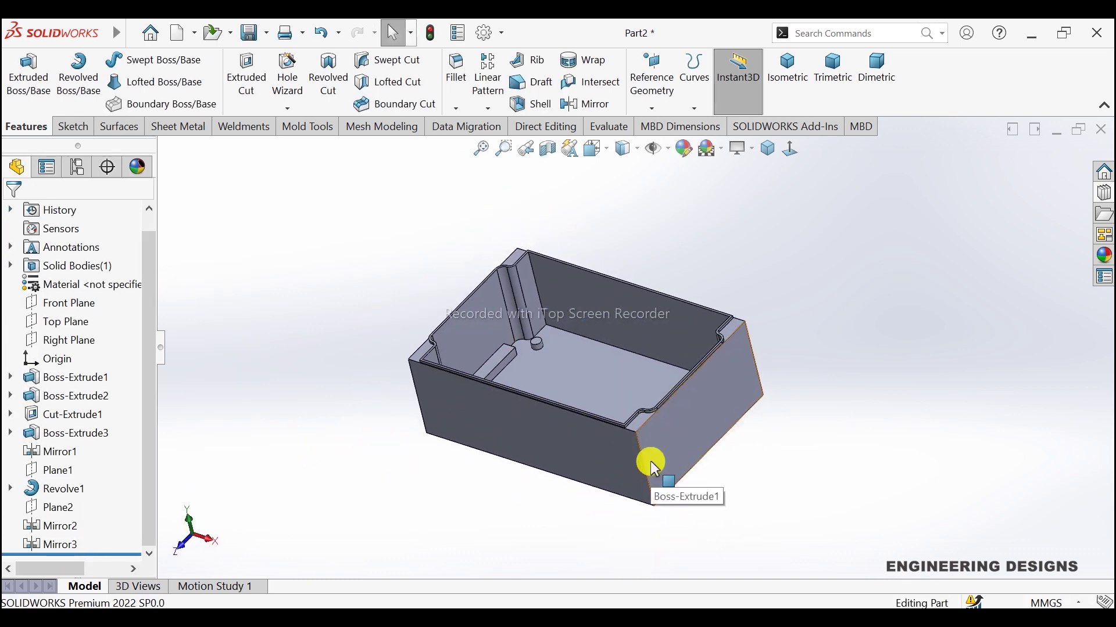
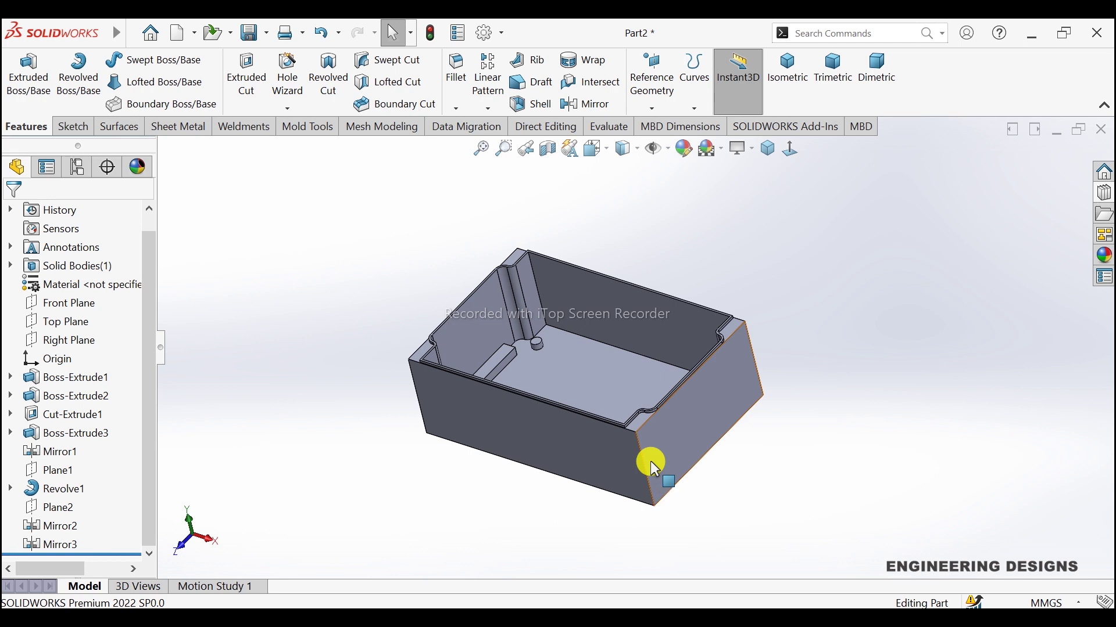
Orbit and zoom to a top-down view of the box floor, then select the rib's top face
mouse_move(668, 503)
middle_down()
mouse_move(717, 461)
mouse_move(699, 408)
middle_up()
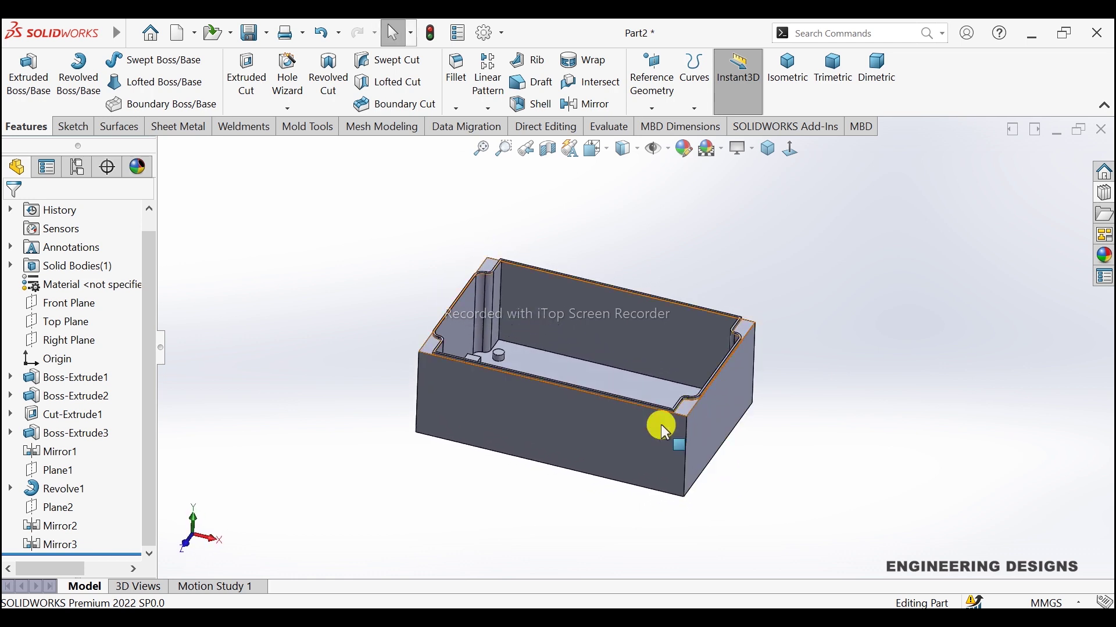
middle_drag(646, 381, 610, 438)
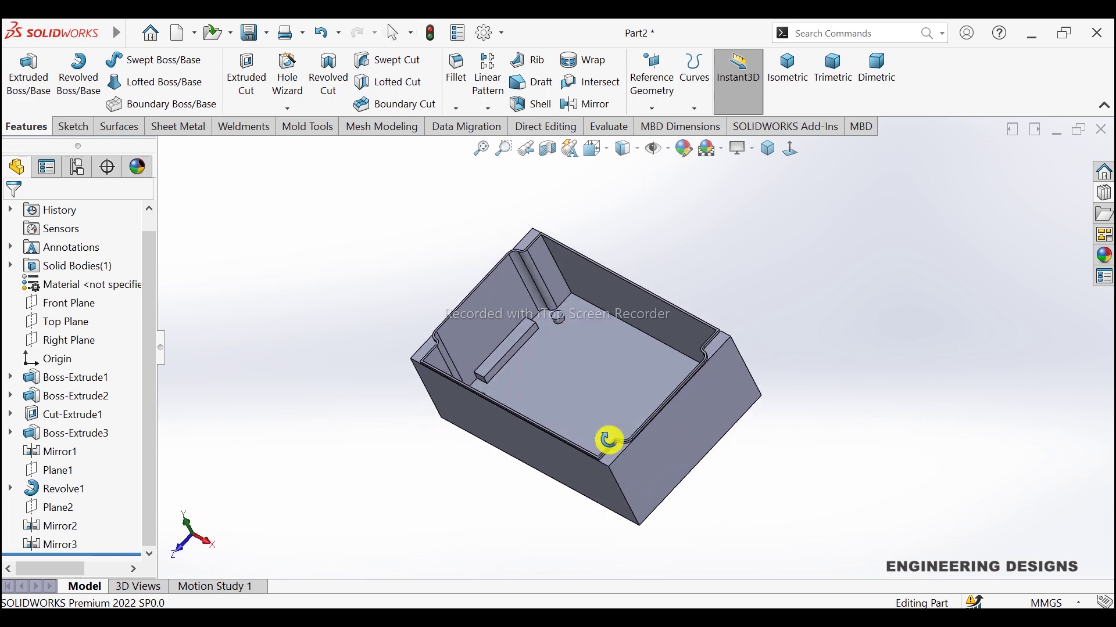
scroll(521, 354, down, 3)
scroll(537, 343, down, 2)
click(545, 326)
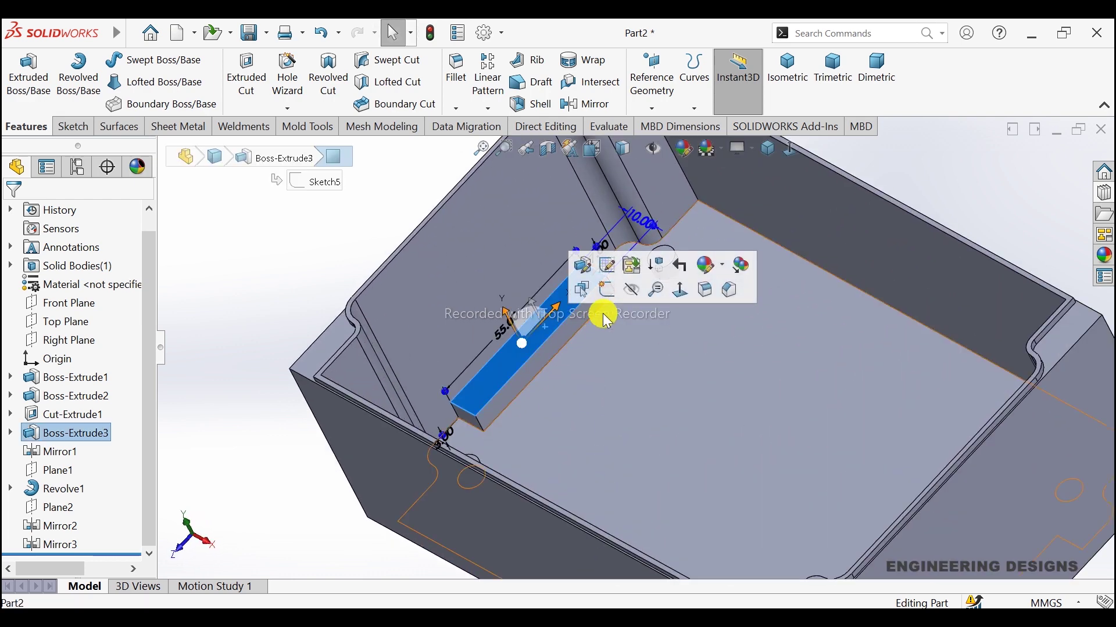
Start a sketch on the rib face and switch the scene to Plain White
click(607, 298)
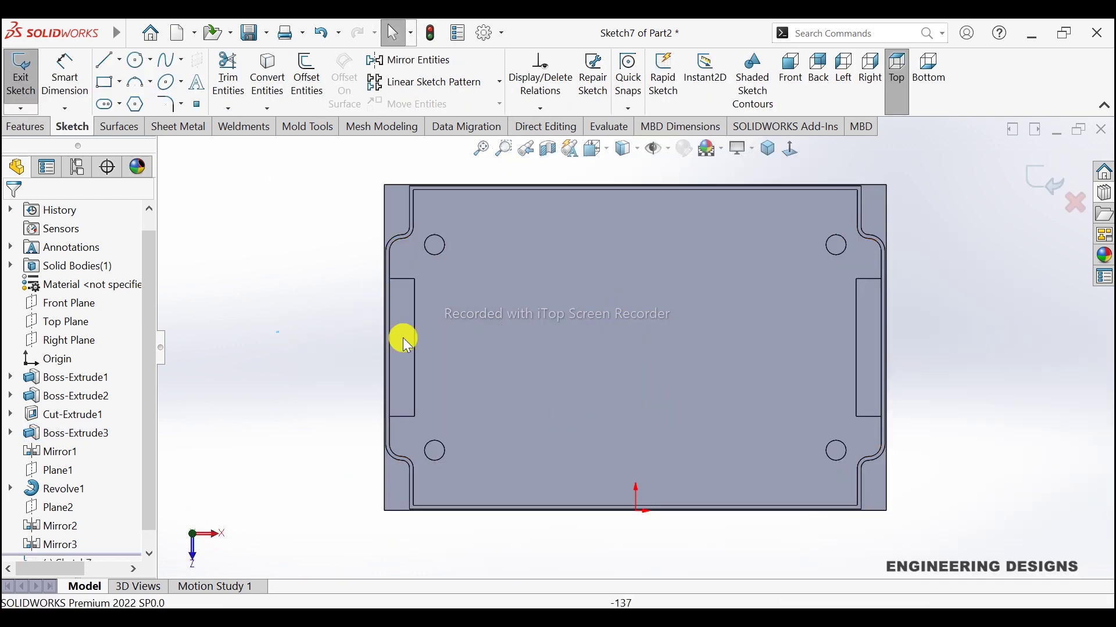
scroll(598, 350, down, 1)
scroll(636, 346, up, 1)
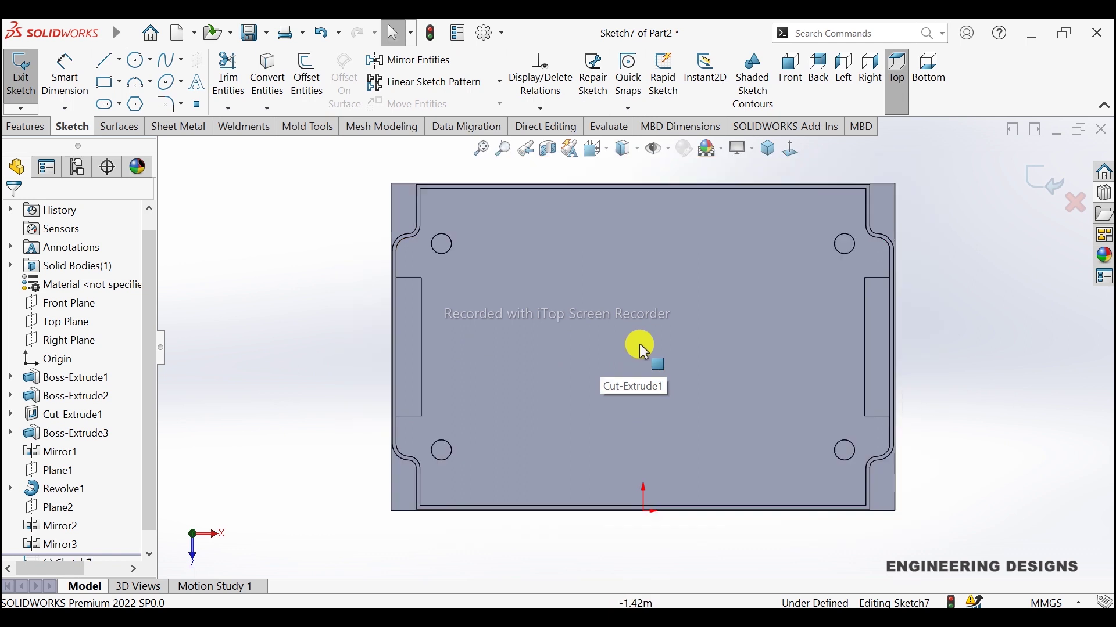
click(723, 149)
click(731, 190)
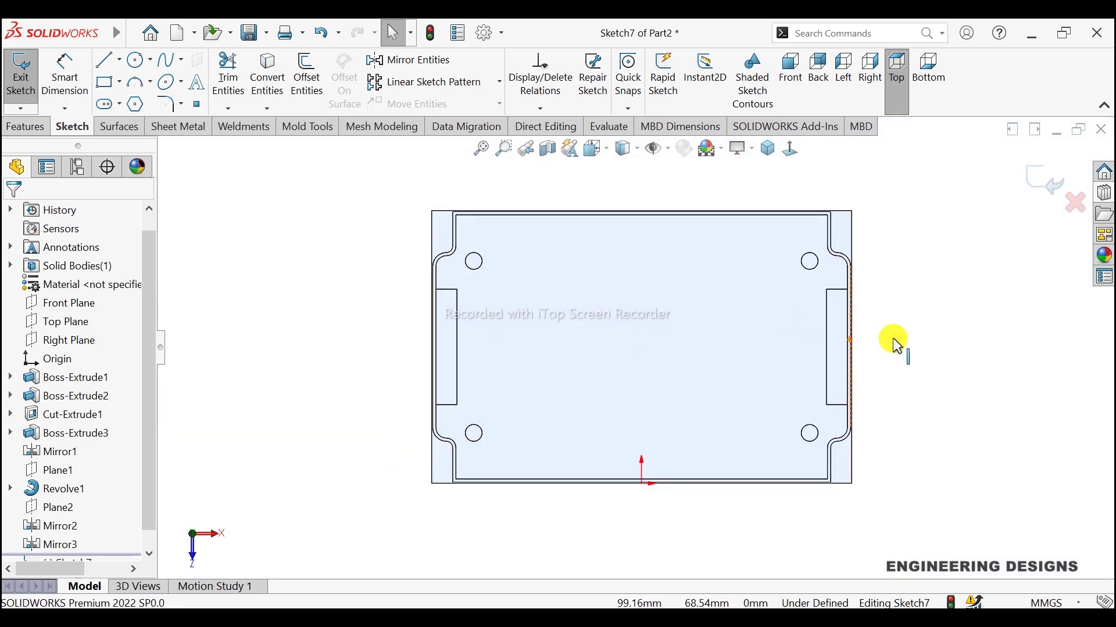
key(ctrl+Left)
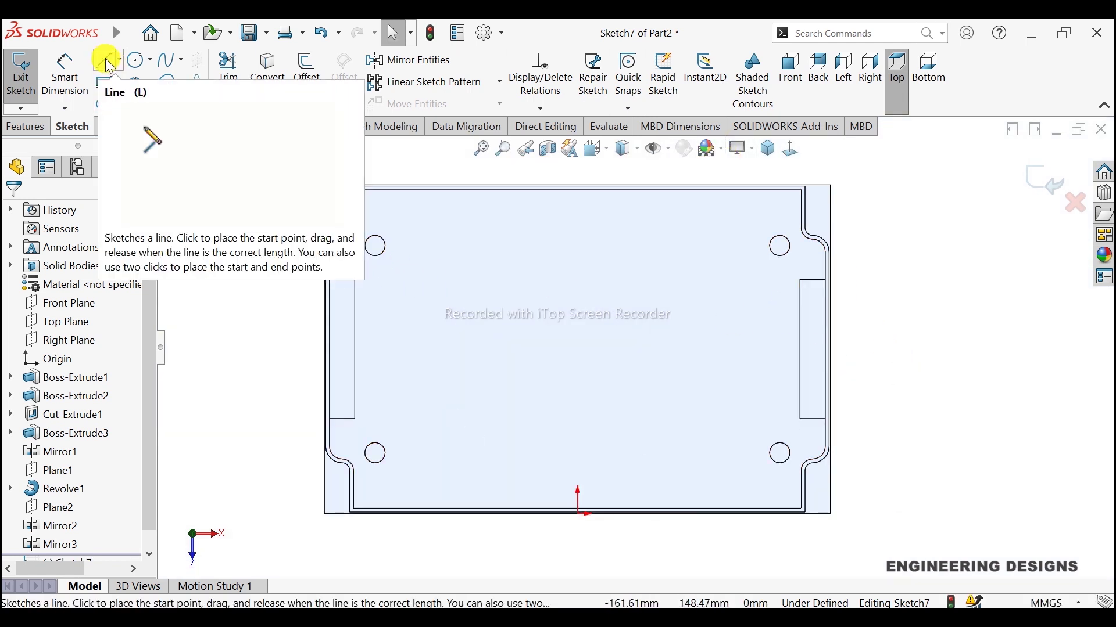
Draw a horizontal construction line starting at the left slot edge
click(106, 61)
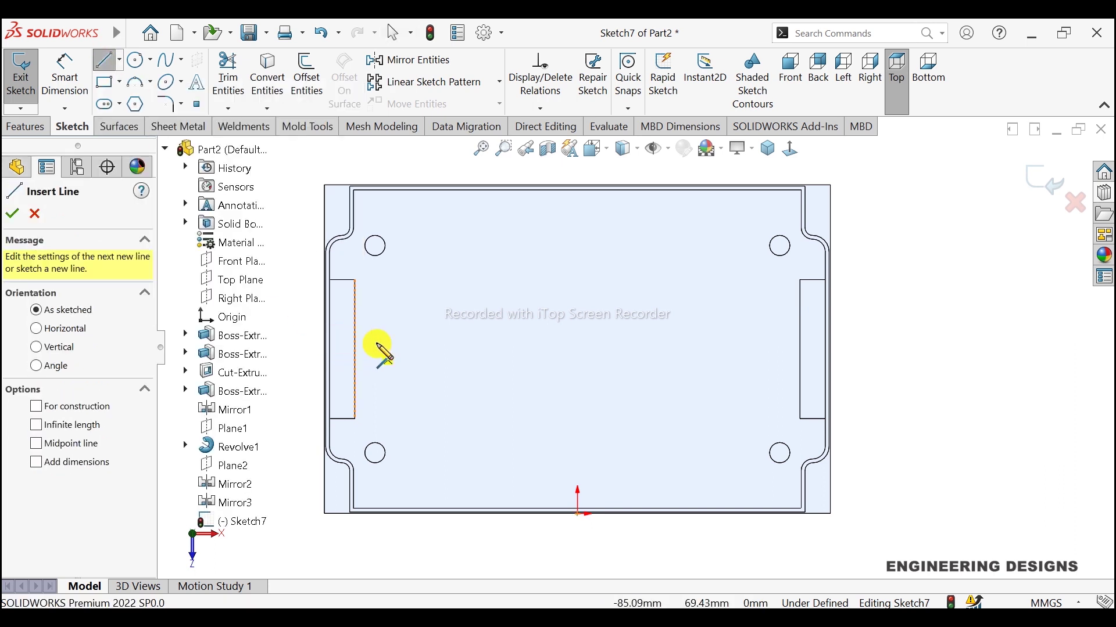
key(f)
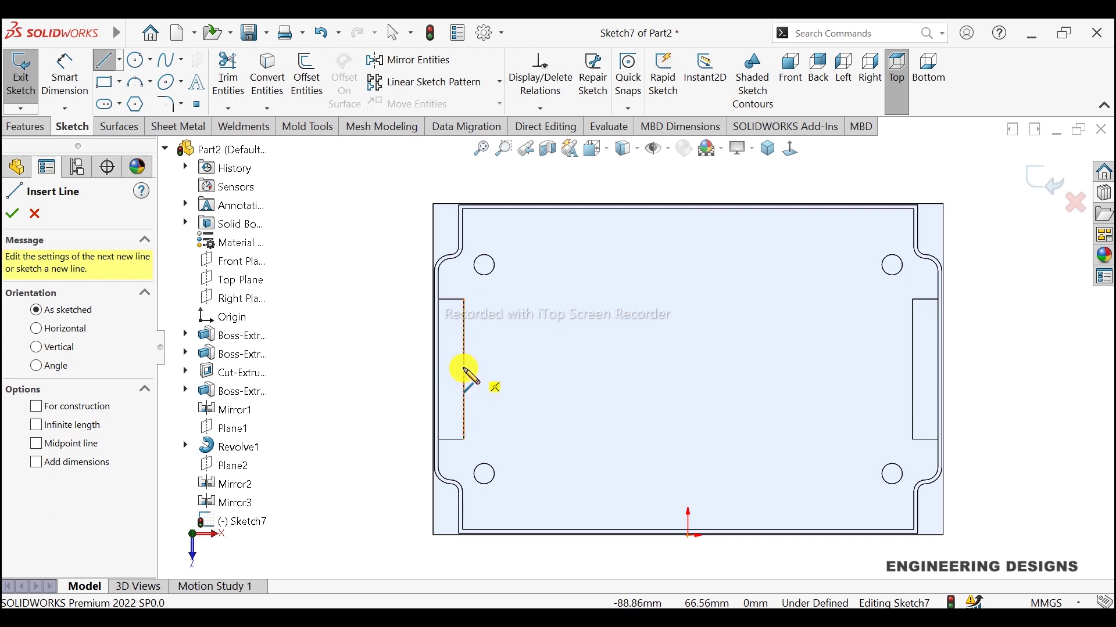
drag(464, 369, 562, 369)
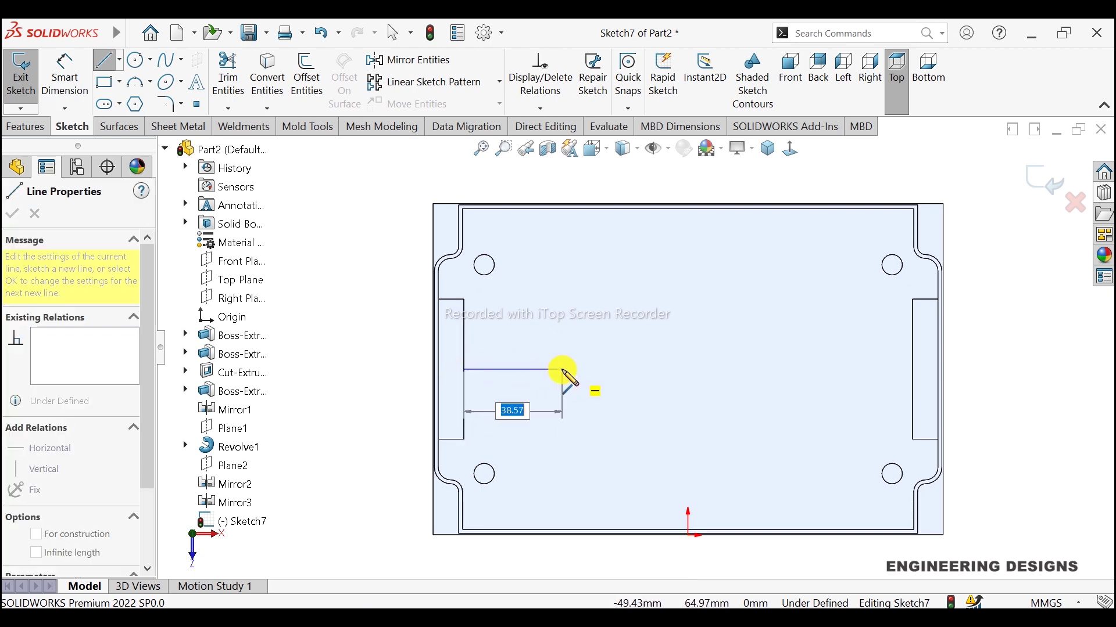
right_click(581, 330)
click(605, 343)
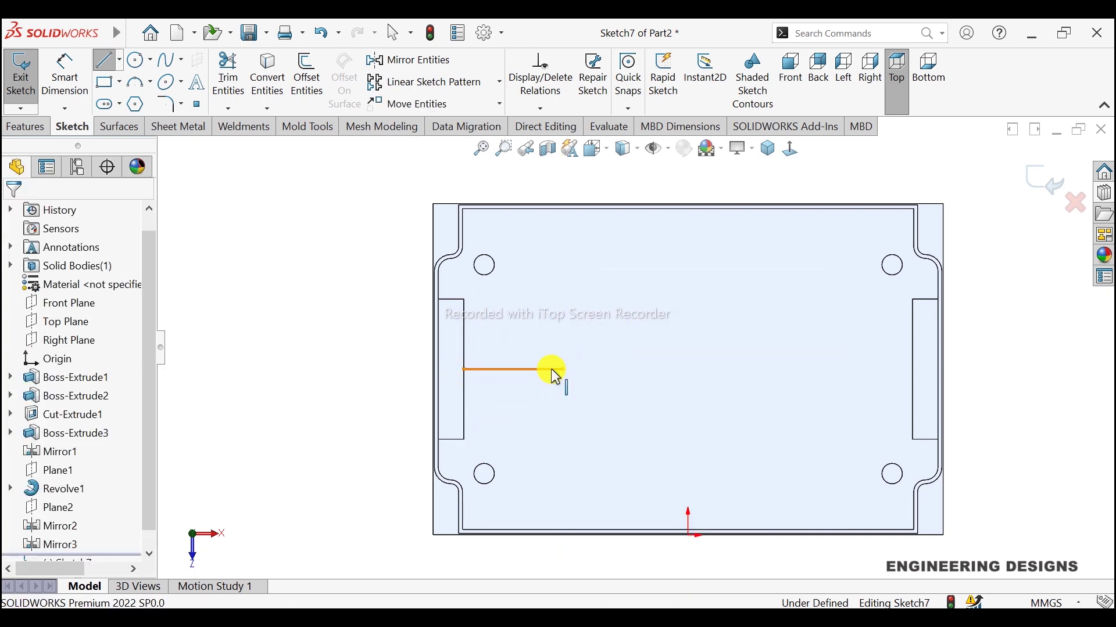
click(561, 356)
click(609, 323)
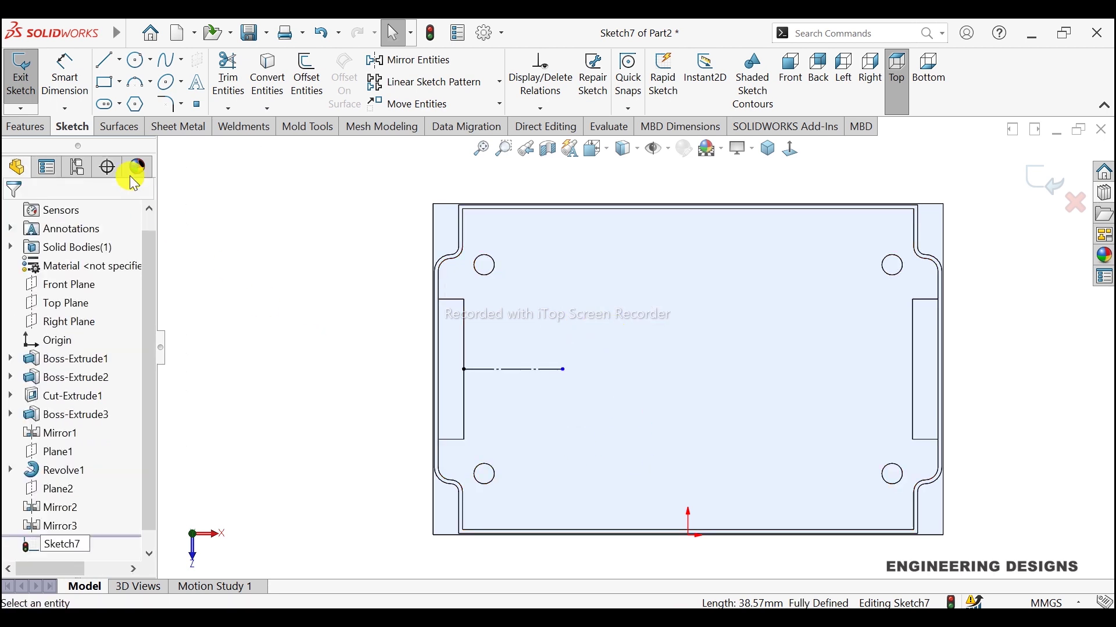
Draw a vertical construction line upward from the origin
click(108, 60)
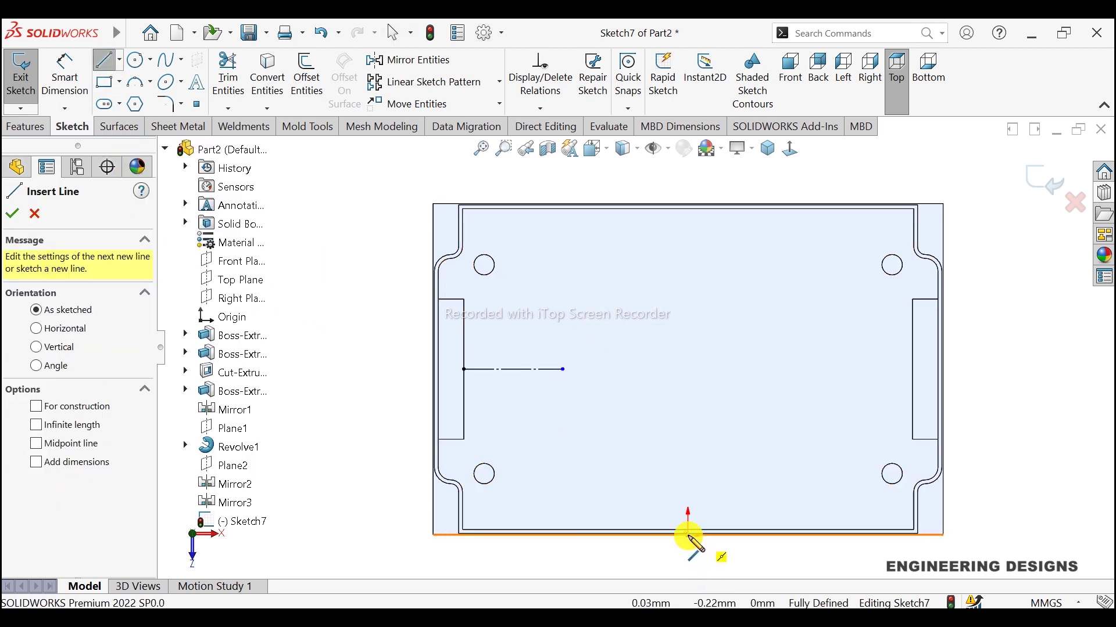
click(689, 530)
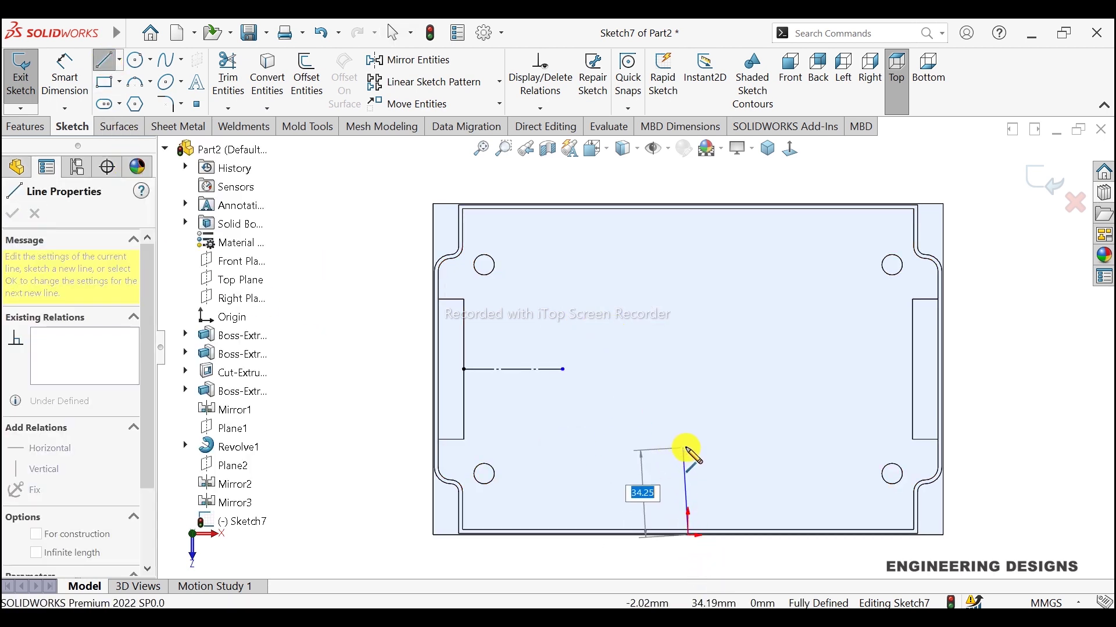
click(688, 446)
right_click(733, 456)
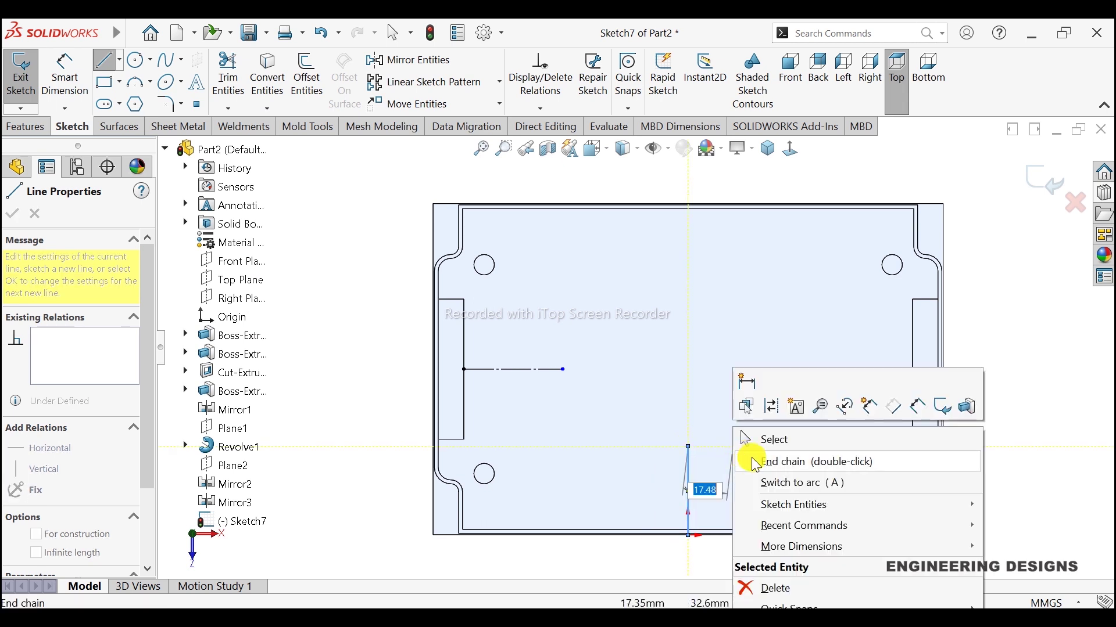
click(771, 414)
scroll(765, 444, up, 2)
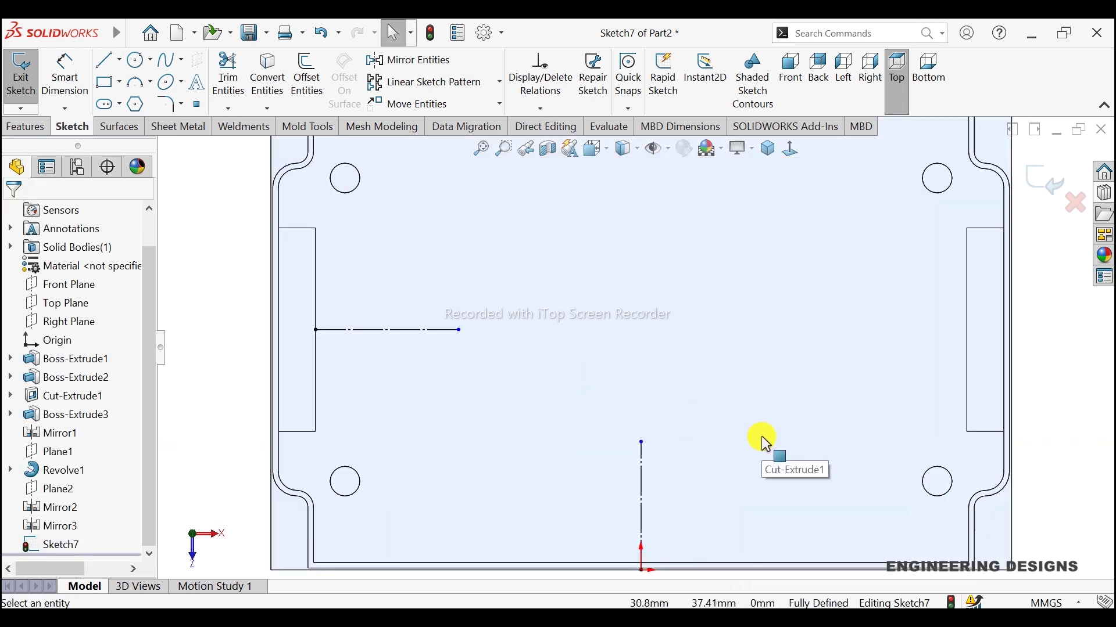
Place three sketch points in the left slot, one at the centerline's left end
key(f)
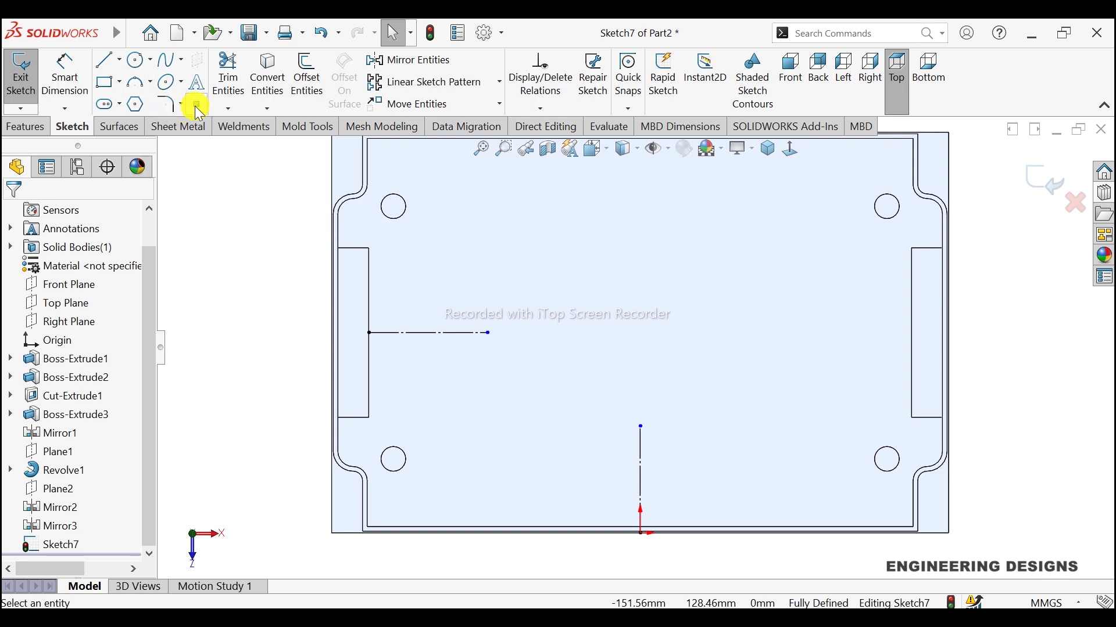
click(196, 106)
click(355, 333)
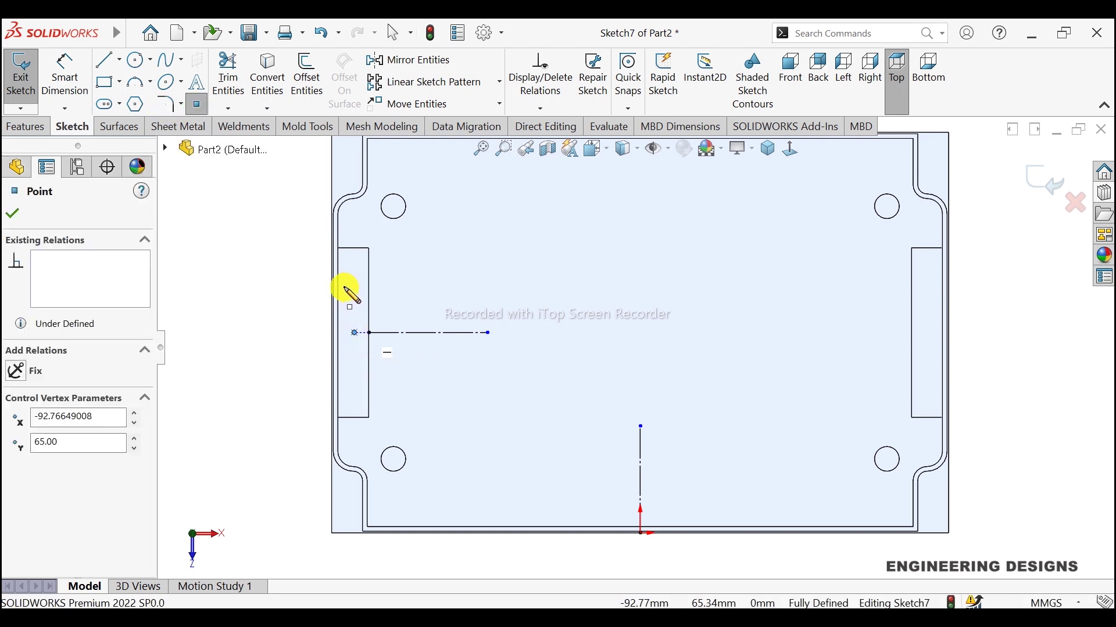
click(354, 269)
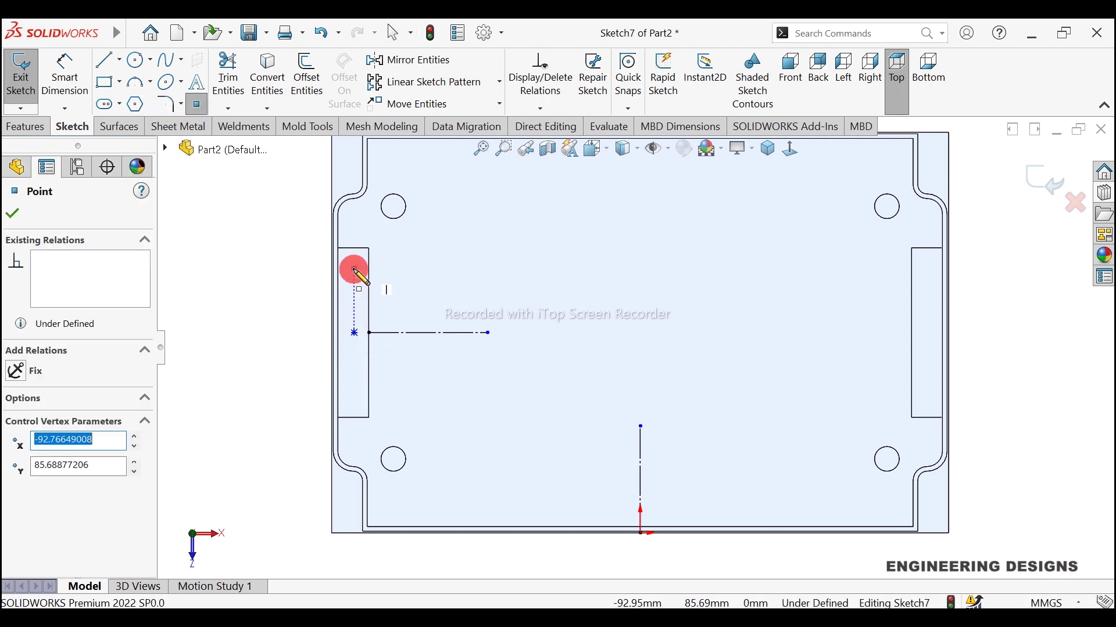
click(354, 399)
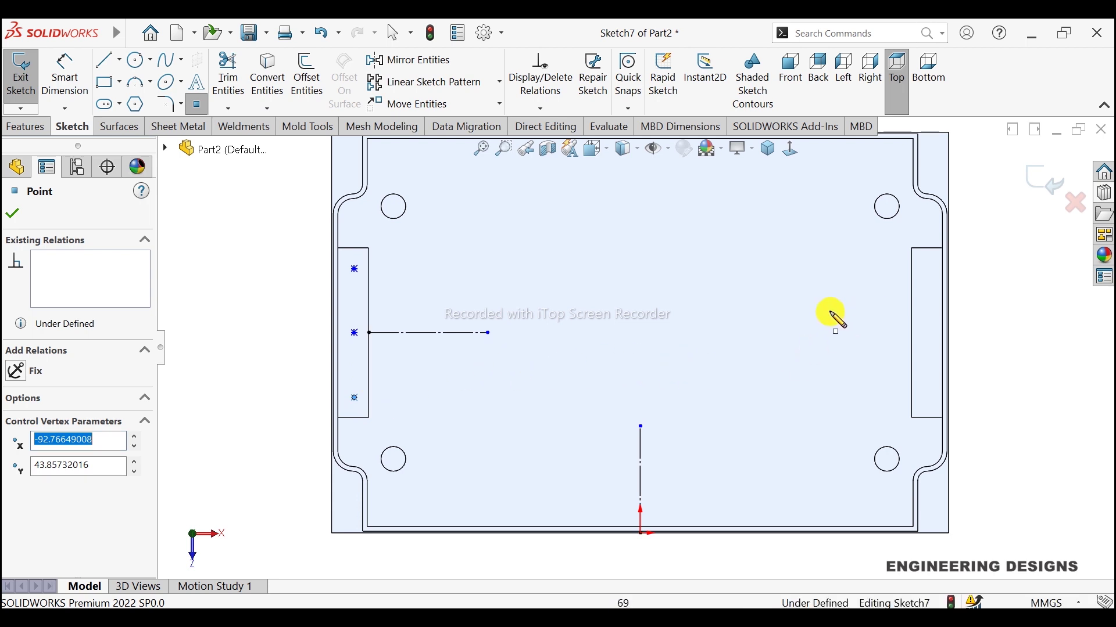
click(11, 214)
Dimension the upper point 20 mm from the horizontal centerline
click(67, 72)
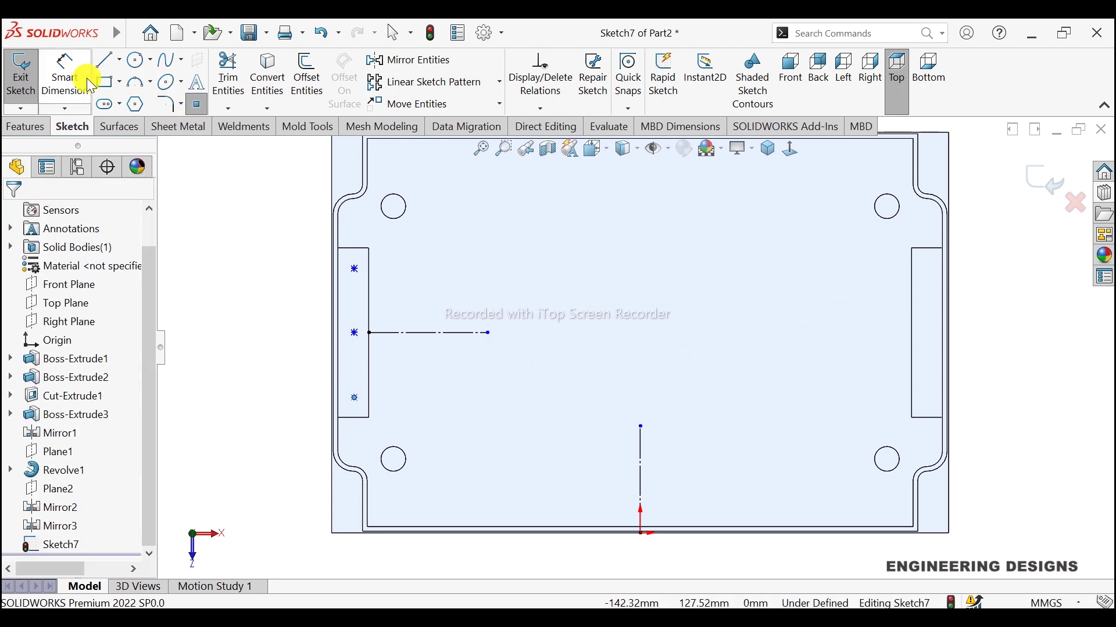
click(401, 334)
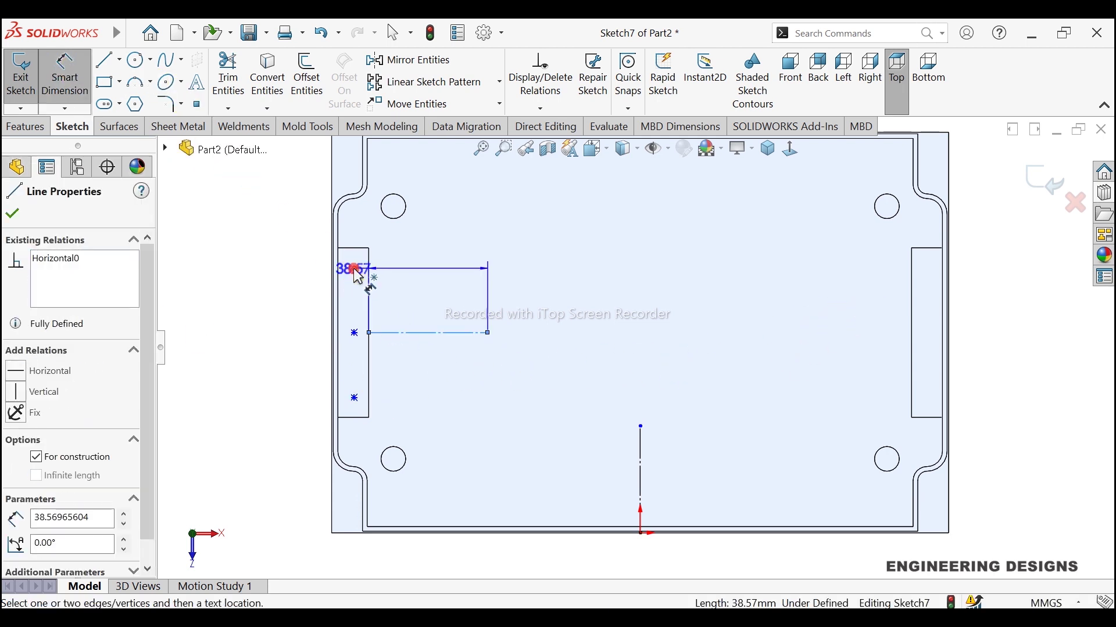
click(354, 269)
click(427, 295)
text(20)
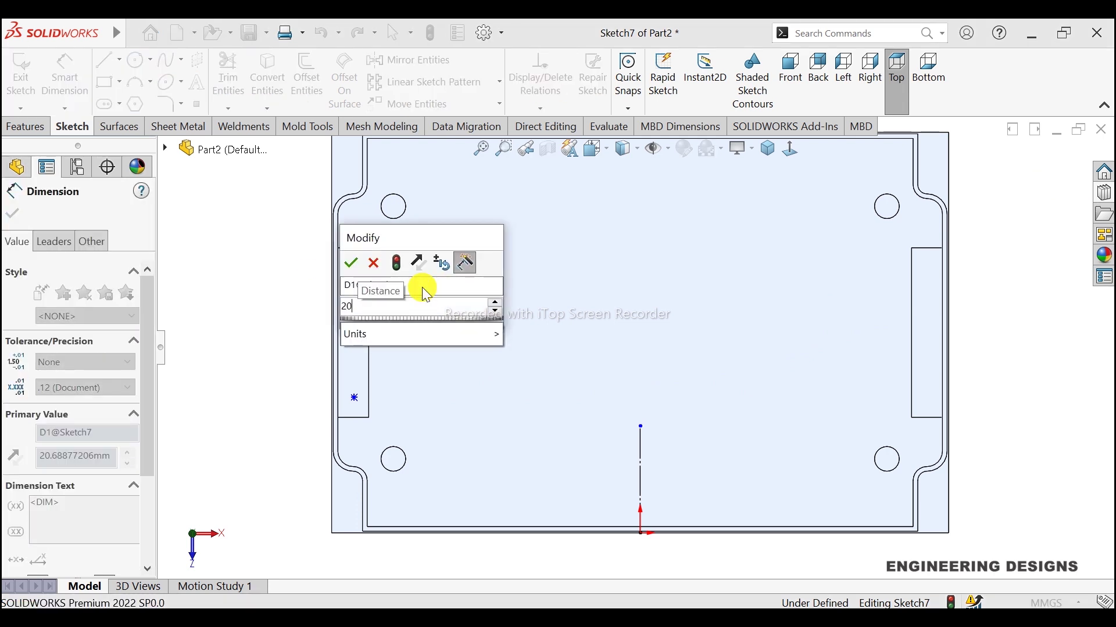
key(Return)
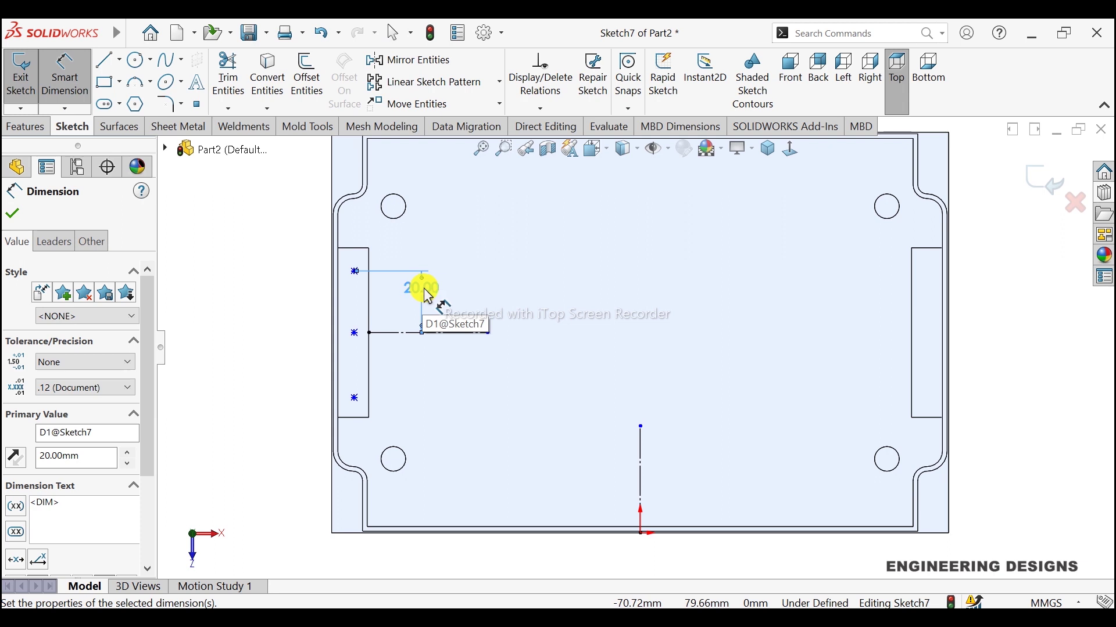
Dimension the upper point 4 mm from the slot's vertical edge
click(355, 272)
click(368, 257)
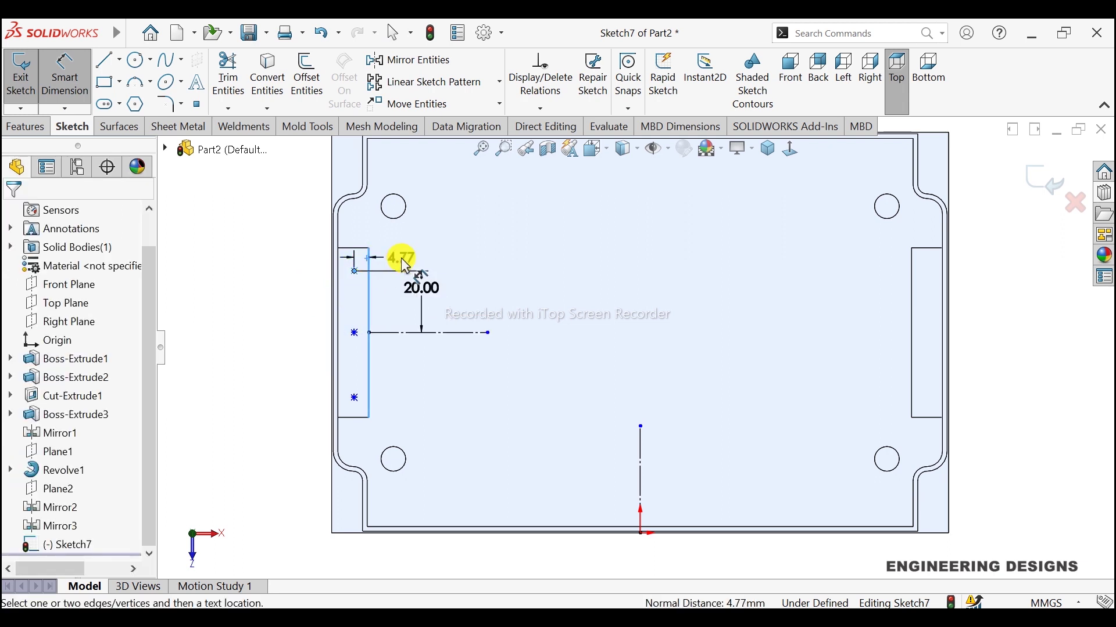
click(405, 265)
text(4)
key(Return)
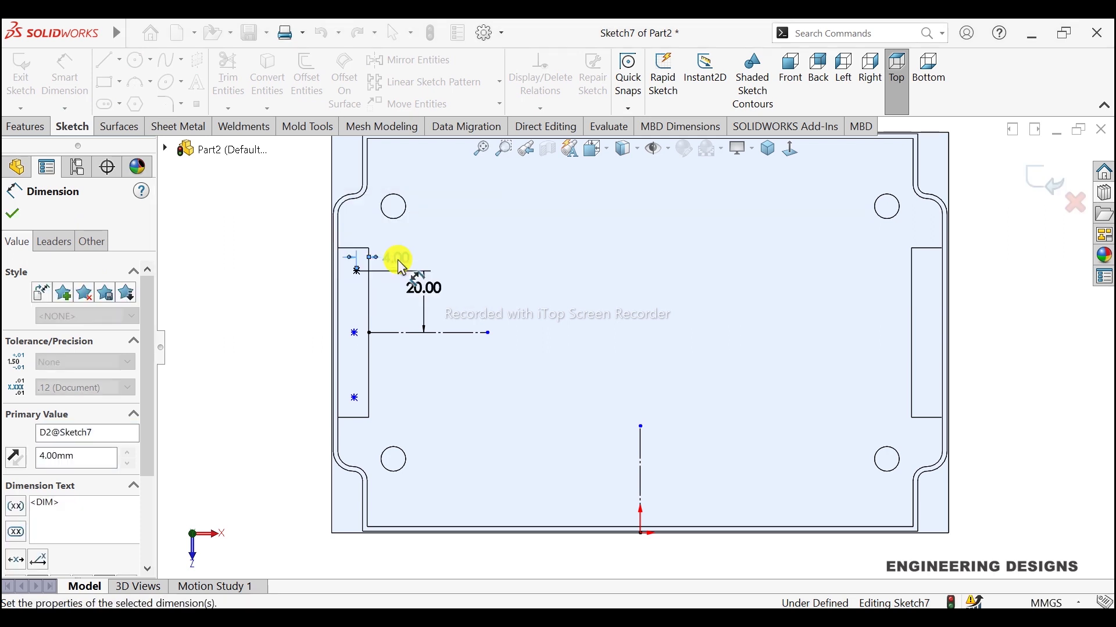
click(17, 214)
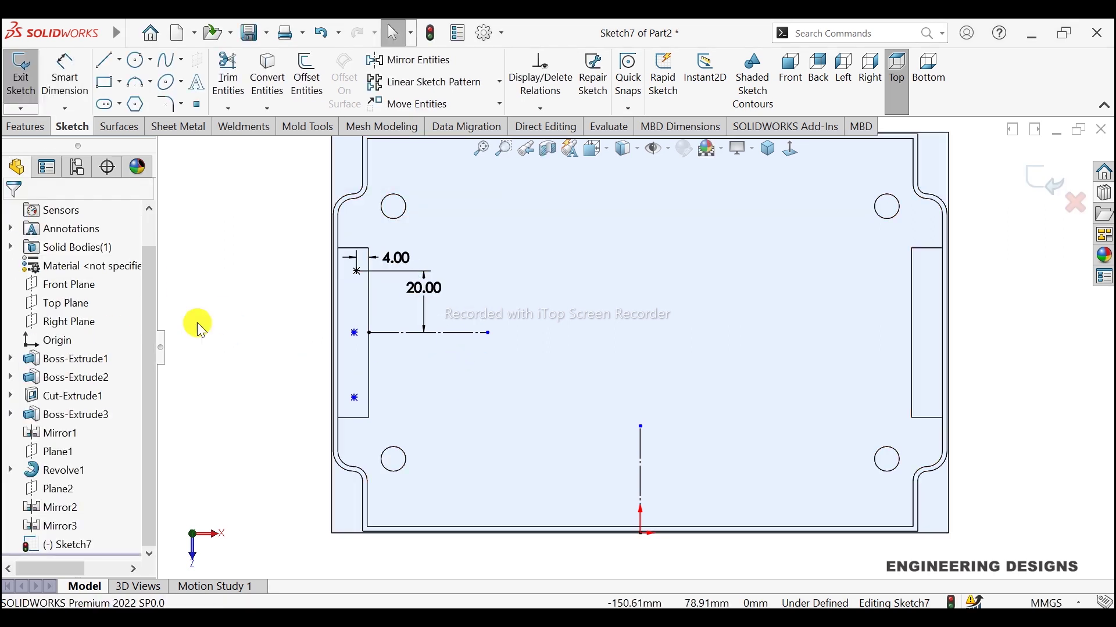
Align the three left points vertically and begin dimensioning the lowest point
click(356, 271)
ctrl+click(354, 333)
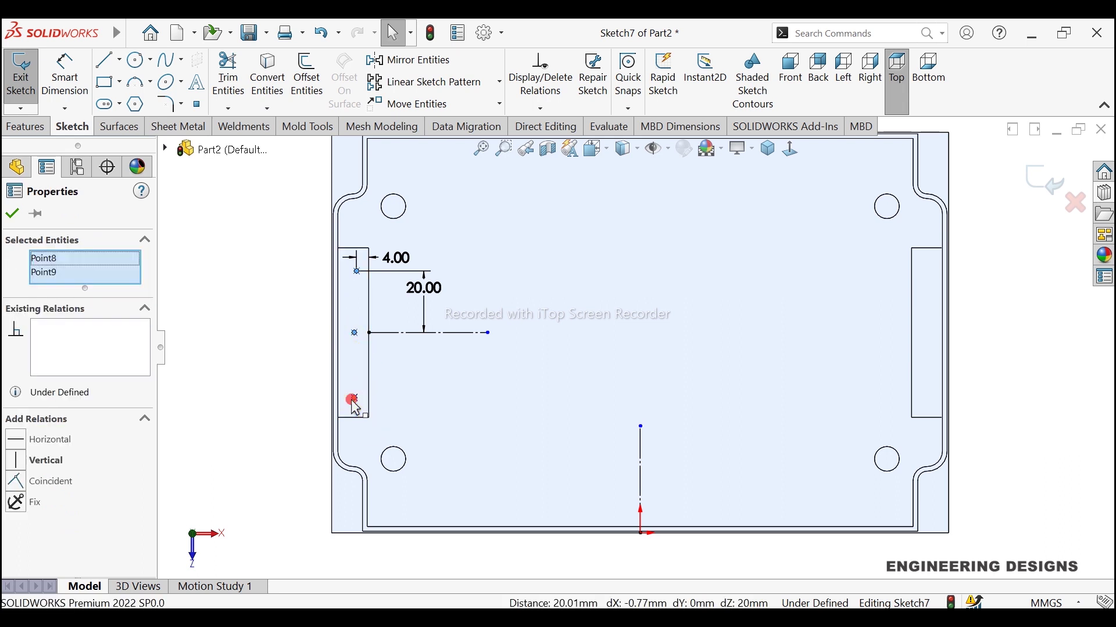
ctrl+click(353, 400)
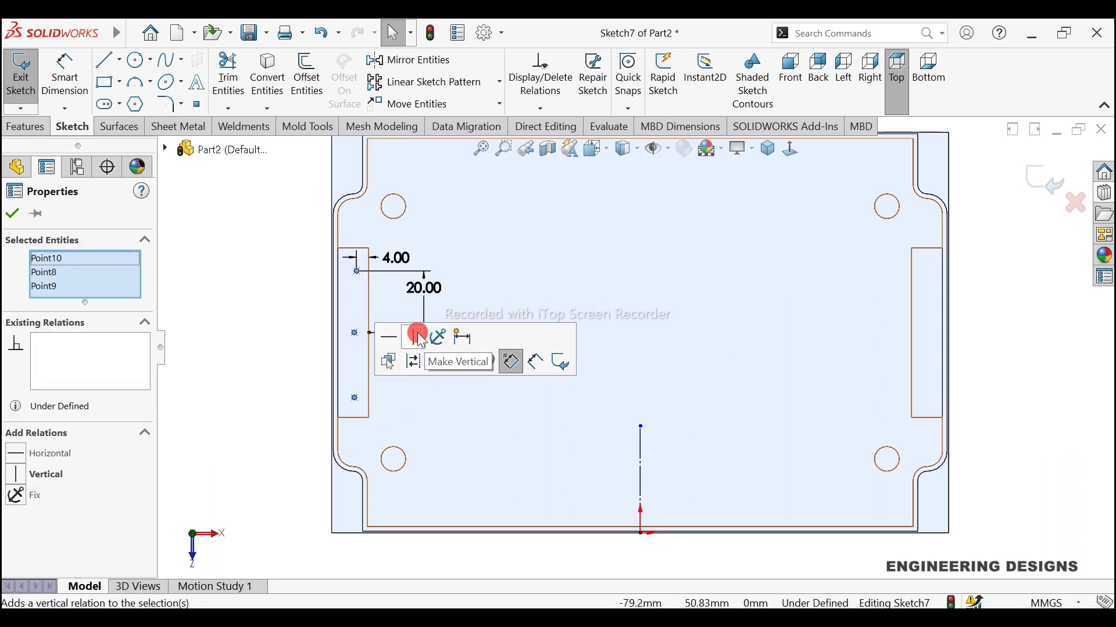
click(420, 338)
click(17, 216)
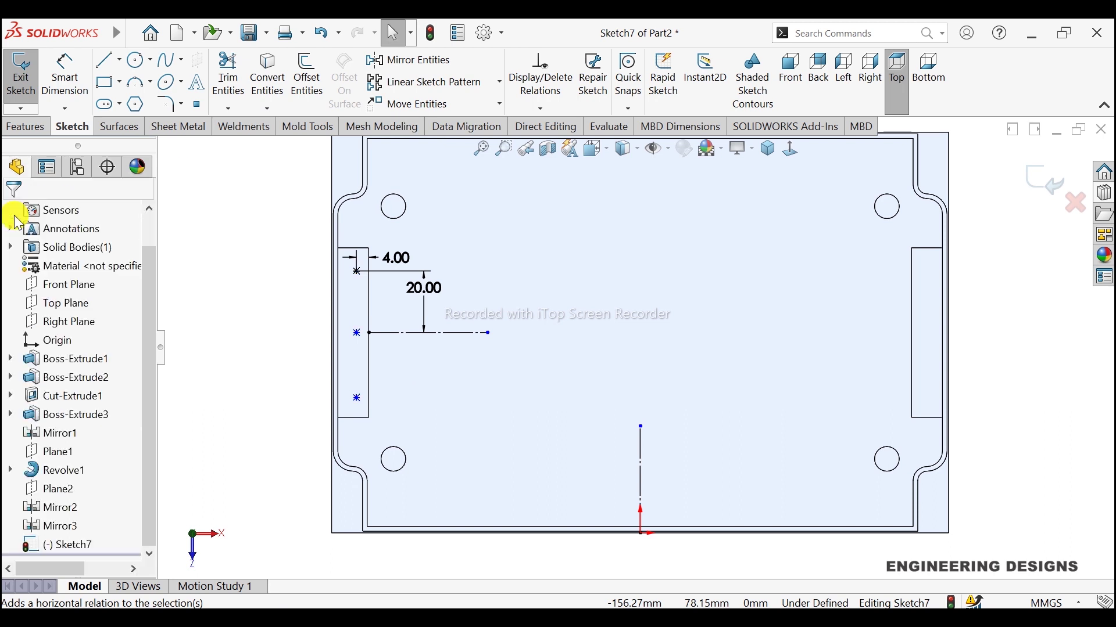
click(66, 84)
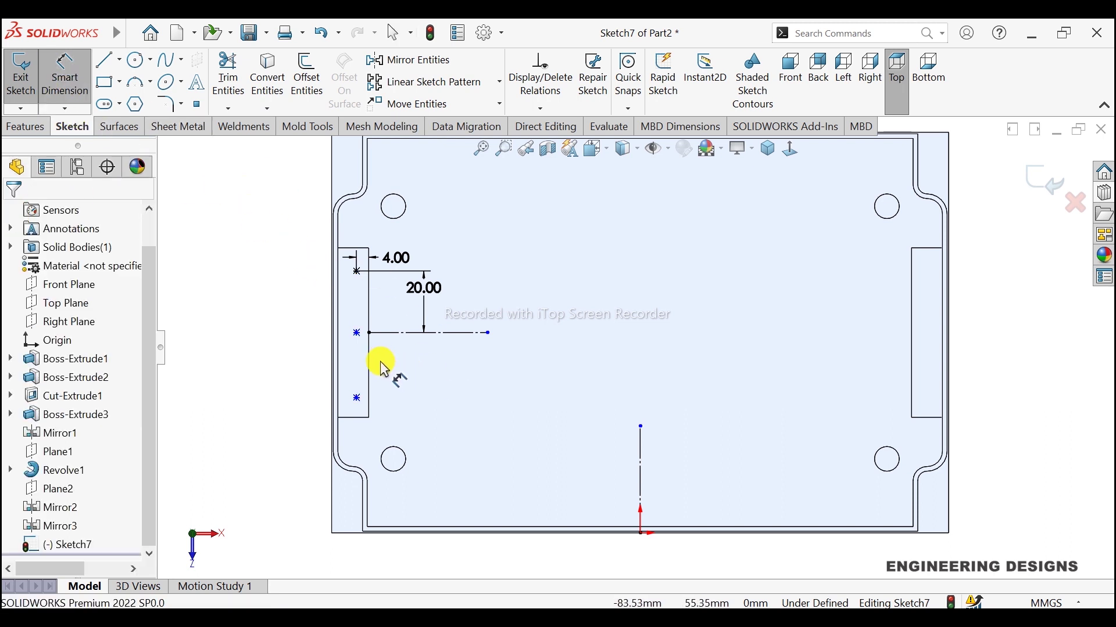
click(357, 335)
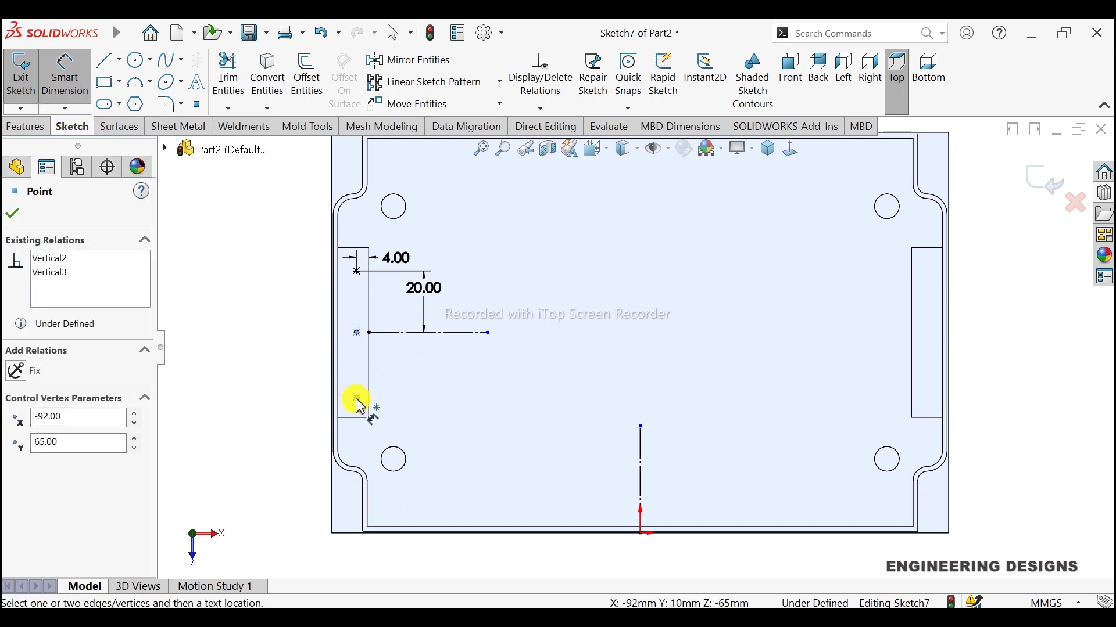
Dimension the lowest point 20 mm from the middle point
click(357, 399)
click(430, 380)
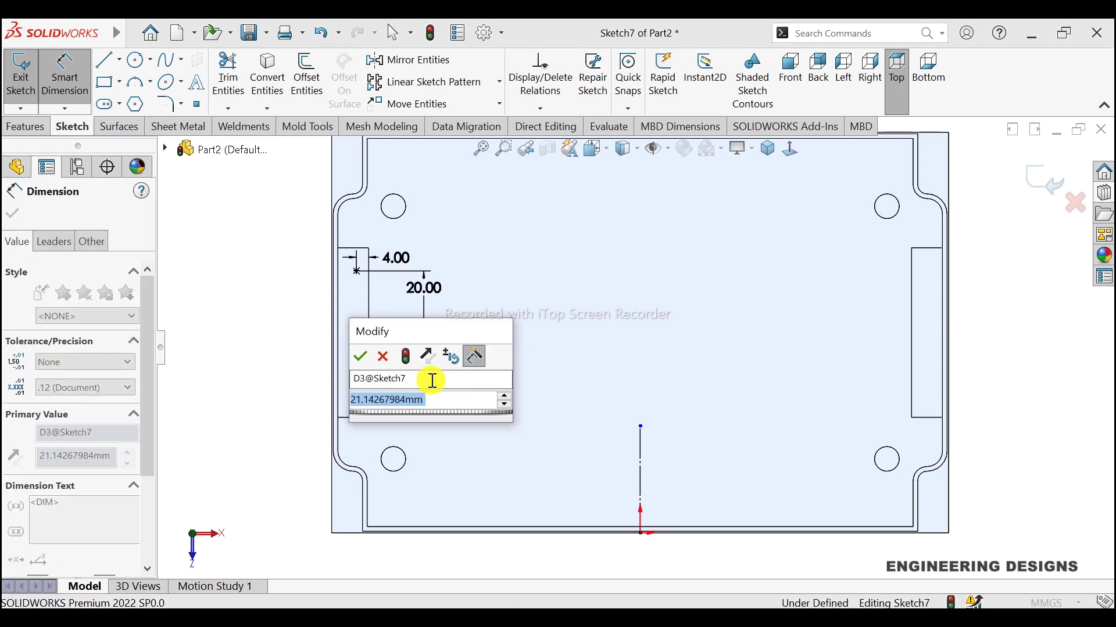
text(20)
key(Return)
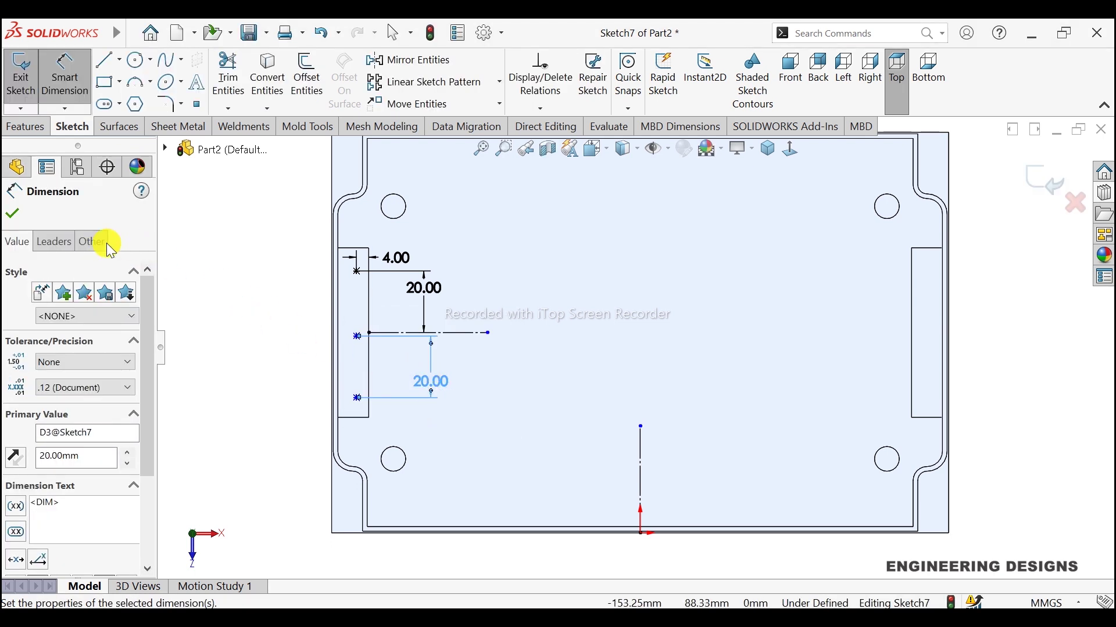
click(19, 216)
Add a Horizontal relation between two points so the sketch is fully defined
click(381, 336)
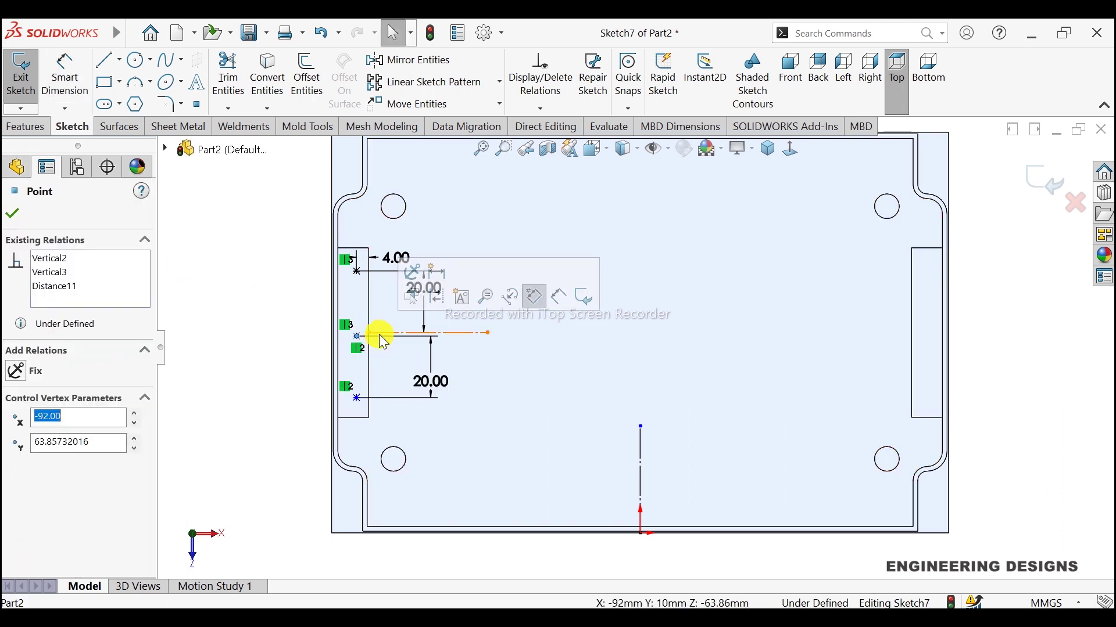
ctrl+click(381, 333)
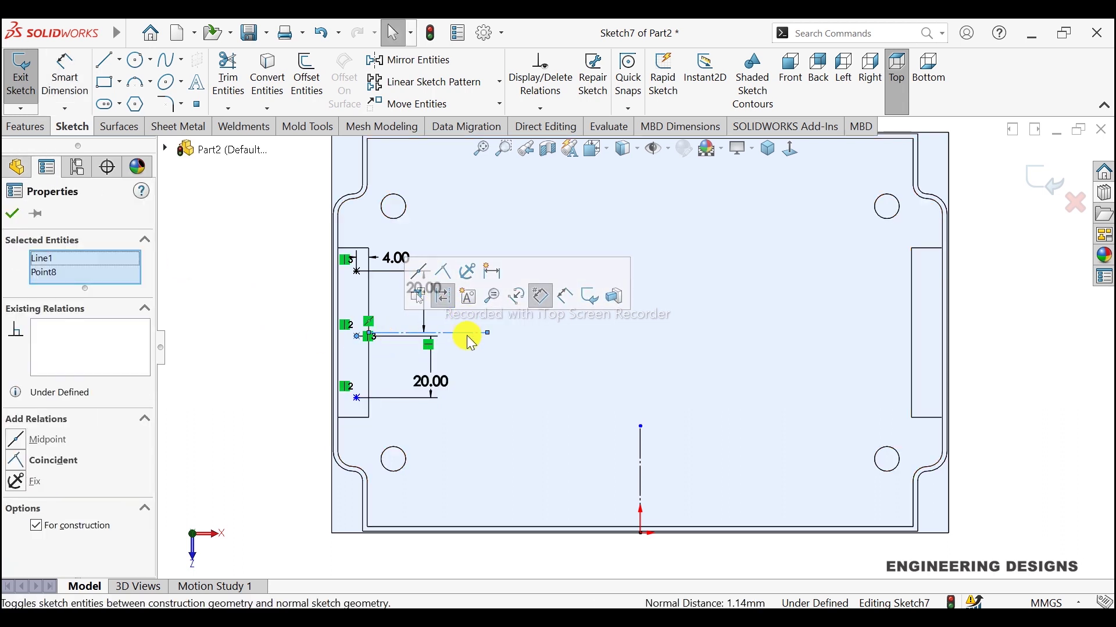
click(306, 356)
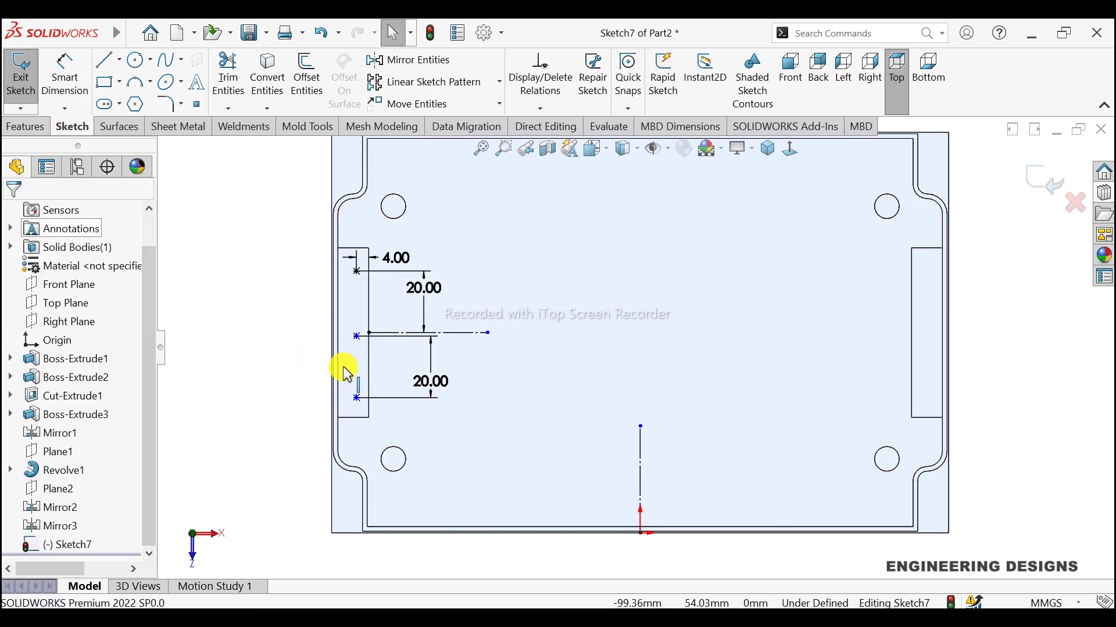
click(356, 337)
ctrl+click(378, 333)
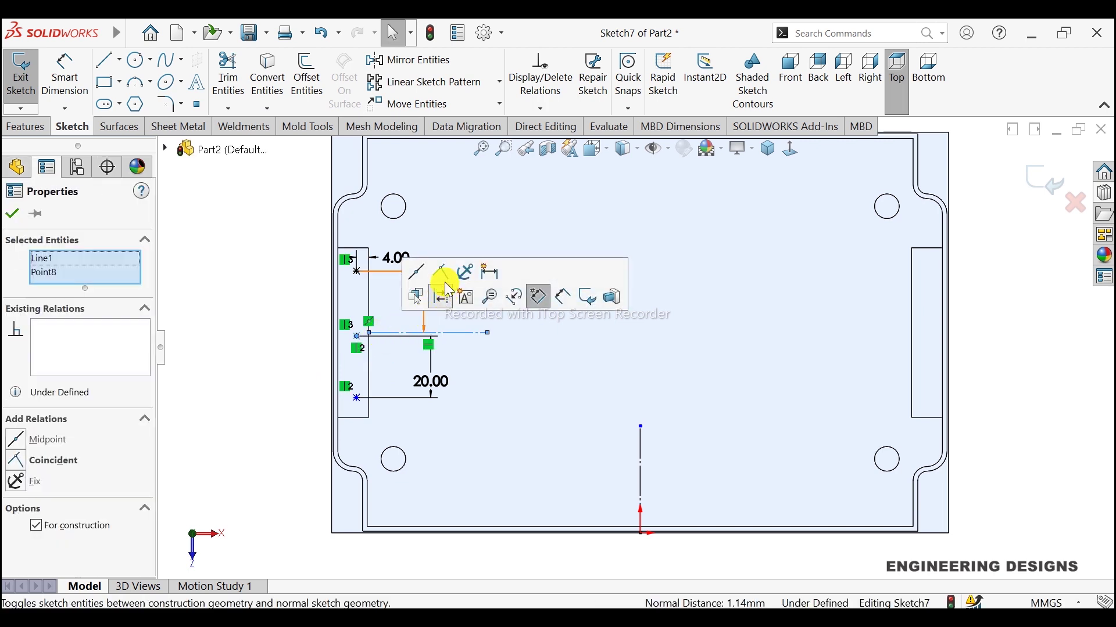
click(294, 317)
scroll(344, 338, down, 3)
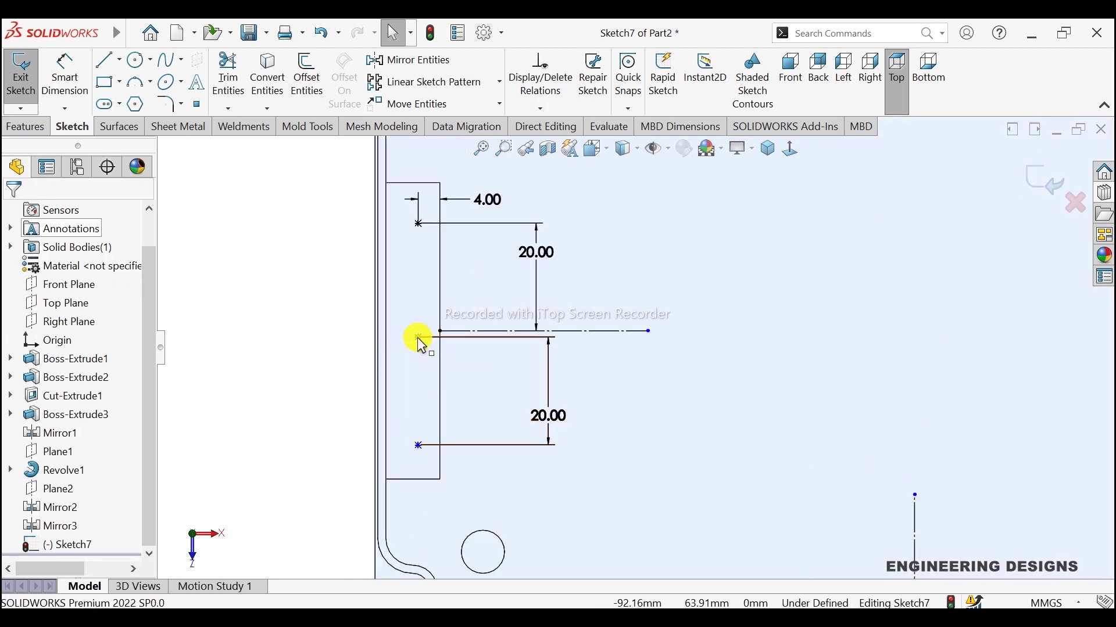
click(418, 337)
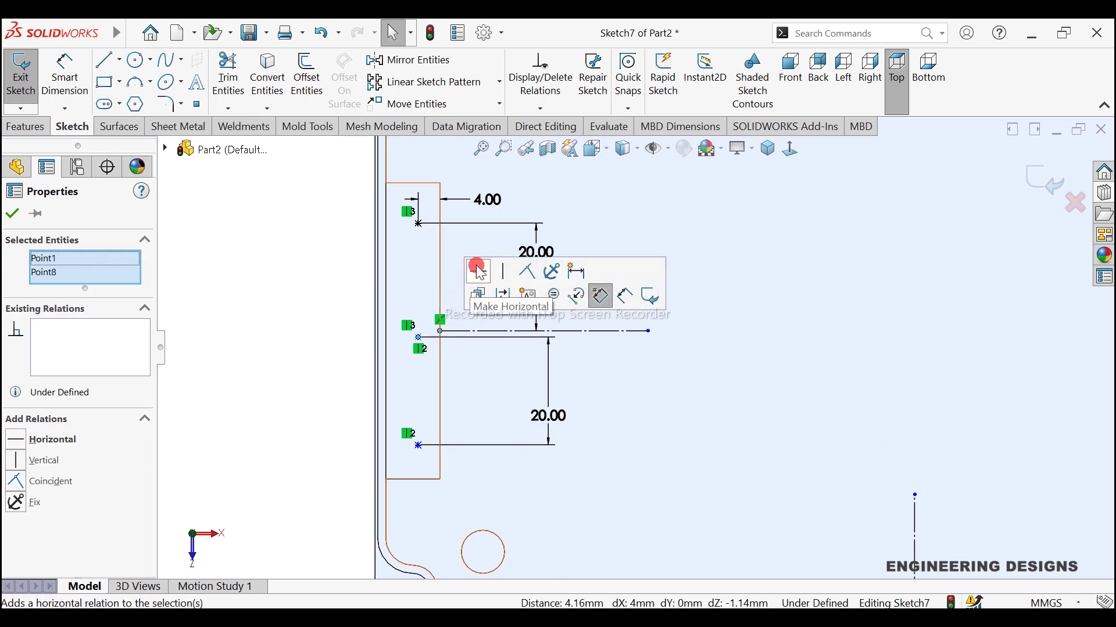
click(480, 273)
click(321, 301)
scroll(613, 386, up, 2)
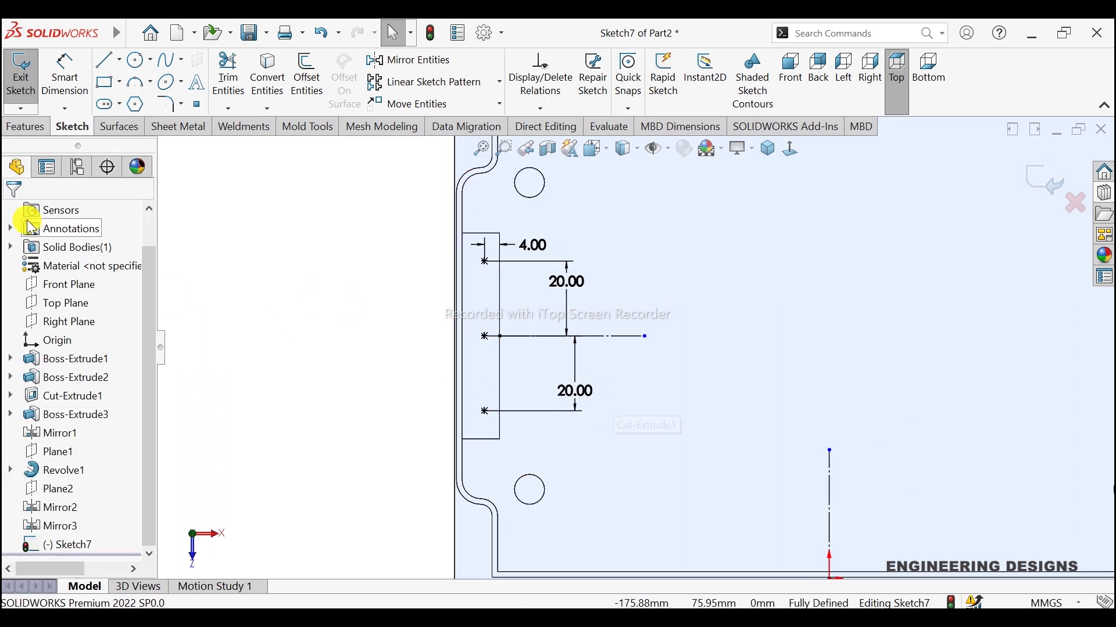
key(f)
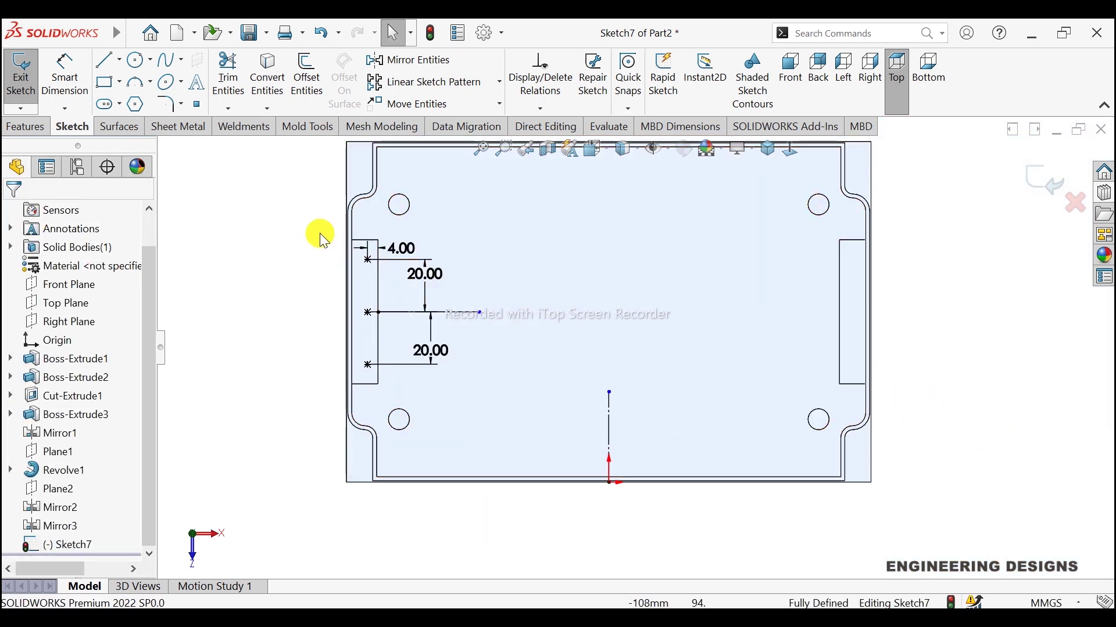
Select the three left sketch points
drag(300, 214, 504, 399)
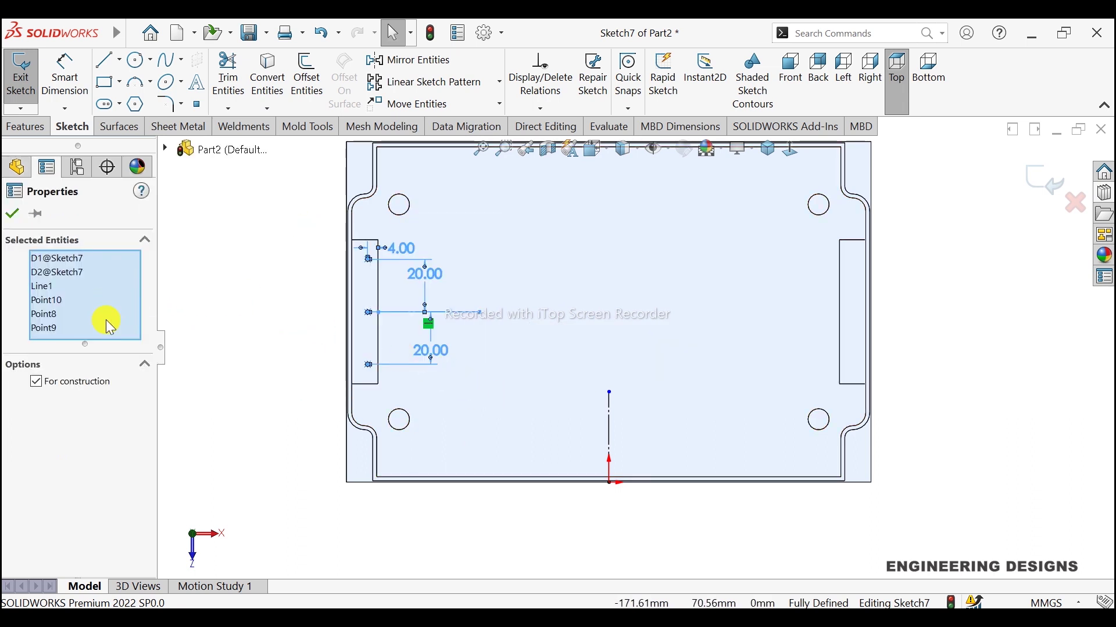
click(312, 297)
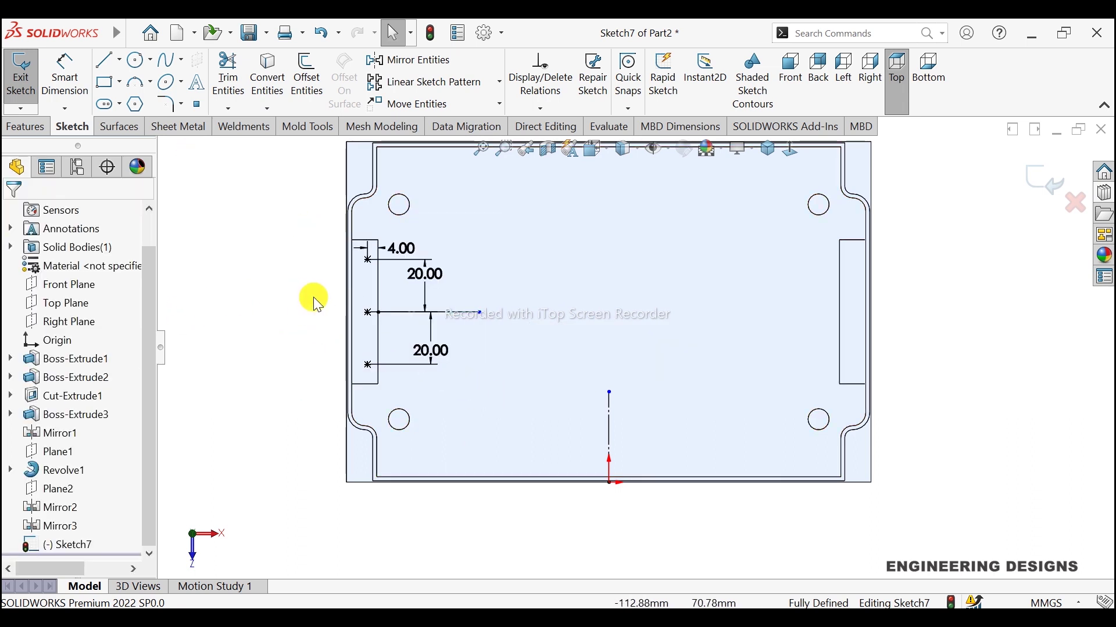
click(367, 260)
ctrl+click(368, 365)
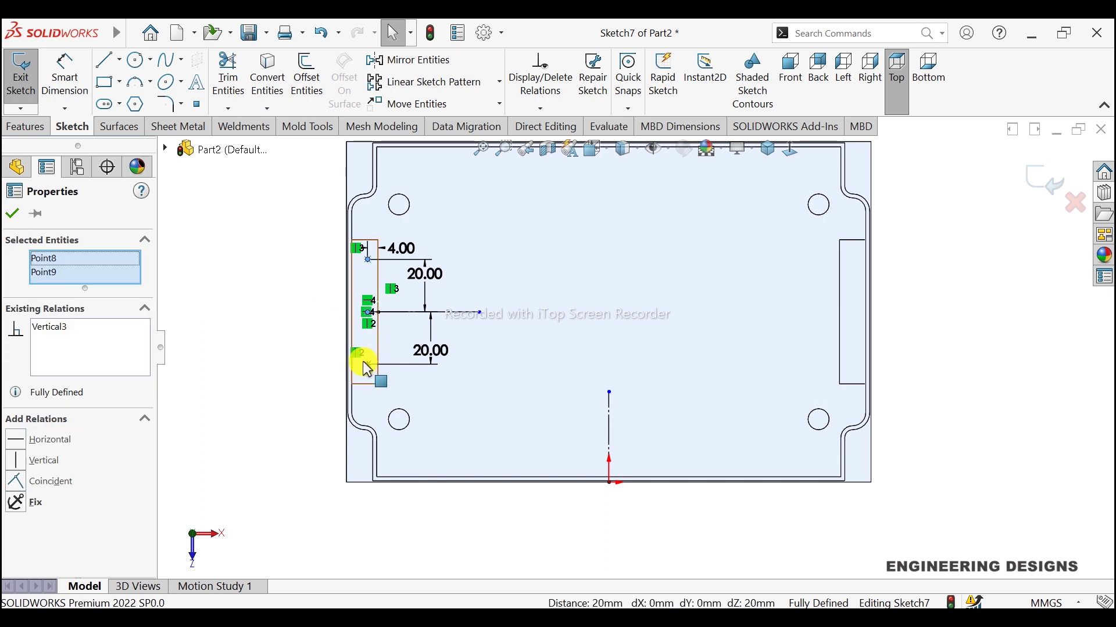
ctrl+click(368, 365)
Mirror the three points about the vertical centerline into the right slot and exit Sketch7
click(408, 60)
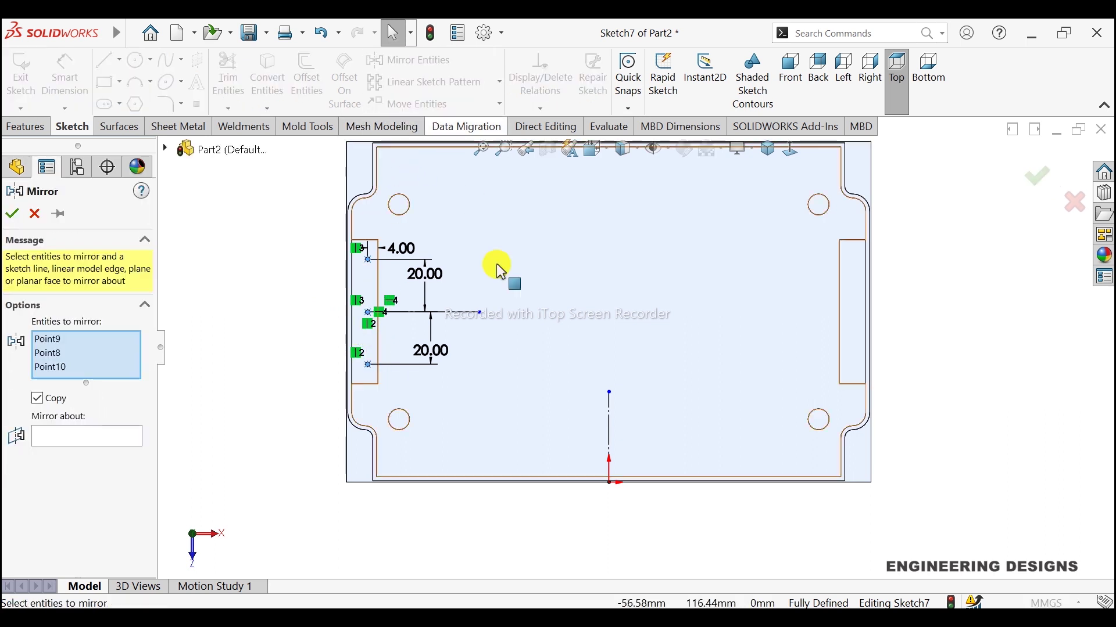
click(105, 433)
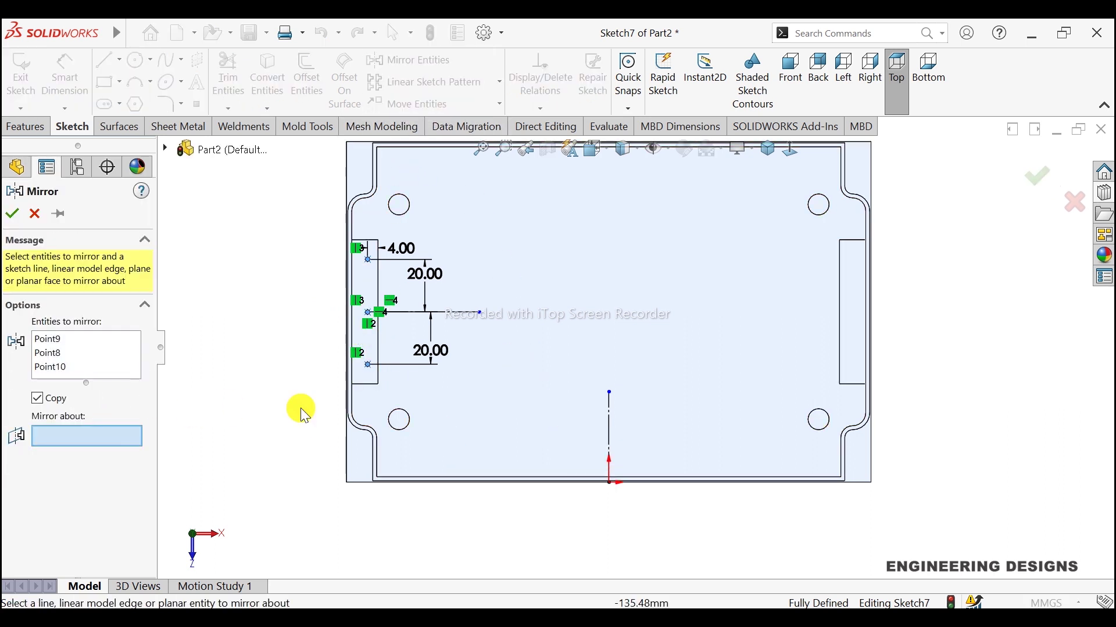
click(607, 409)
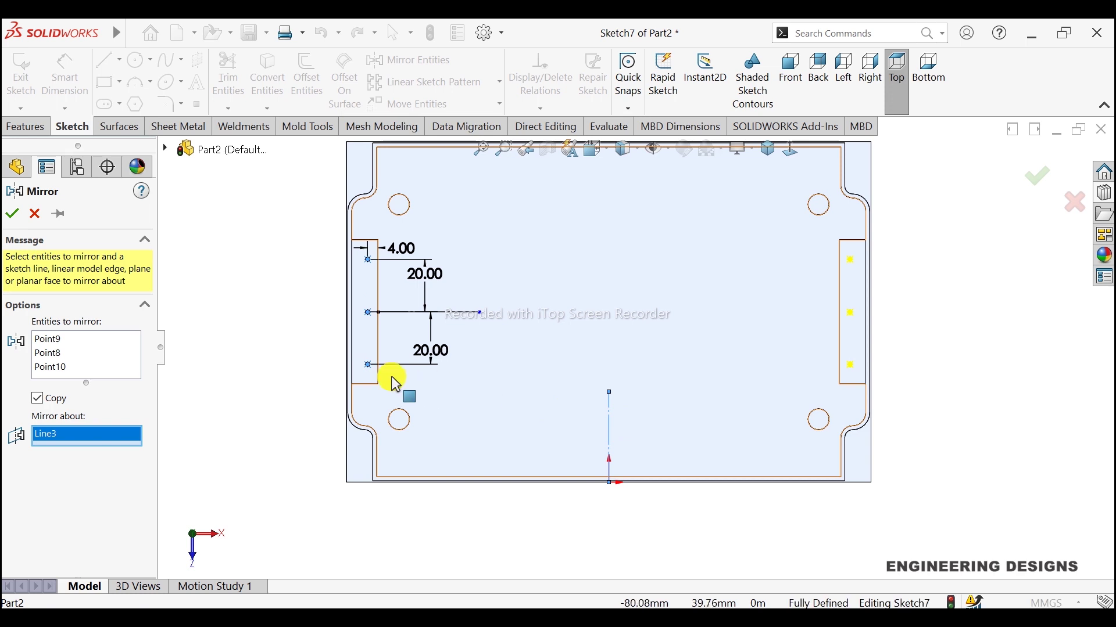
click(14, 214)
scroll(894, 297, up, 2)
scroll(802, 314, down, 2)
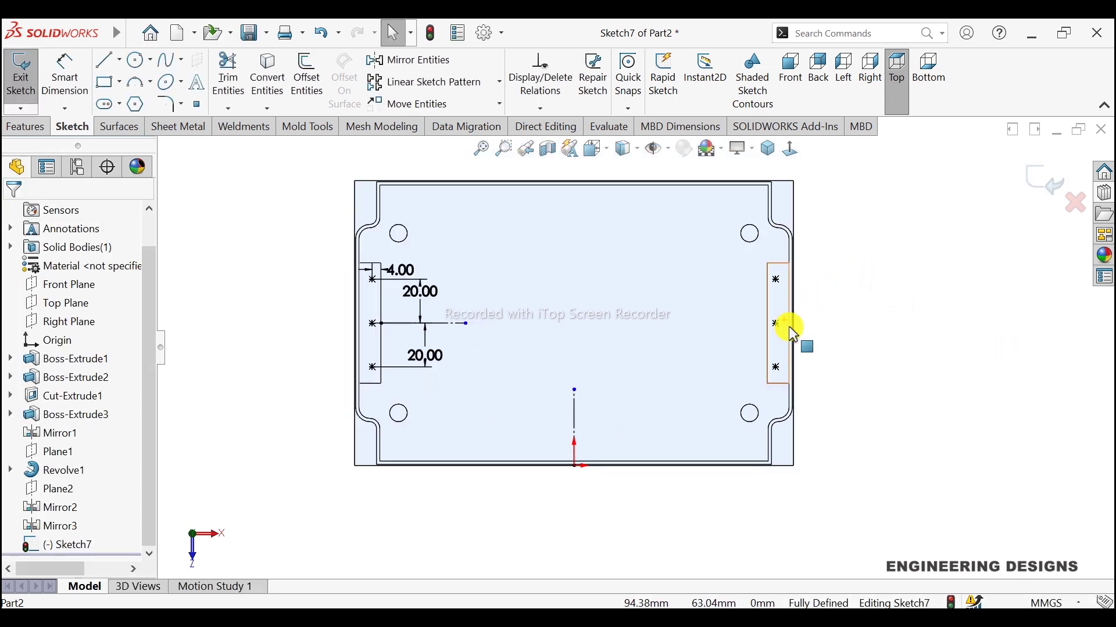
scroll(789, 326, down, 1)
key(f)
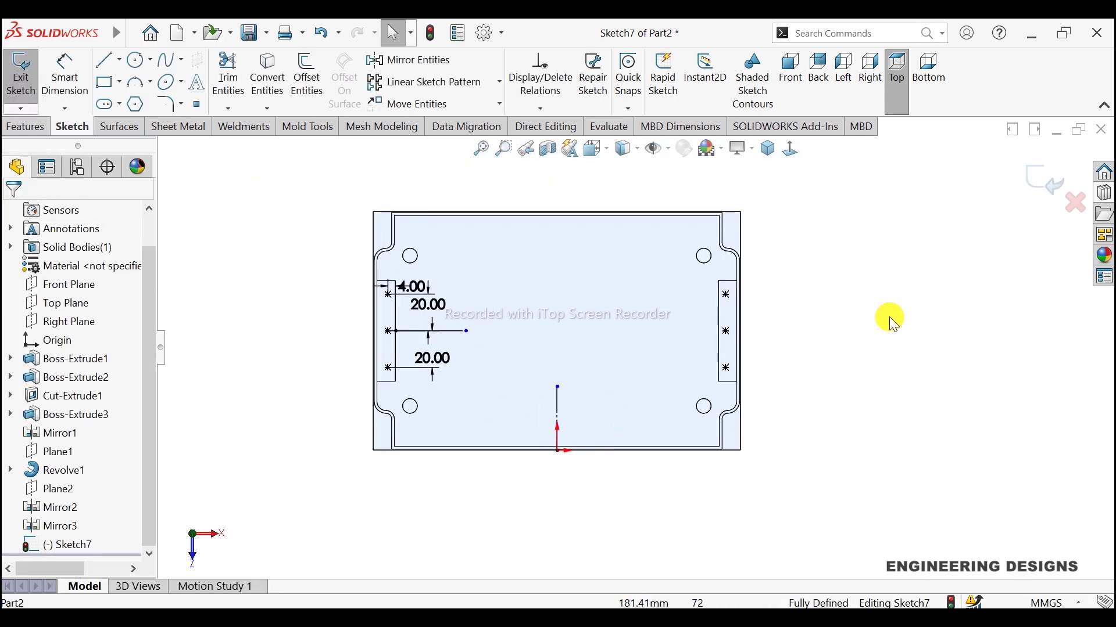
click(1046, 182)
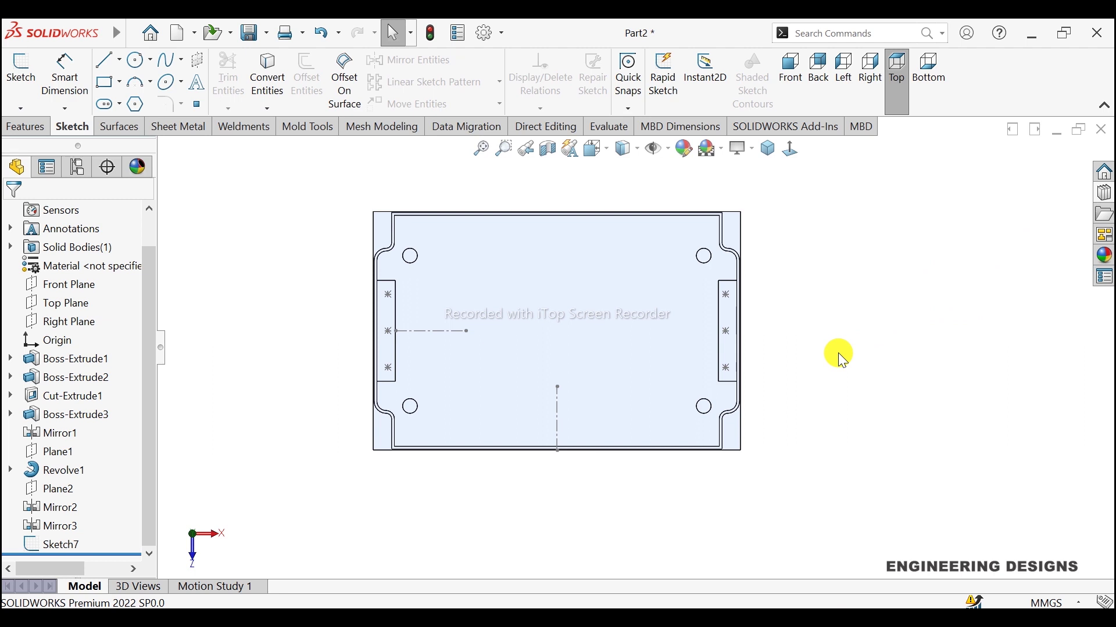
Configure a Hole Wizard hole as ANSI Metric drill size Ø3.3, Through All
click(27, 126)
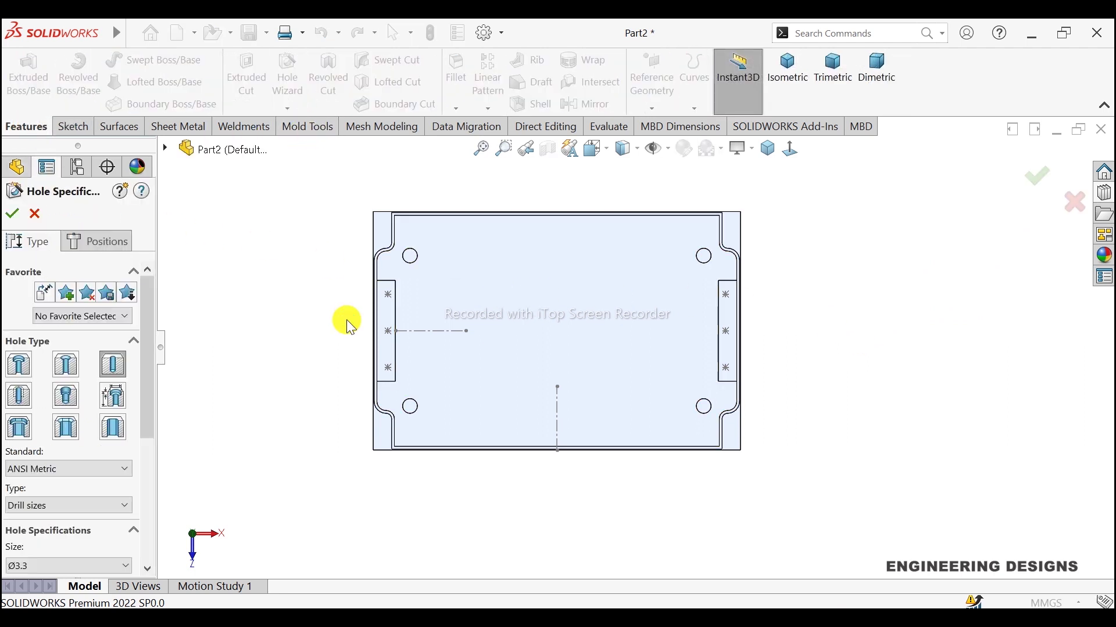
scroll(139, 334, down, 2)
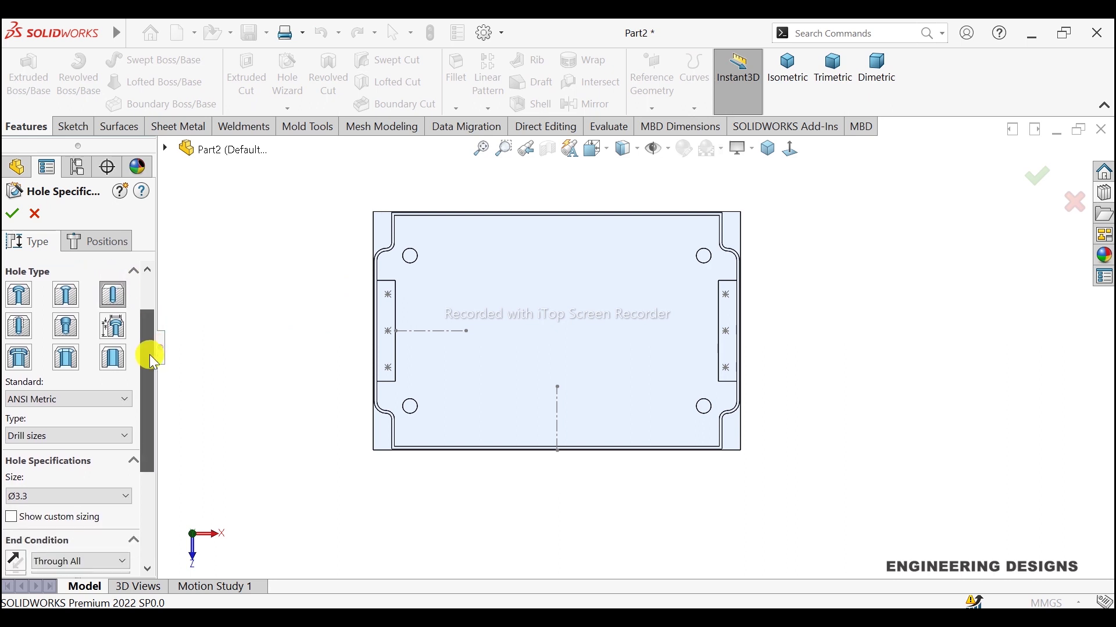
scroll(149, 356, down, 1)
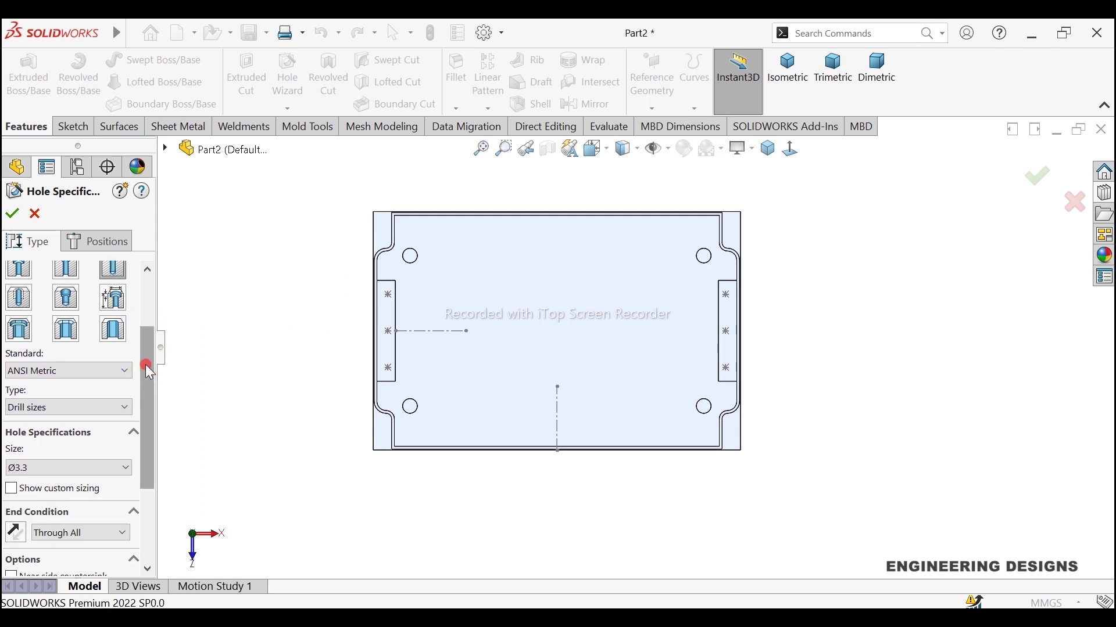
scroll(145, 367, down, 1)
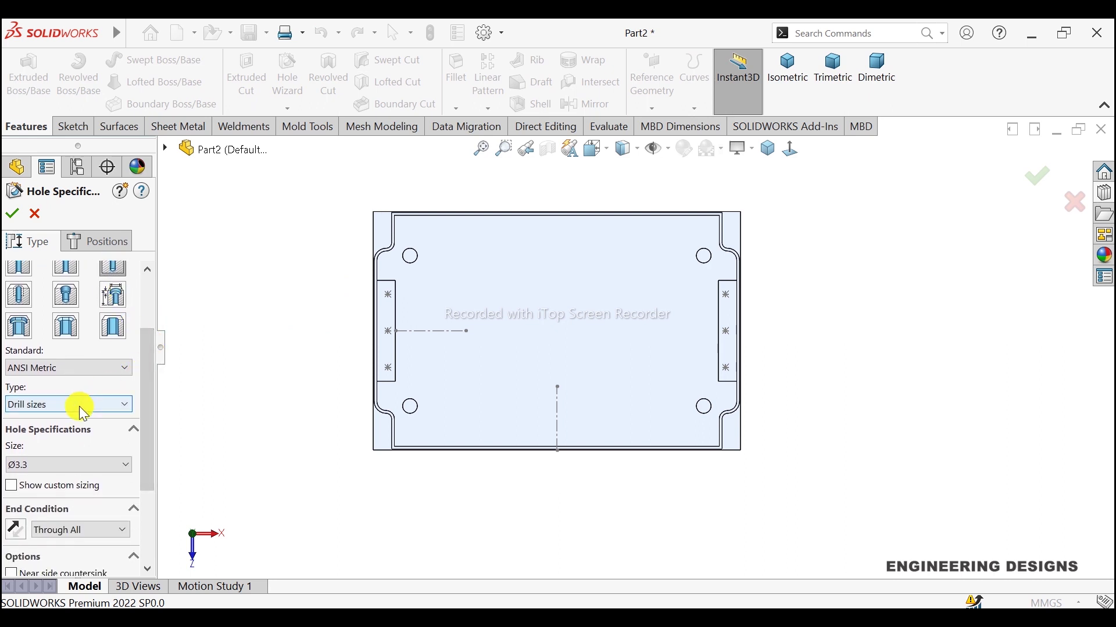
click(79, 367)
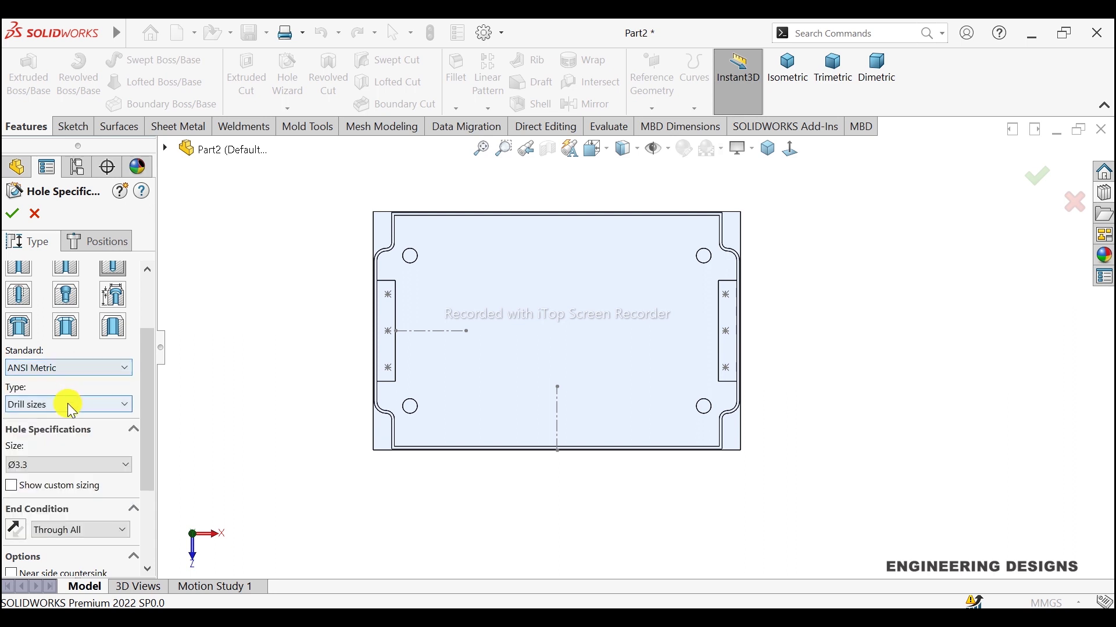
click(70, 405)
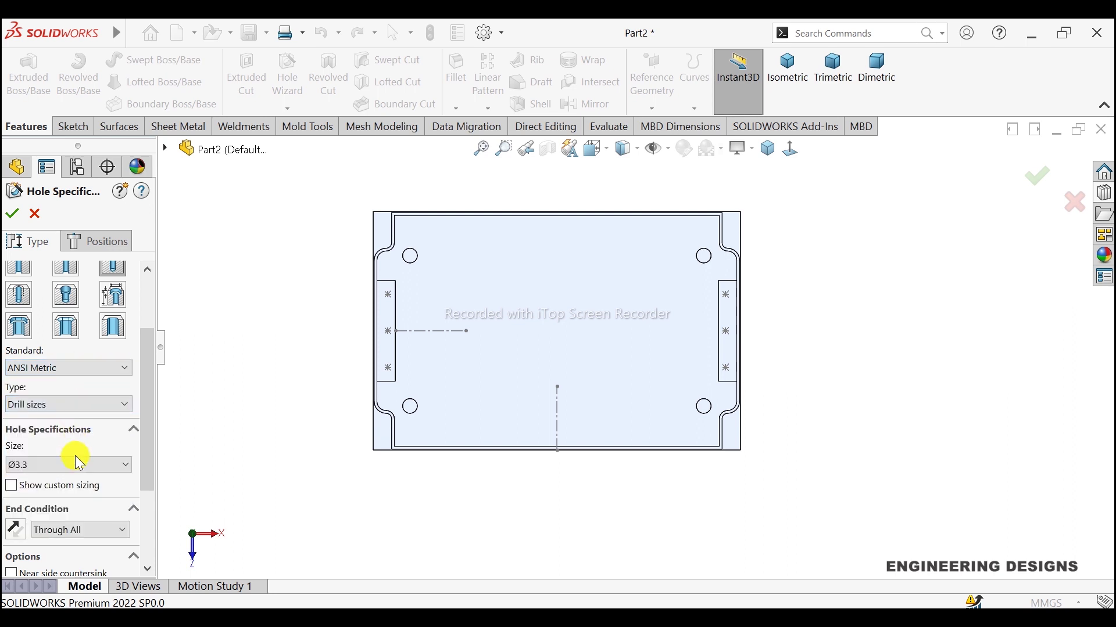
click(75, 455)
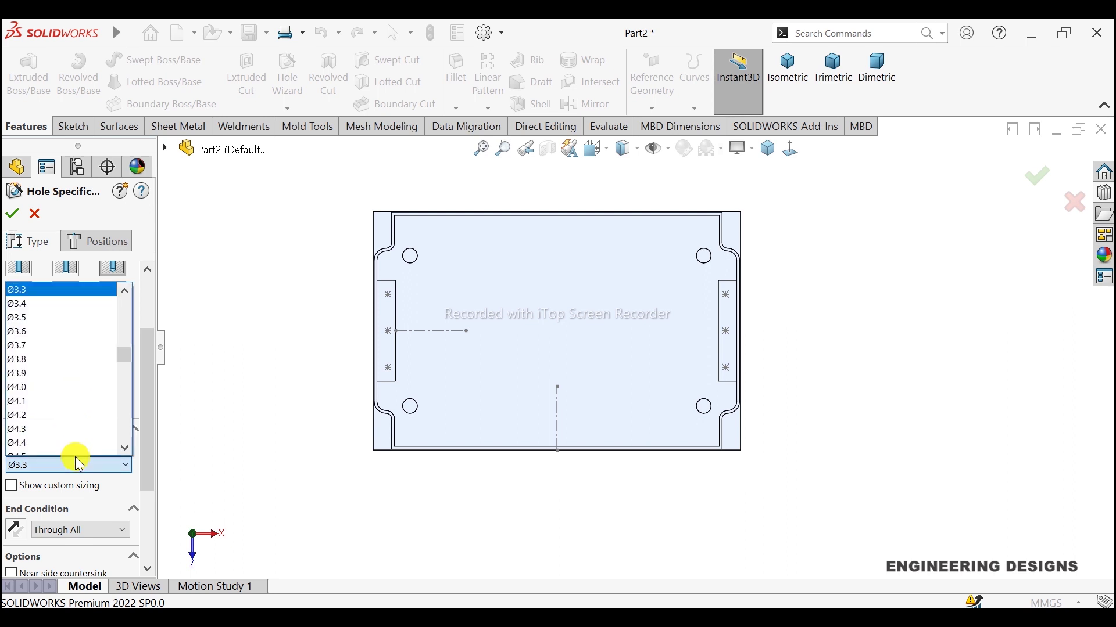
click(75, 457)
scroll(148, 441, down, 2)
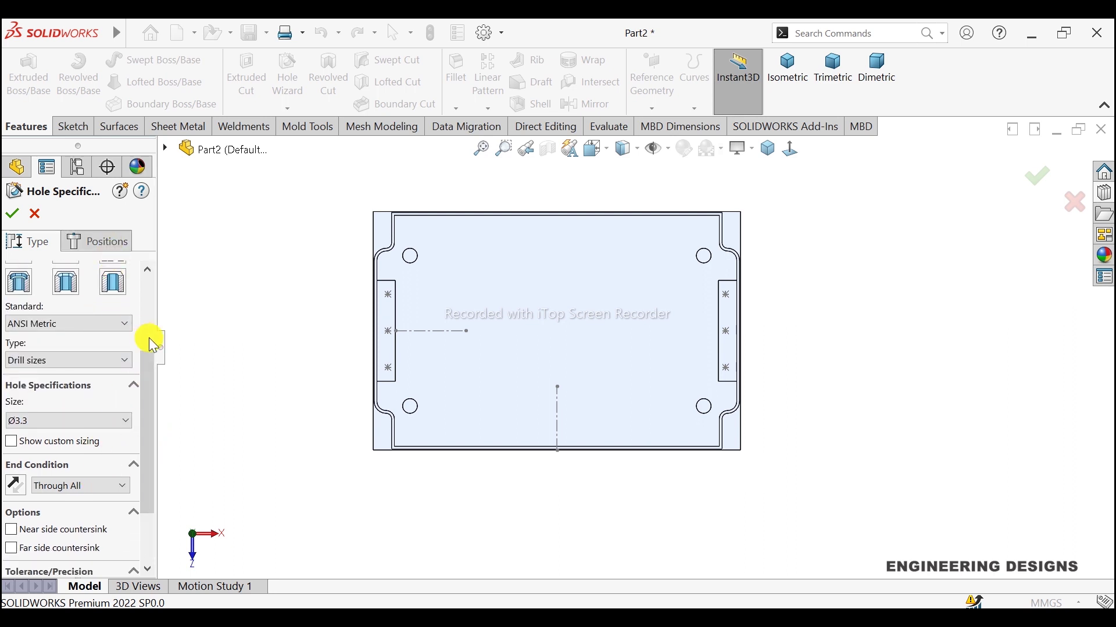
click(104, 241)
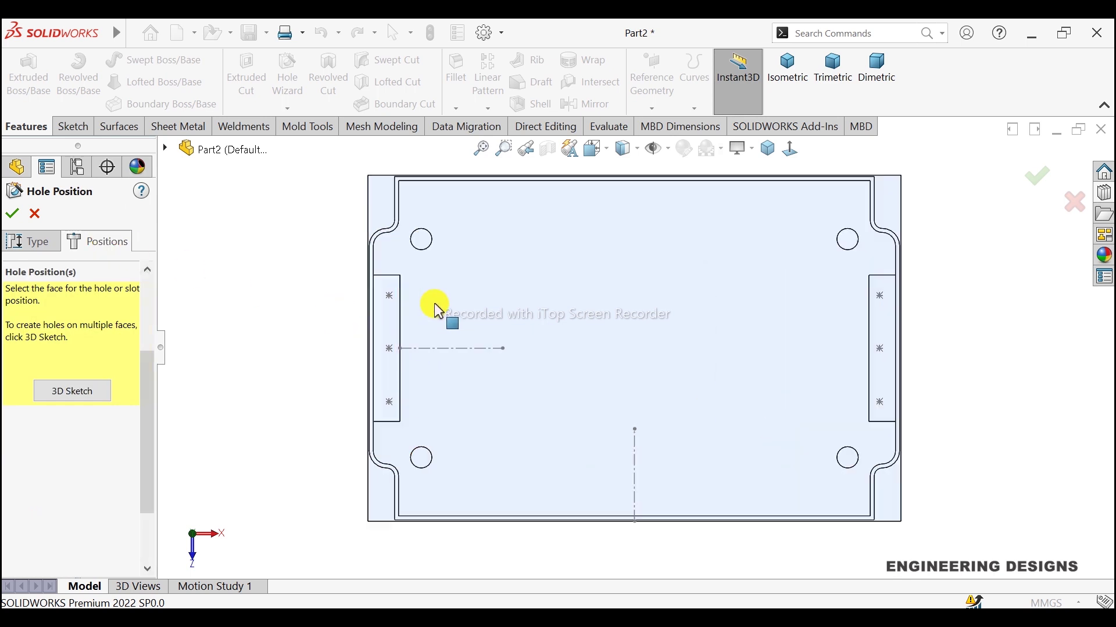
Pick the floor face and place hole points on the right strip
click(388, 316)
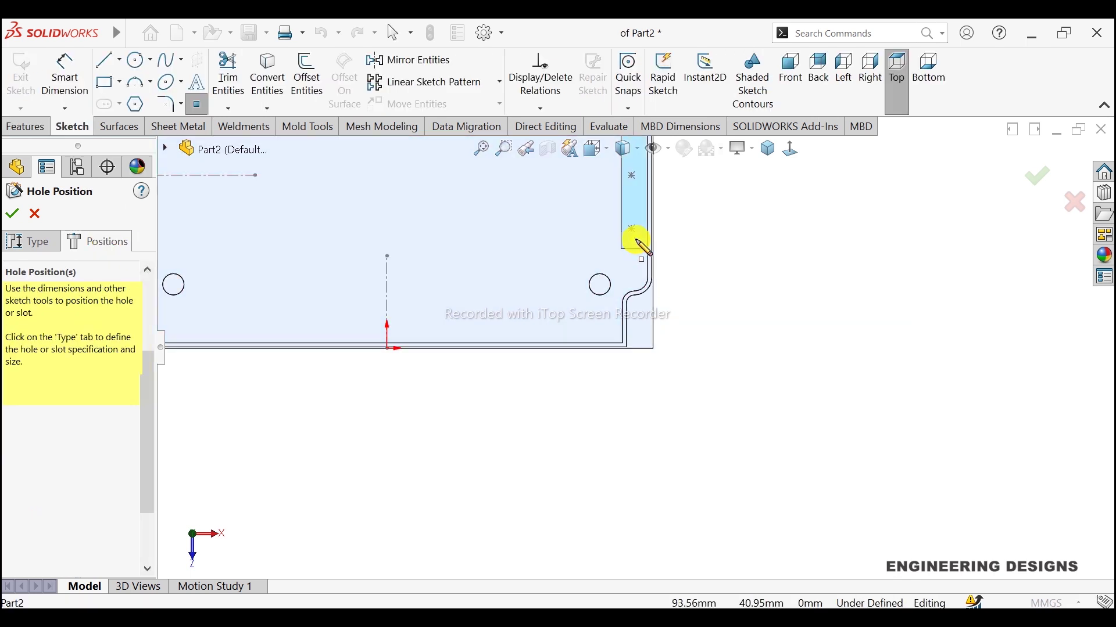
scroll(639, 247, down, 2)
scroll(634, 268, down, 2)
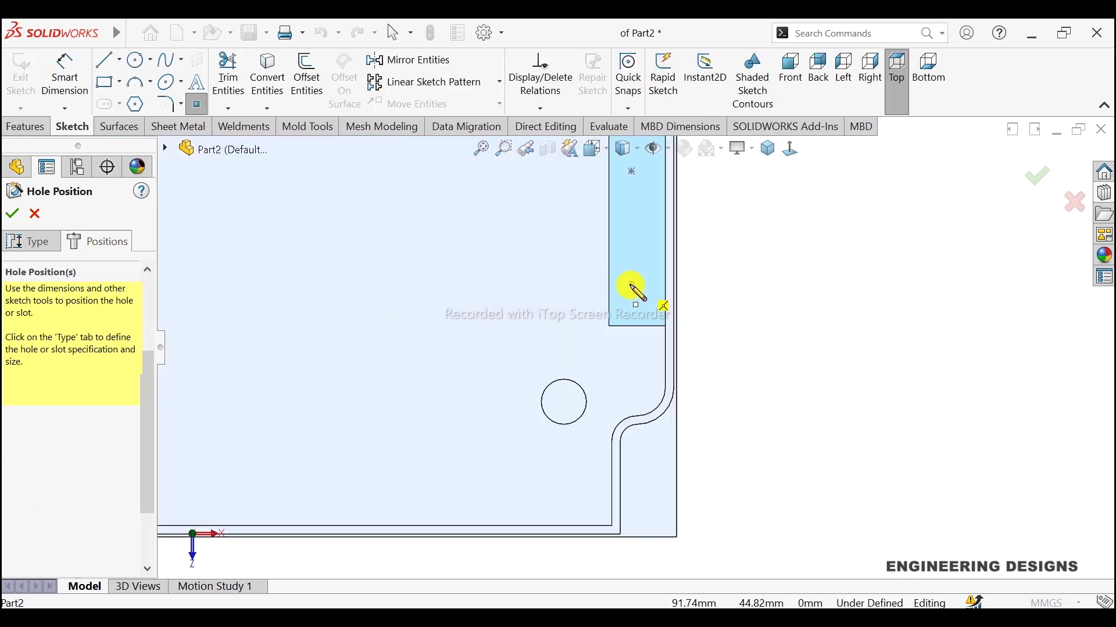
click(633, 285)
ctrl+middle_drag(636, 242, 642, 300)
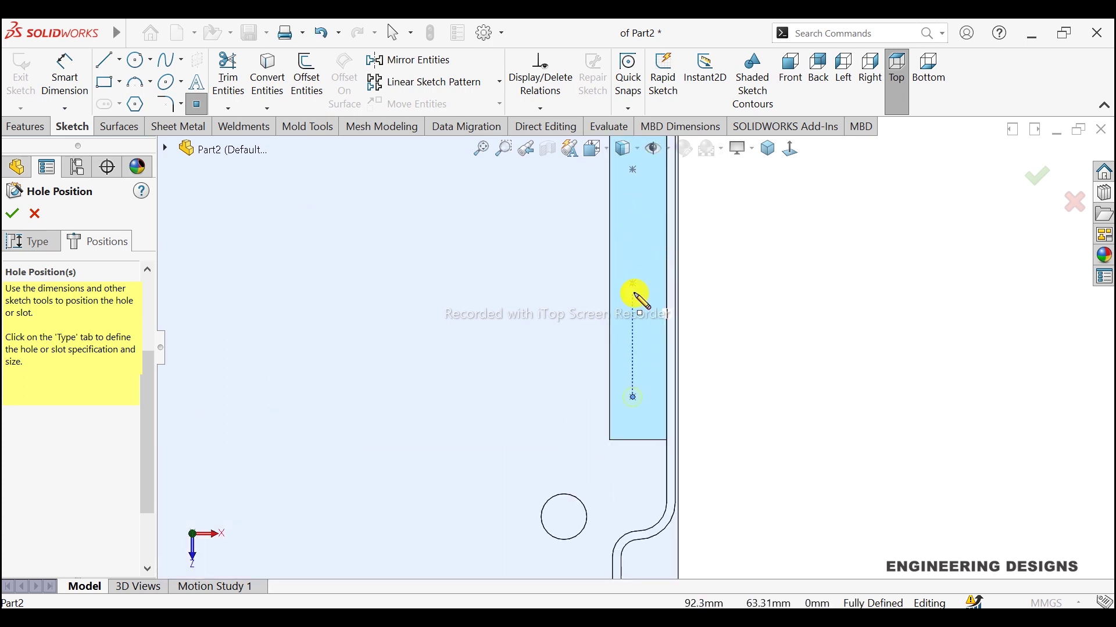
scroll(635, 238, up, 2)
scroll(635, 237, down, 2)
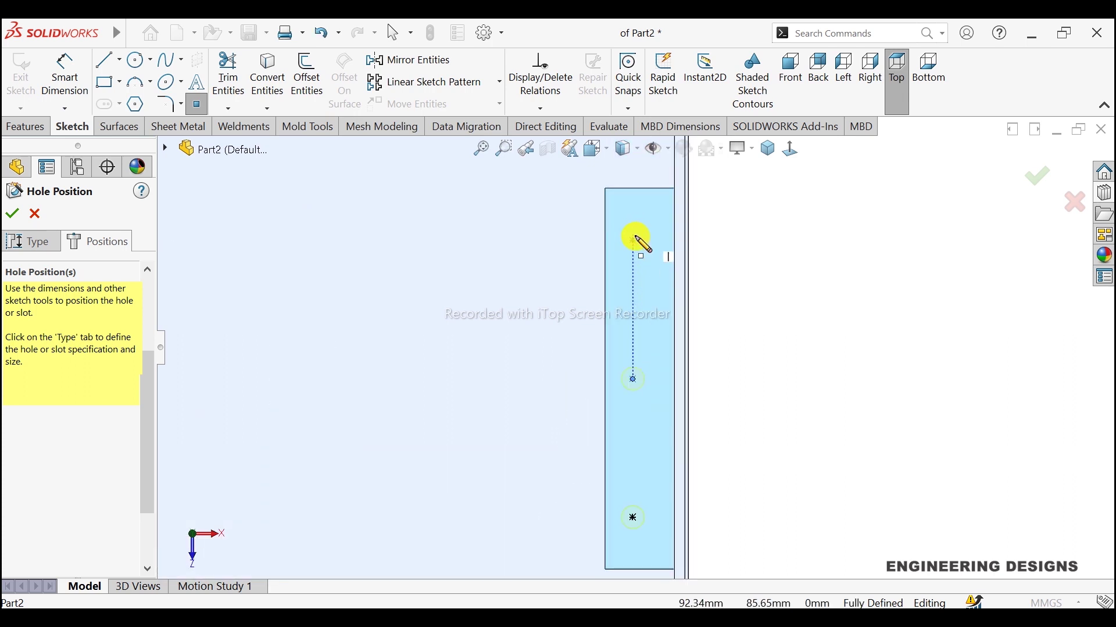
scroll(605, 262, up, 1)
scroll(324, 324, up, 1)
scroll(399, 337, up, 2)
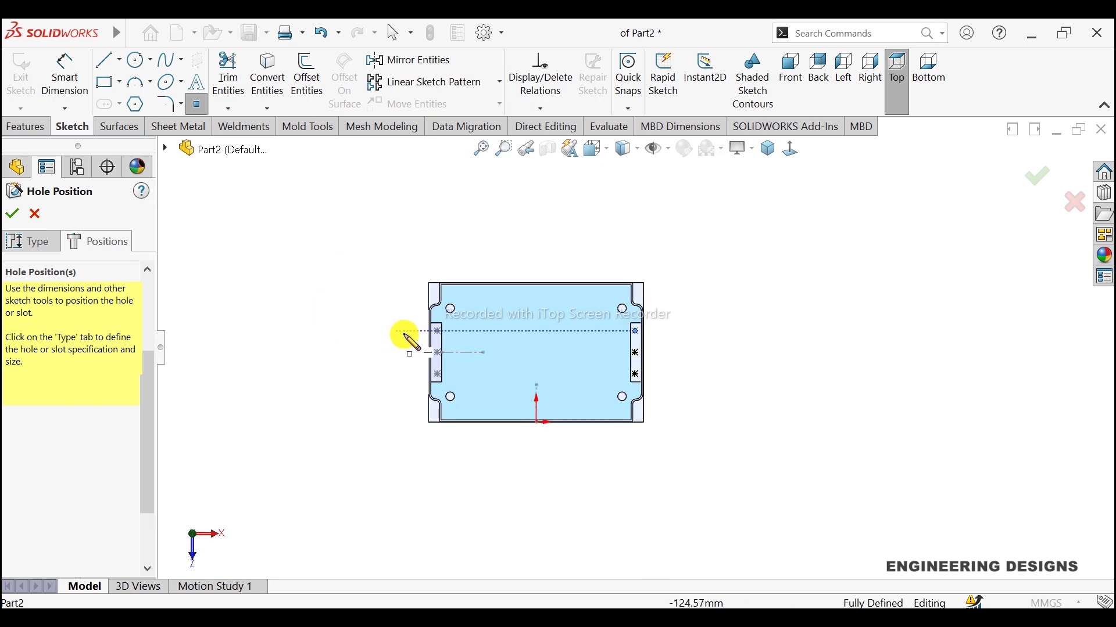
scroll(550, 377, down, 2)
scroll(535, 387, down, 3)
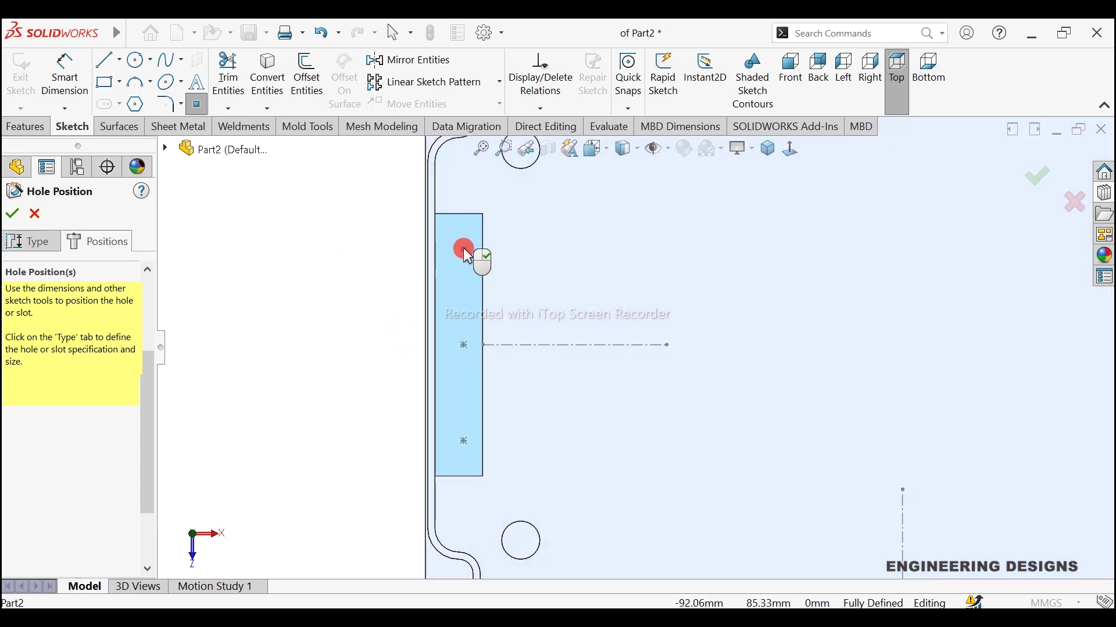
Place hole points on the left strip and create the Ø3.3 holes
click(464, 347)
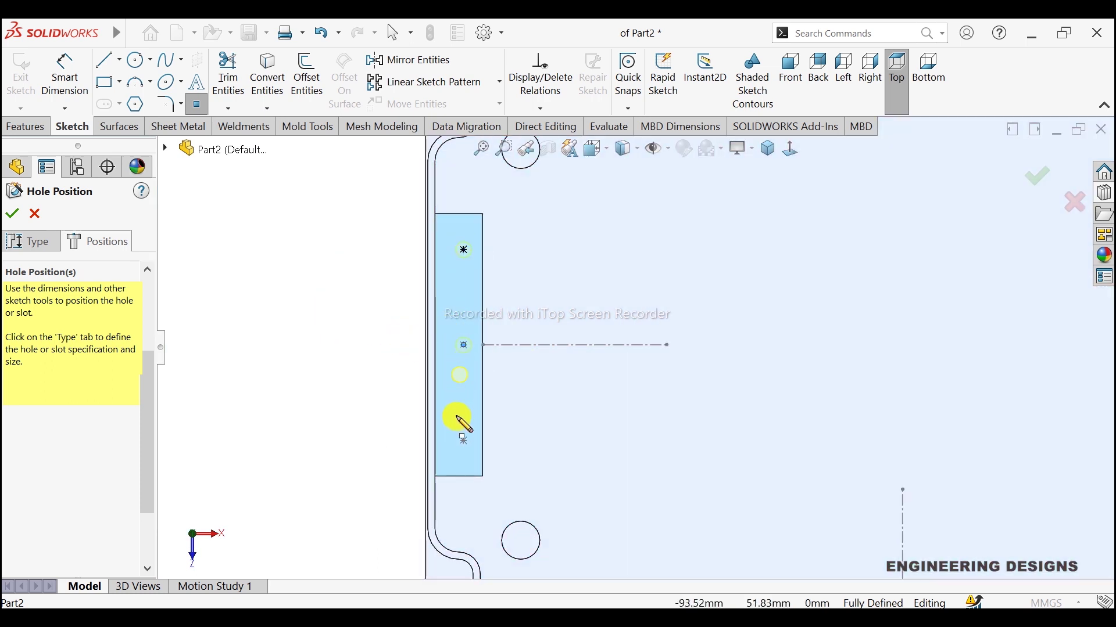
click(464, 442)
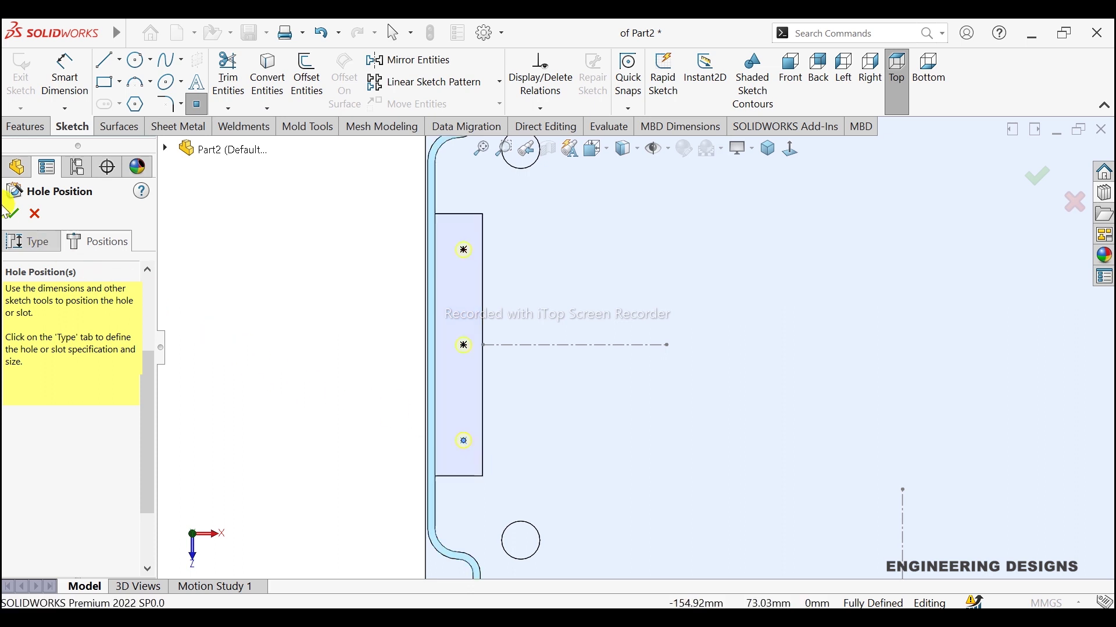
click(12, 213)
scroll(773, 381, up, 5)
Hide the hole placement sketch points
scroll(697, 392, up, 2)
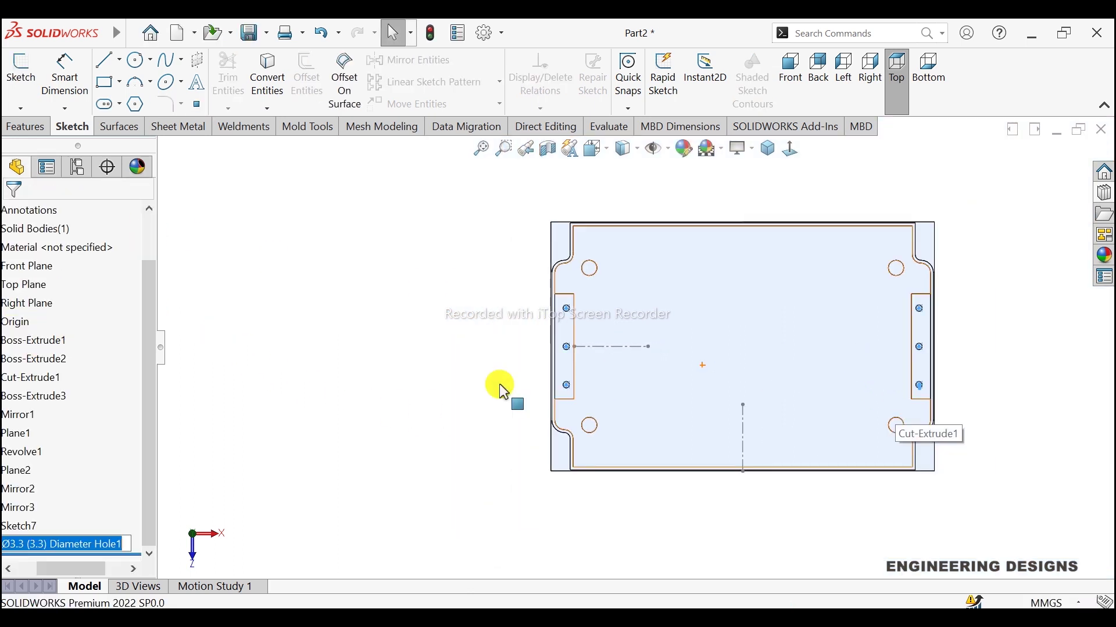
scroll(782, 330, down, 3)
scroll(782, 330, down, 3)
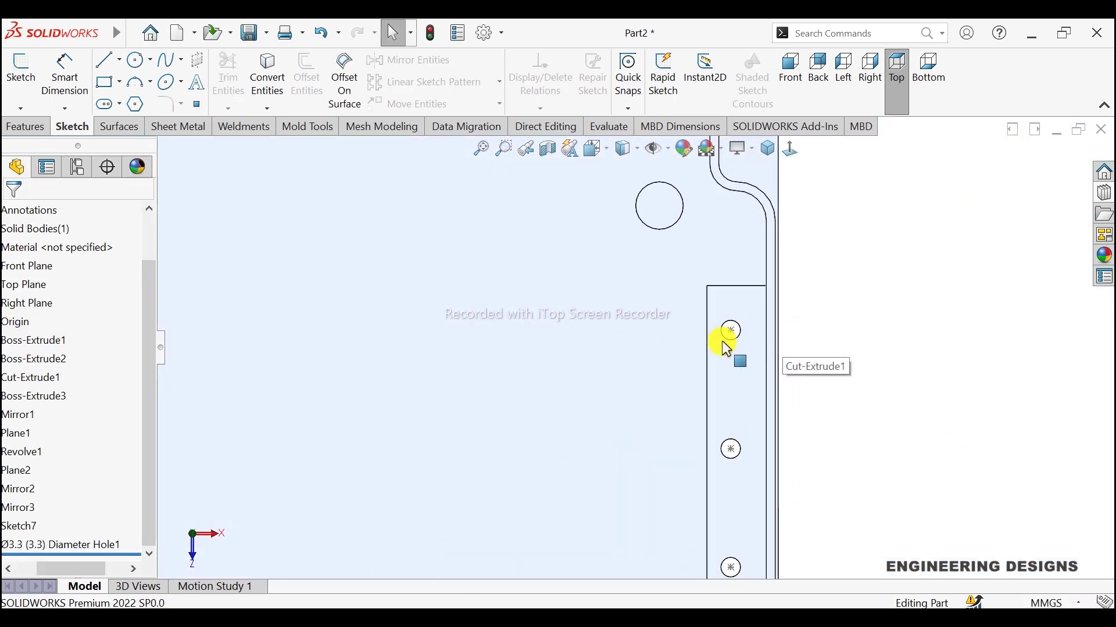
click(734, 335)
click(792, 291)
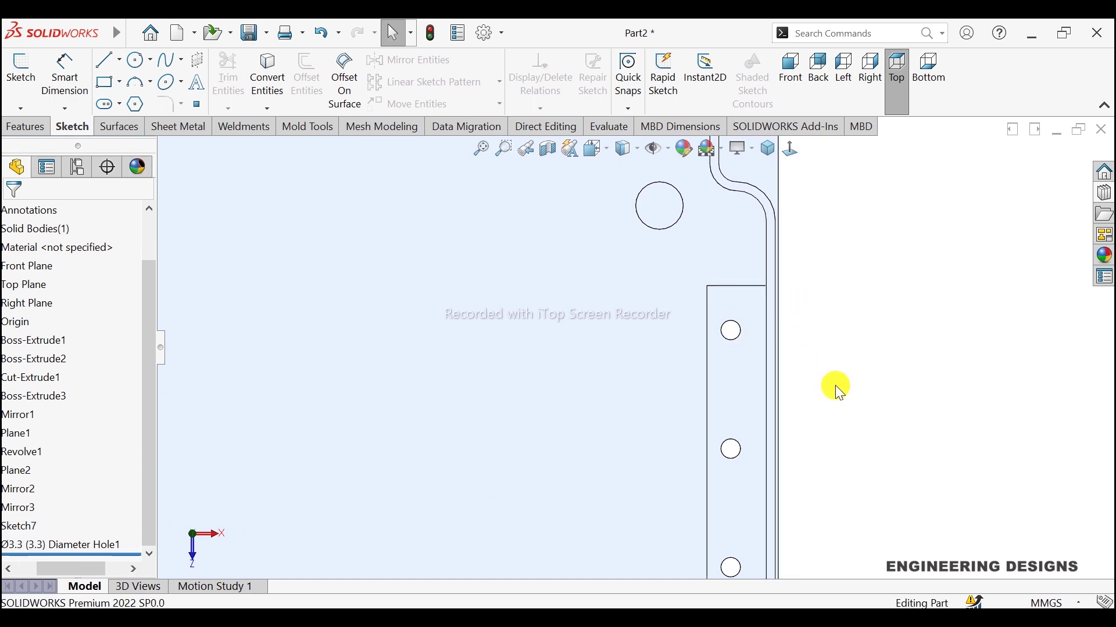
Turn the enclosure over to see the six holes passing through the base
scroll(825, 389, up, 5)
scroll(822, 383, up, 2)
mouse_move(709, 398)
middle_down()
mouse_move(737, 309)
mouse_move(777, 389)
mouse_move(627, 288)
mouse_move(610, 231)
mouse_move(822, 354)
mouse_move(762, 342)
mouse_move(778, 195)
middle_up()
click(767, 148)
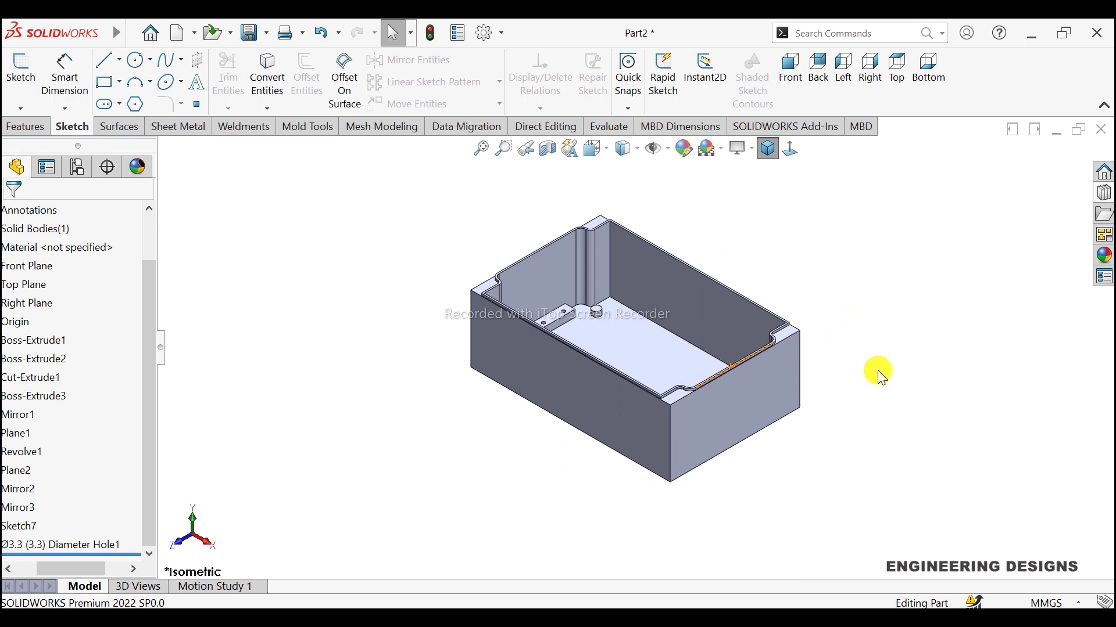
mouse_move(878, 369)
middle_down()
mouse_move(748, 269)
mouse_move(792, 359)
middle_up()
click(793, 359)
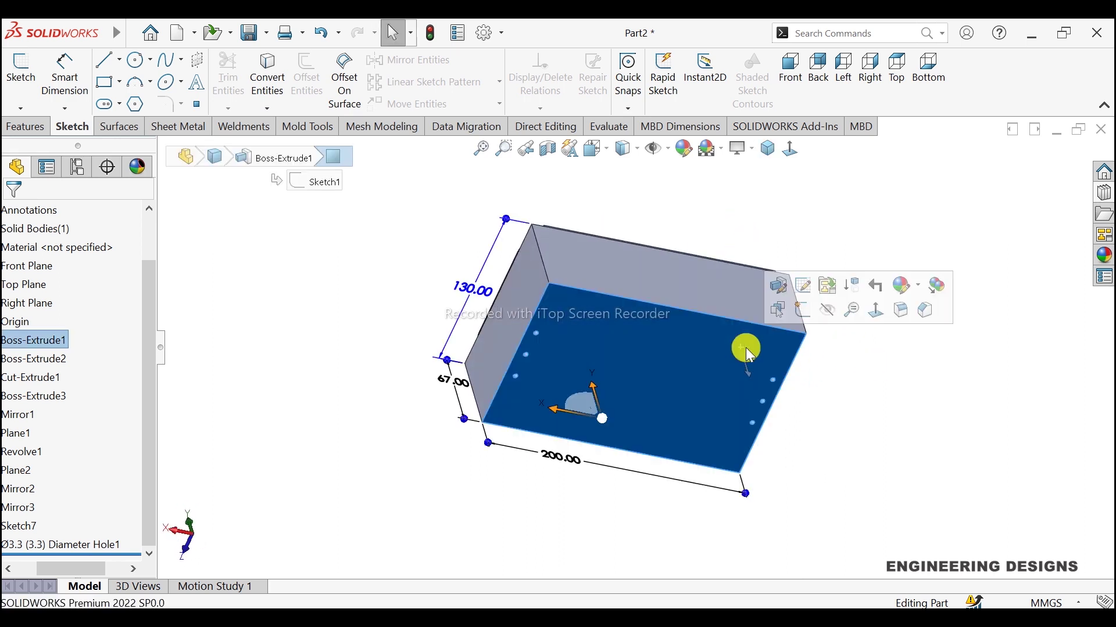
click(799, 317)
key(ctrl+z)
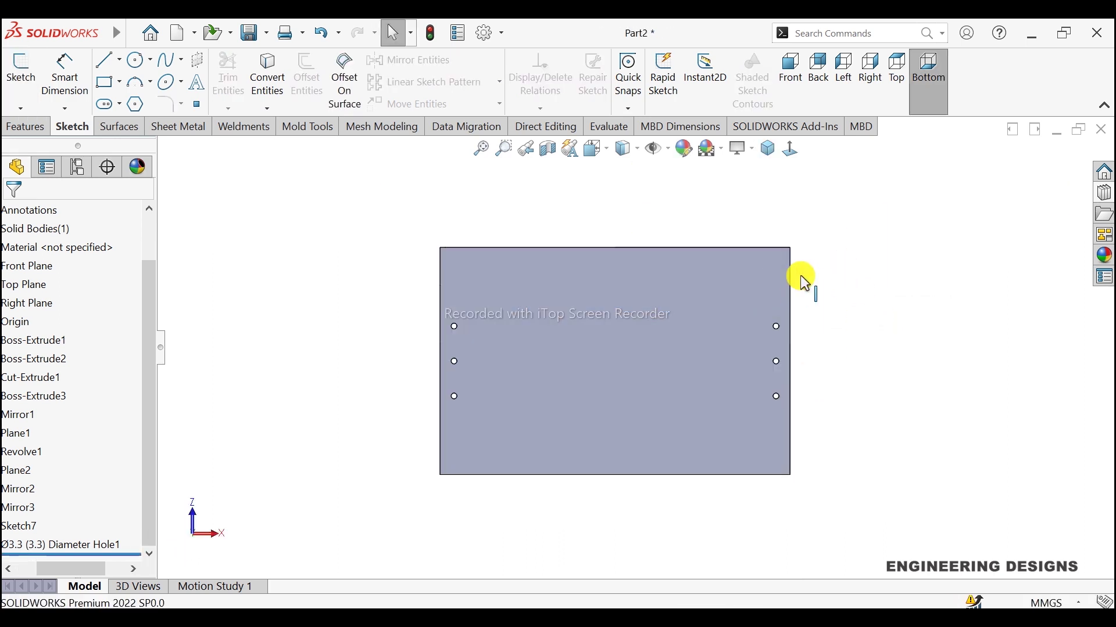
Start a sketch on the bottom face and place a point near its upper-right corner
click(744, 277)
click(803, 216)
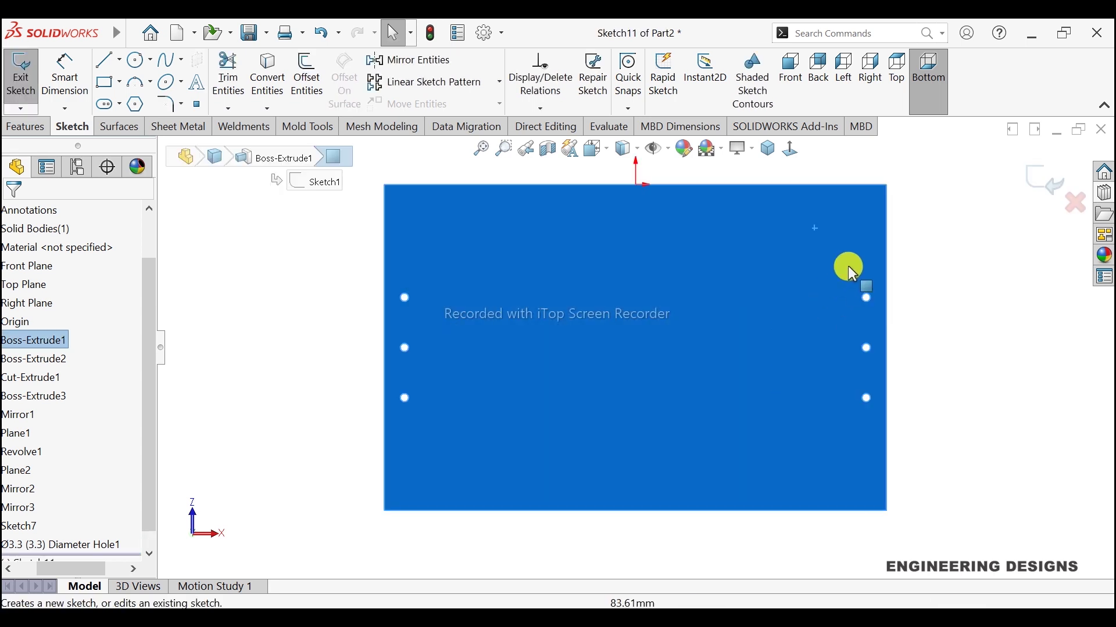
scroll(890, 230, down, 4)
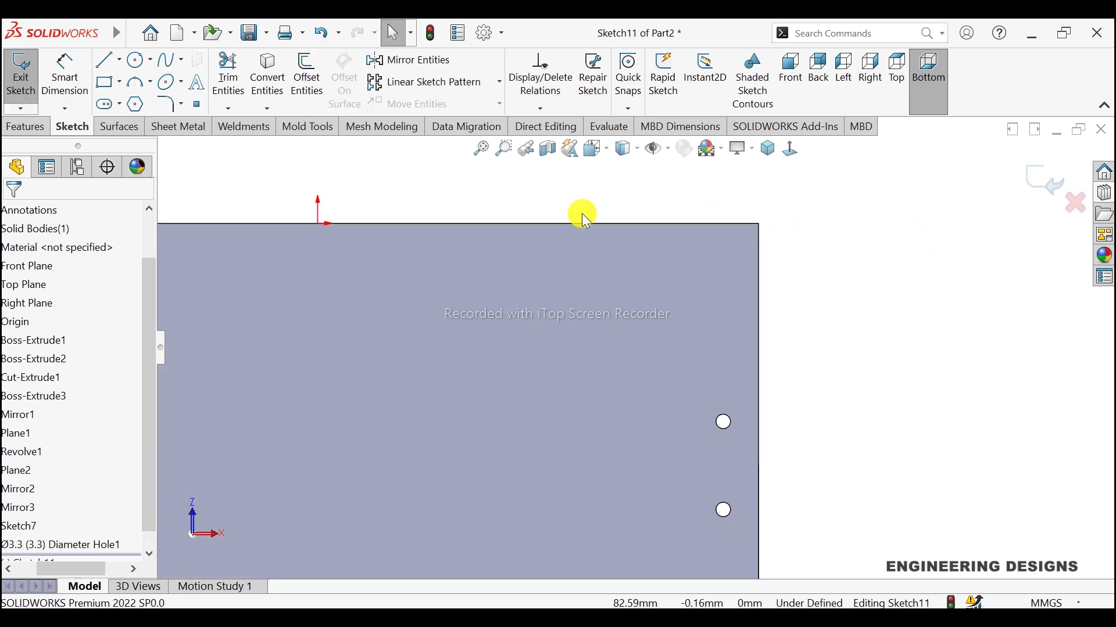
click(197, 105)
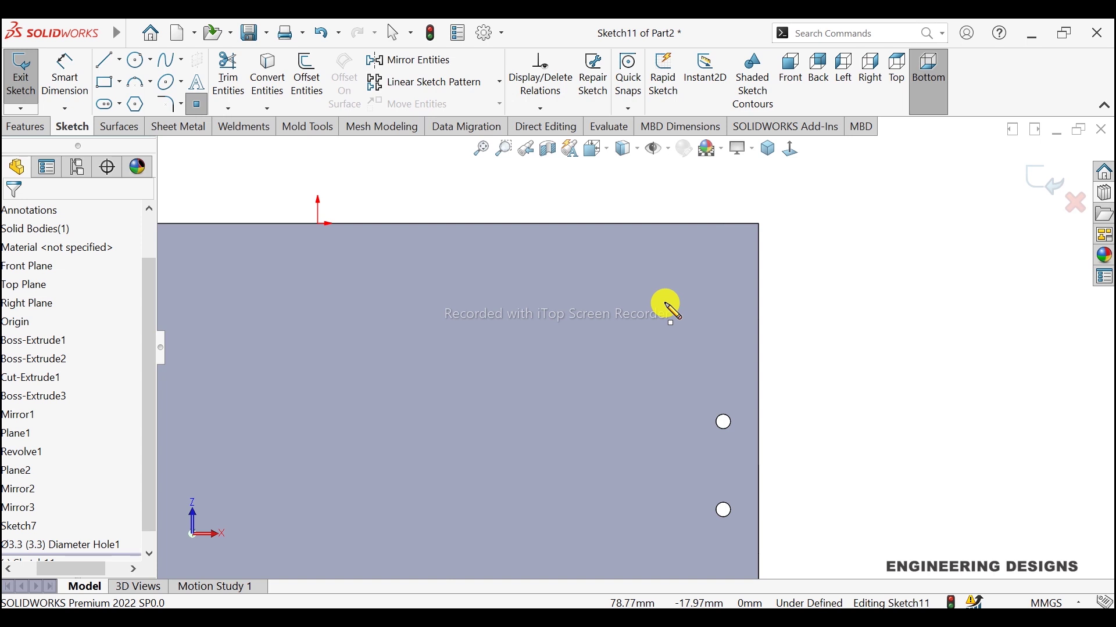
click(720, 303)
right_click(835, 264)
click(846, 277)
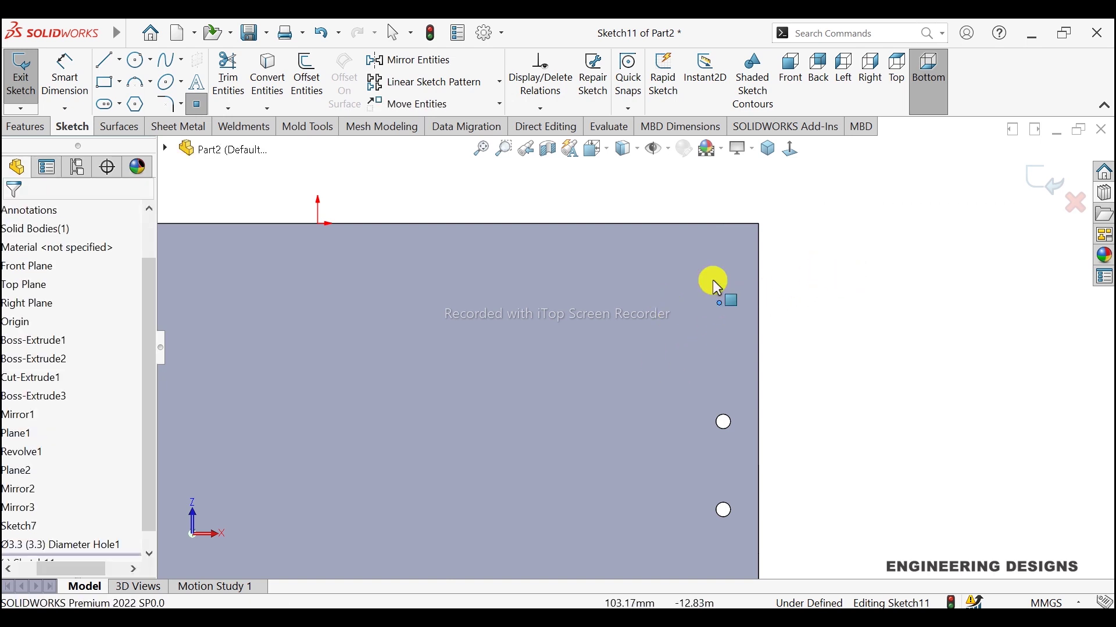
Dimension the sketch point 7 mm from the face's right edge
click(65, 74)
scroll(802, 273, down, 2)
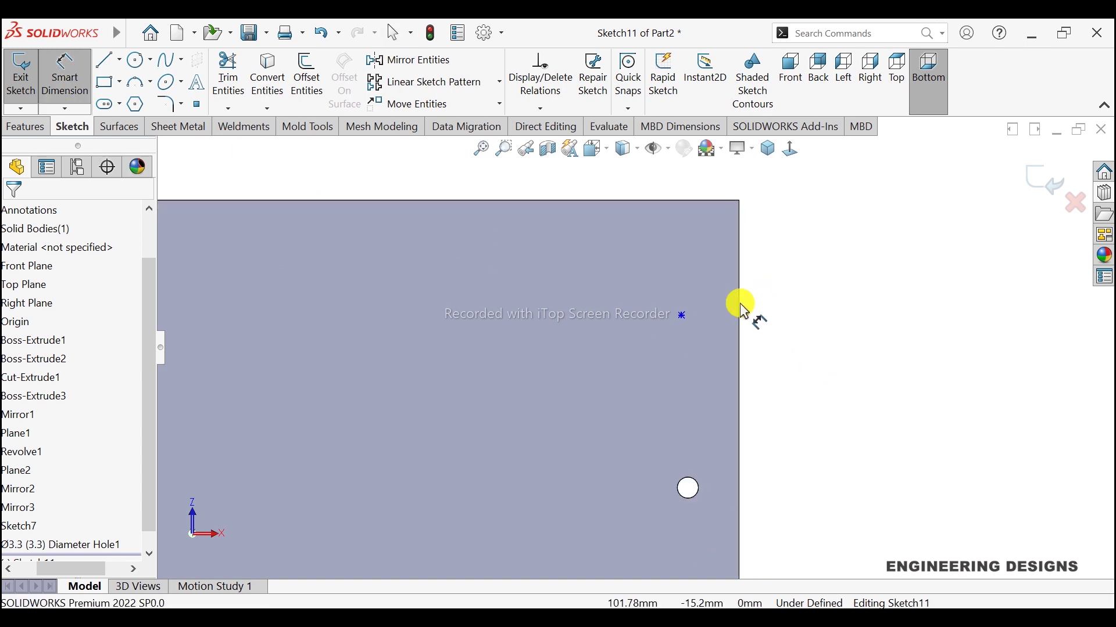
click(682, 318)
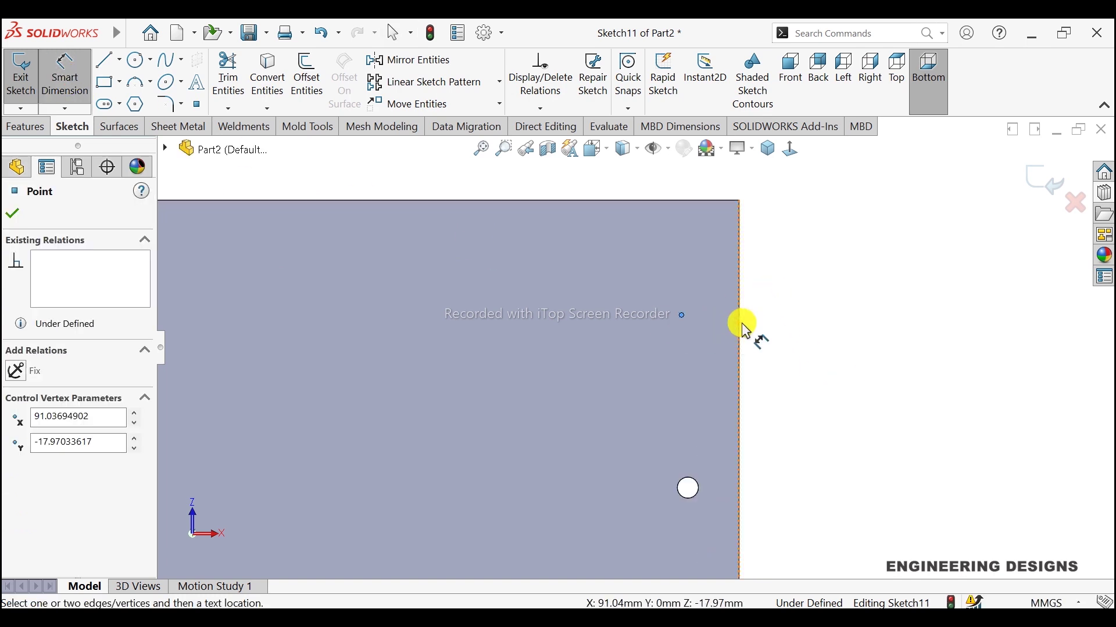
click(742, 331)
click(715, 346)
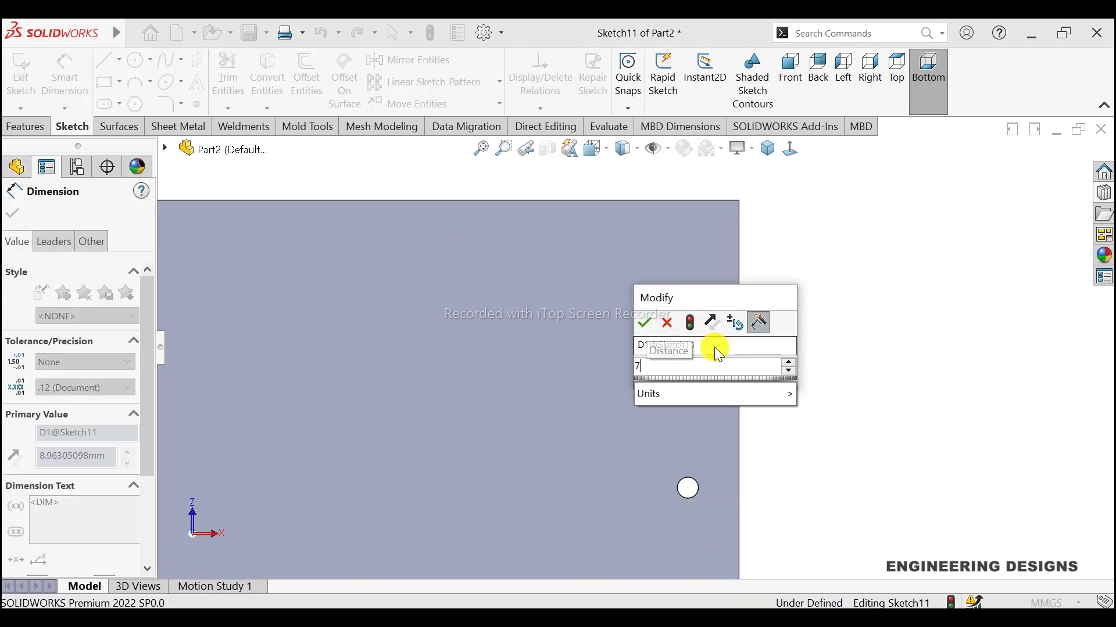
text(7)
key(Return)
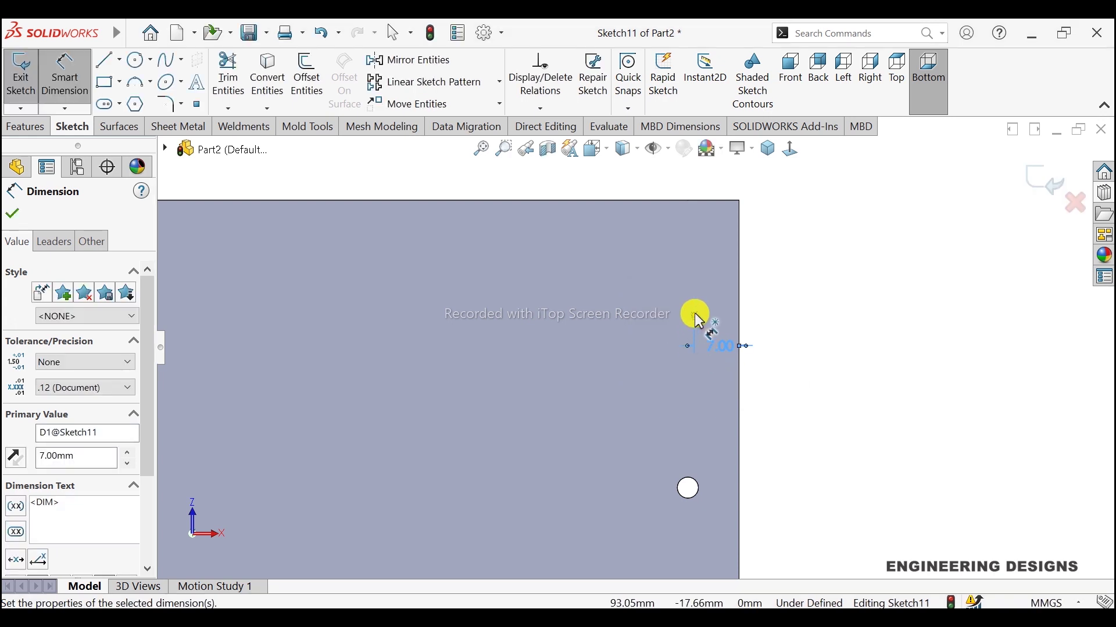
Dimension the point 17 mm from the top edge, fully defining it
click(695, 314)
click(689, 201)
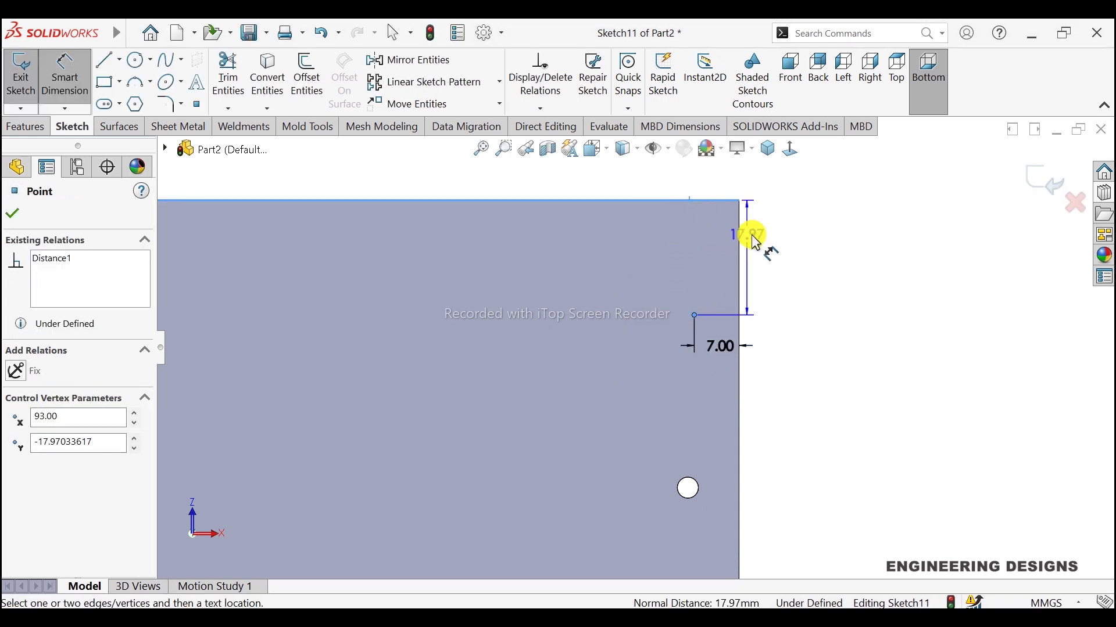
click(619, 244)
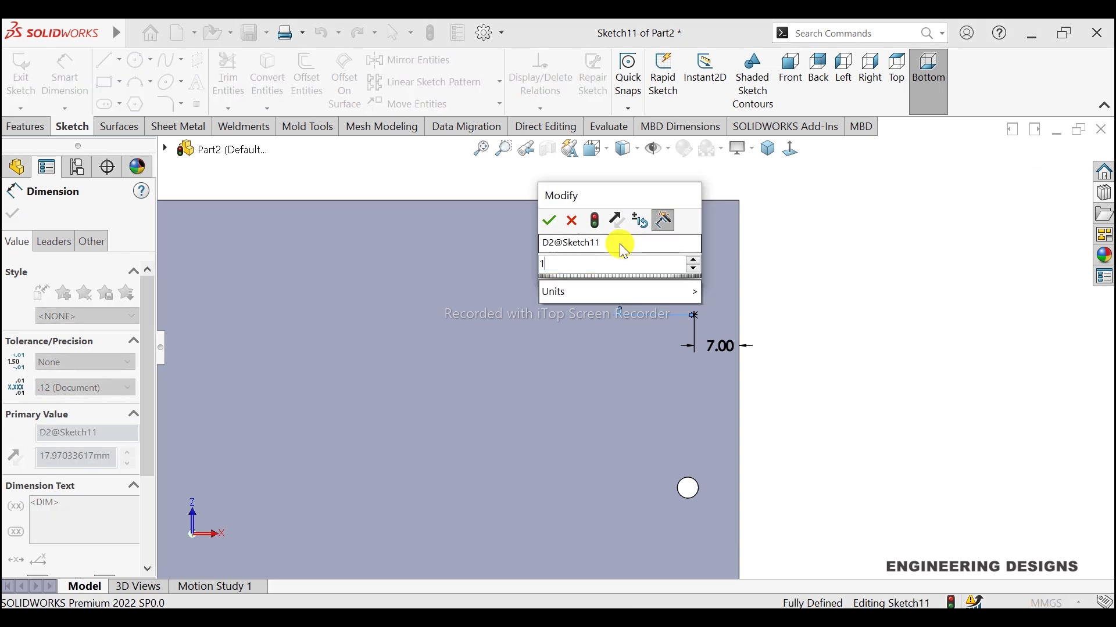
text(17)
key(Return)
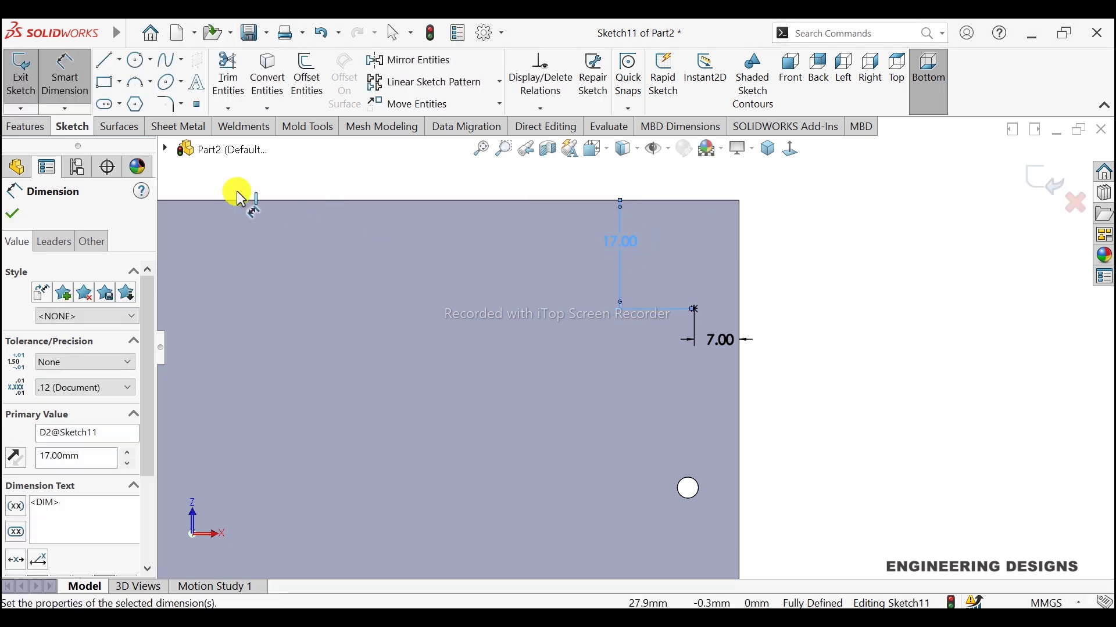
click(12, 213)
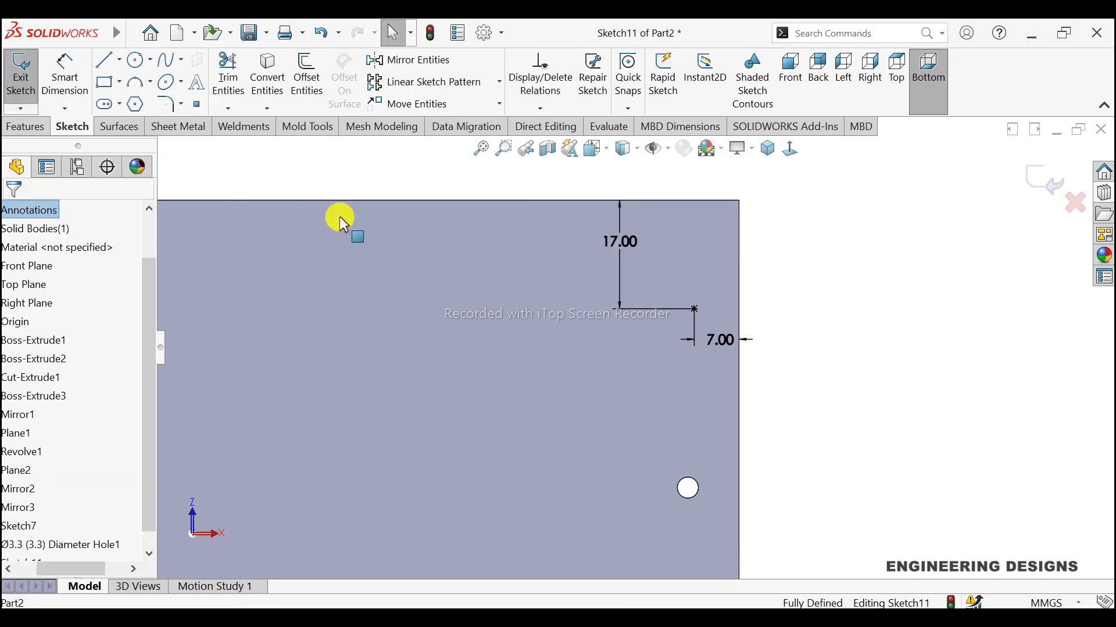
key(z)
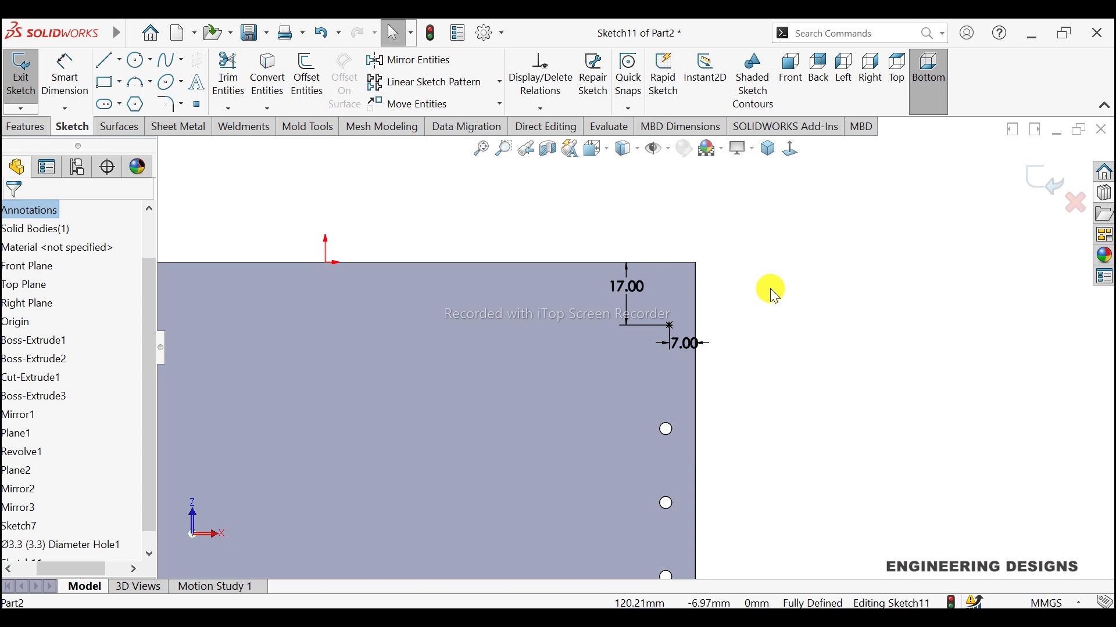
key(z)
key(z)
key(z)
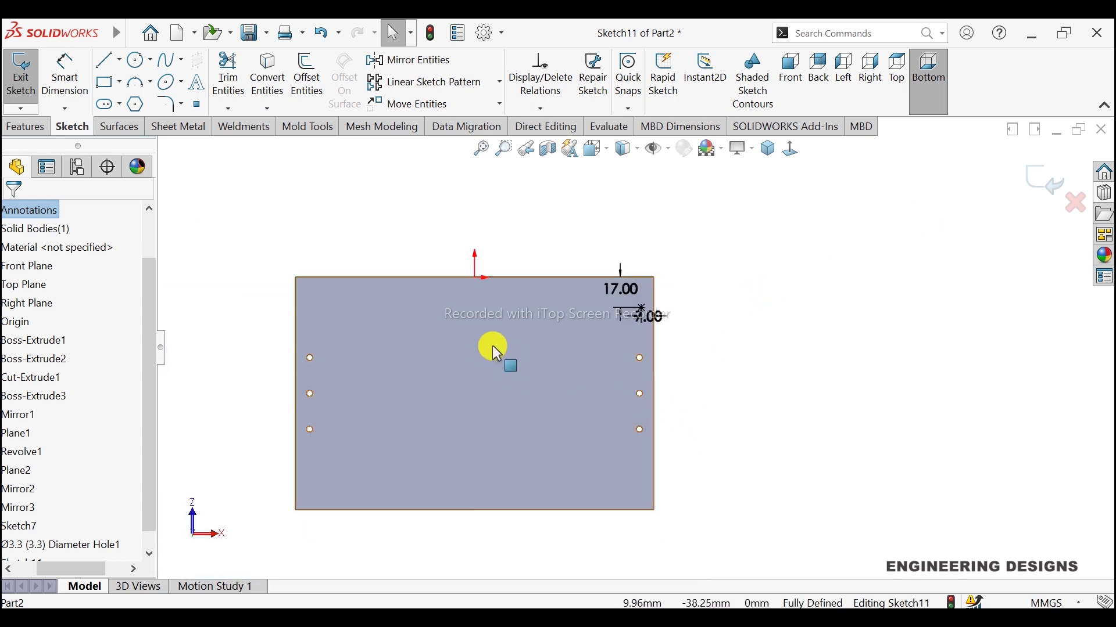
scroll(452, 384, down, 1)
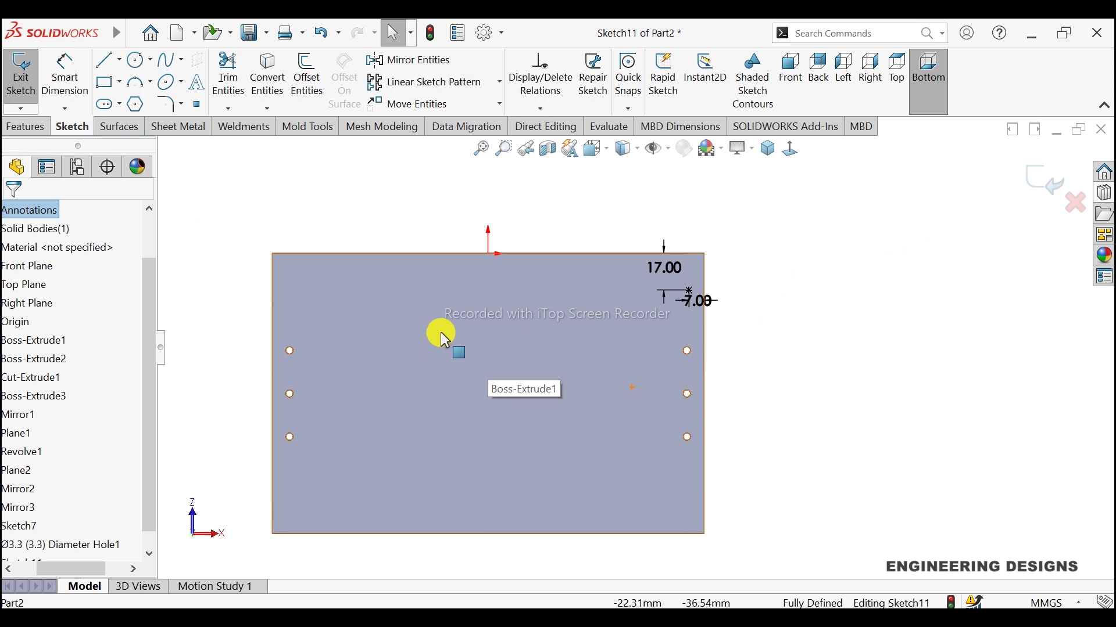
Draw a line from the right-edge midpoint to the sketch centre, then up to the top edge
click(106, 60)
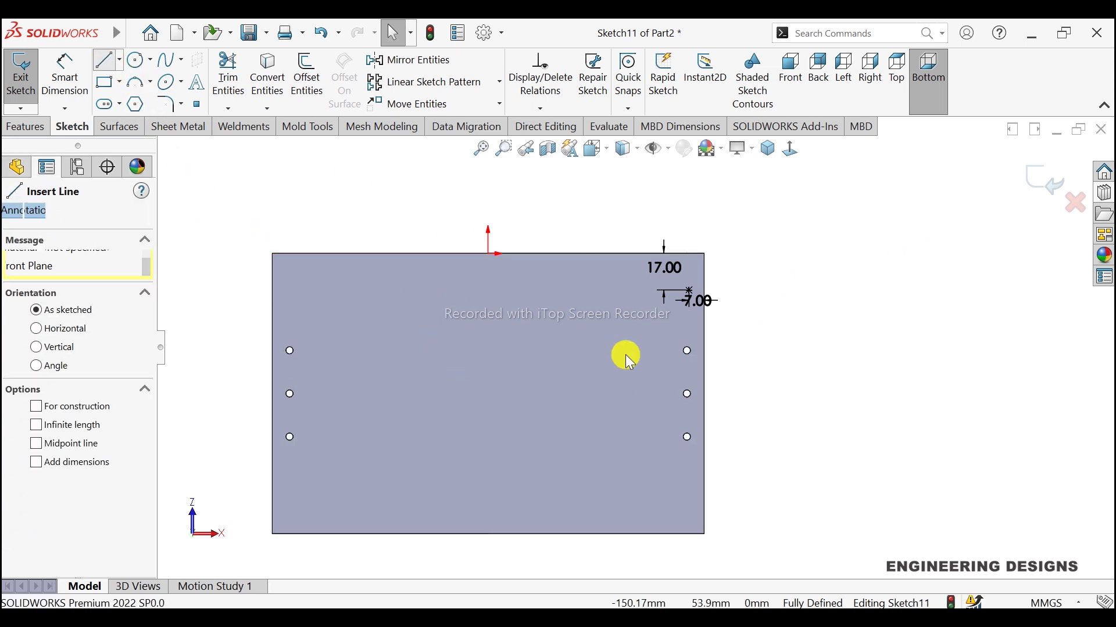
click(704, 394)
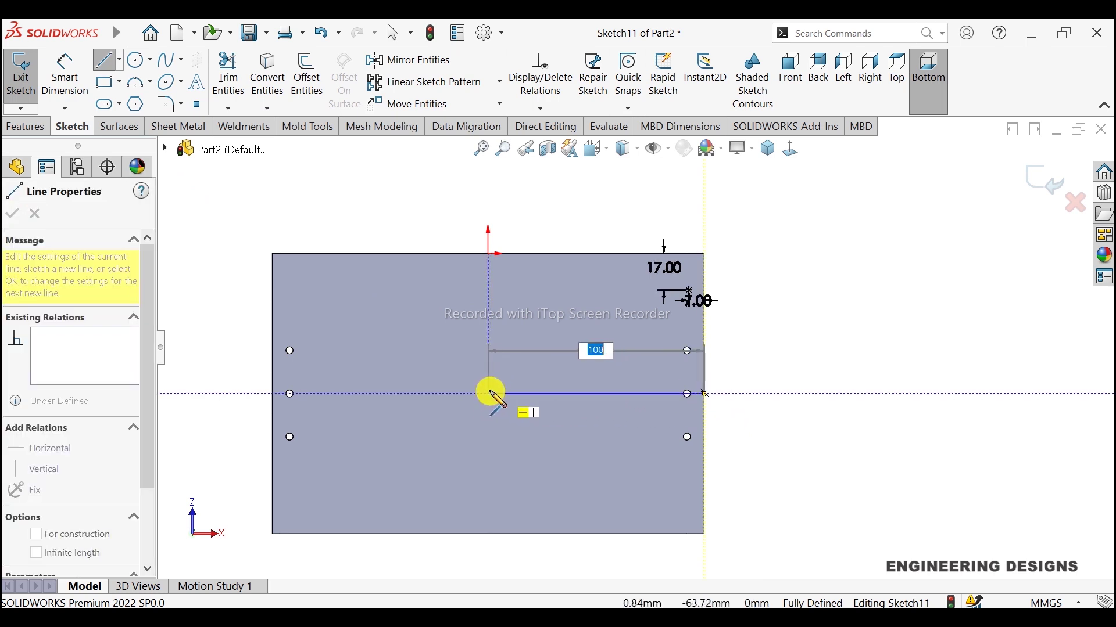
click(488, 394)
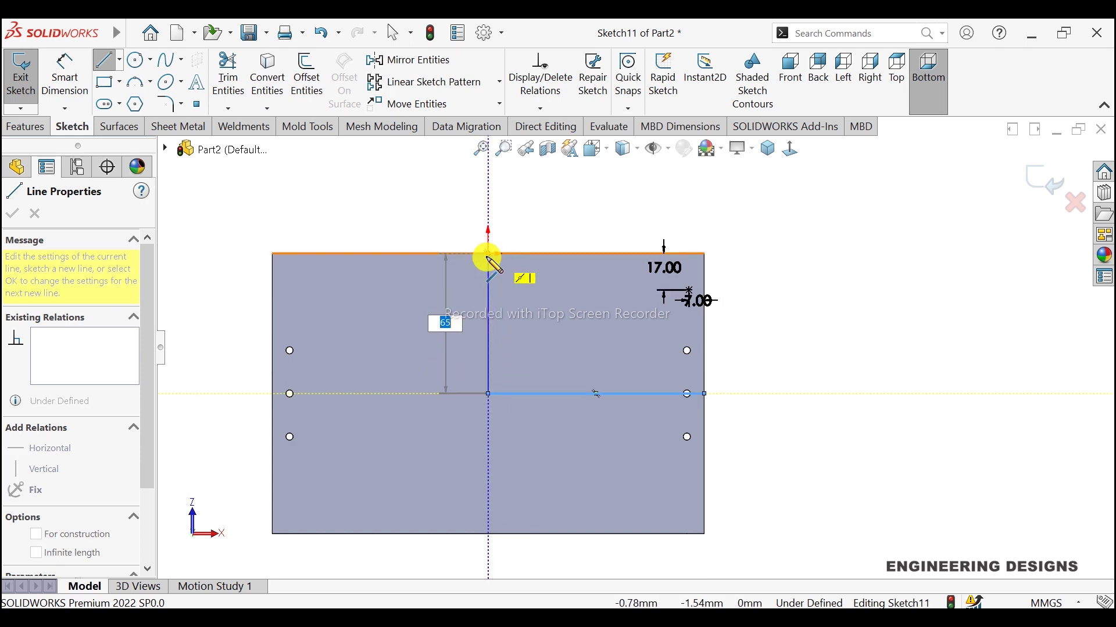
click(488, 254)
right_click(533, 231)
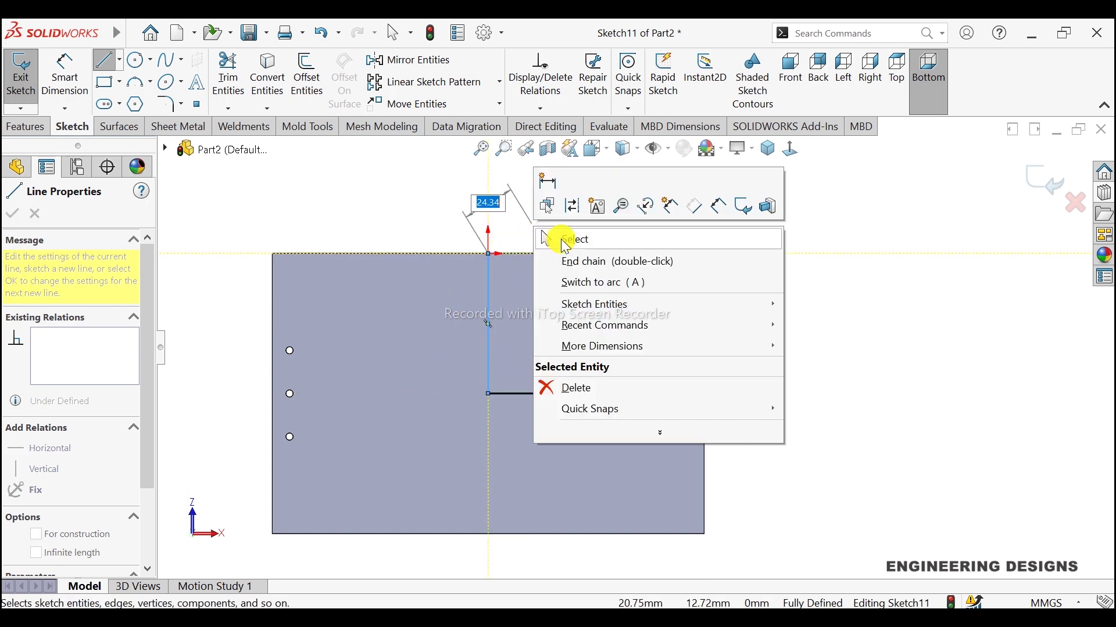
click(553, 236)
Convert the horizontal and vertical lines into construction lines
click(523, 378)
click(722, 391)
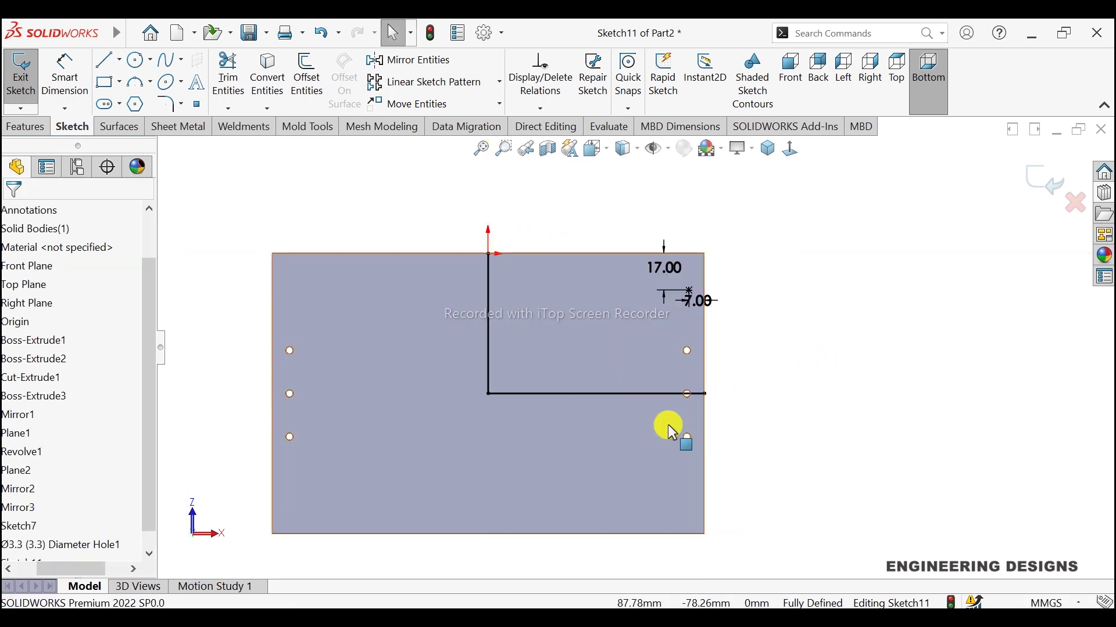
click(650, 395)
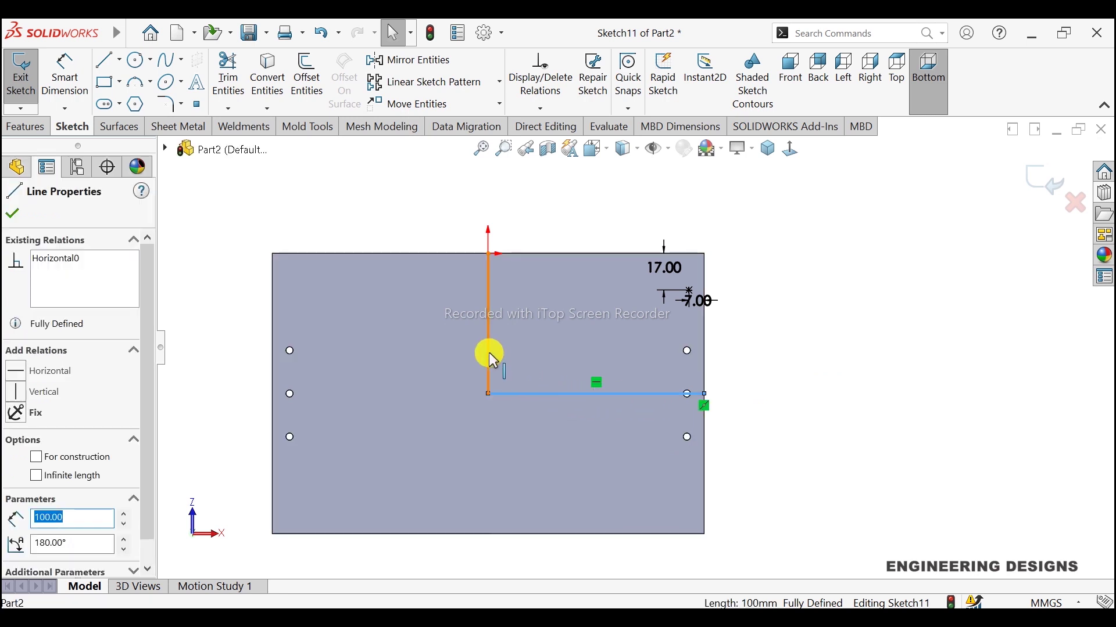
ctrl+click(487, 351)
click(549, 312)
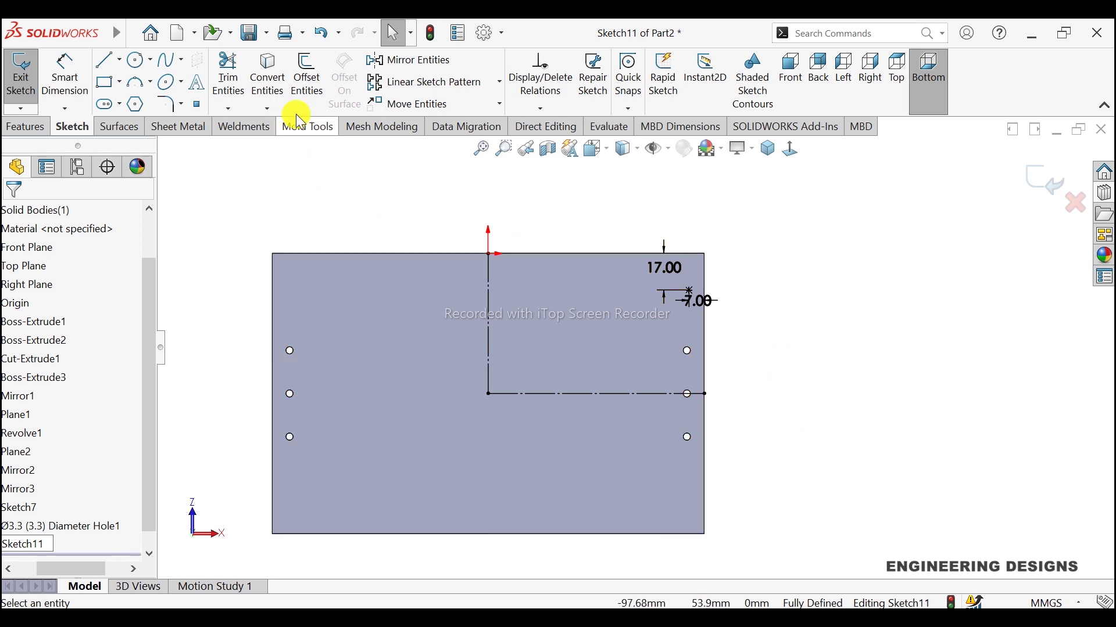
Mirror the corner point about the horizontal construction line
click(396, 60)
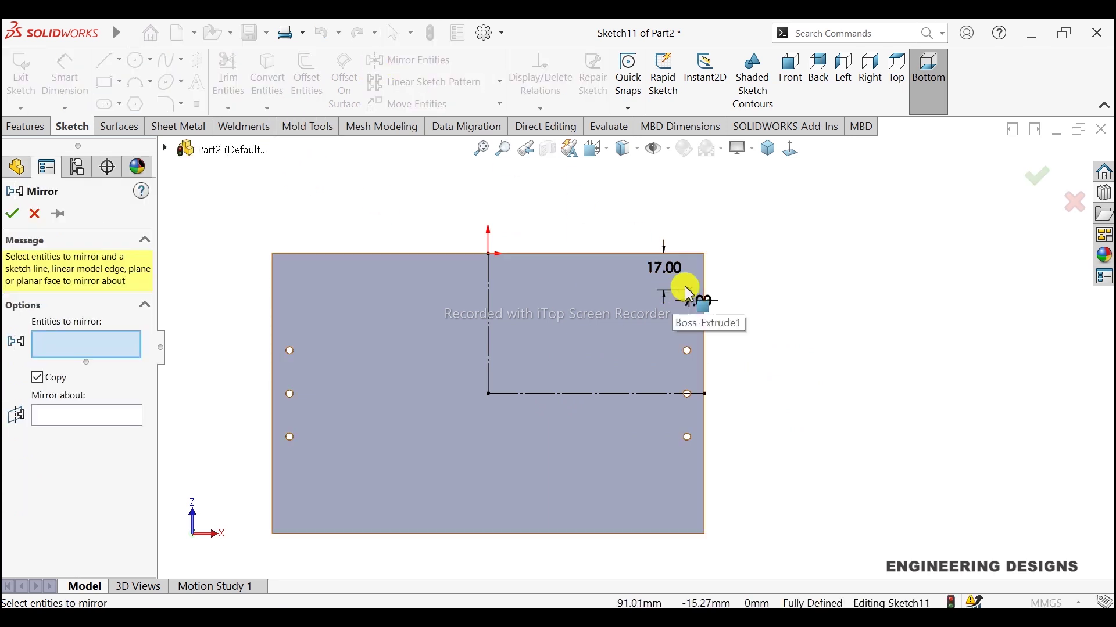
click(690, 292)
click(95, 414)
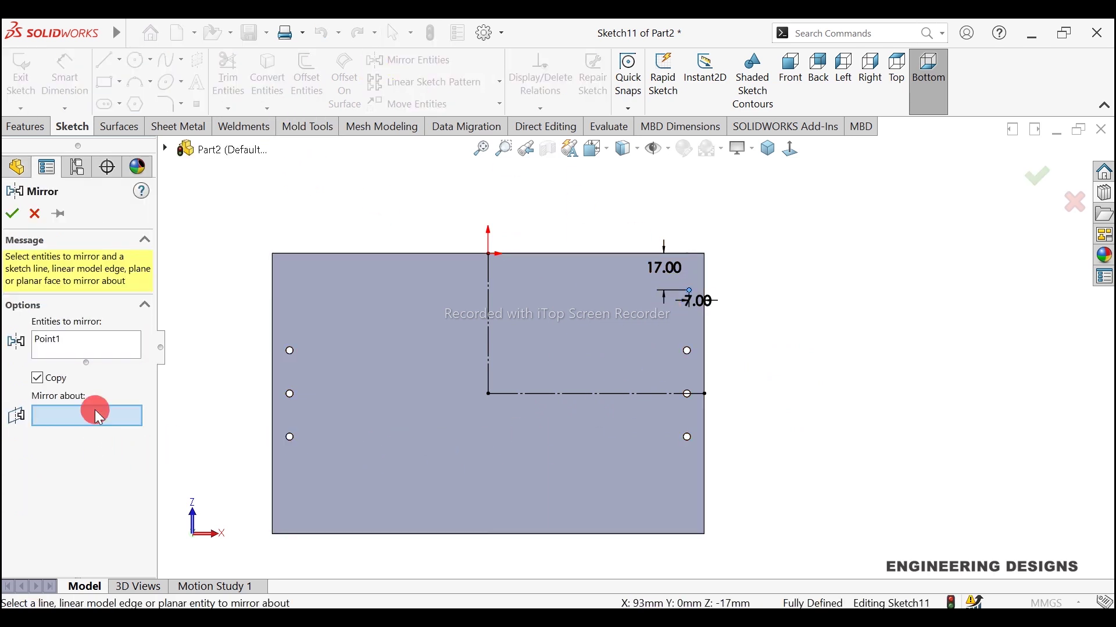
click(502, 393)
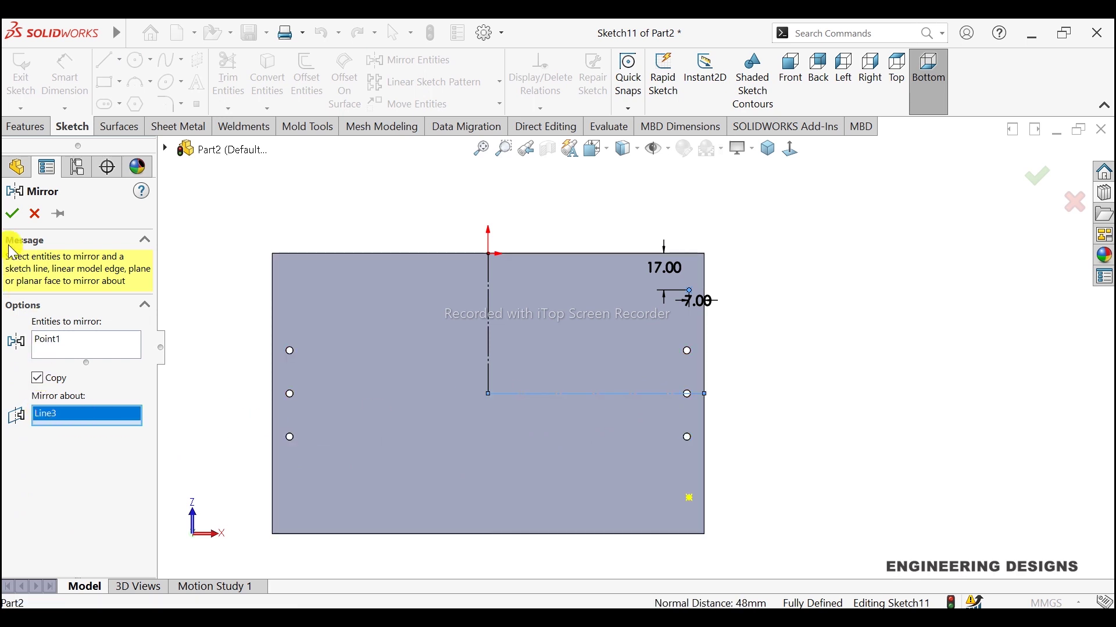
click(12, 213)
Mirror both right-side points about the vertical construction line, then exit the sketch
click(408, 60)
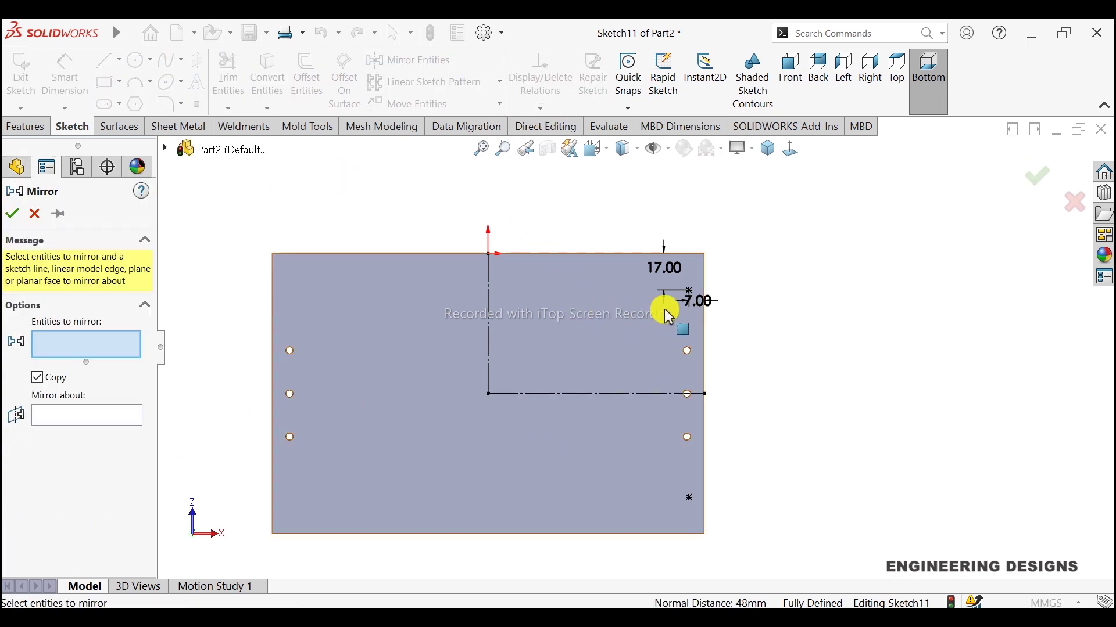
click(691, 290)
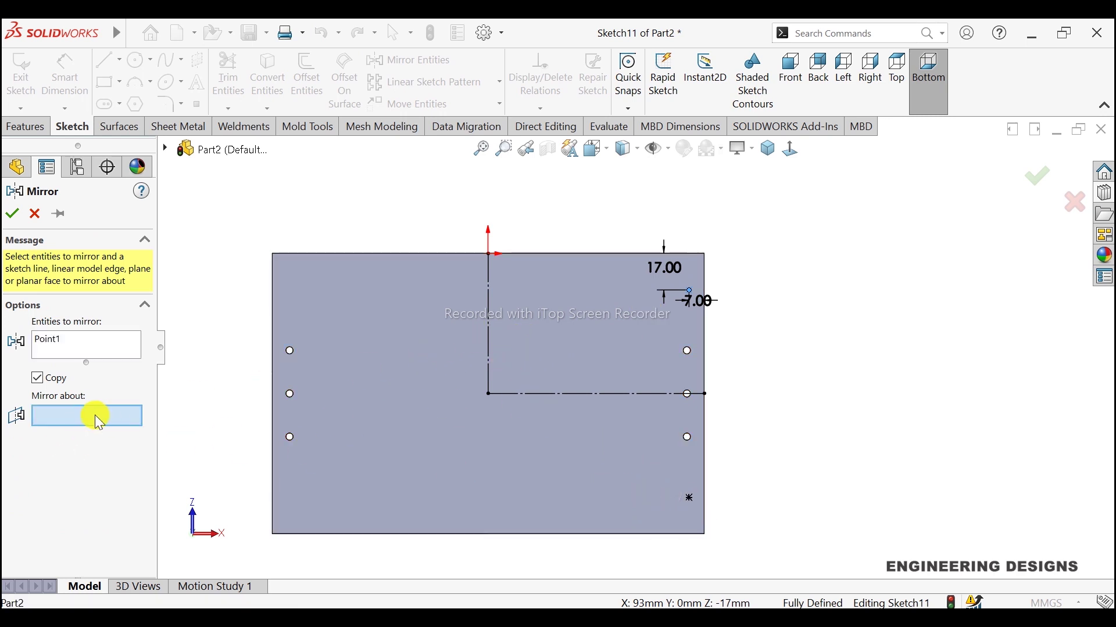
click(122, 345)
click(690, 498)
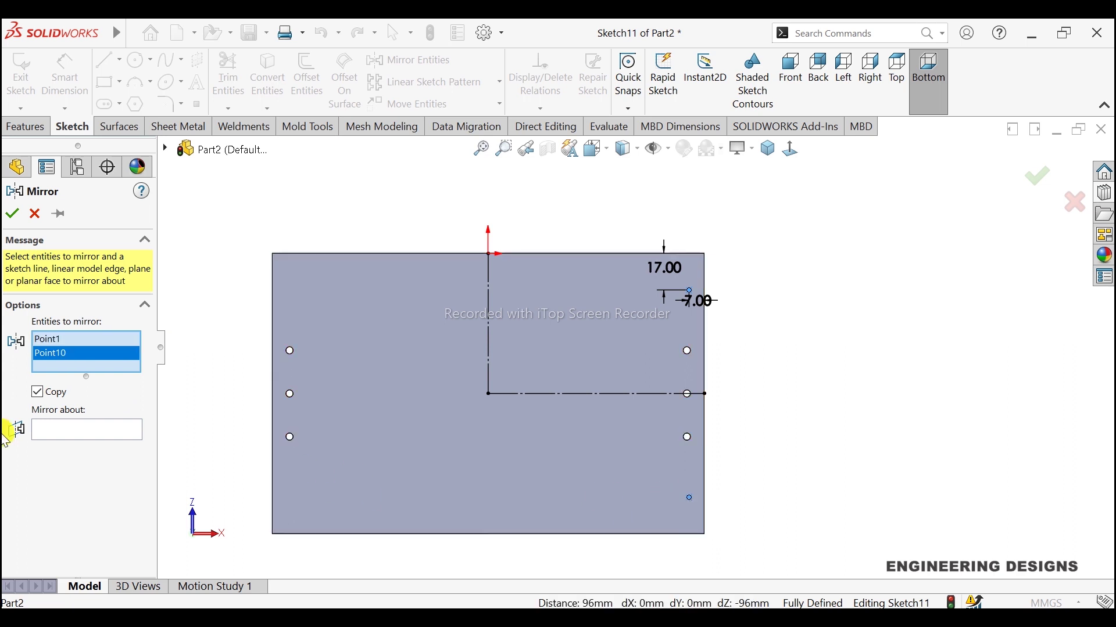
click(46, 430)
click(488, 317)
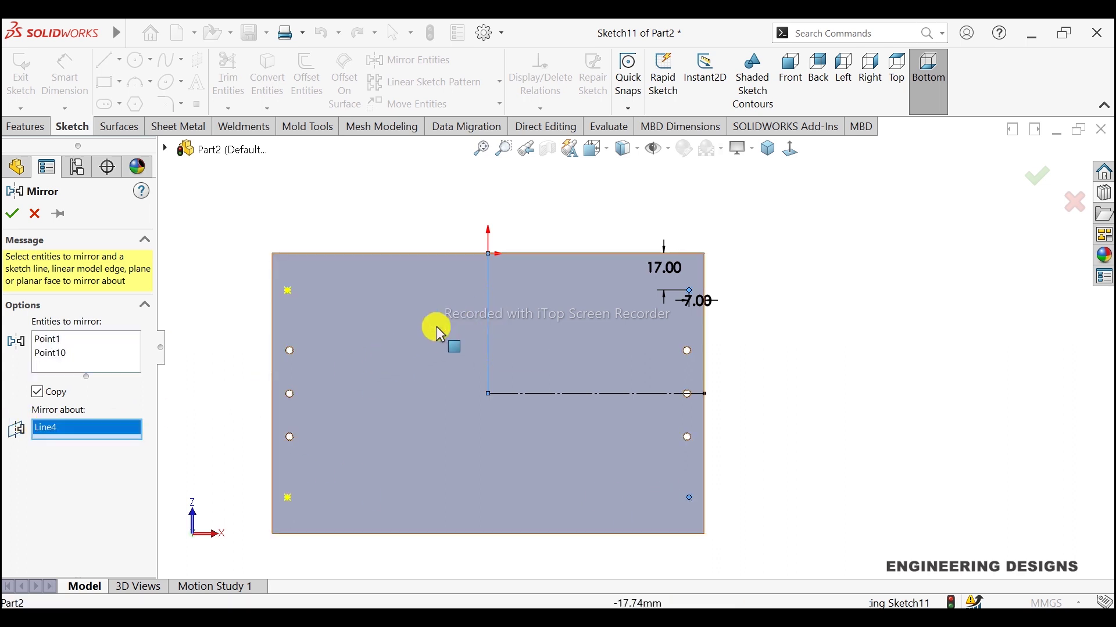
click(12, 216)
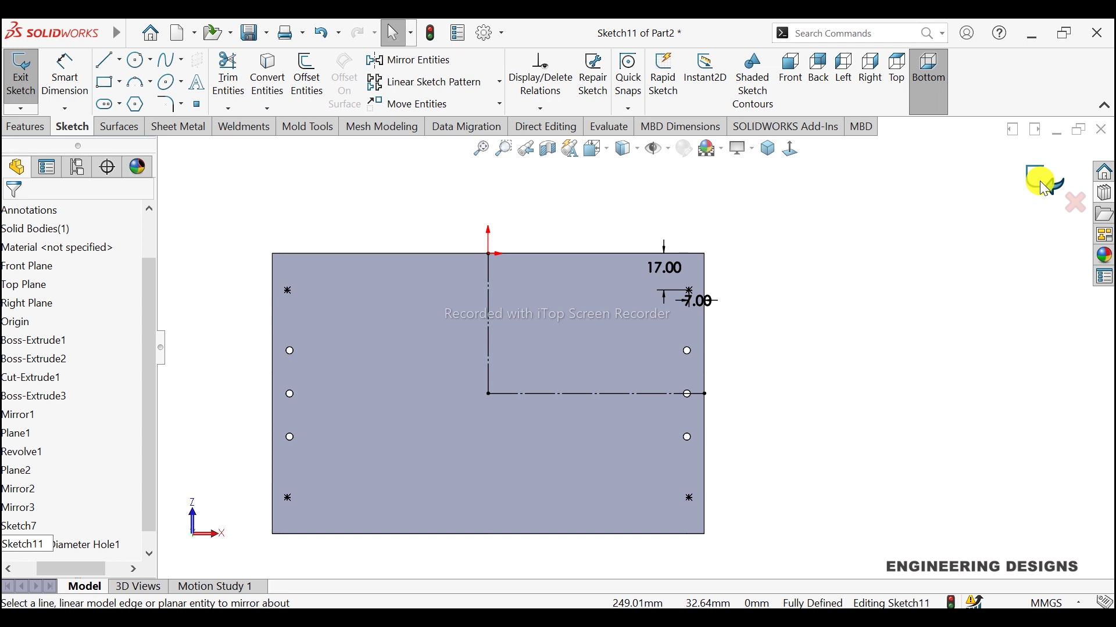
click(1044, 189)
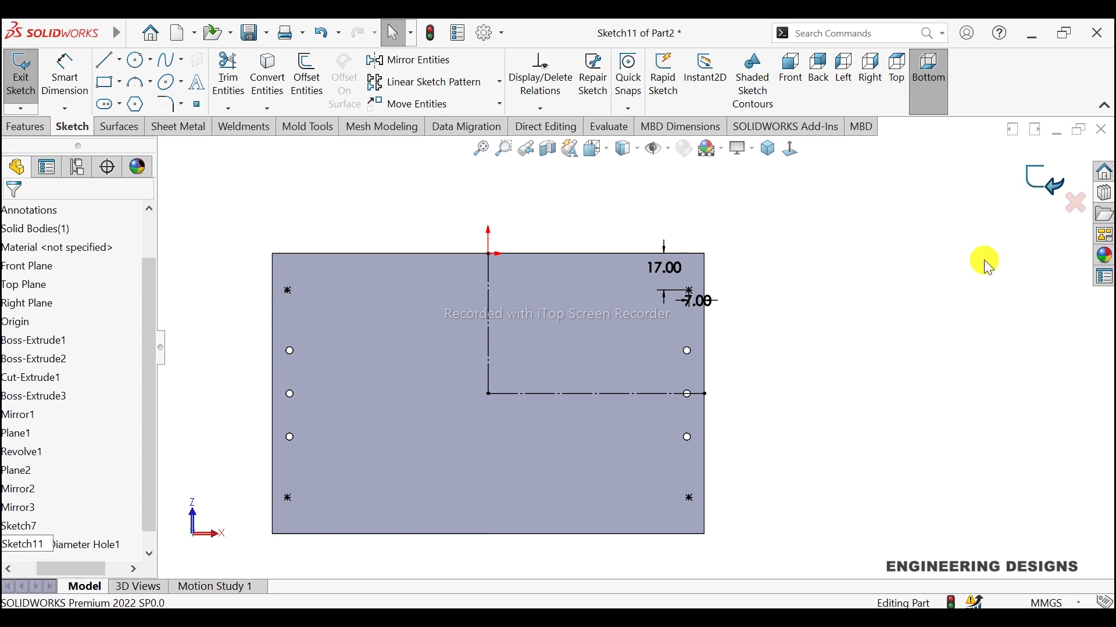
Start a Hole Wizard counterbore for an M5 Hex Bolt with Close fit
click(39, 136)
click(287, 75)
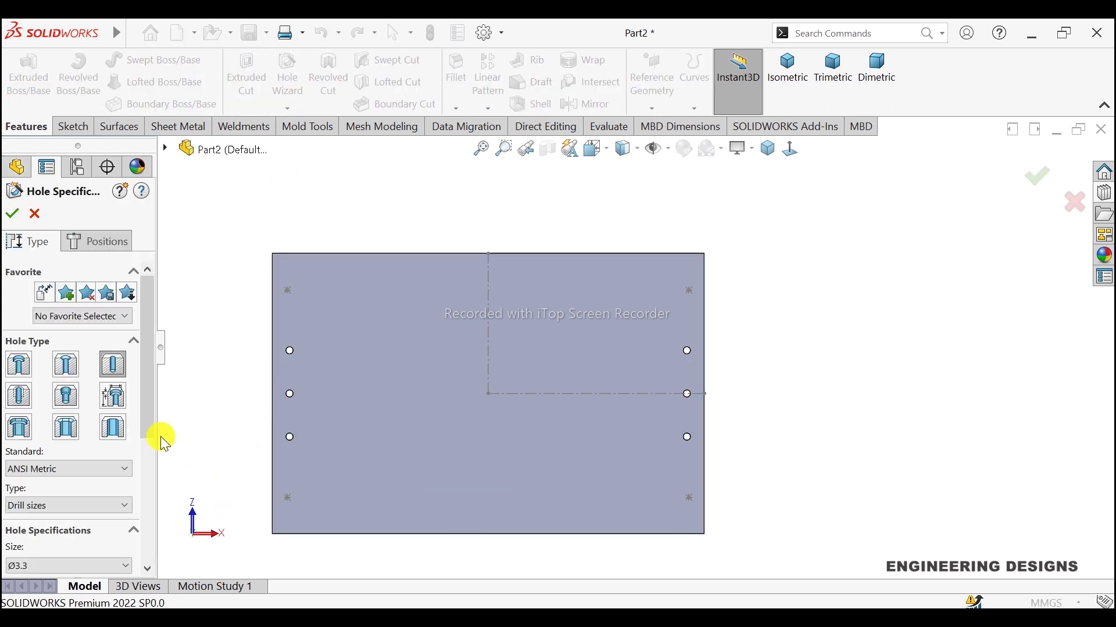
click(19, 365)
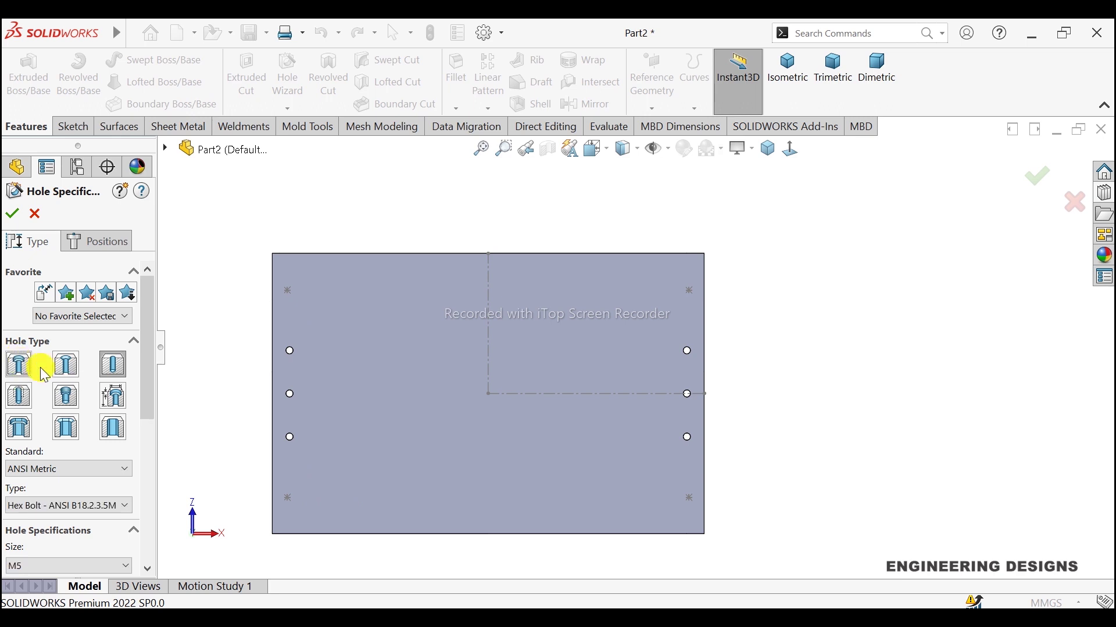
drag(145, 360, 150, 406)
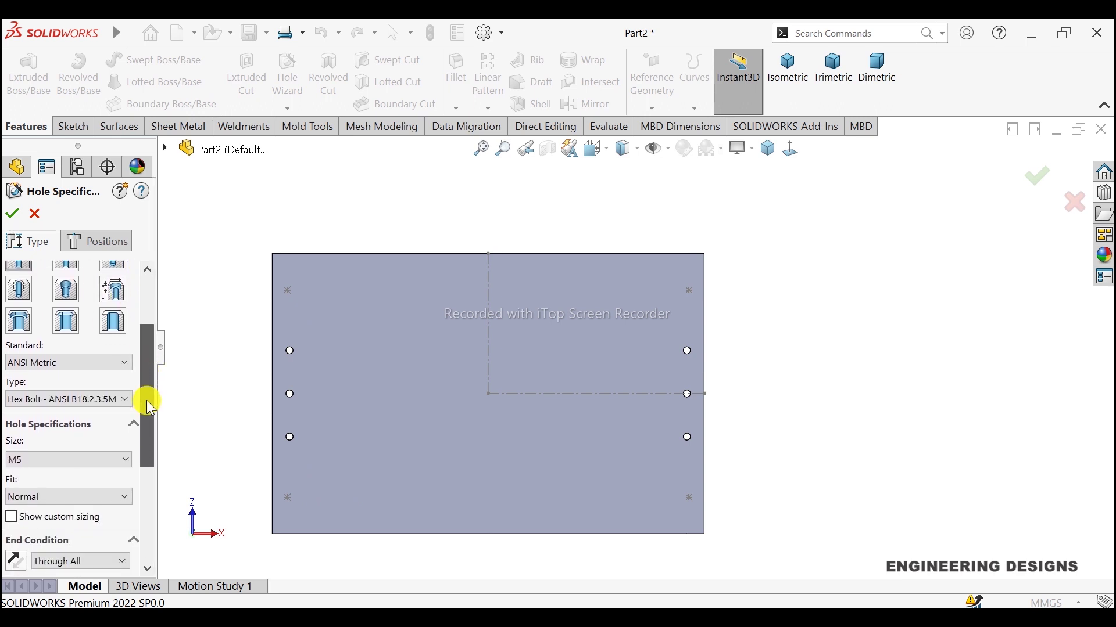
click(87, 363)
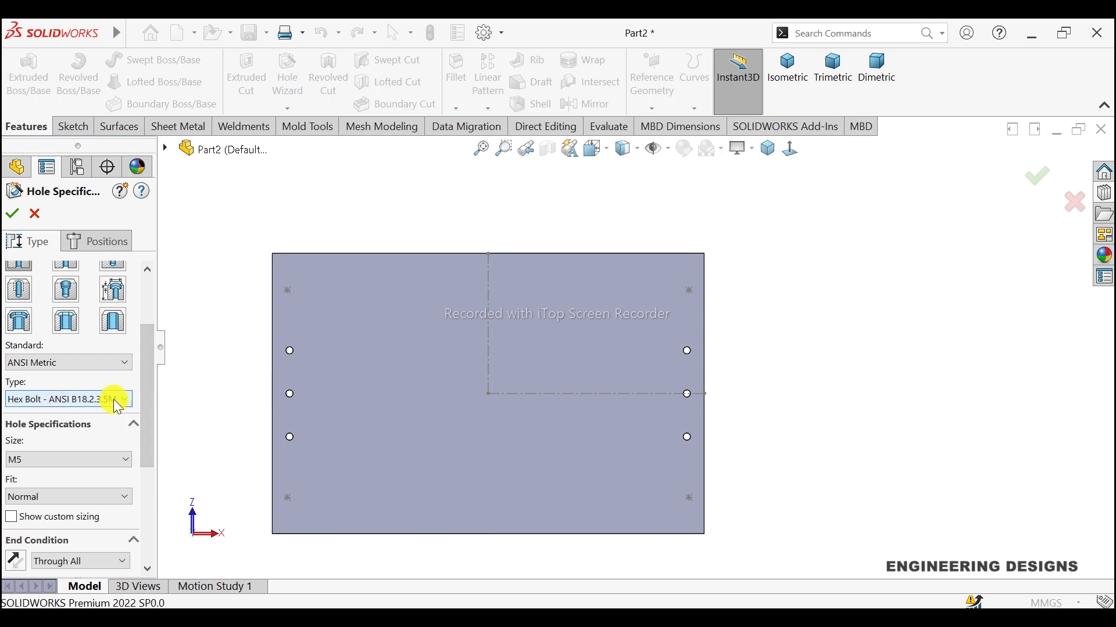
click(118, 406)
click(118, 413)
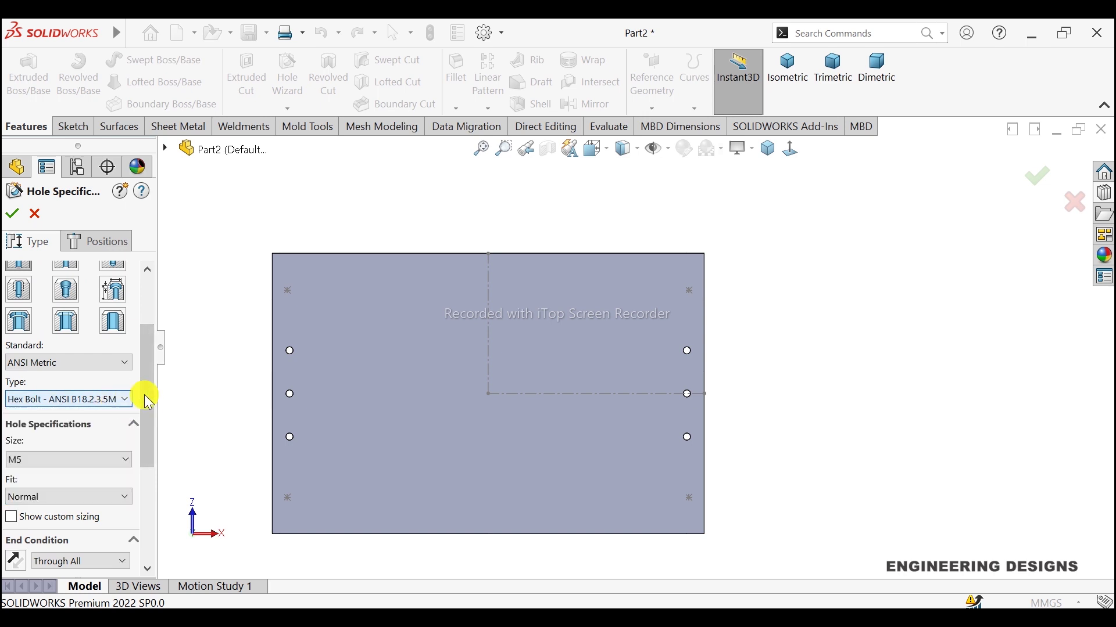
scroll(145, 406, down, 2)
scroll(144, 416, down, 2)
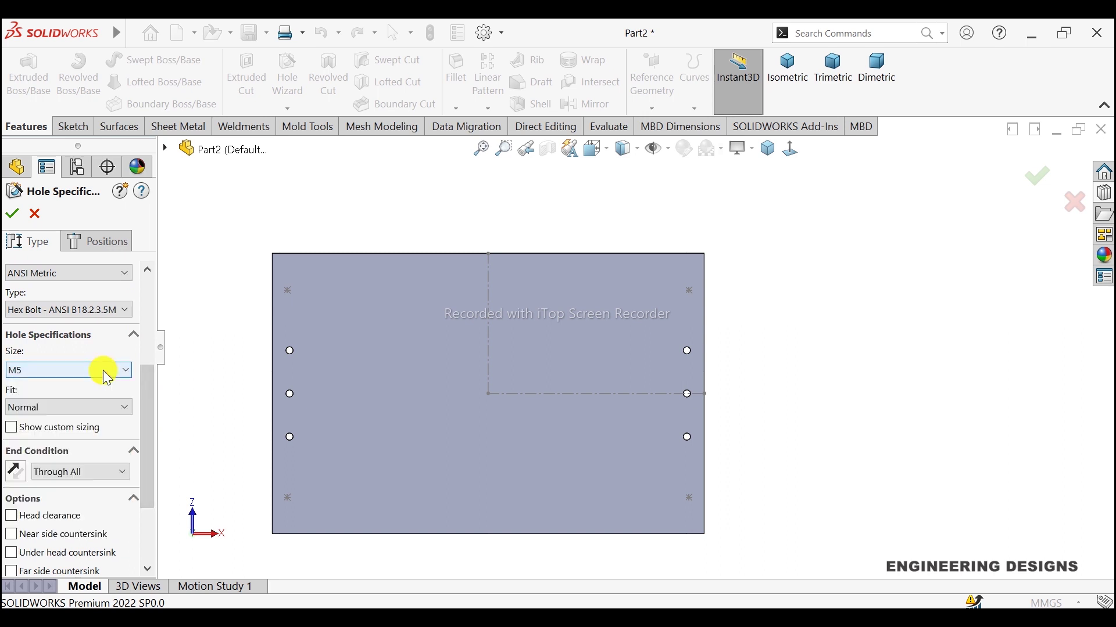
click(99, 409)
click(86, 423)
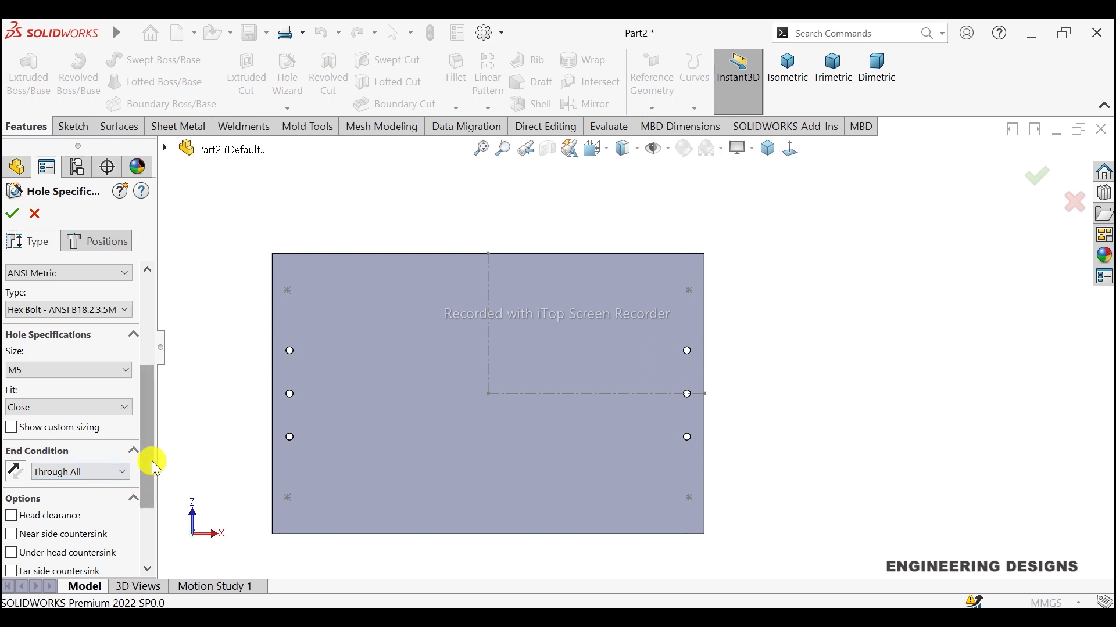
drag(149, 432, 147, 473)
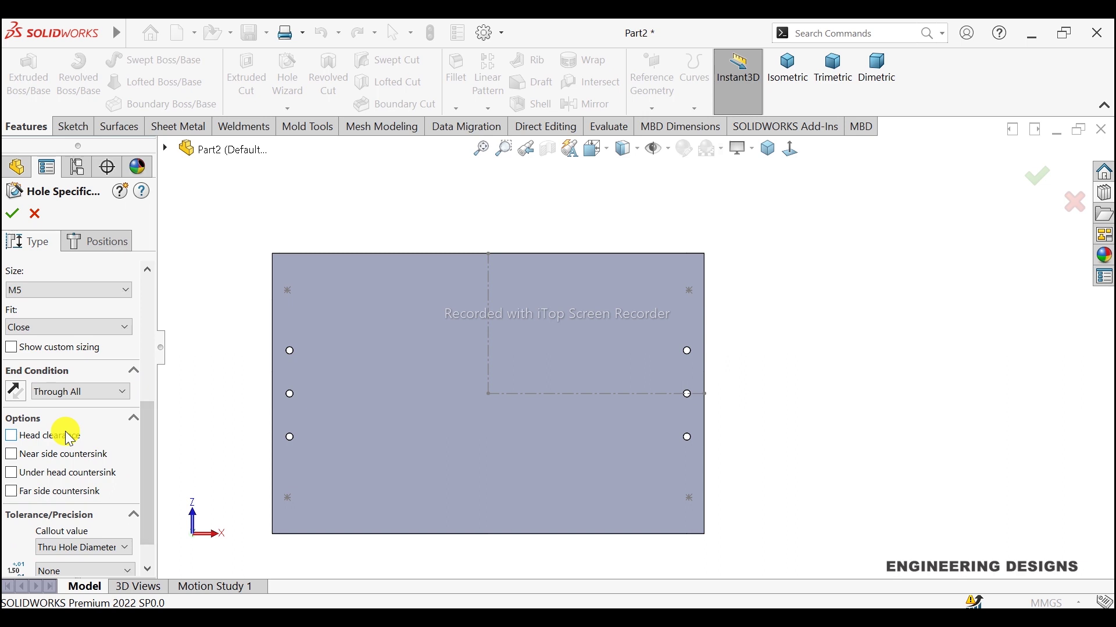
Enable custom sizing with 8 mm and 55 mm counterbore values
click(15, 350)
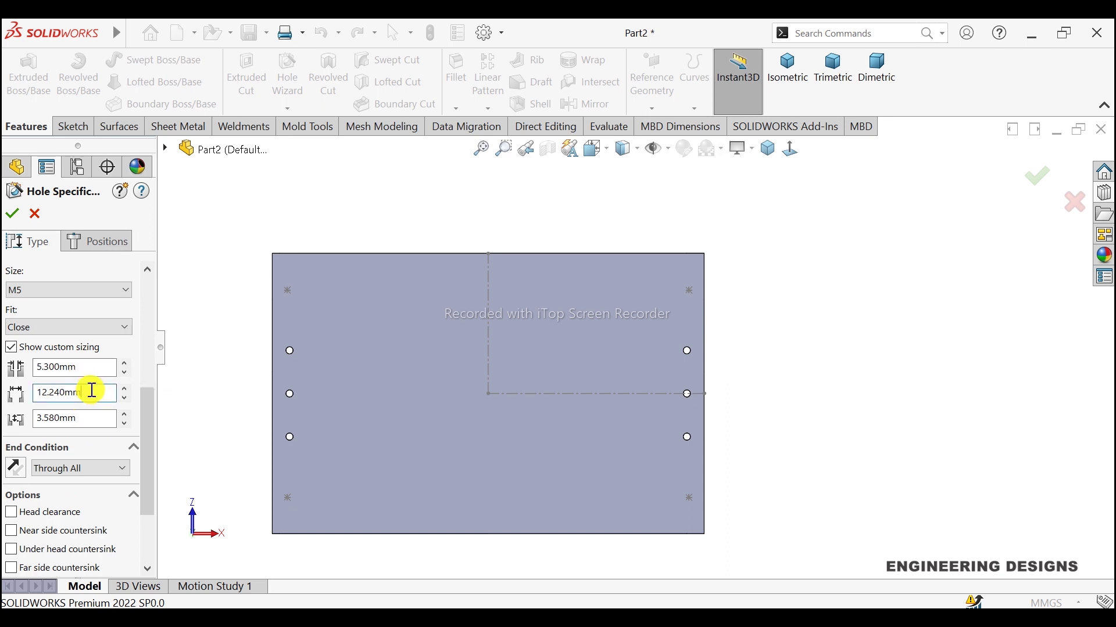
double_click(91, 390)
text(8)
key(Return)
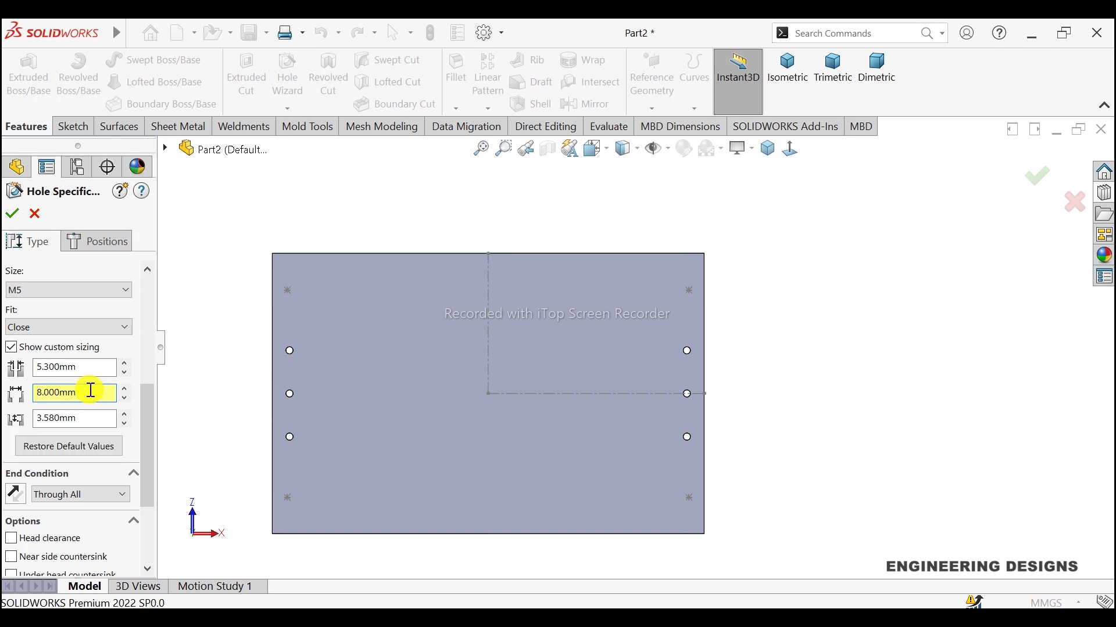
double_click(99, 418)
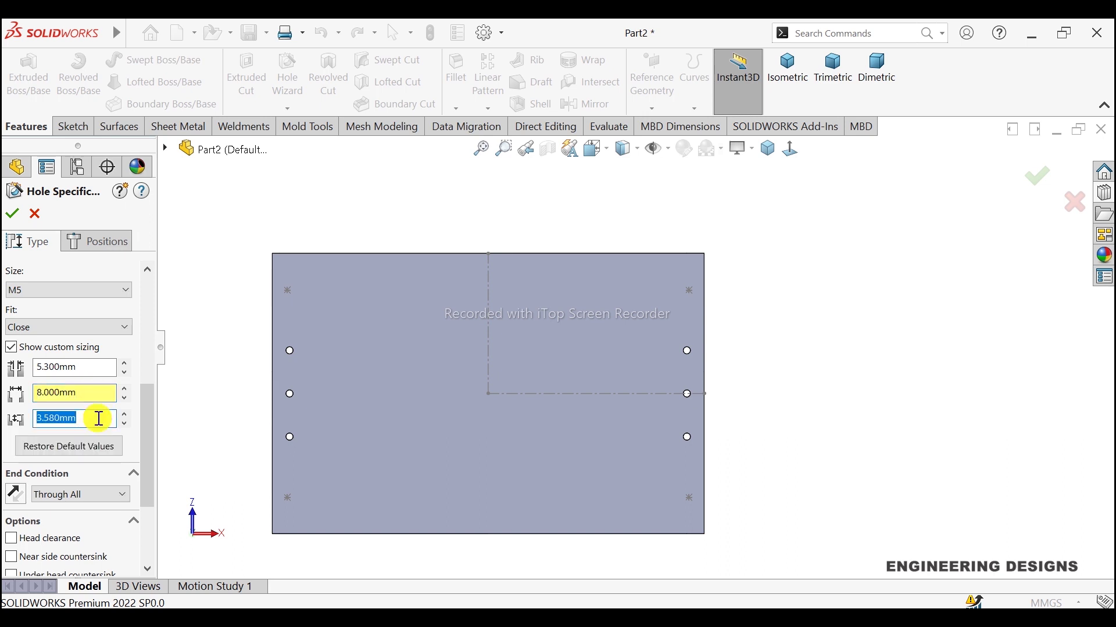
text(55)
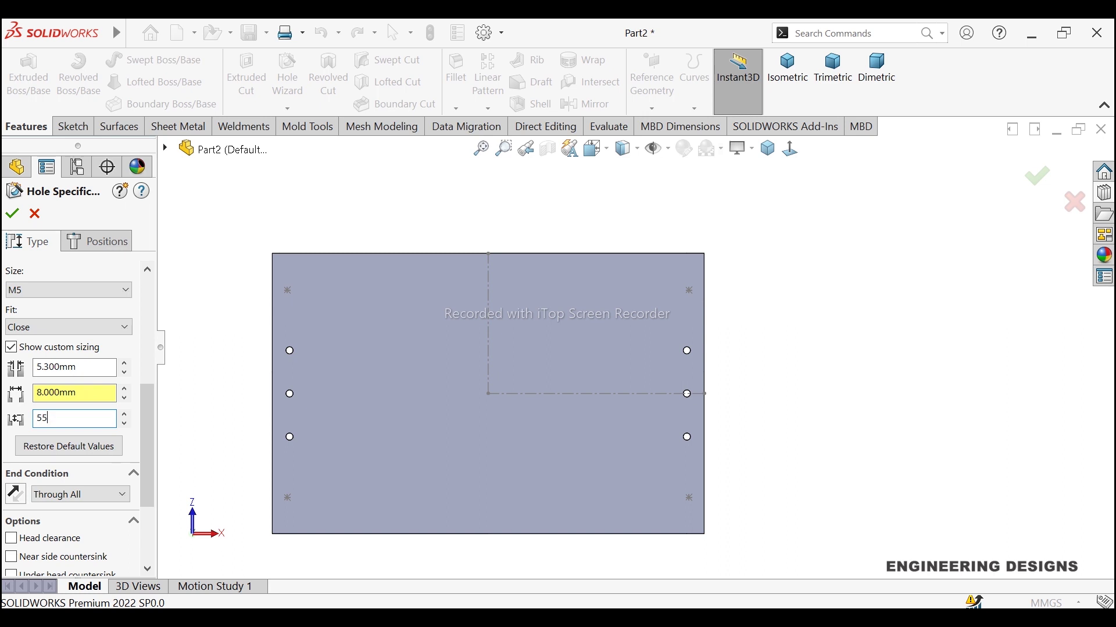
key(Return)
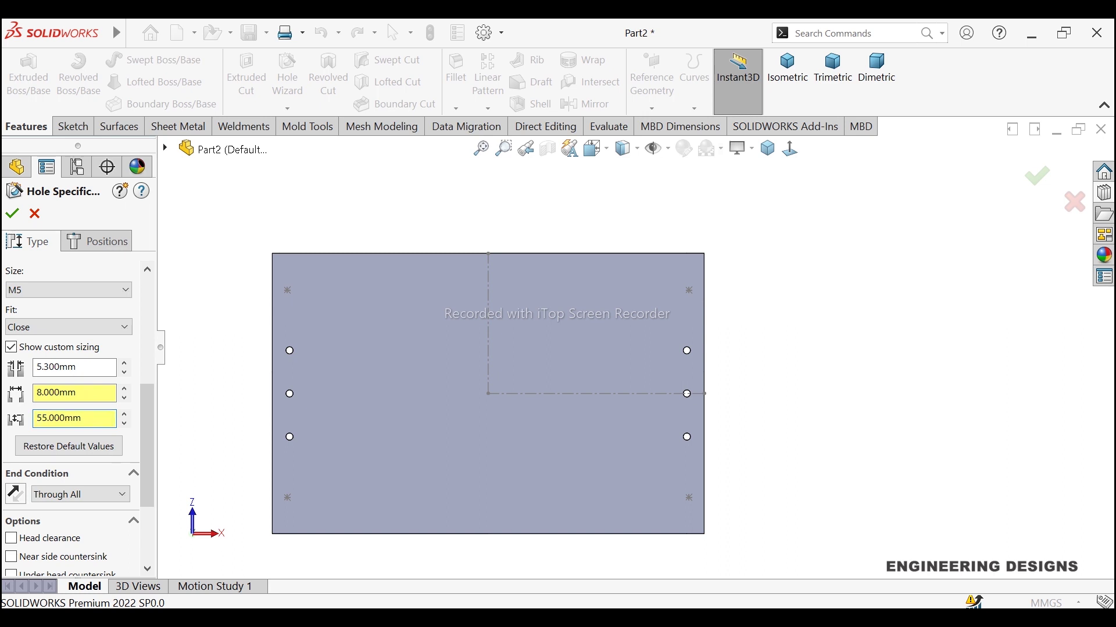
click(127, 243)
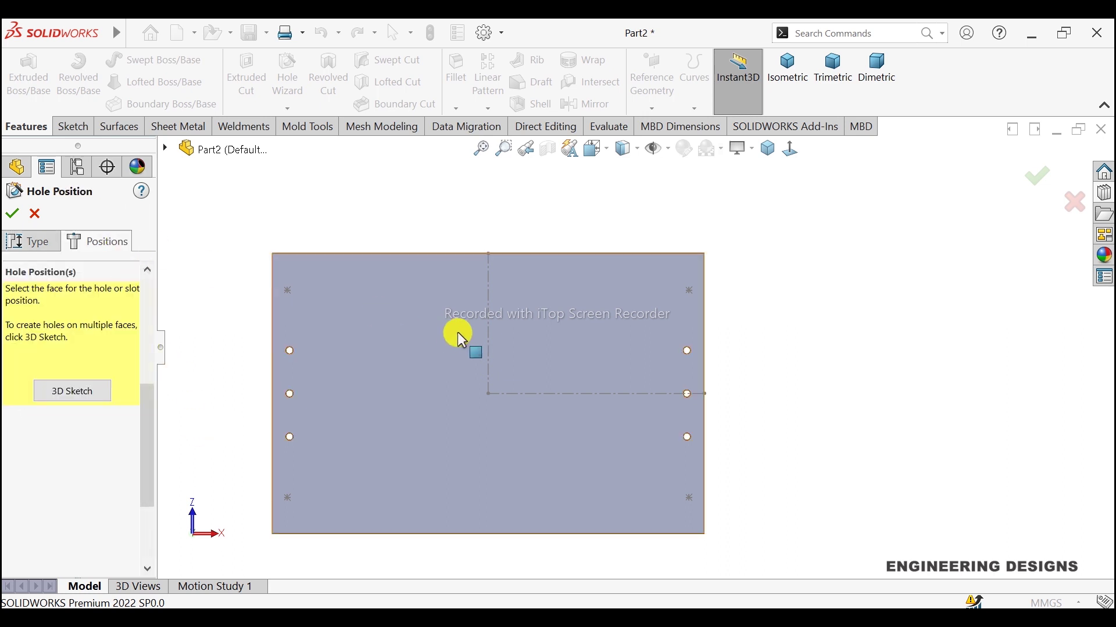
Place the counterbored holes at the four floor-corner points and confirm the feature
click(537, 326)
scroll(639, 232, up, 2)
scroll(639, 227, down, 2)
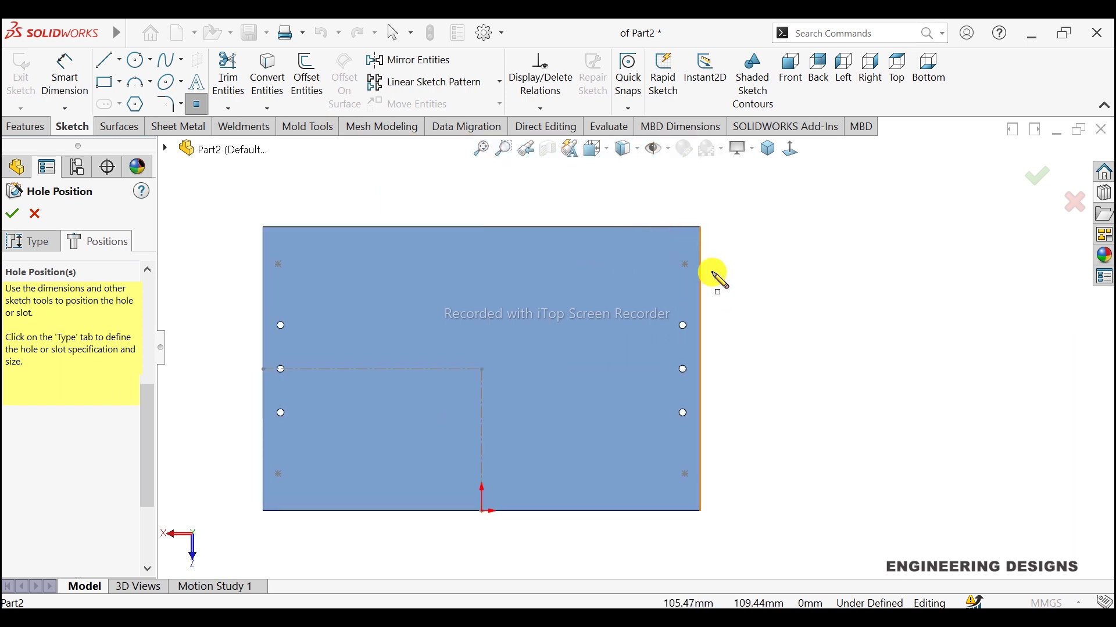
click(685, 265)
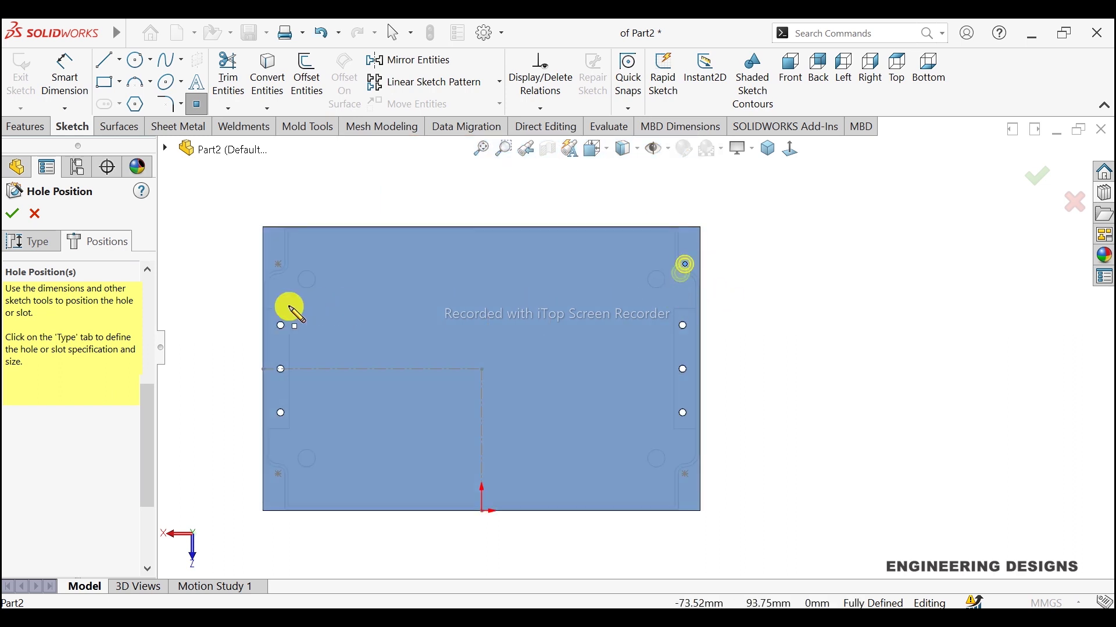
click(279, 264)
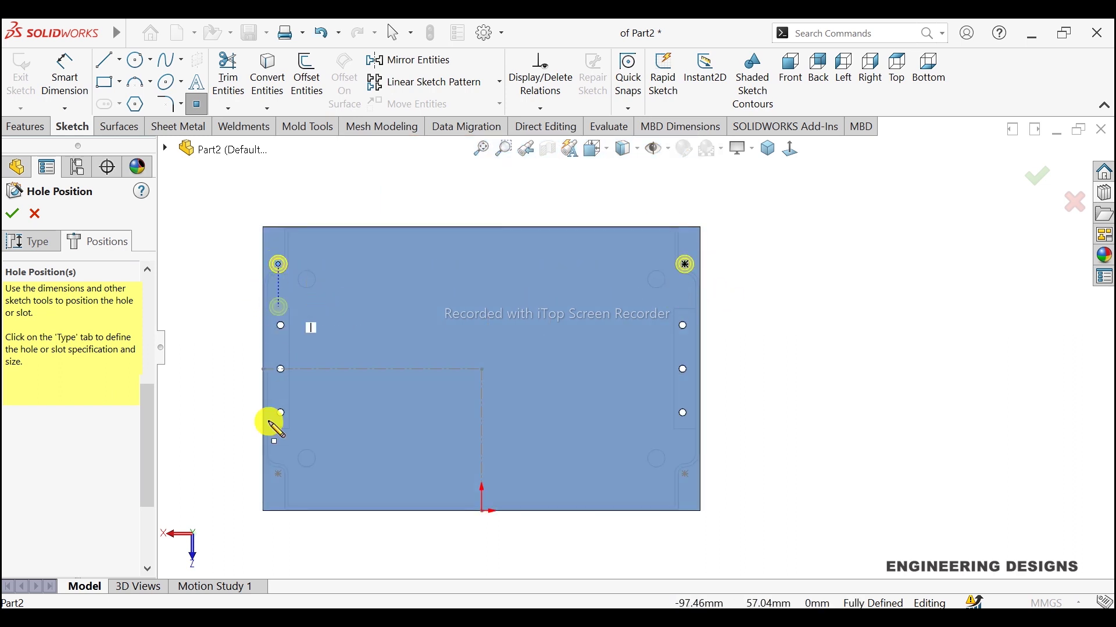
click(278, 474)
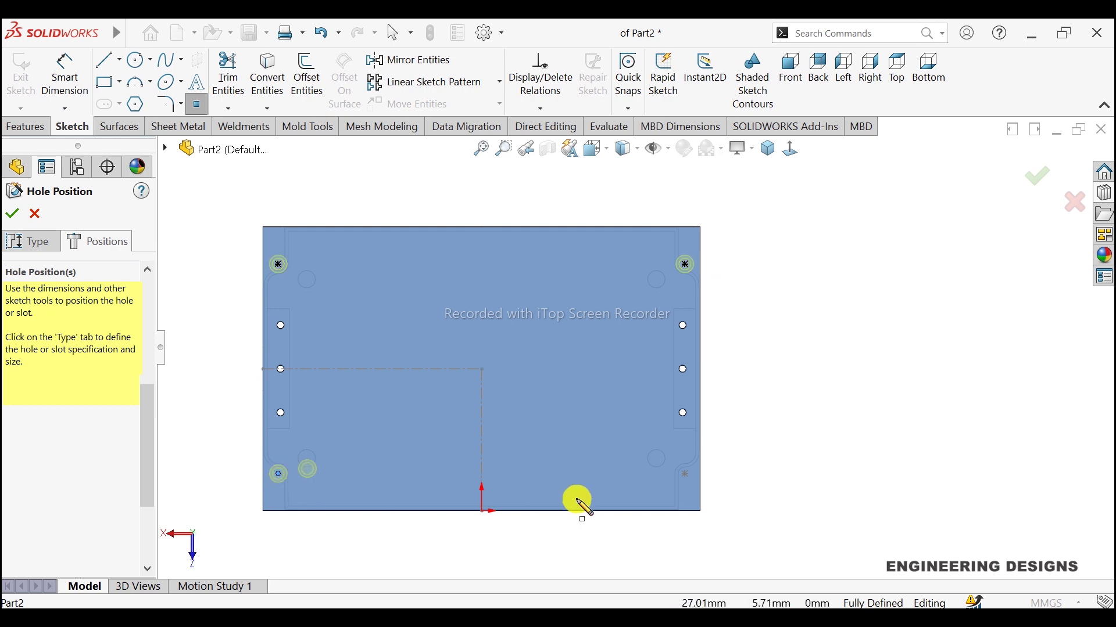
click(685, 474)
click(12, 214)
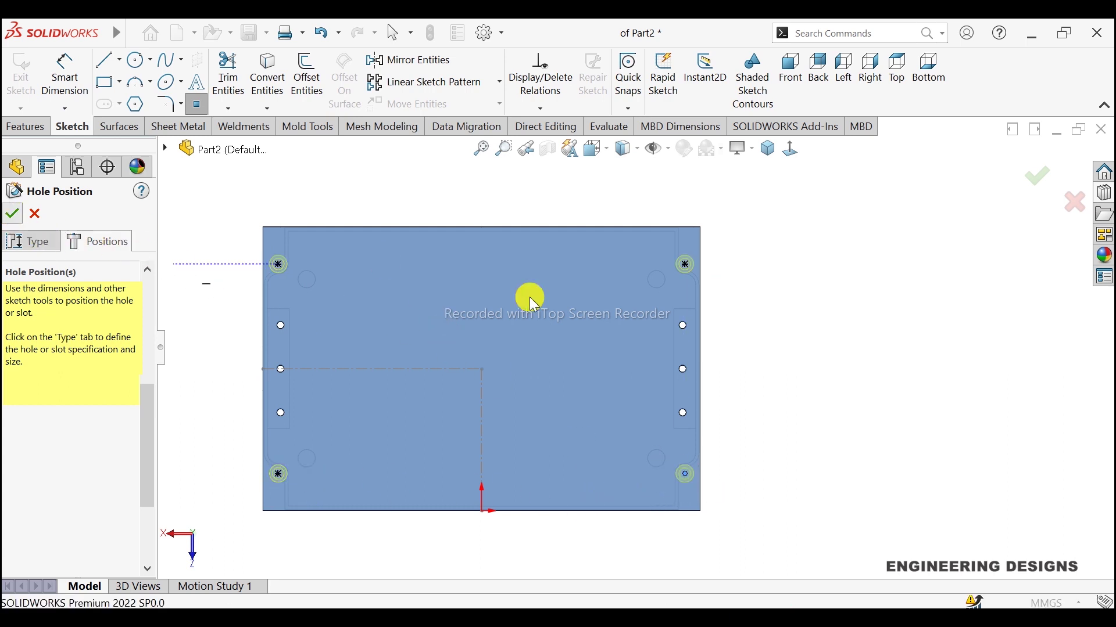
Hide Sketch11 and view the box in isometric
click(791, 271)
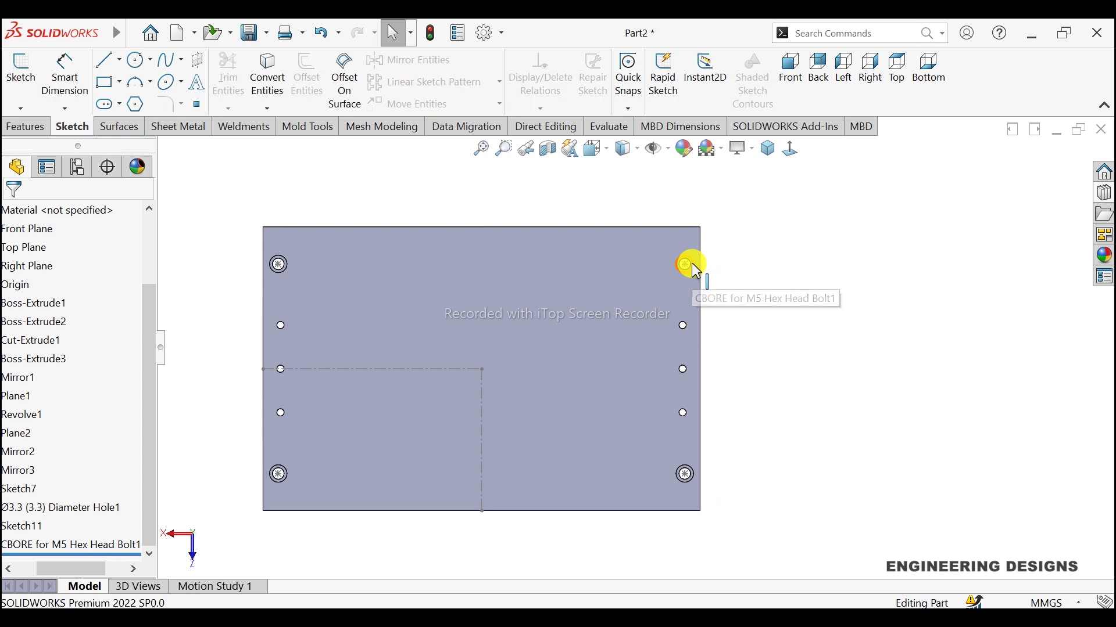
click(452, 370)
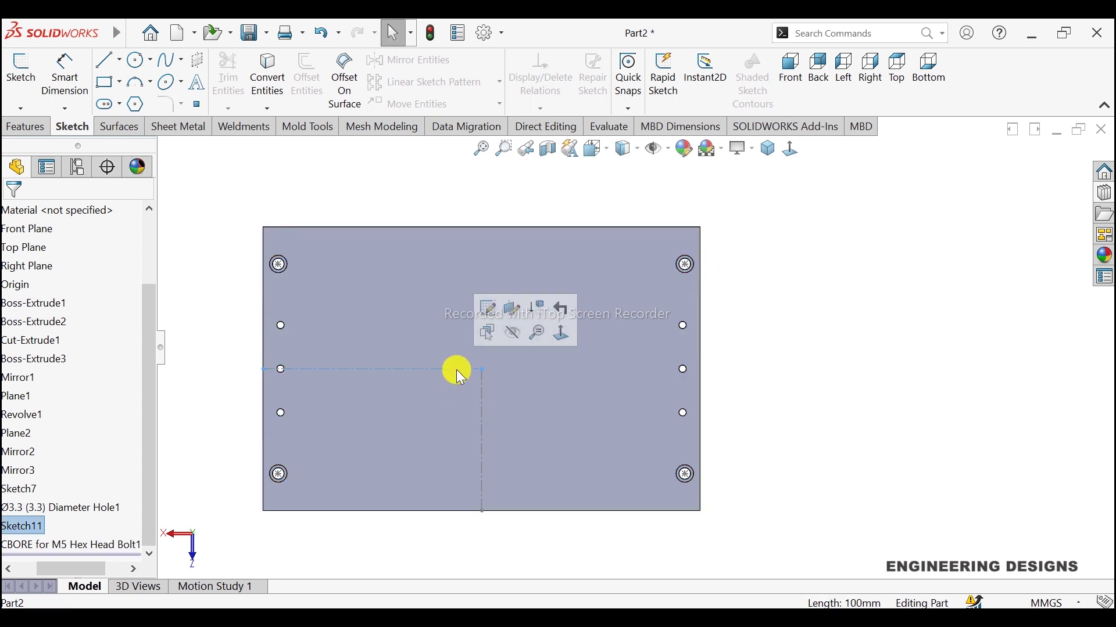
click(505, 329)
click(768, 148)
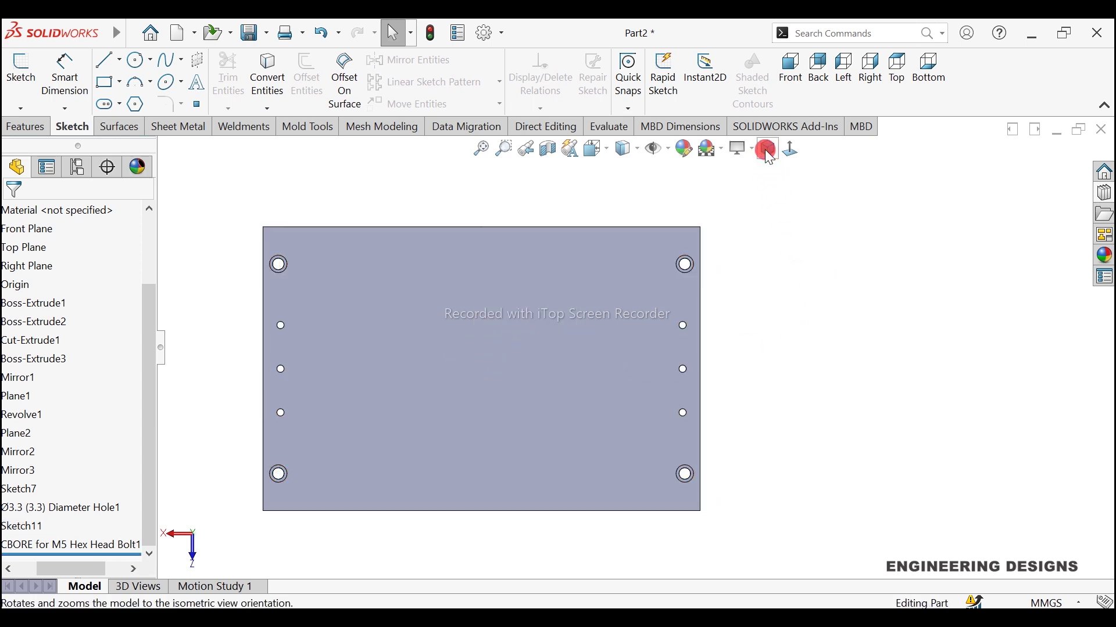
scroll(685, 408, down, 1)
scroll(685, 388, down, 3)
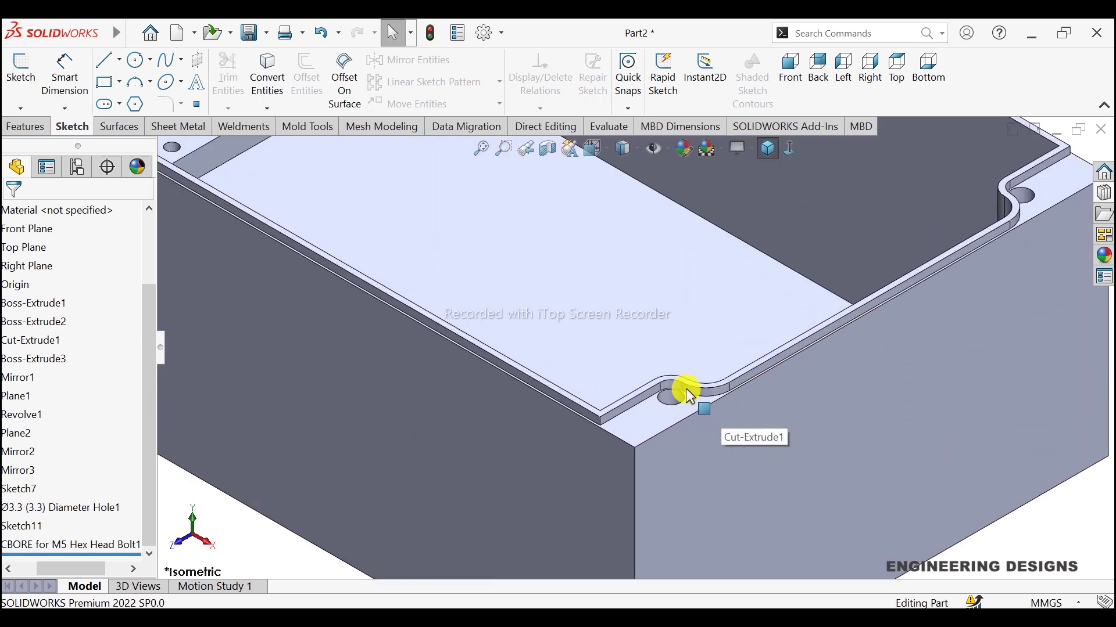
scroll(692, 378, down, 2)
scroll(670, 379, down, 2)
scroll(681, 390, up, 2)
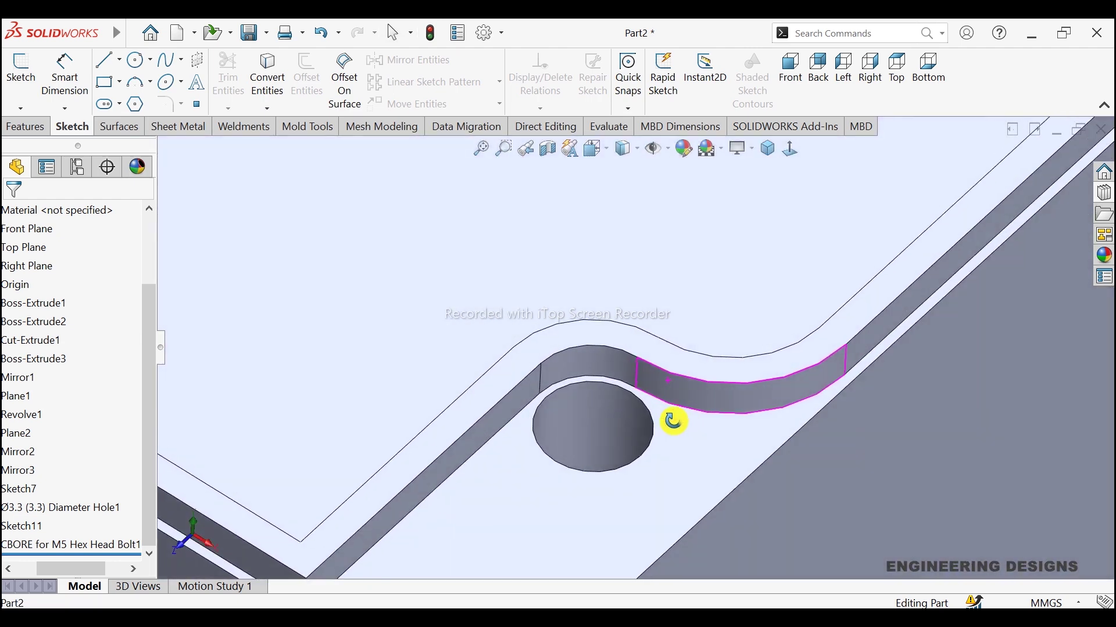
scroll(668, 377, up, 2)
scroll(668, 371, up, 2)
scroll(662, 384, up, 2)
scroll(661, 390, up, 5)
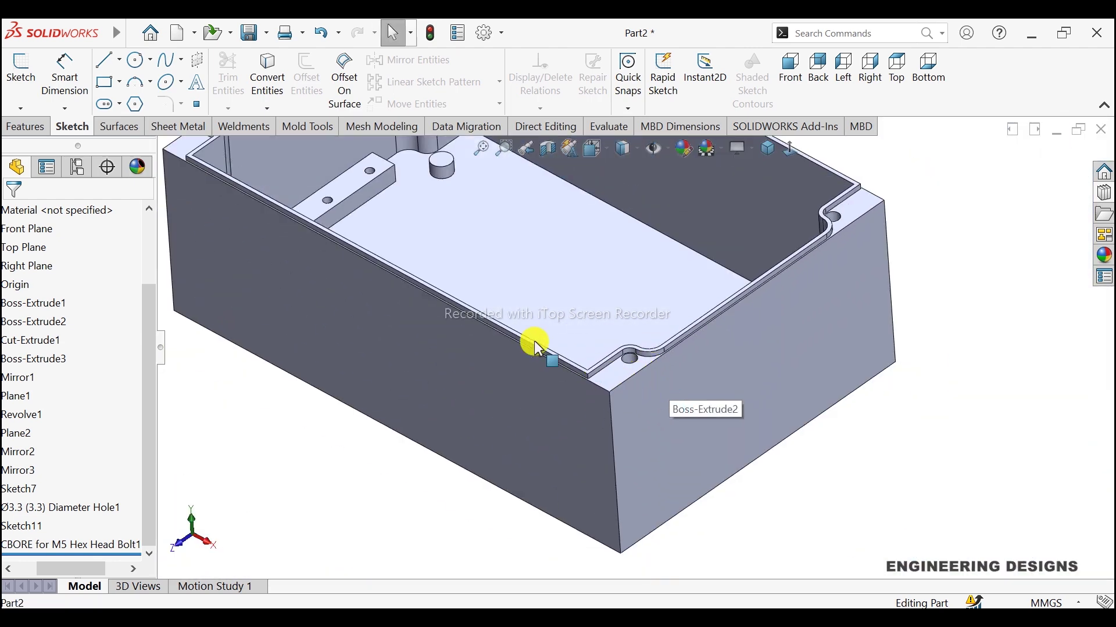
mouse_move(531, 341)
middle_down()
mouse_move(409, 234)
mouse_move(438, 241)
mouse_move(677, 204)
mouse_move(807, 169)
mouse_move(821, 159)
mouse_move(810, 154)
mouse_move(847, 237)
middle_up()
scroll(822, 206, down, 3)
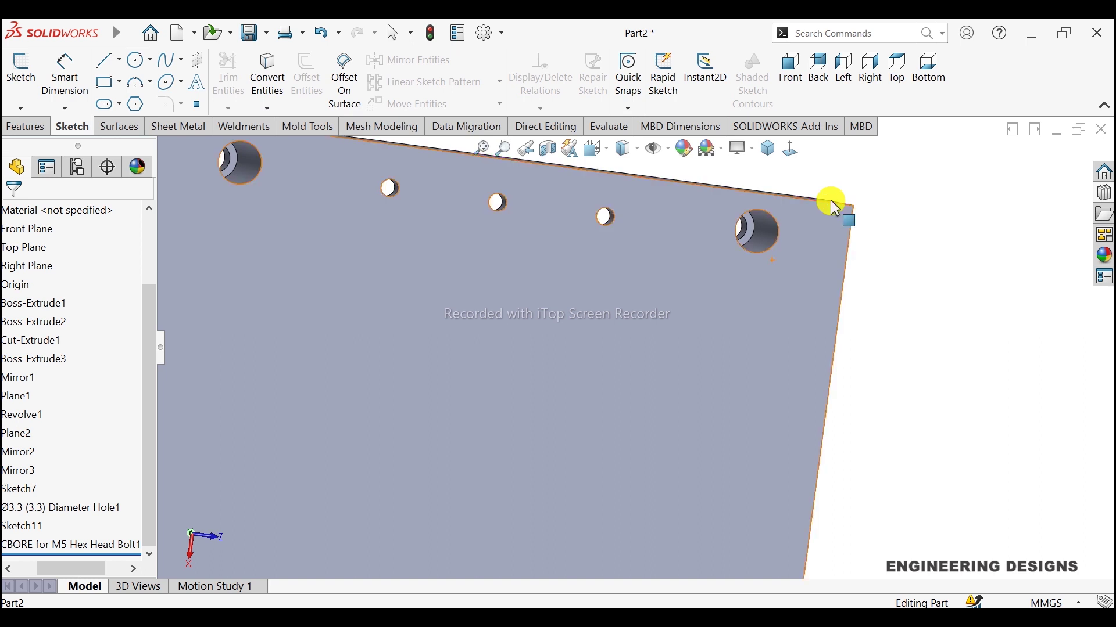
click(767, 148)
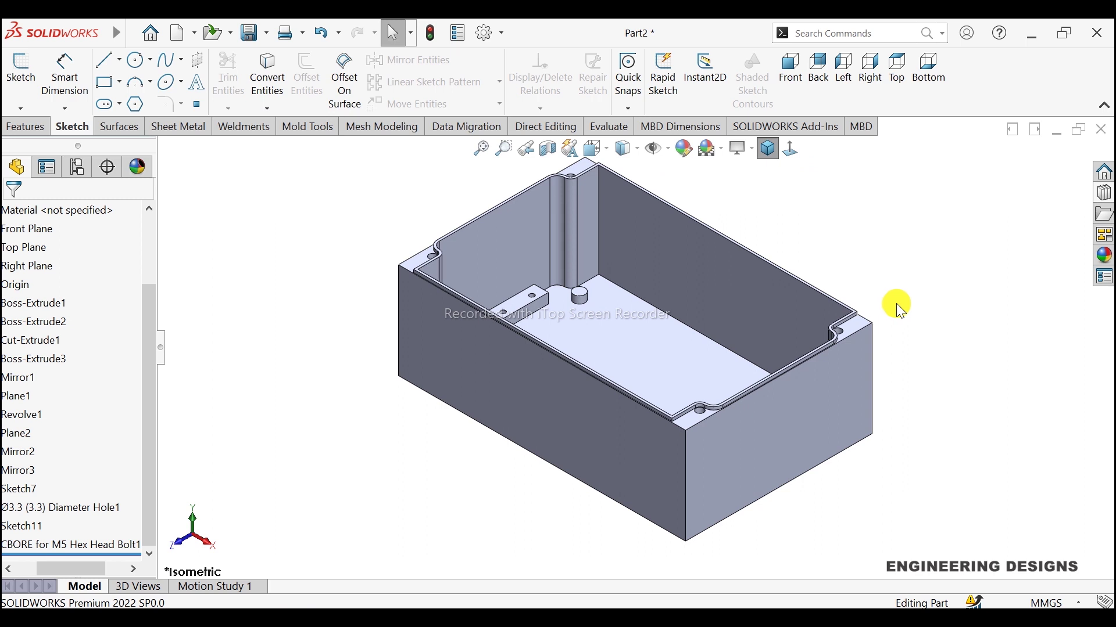
mouse_move(899, 308)
middle_down()
mouse_move(790, 251)
mouse_move(733, 373)
middle_up()
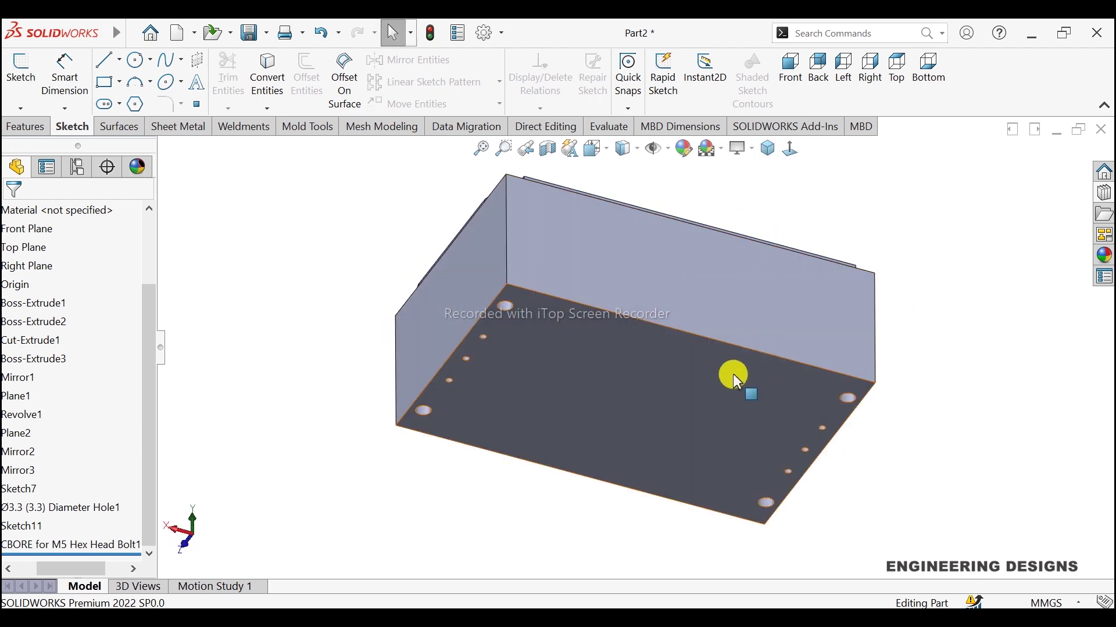
click(750, 384)
Start a sketch on the bottom face and place a point near its top-right corner
click(794, 337)
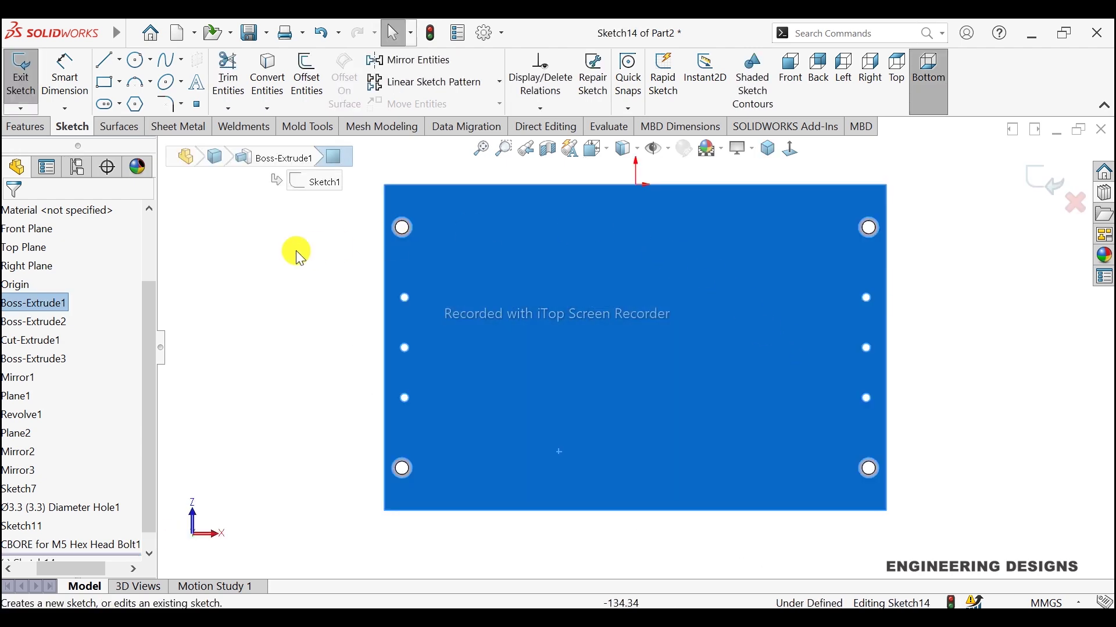
click(295, 250)
click(197, 105)
scroll(829, 244, down, 2)
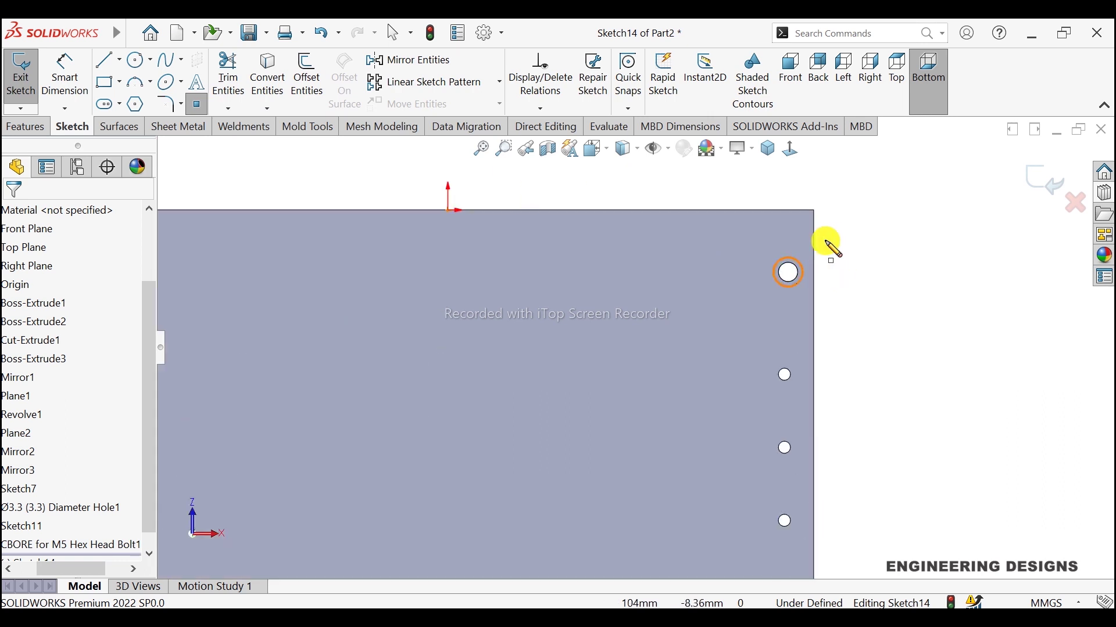
scroll(755, 247, down, 2)
click(755, 247)
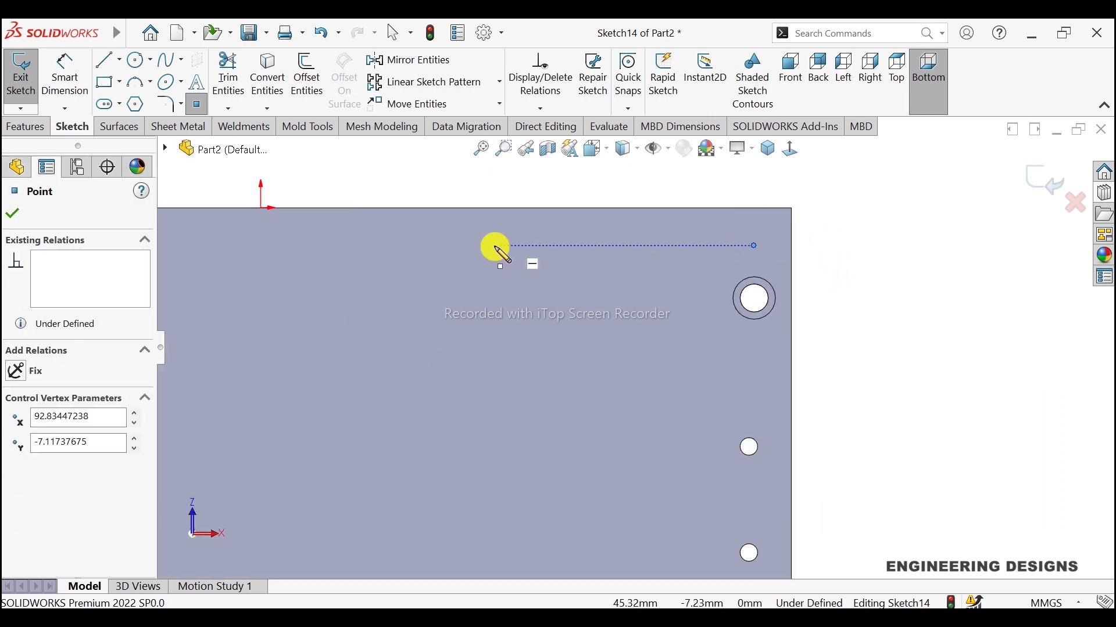
Dimension the point 7 mm from the right edge
click(64, 75)
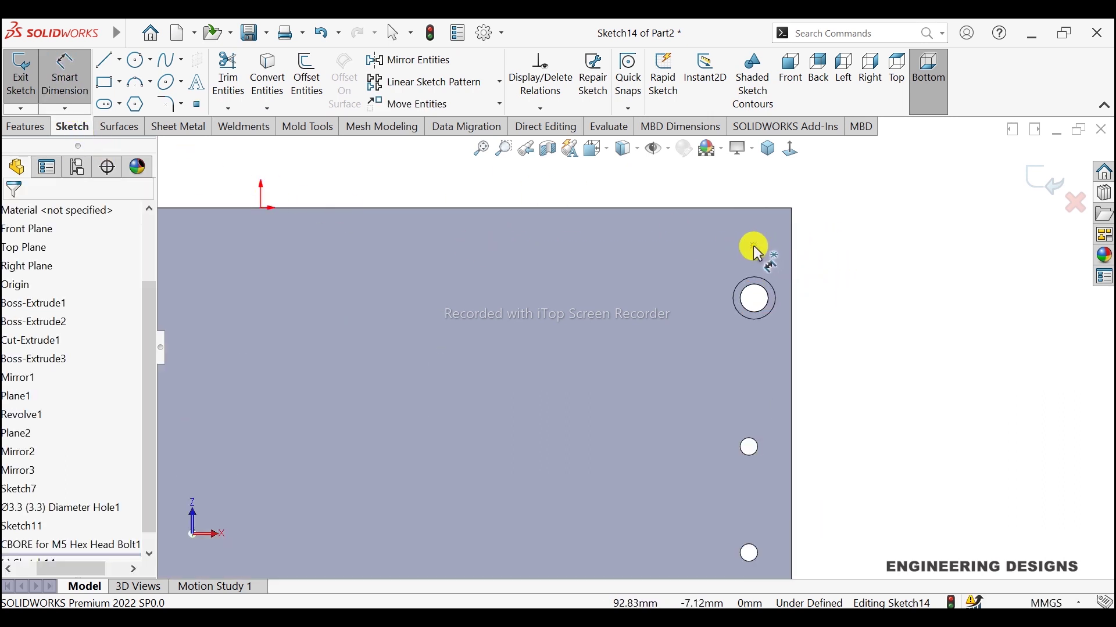
click(755, 247)
click(792, 251)
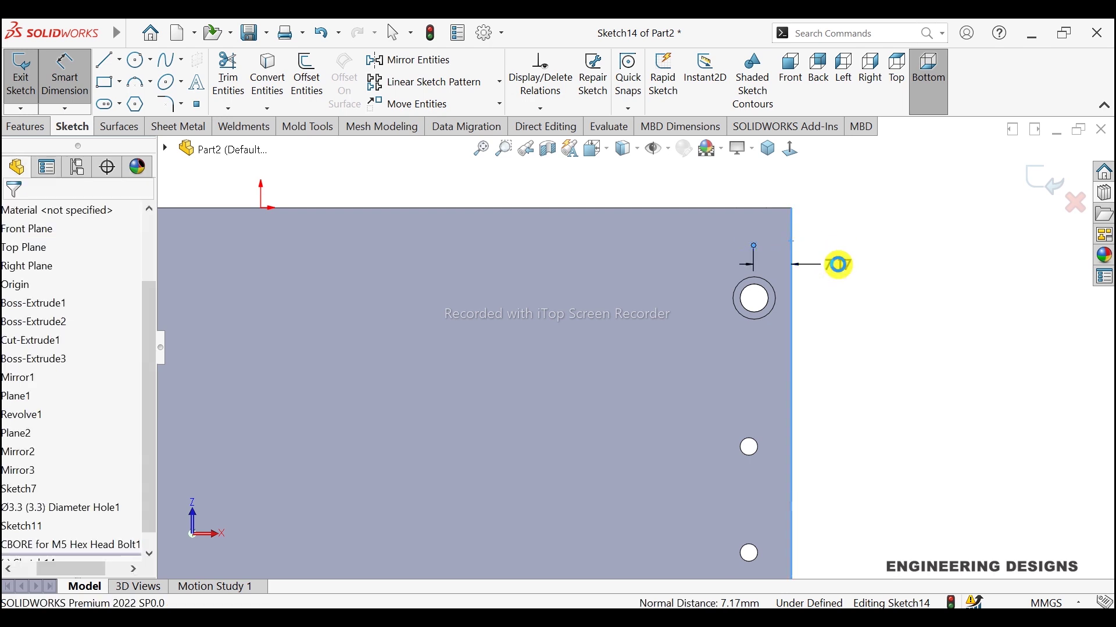
click(837, 260)
text(7)
key(Return)
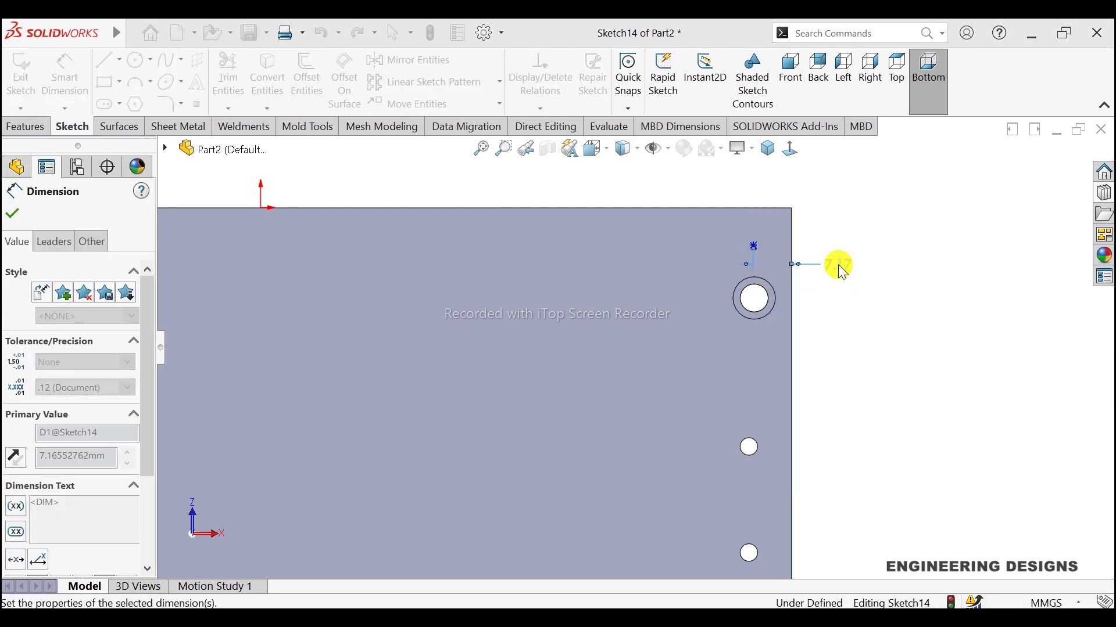
Dimension the point 7 mm from the top edge and move that label left
click(756, 247)
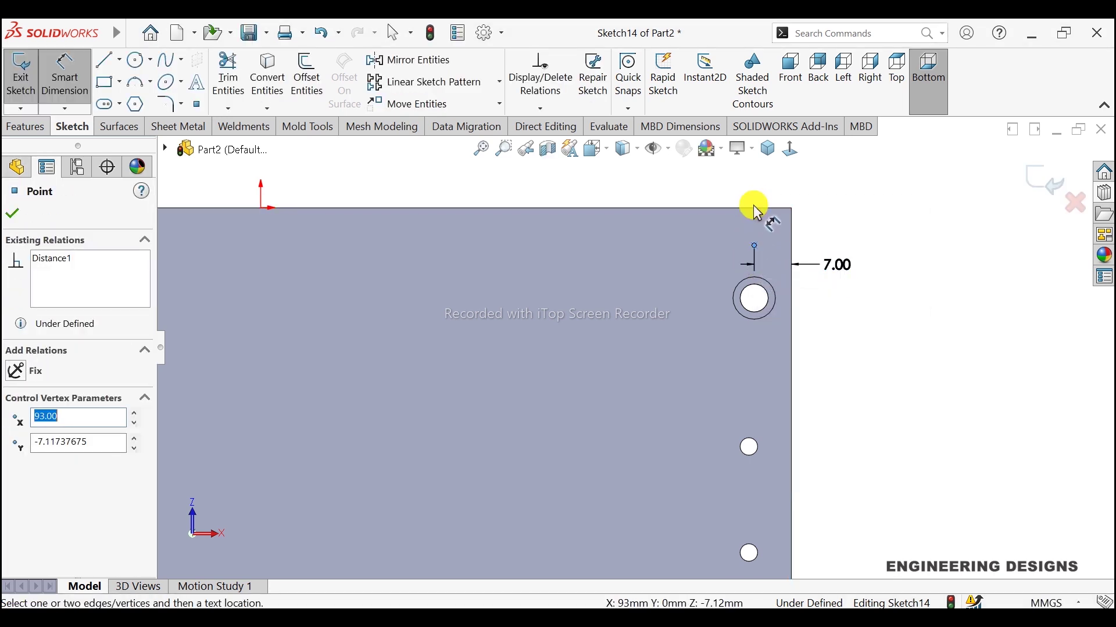
click(752, 209)
click(824, 224)
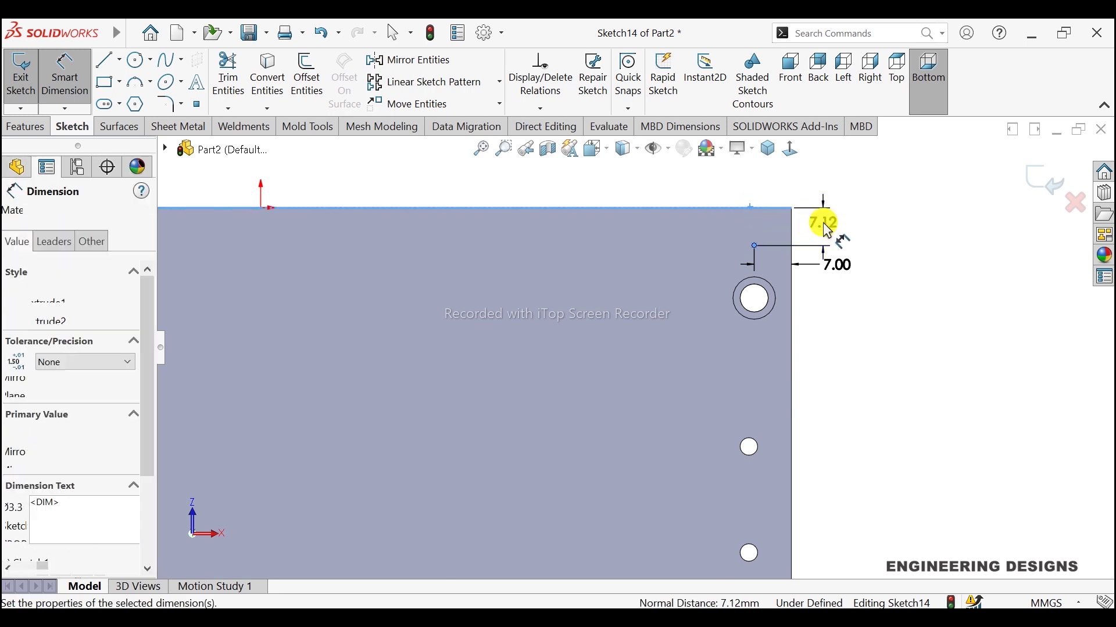
text(7)
key(Return)
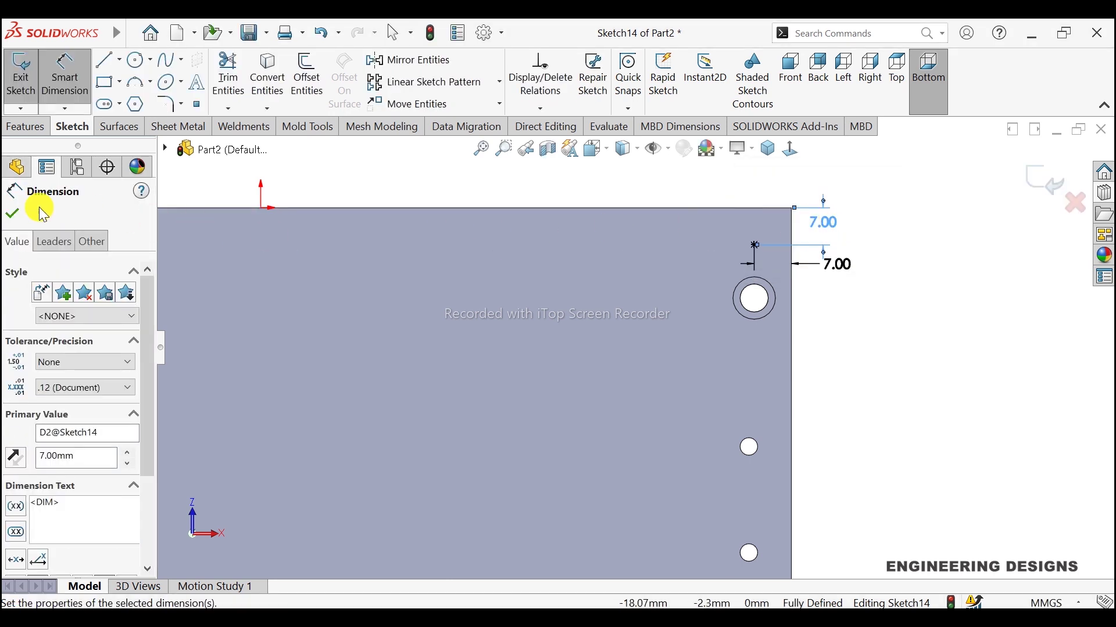
click(12, 214)
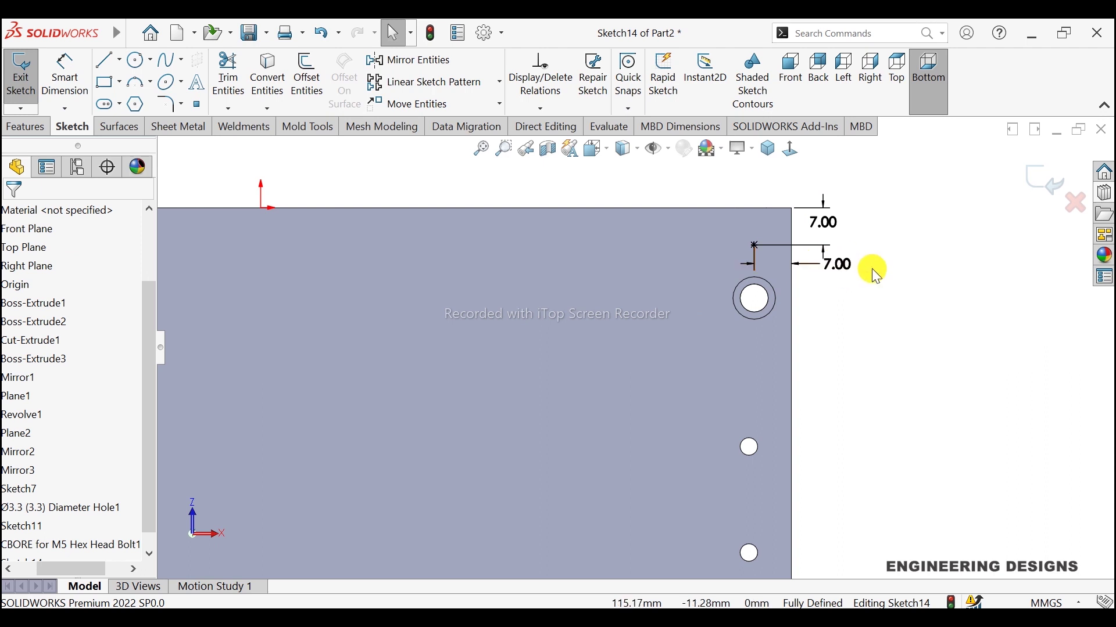
drag(822, 222, 665, 219)
click(802, 313)
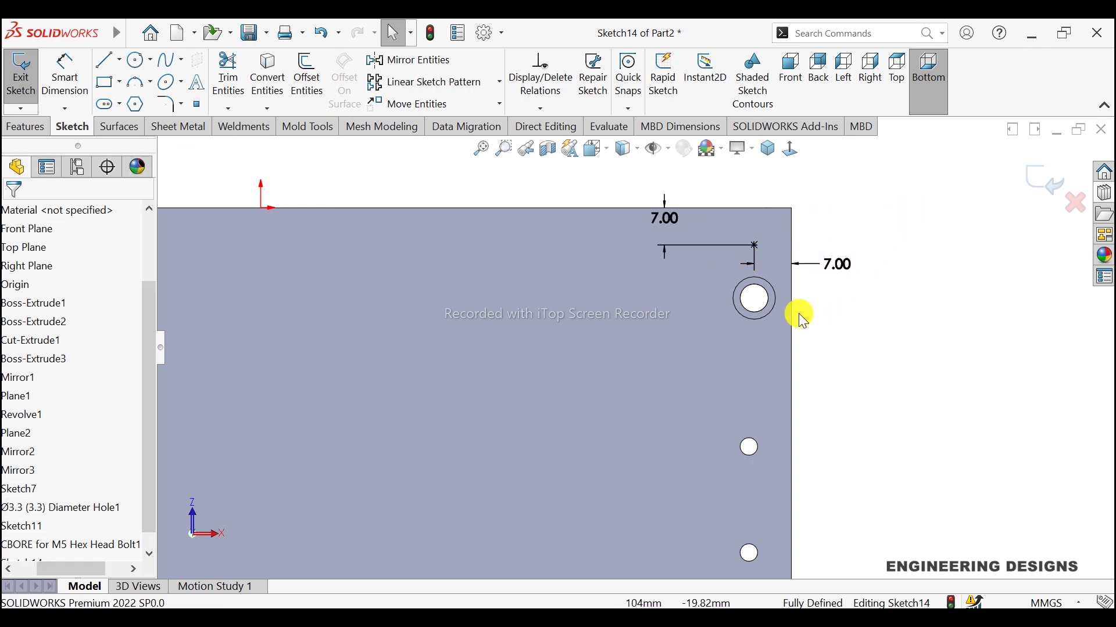
scroll(591, 318, up, 2)
scroll(592, 319, up, 3)
scroll(605, 441, down, 2)
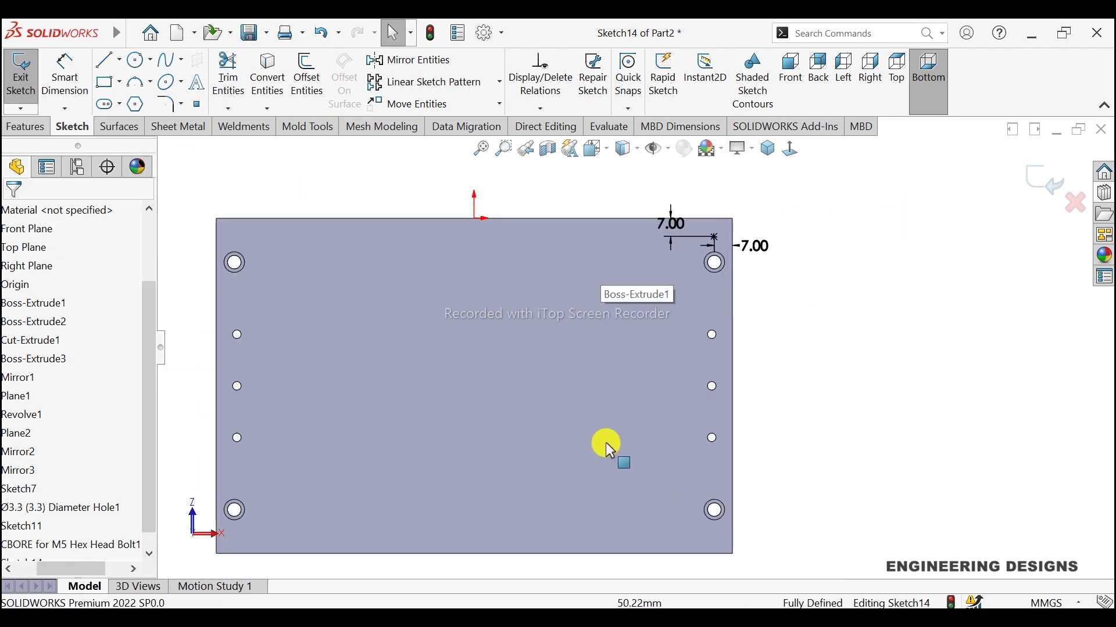
click(107, 61)
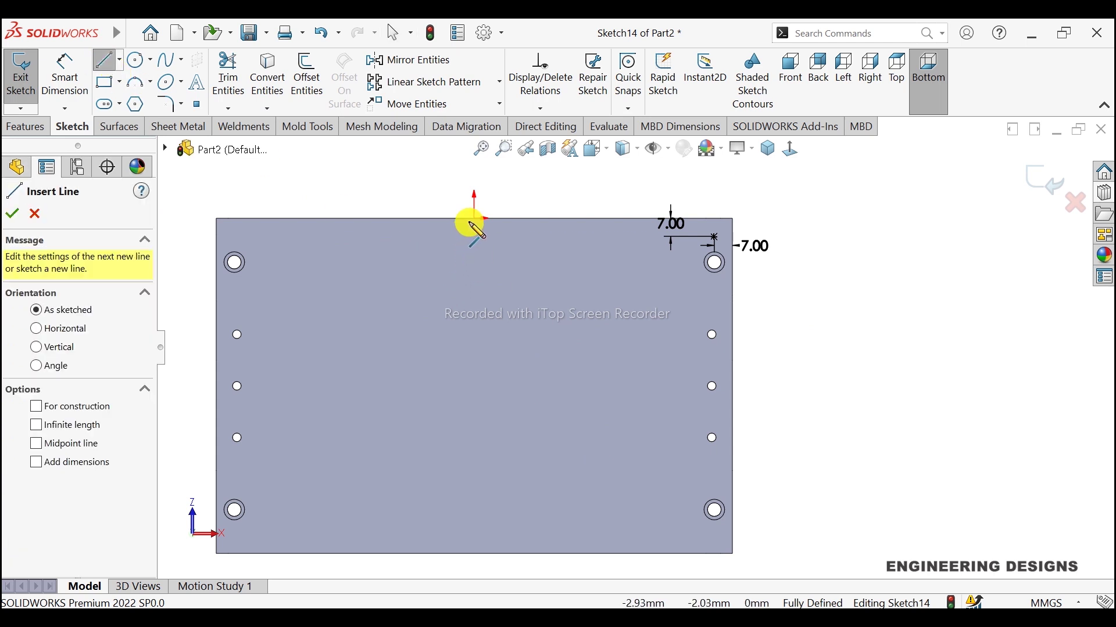
Draw a vertical line from the origin to mid-height, then horizontally to the right edge
click(474, 218)
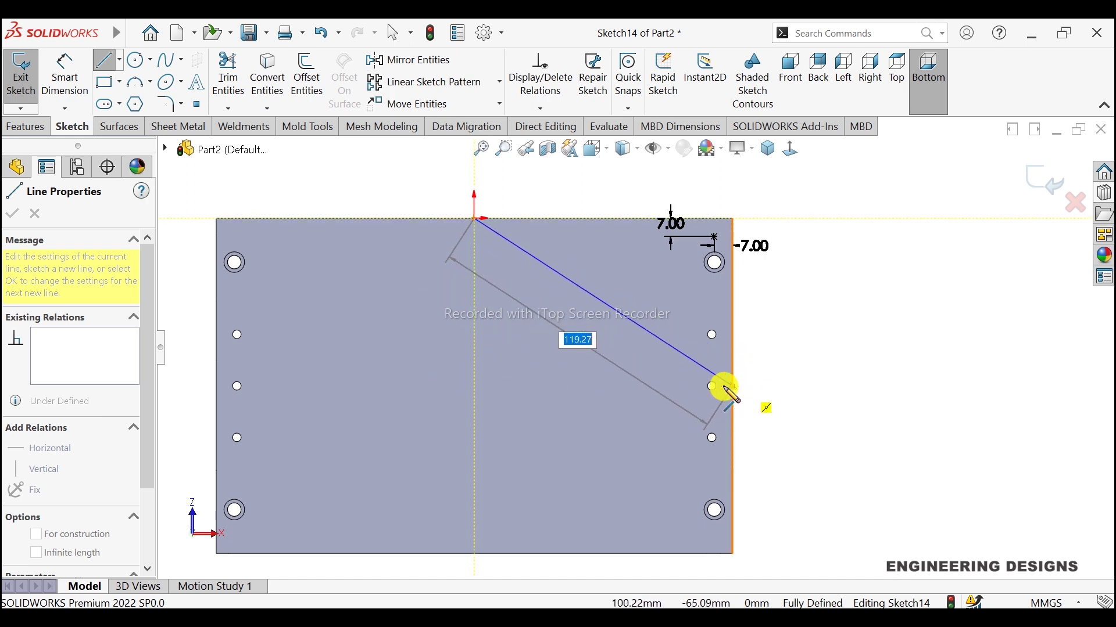
click(474, 386)
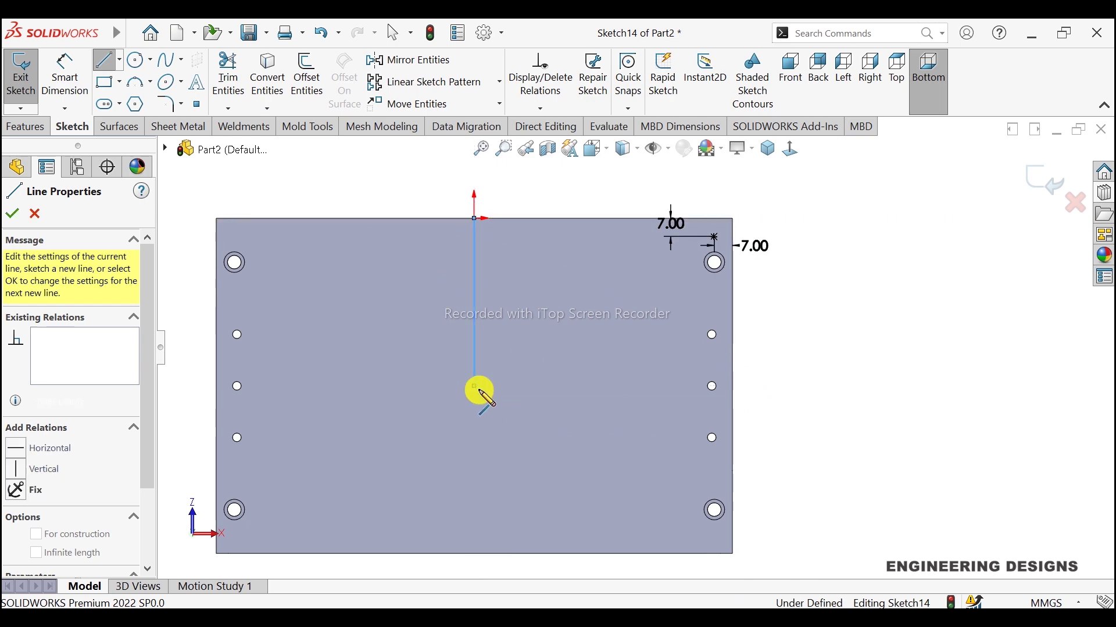
click(734, 386)
right_click(791, 348)
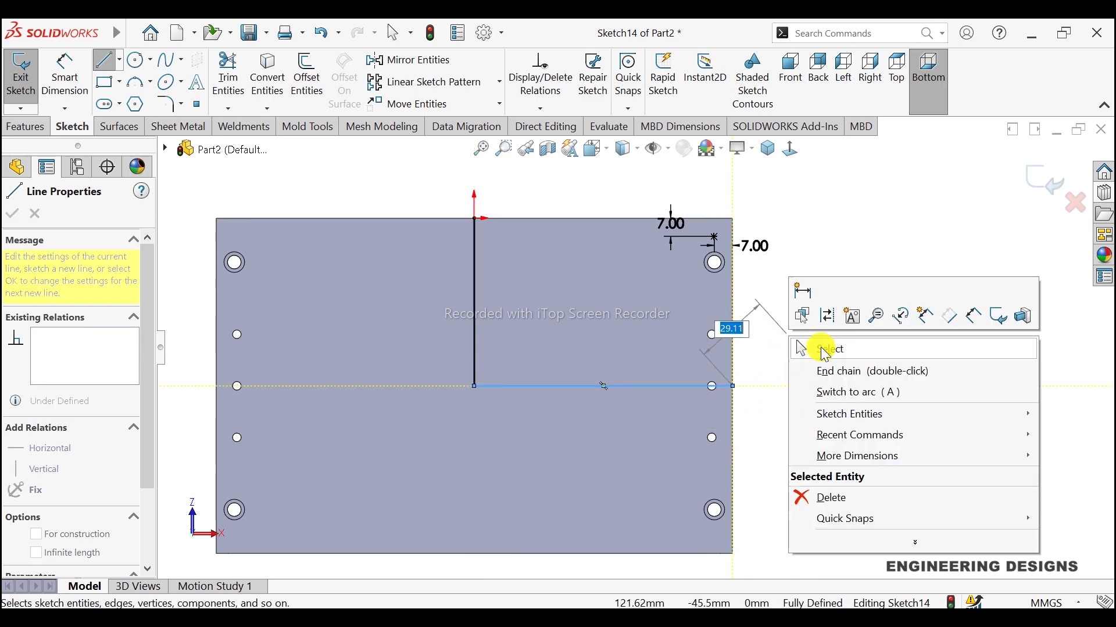
click(819, 348)
Convert both lines to construction geometry
click(473, 331)
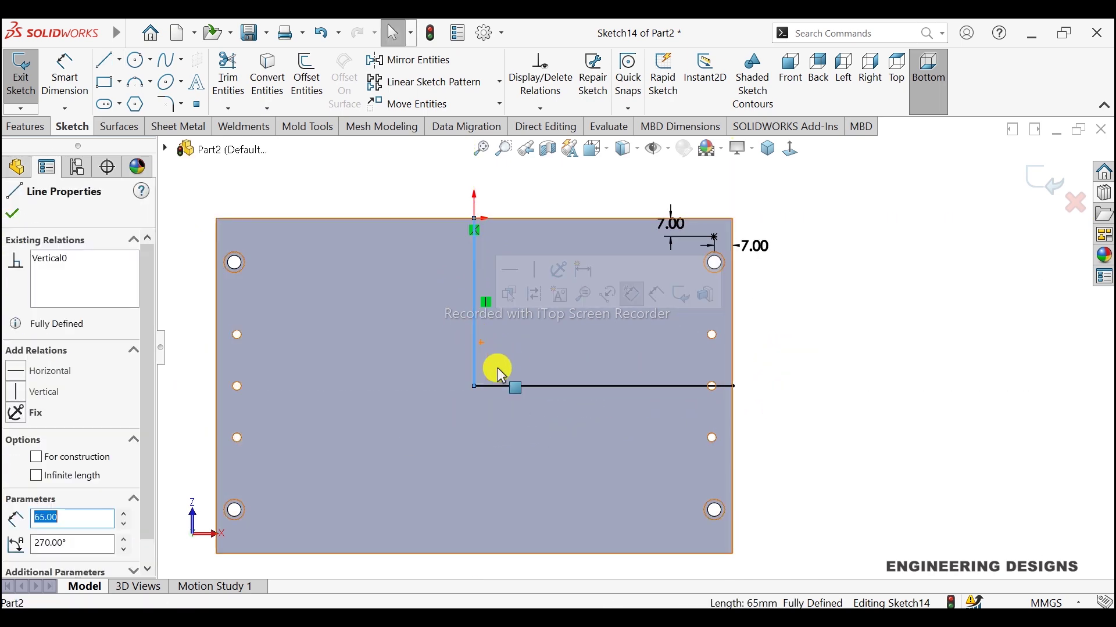
ctrl+click(497, 385)
click(558, 345)
click(604, 360)
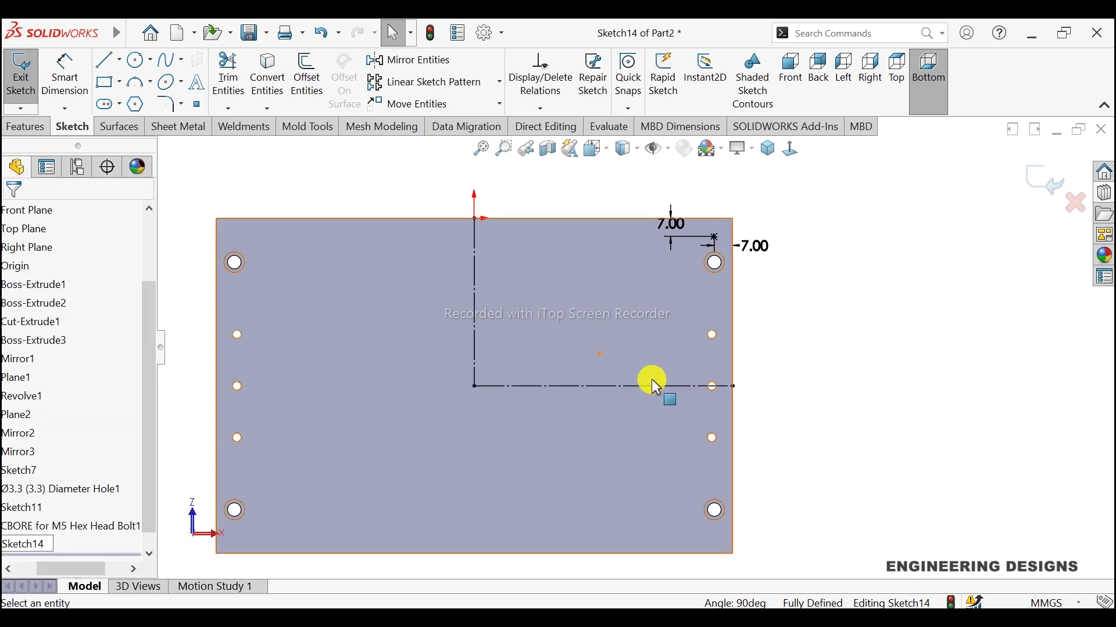
Mirror the top-right corner point about the horizontal construction line
click(386, 60)
click(714, 238)
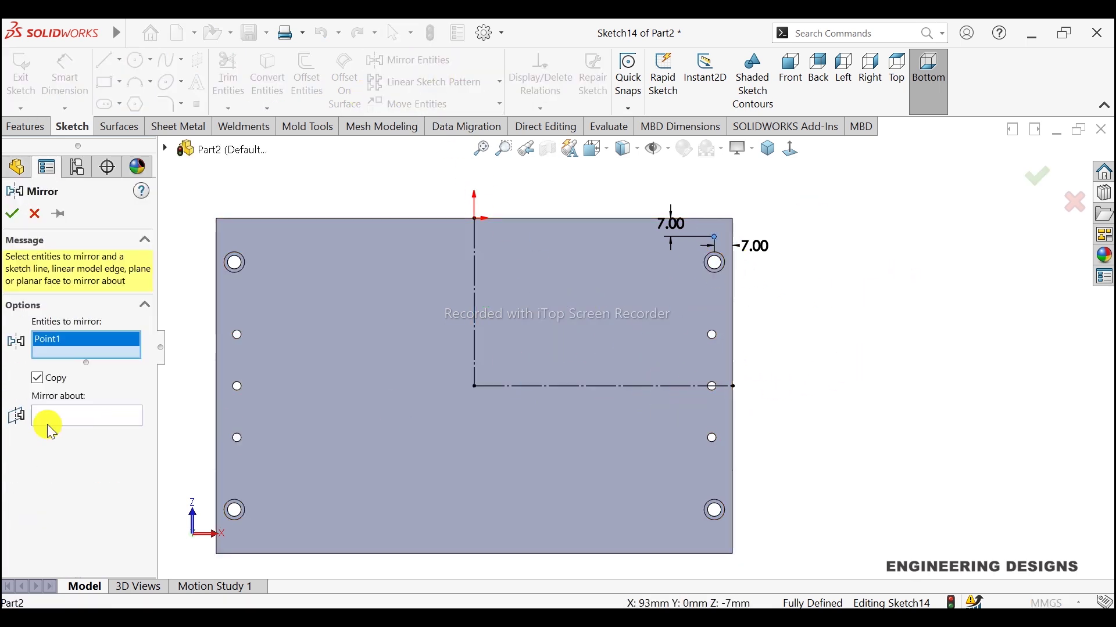
click(52, 415)
click(620, 387)
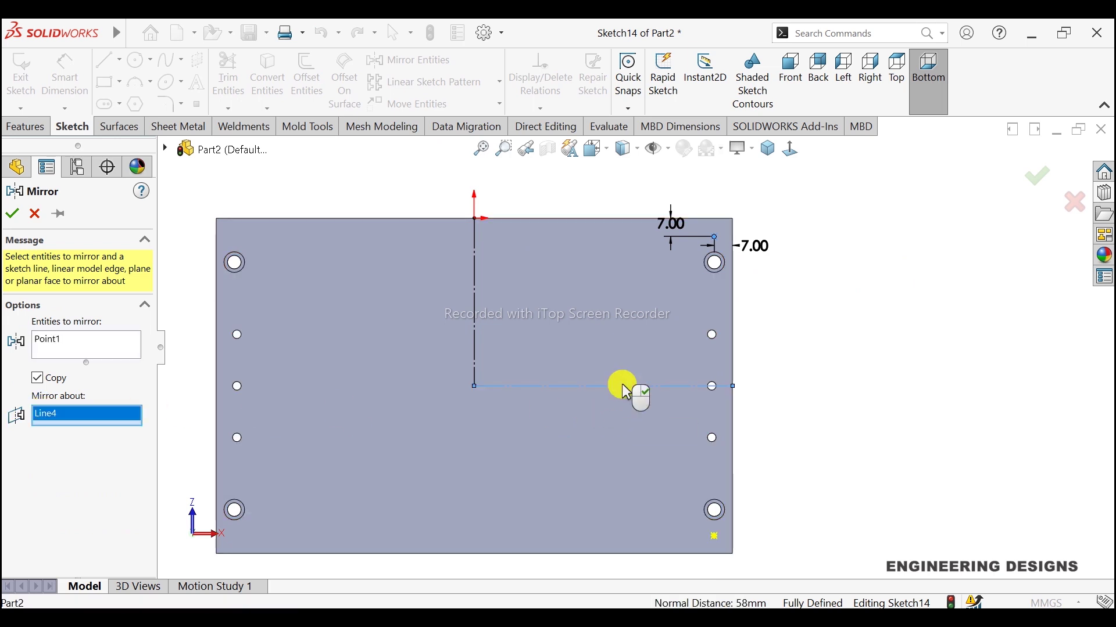
click(13, 215)
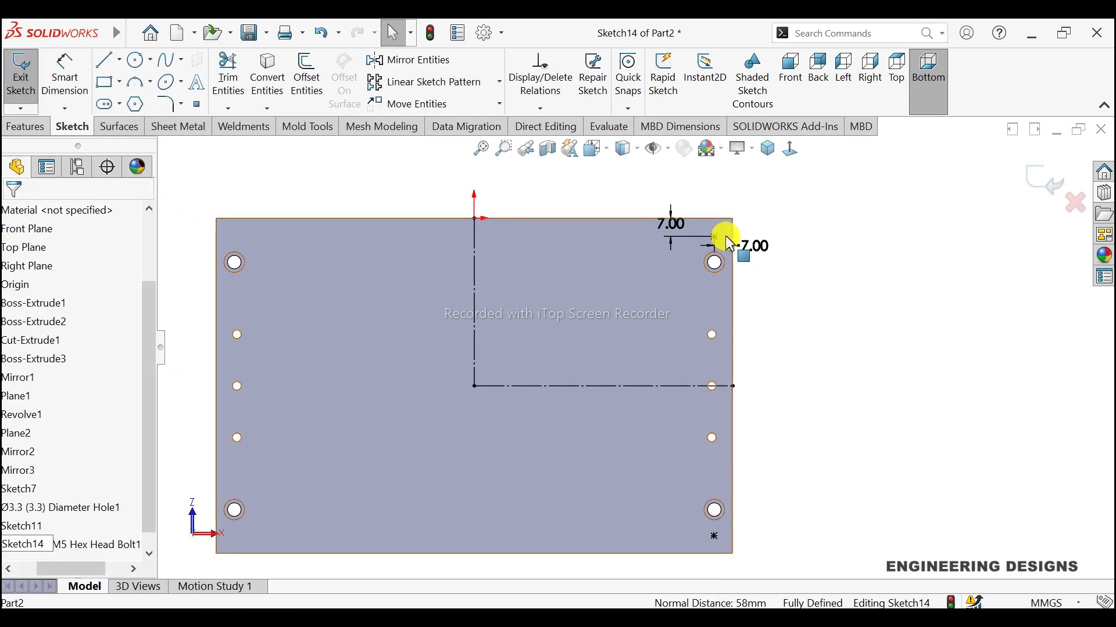
Mirror both right-side points about the vertical construction line, then exit the sketch
click(410, 60)
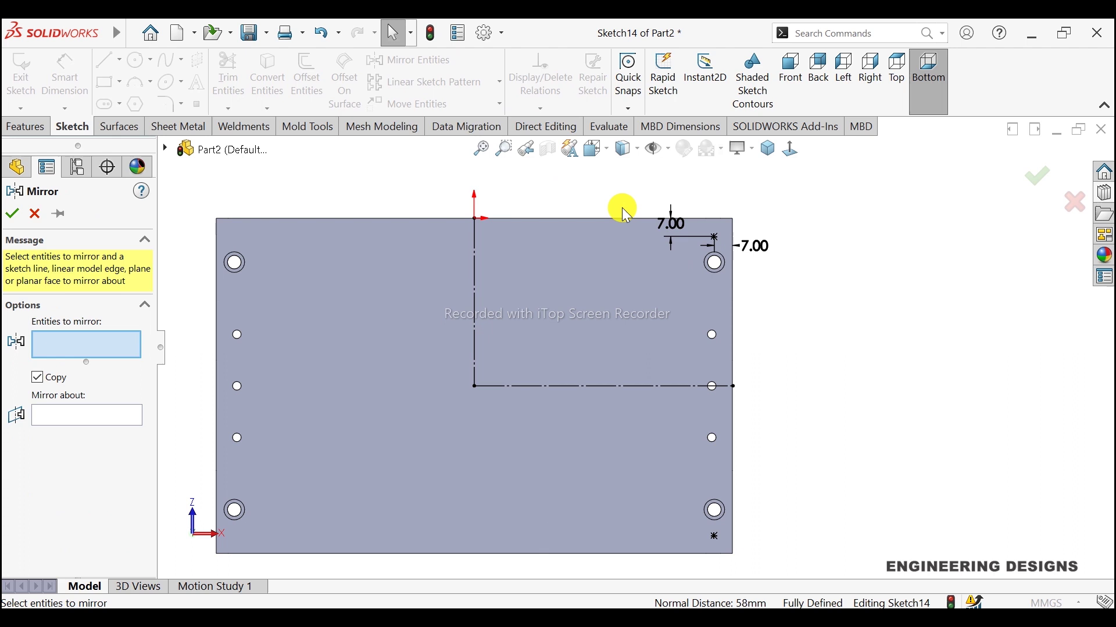
click(714, 238)
click(714, 539)
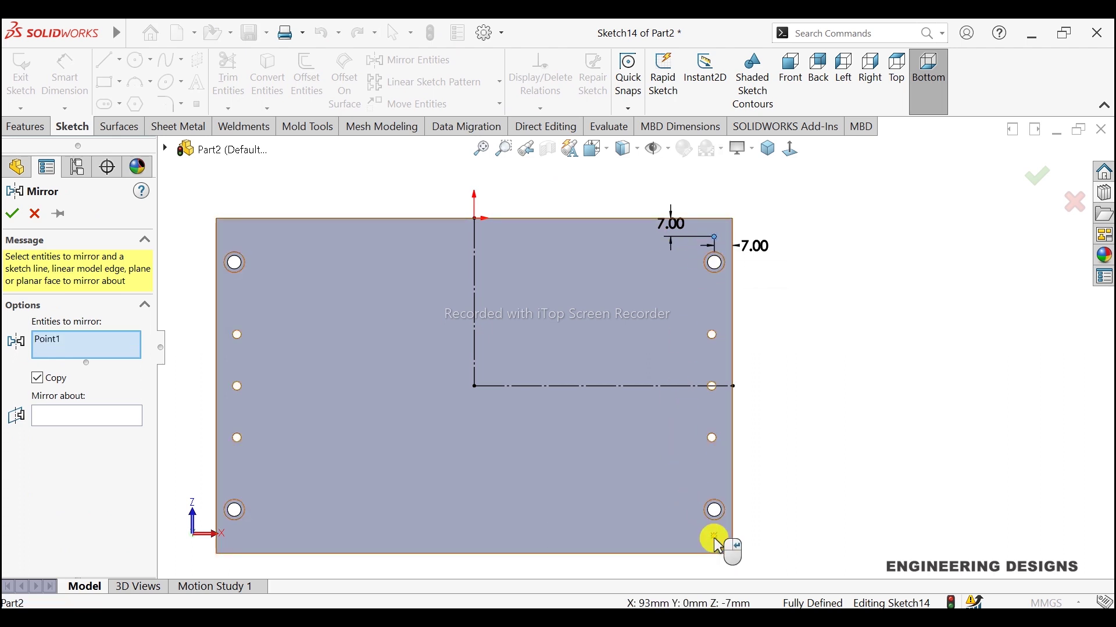
click(43, 430)
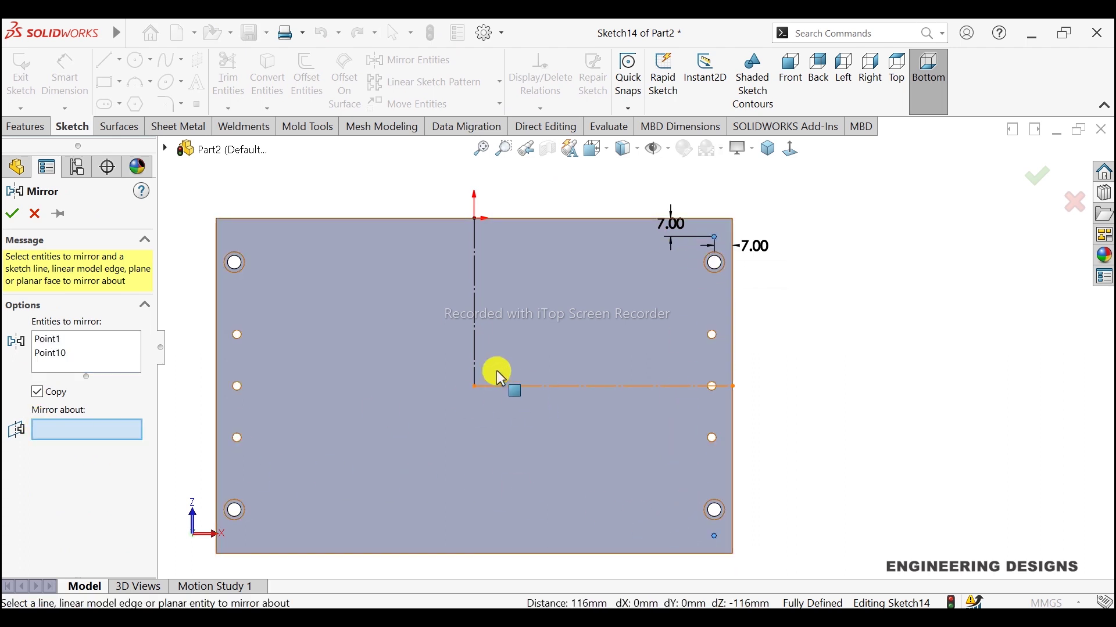
click(475, 338)
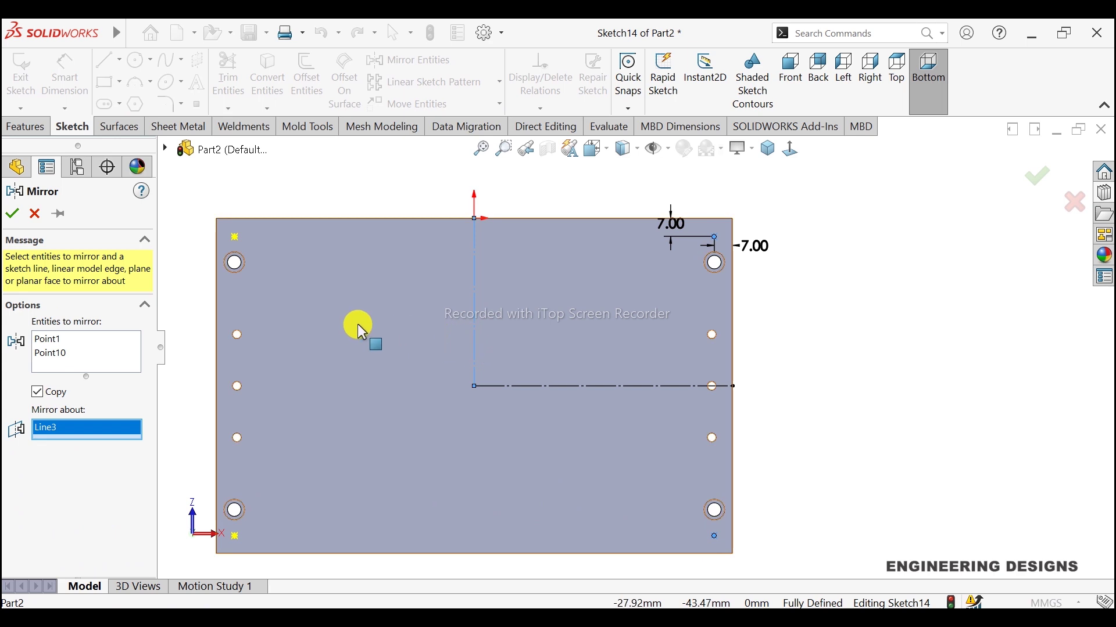
click(16, 212)
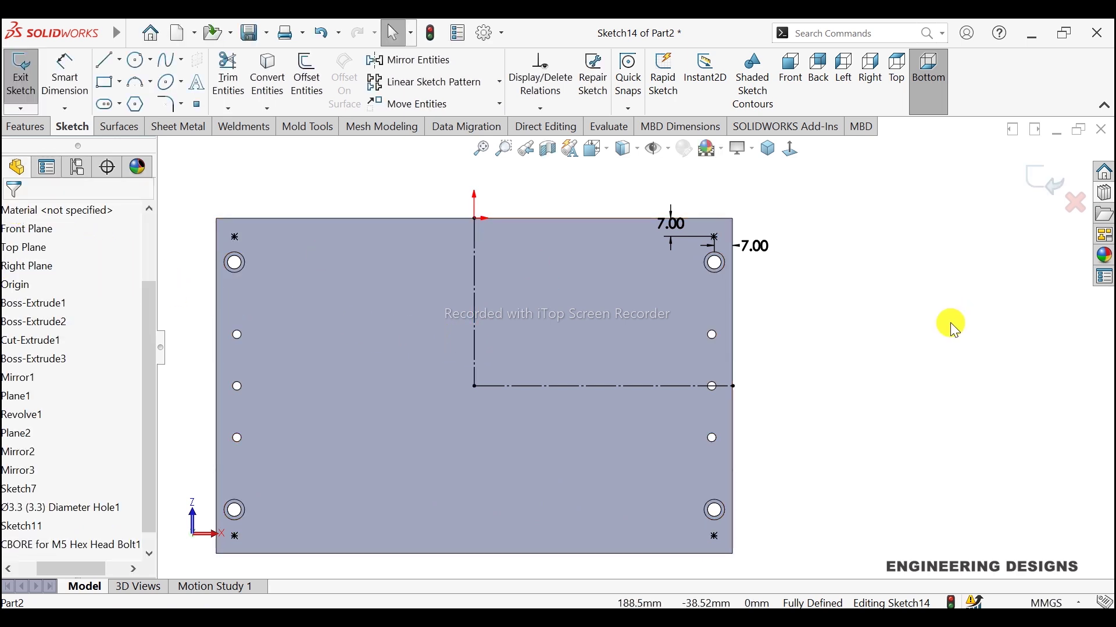
click(1040, 183)
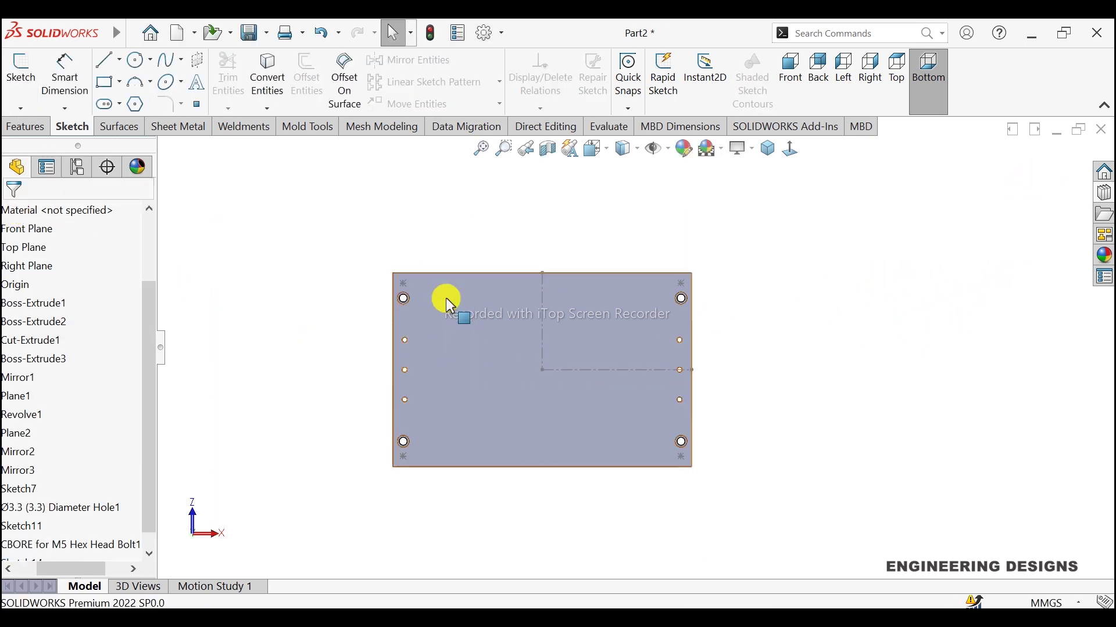
Start a Hole Wizard counterbore hole for an ANSI Hex Screw, size M3
click(23, 125)
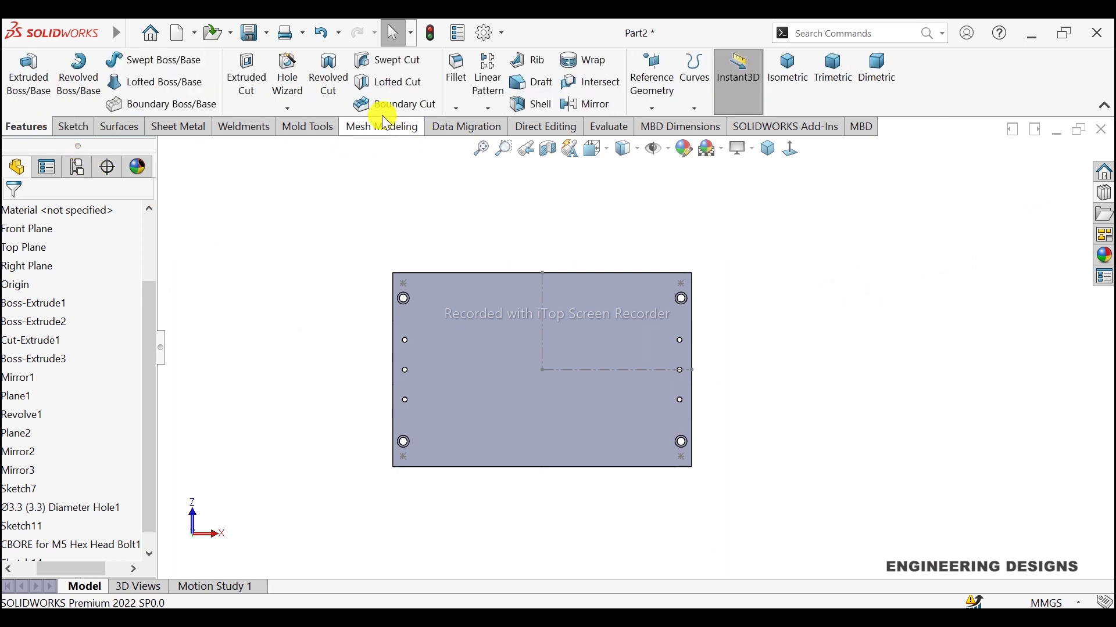
click(290, 74)
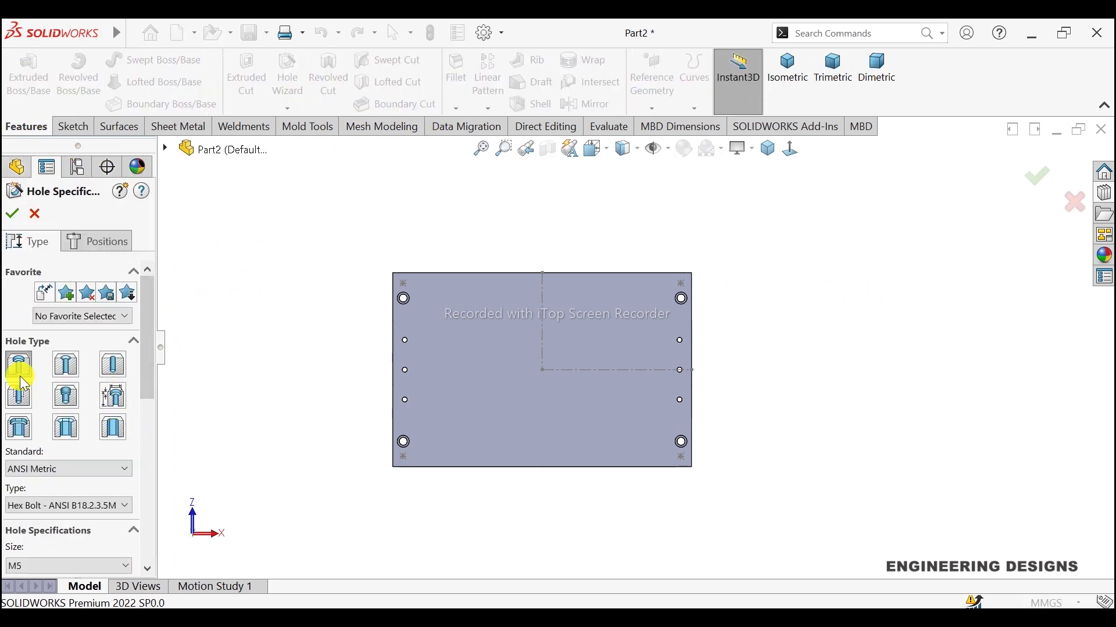
click(15, 367)
click(61, 505)
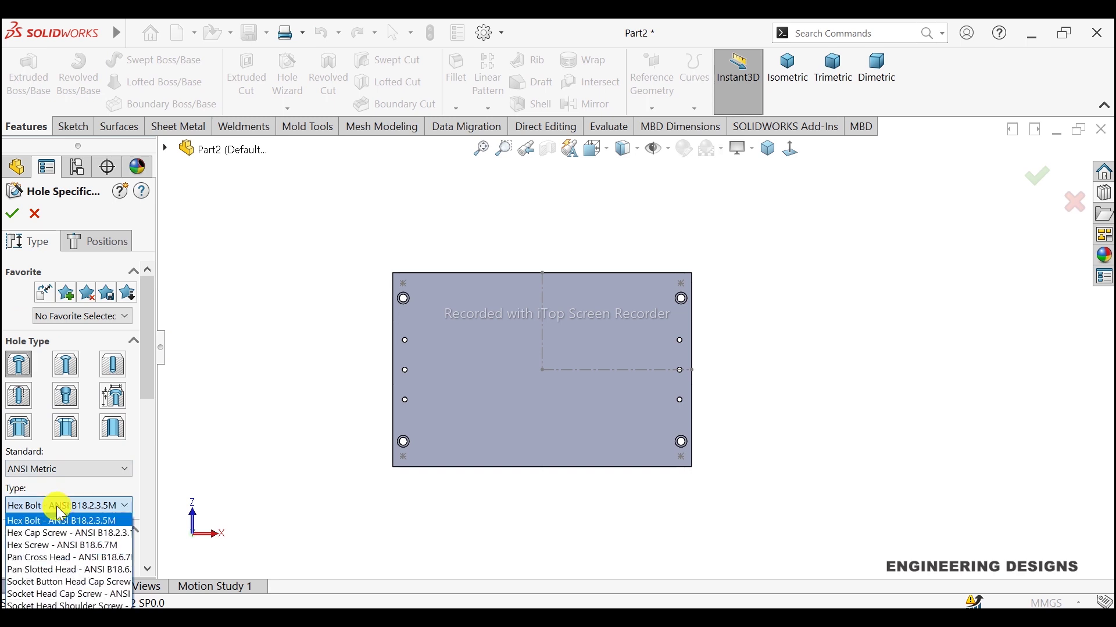
click(56, 545)
scroll(151, 413, down, 2)
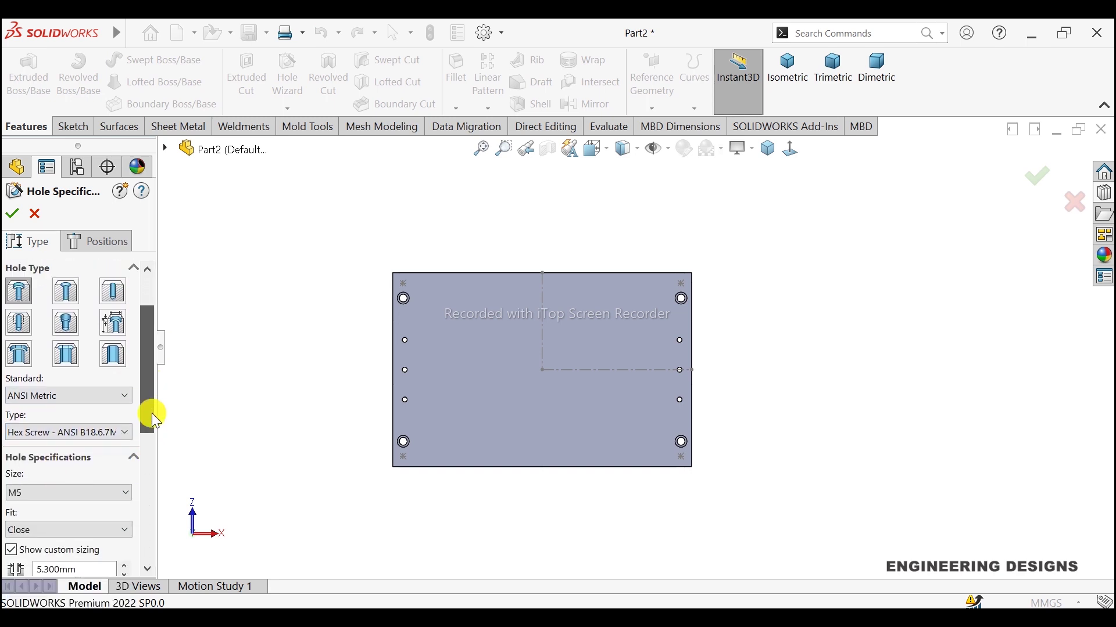
drag(151, 431, 152, 441)
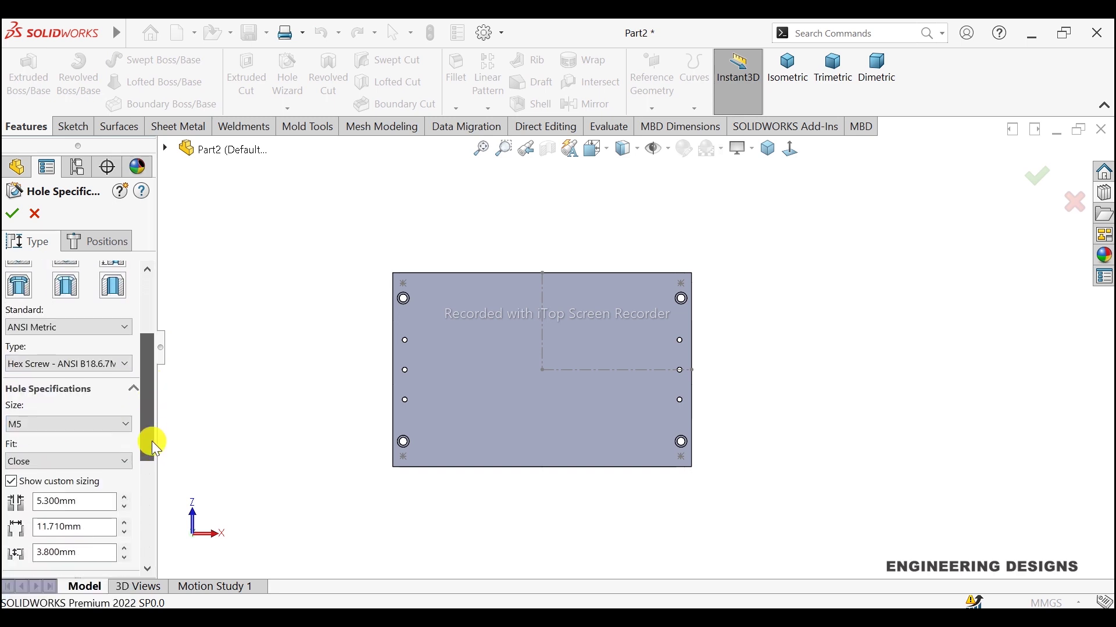
click(62, 425)
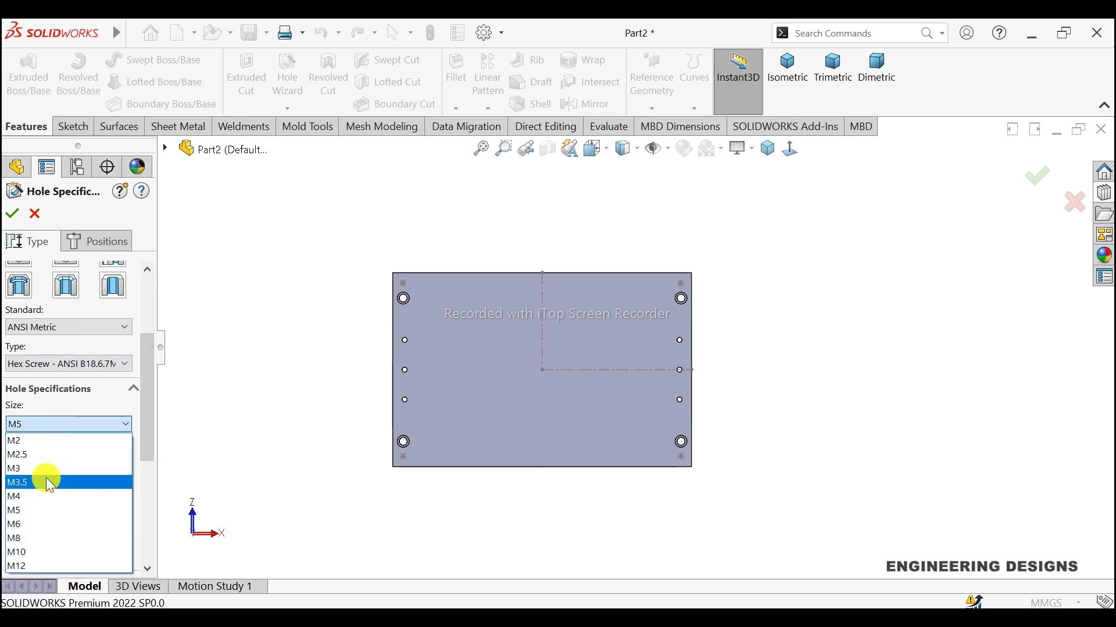
click(64, 468)
drag(145, 394, 147, 424)
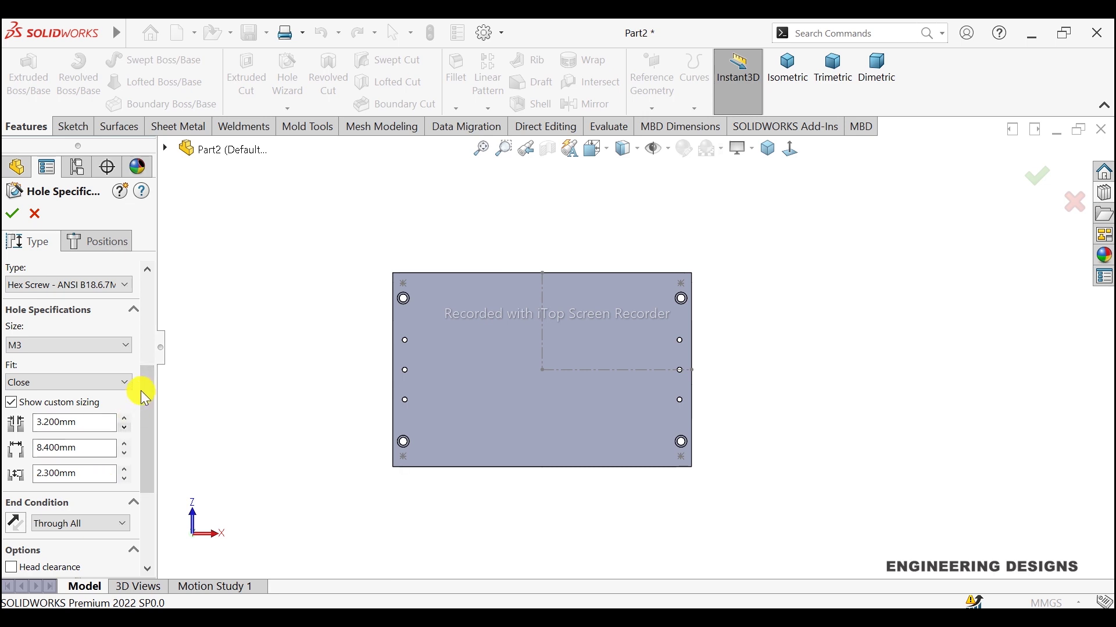
Enter custom sizes: 3.3 mm hole, 7 mm counterbore diameter, 55 mm counterbore depth
scroll(146, 417, down, 2)
scroll(146, 417, down, 1)
text(3.3)
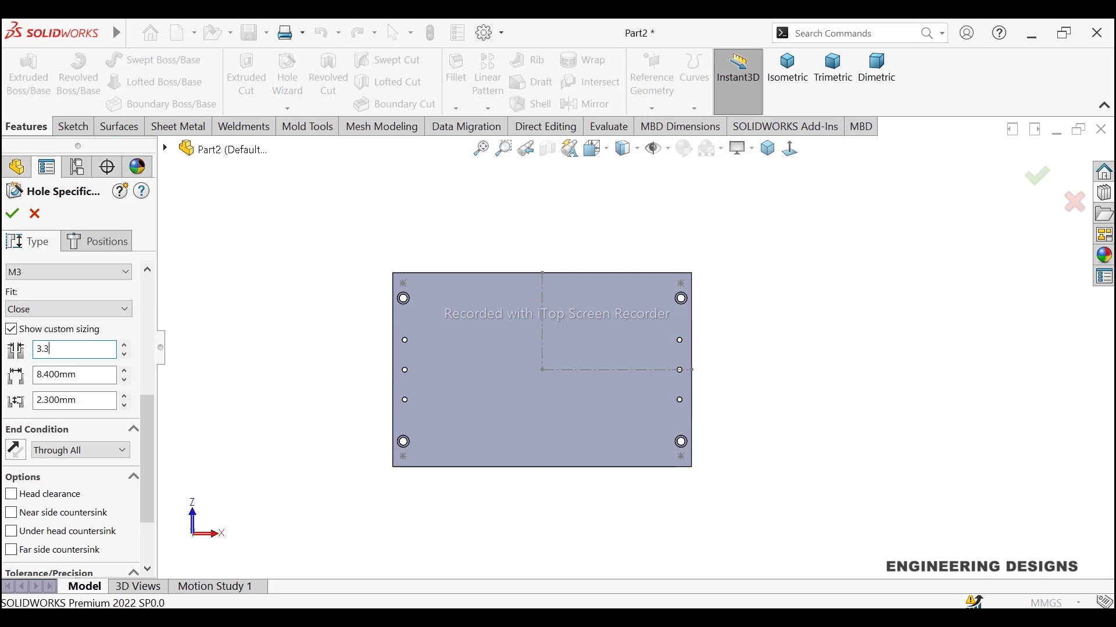
key(Return)
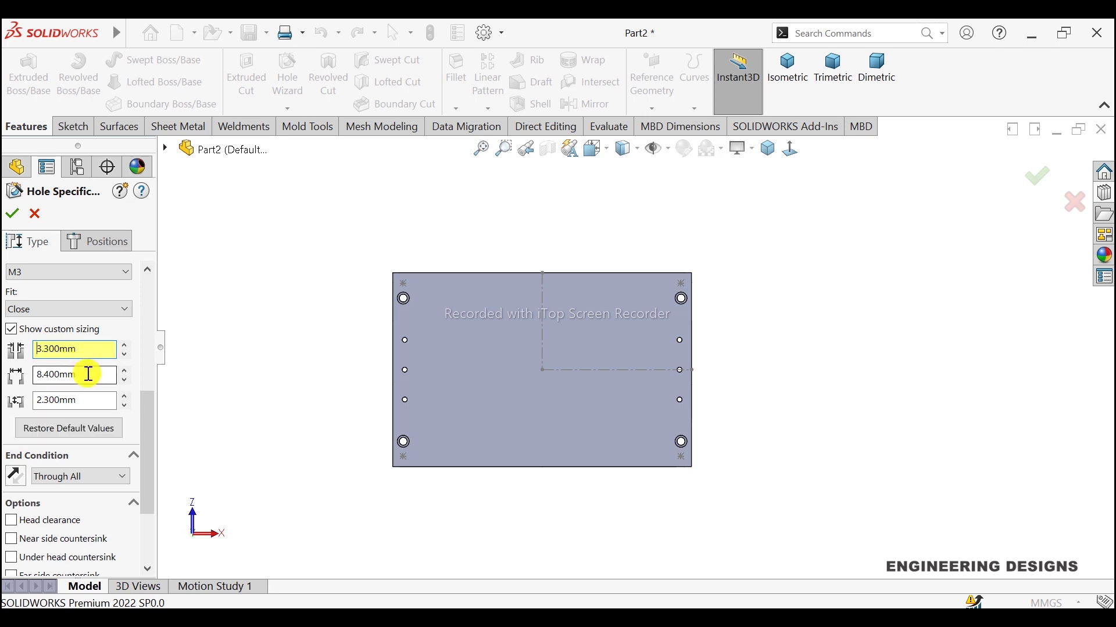
double_click(89, 374)
text(7)
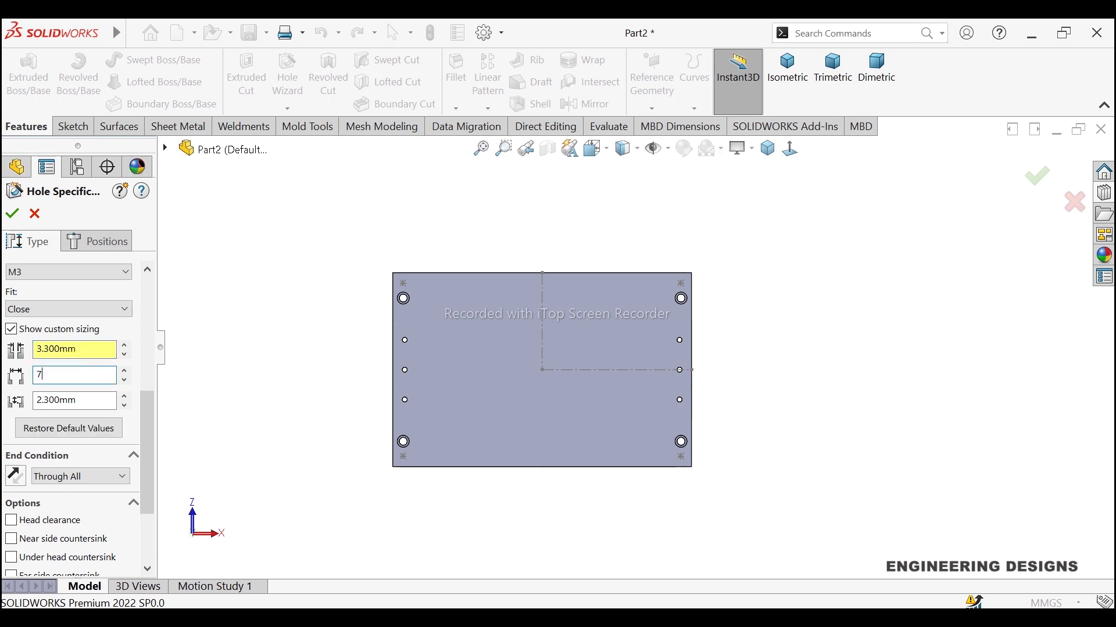
key(Return)
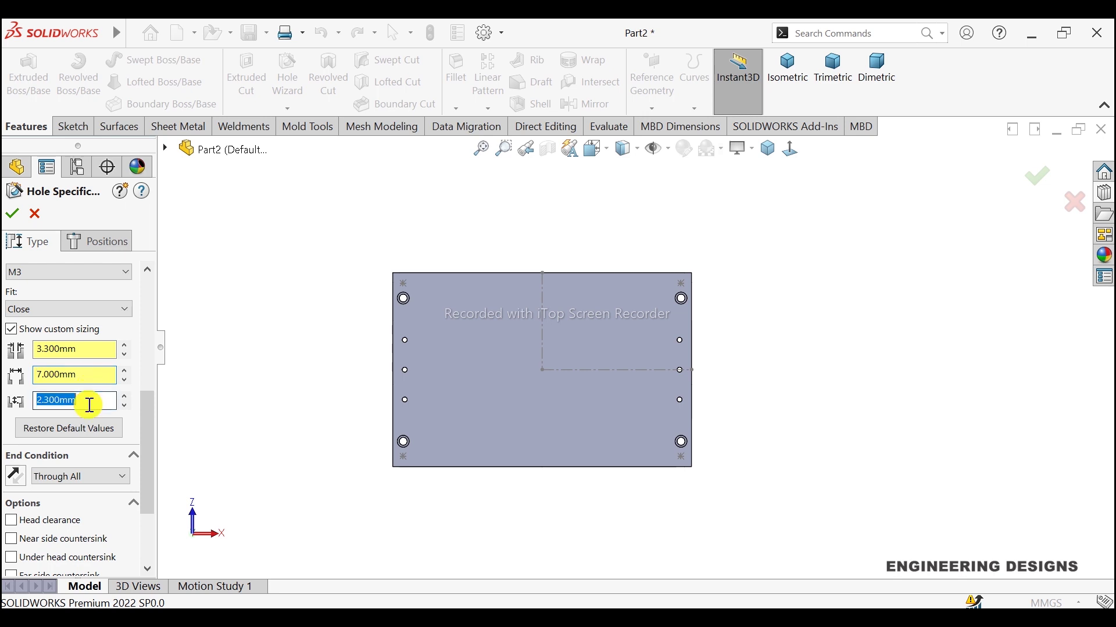
text(55)
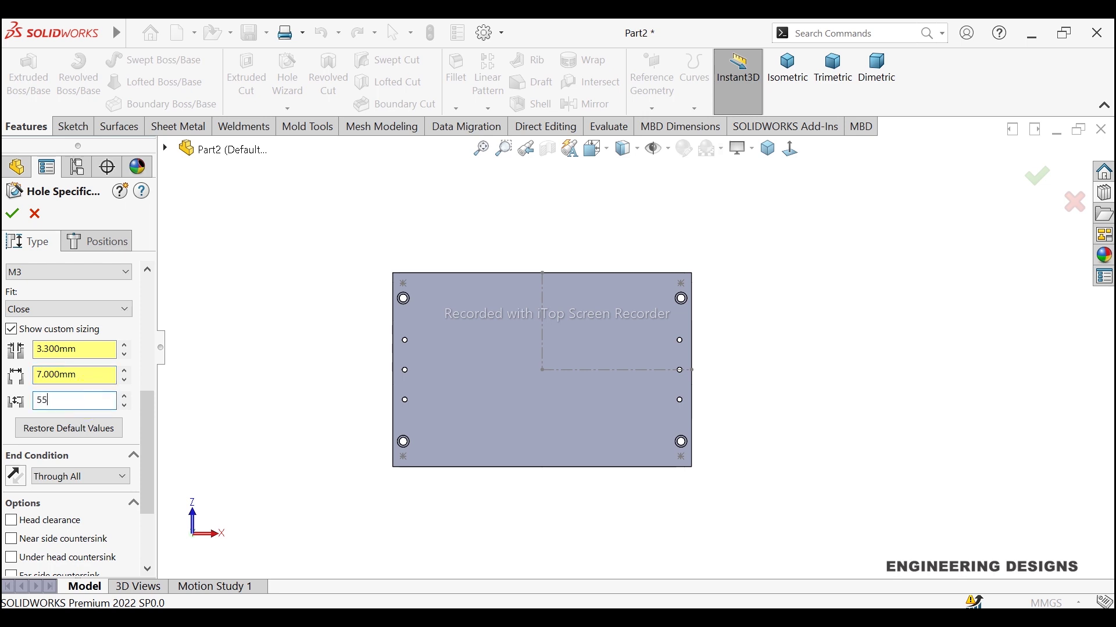
key(Return)
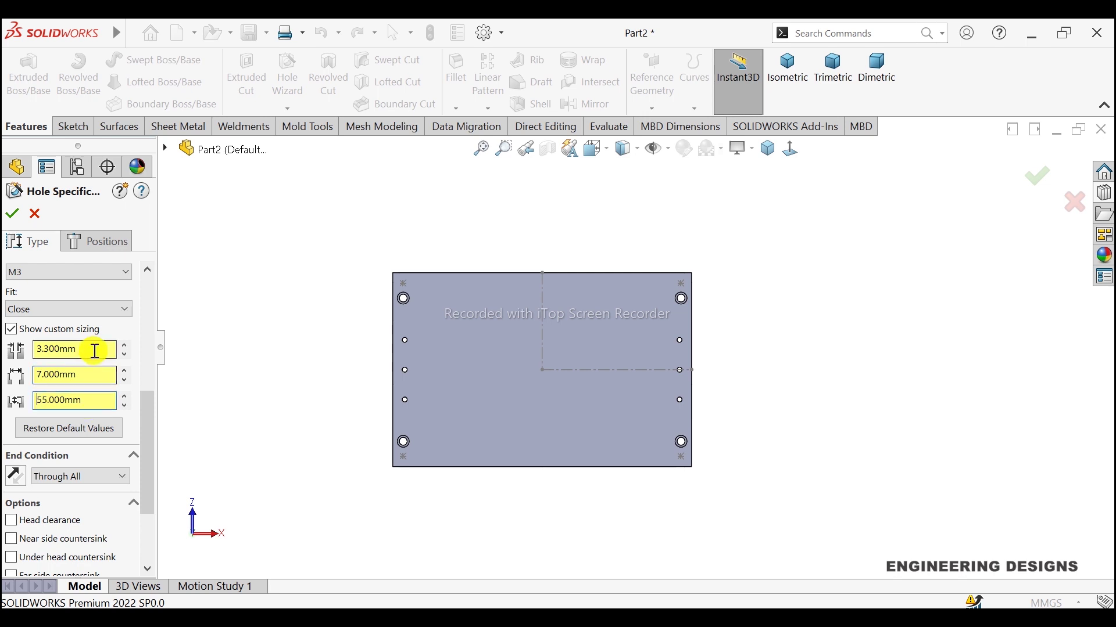
click(116, 242)
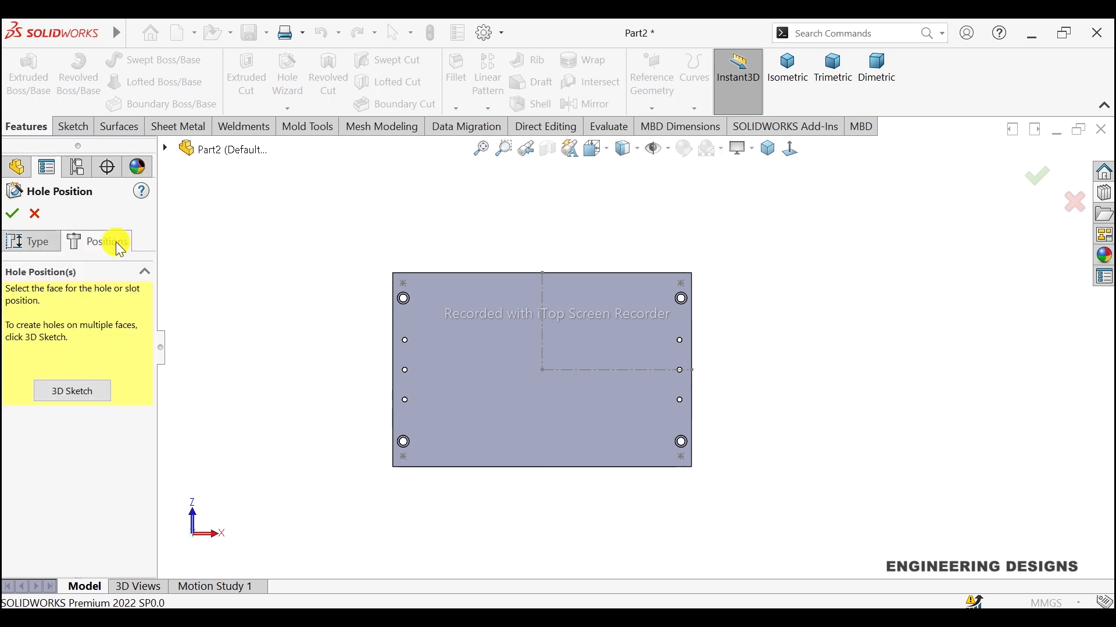
Place the M3 counterbores on the floor face at its four corner points and accept
click(494, 346)
scroll(677, 229, down, 5)
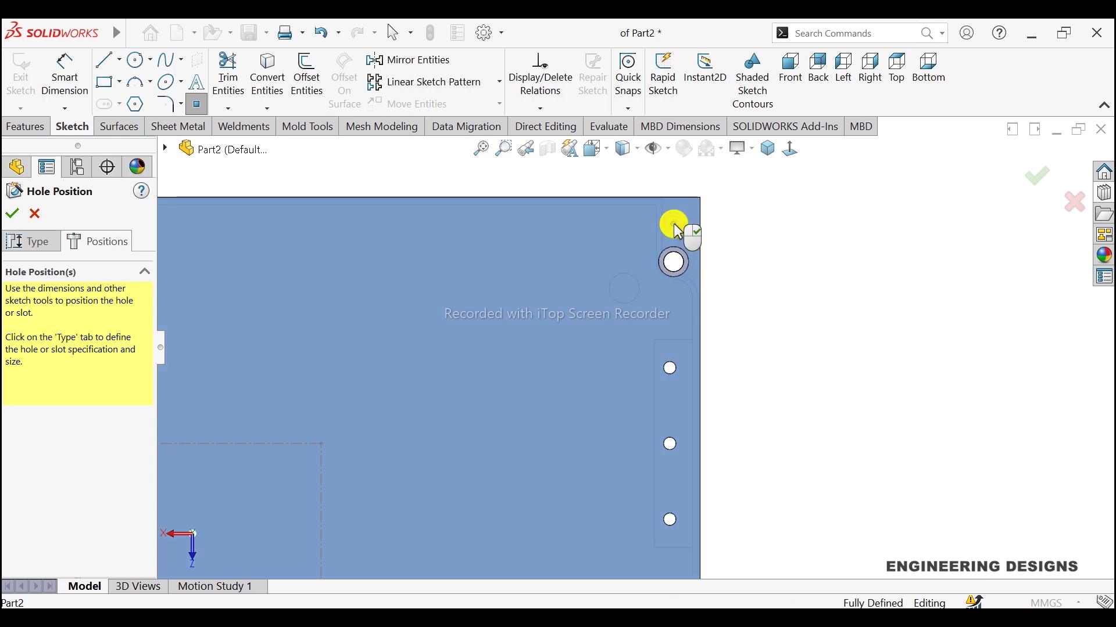
click(674, 225)
scroll(560, 324, up, 3)
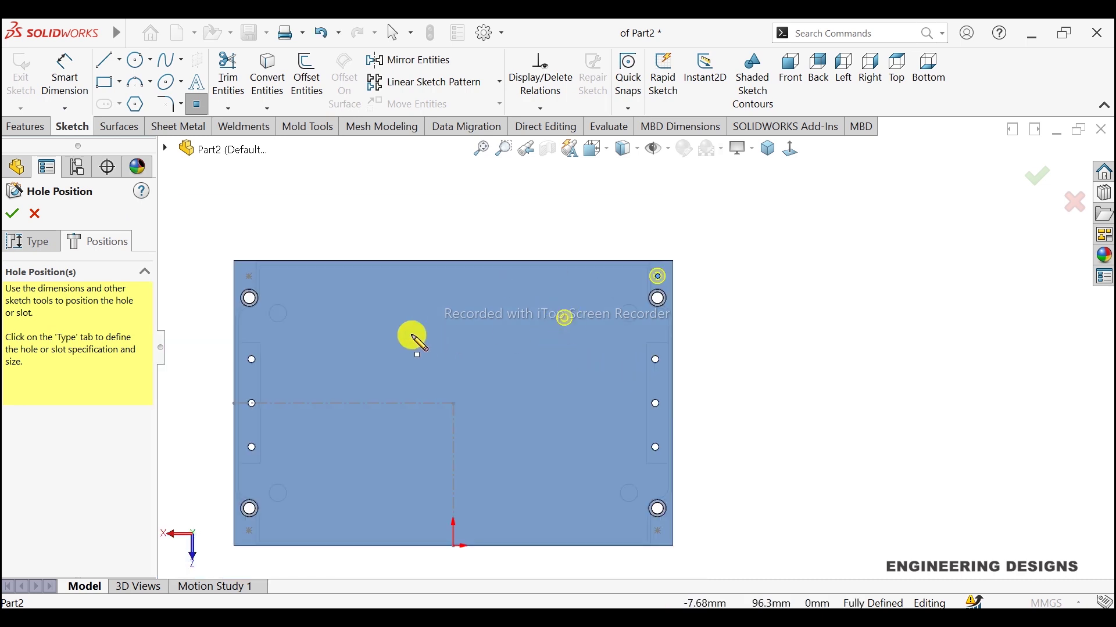
click(250, 276)
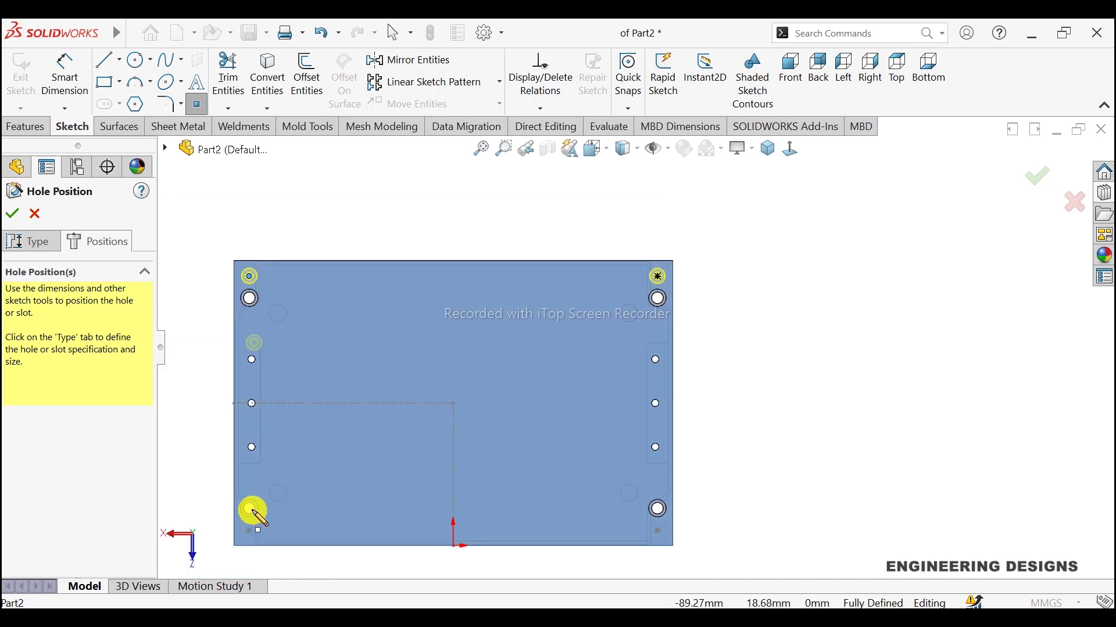
click(250, 531)
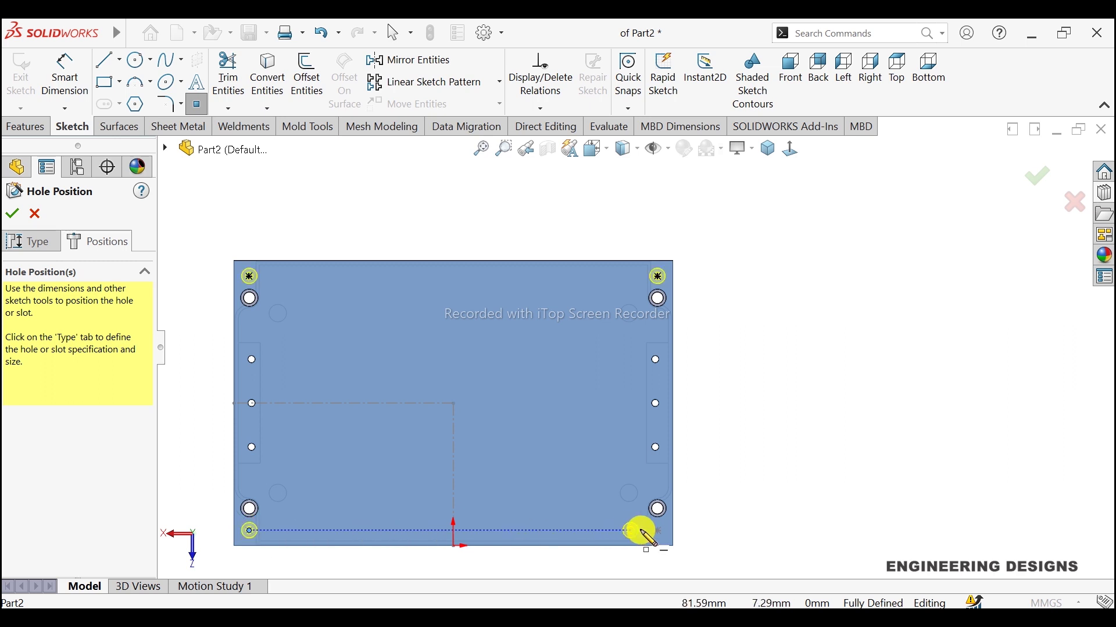
click(659, 531)
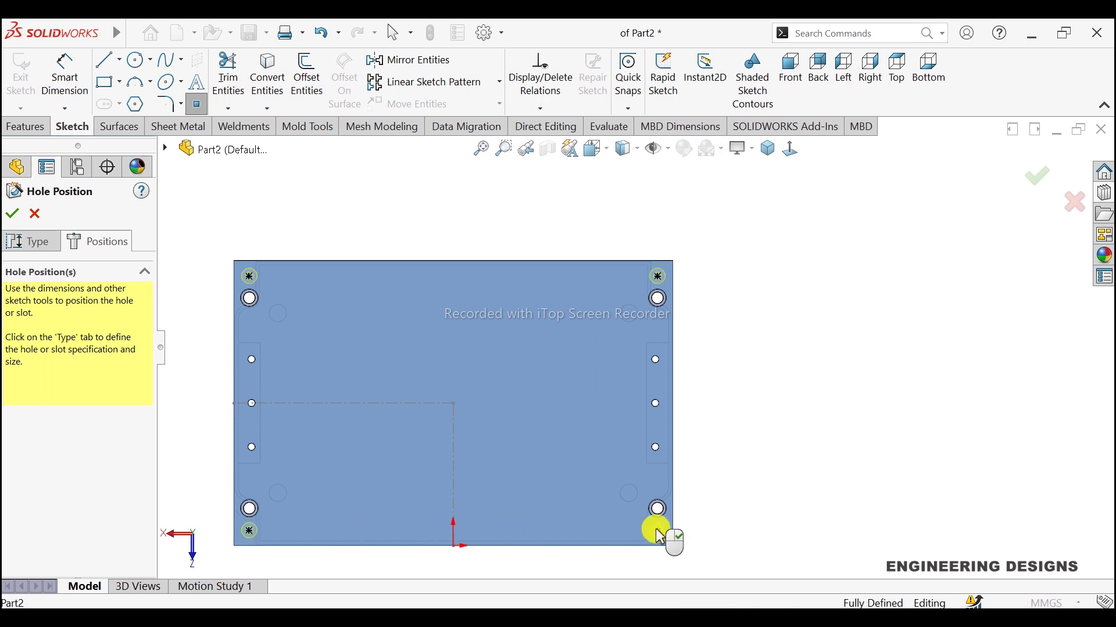
click(10, 213)
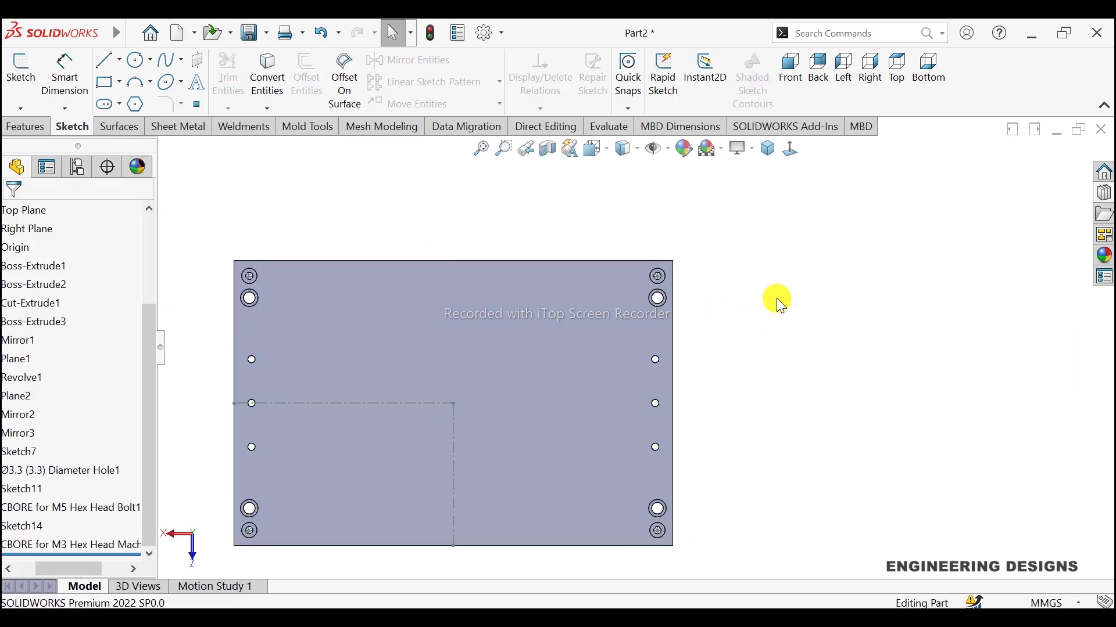
Hide the leftover layout sketch Sketch14
scroll(680, 284, down, 1)
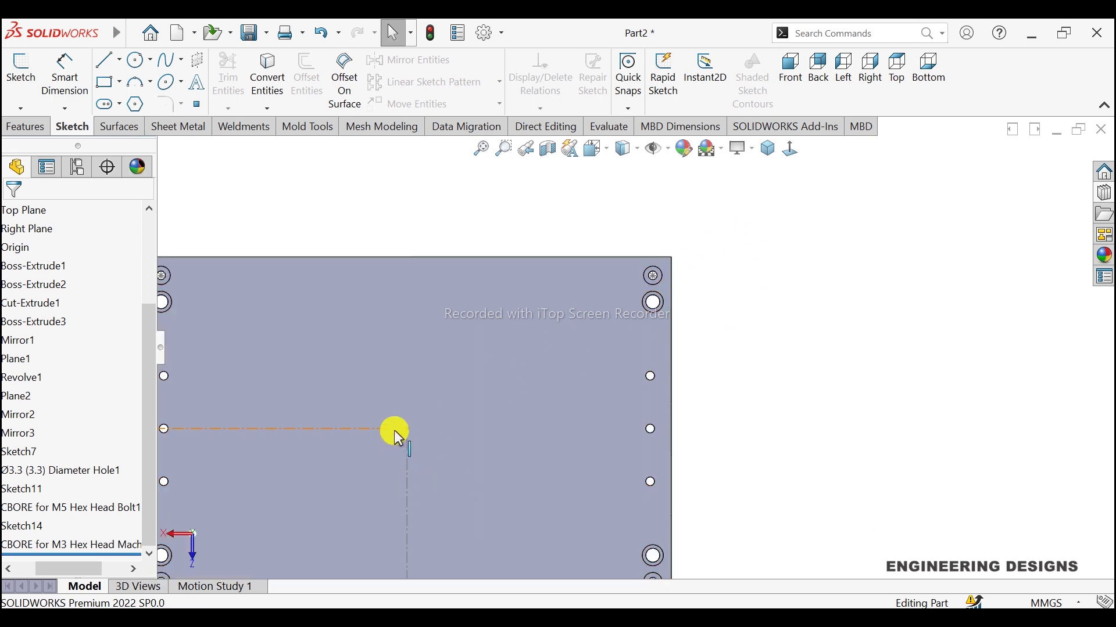
click(406, 429)
click(450, 399)
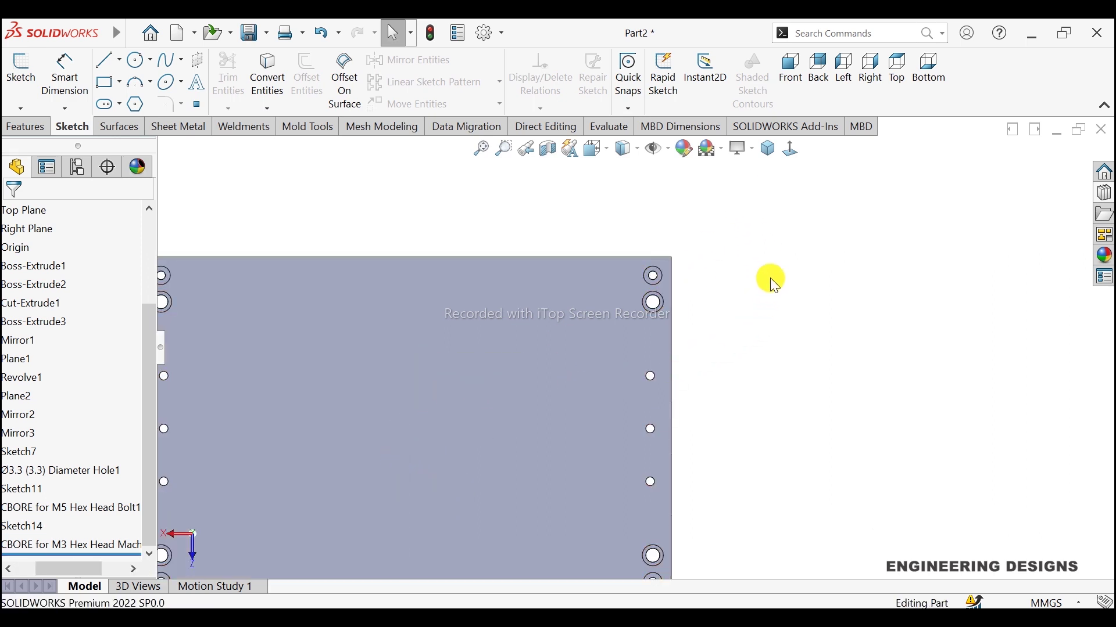
Orbit the model, then return to the isometric view of the box
middle_drag(772, 279, 533, 337)
scroll(614, 296, down, 2)
mouse_move(615, 296)
middle_down()
mouse_move(692, 257)
mouse_move(668, 257)
mouse_move(687, 249)
mouse_move(496, 301)
mouse_move(472, 288)
middle_up()
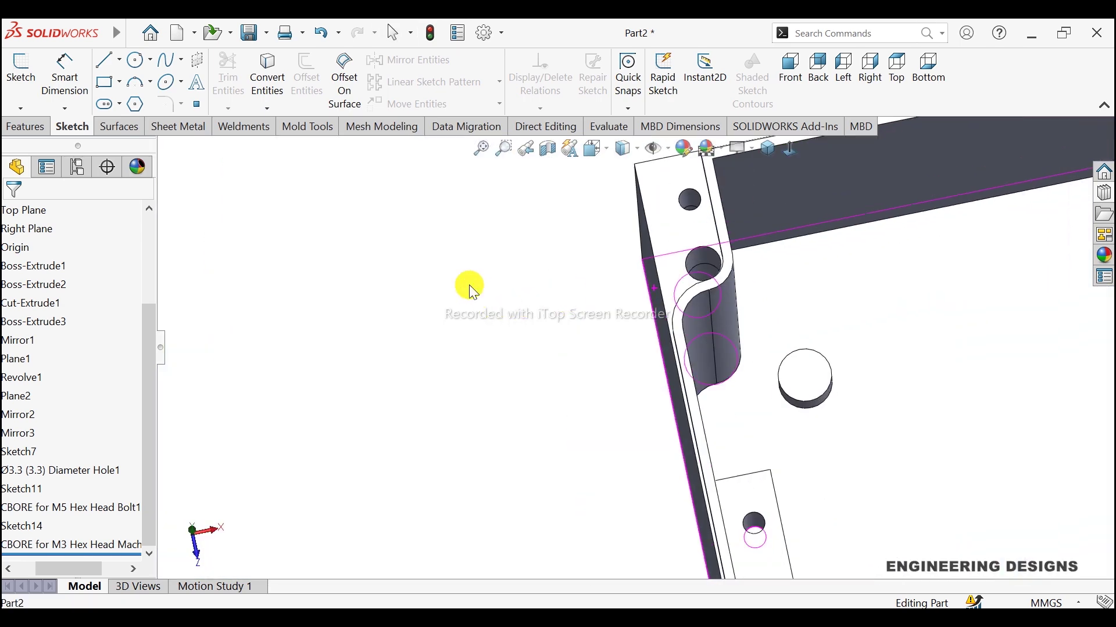
click(768, 149)
scroll(714, 435, down, 3)
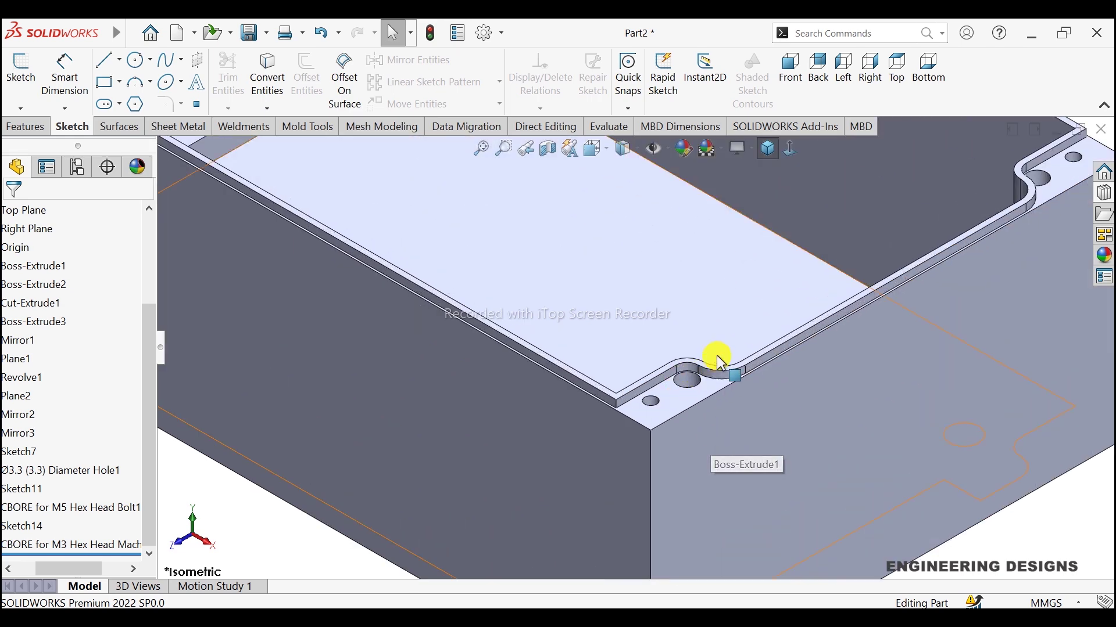
scroll(720, 367, up, 3)
scroll(730, 301, up, 2)
scroll(645, 224, down, 1)
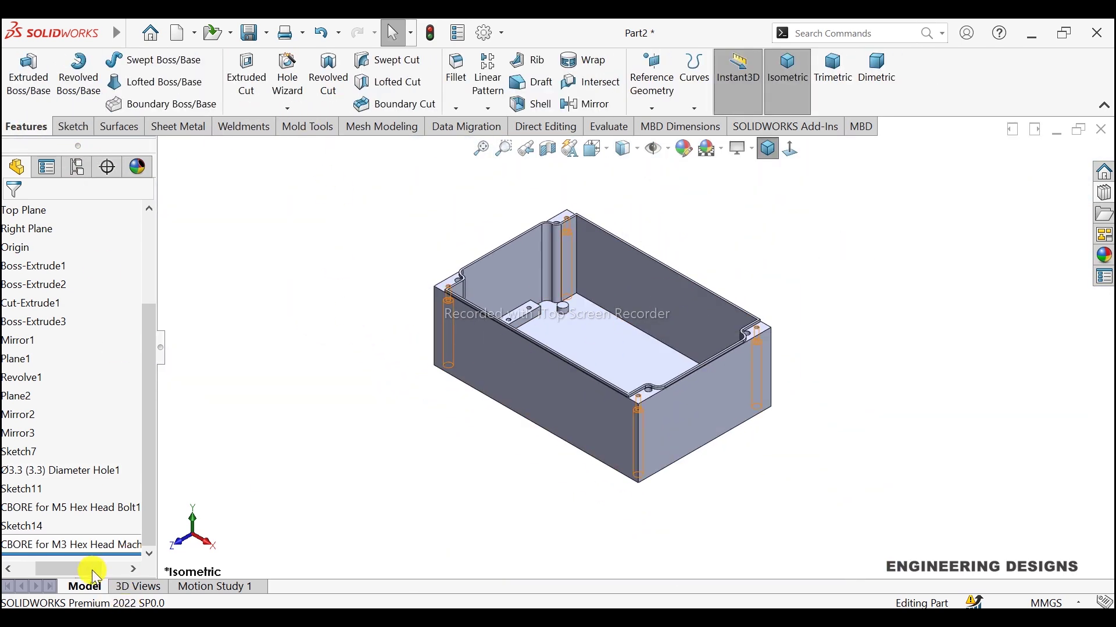
drag(72, 578, 54, 579)
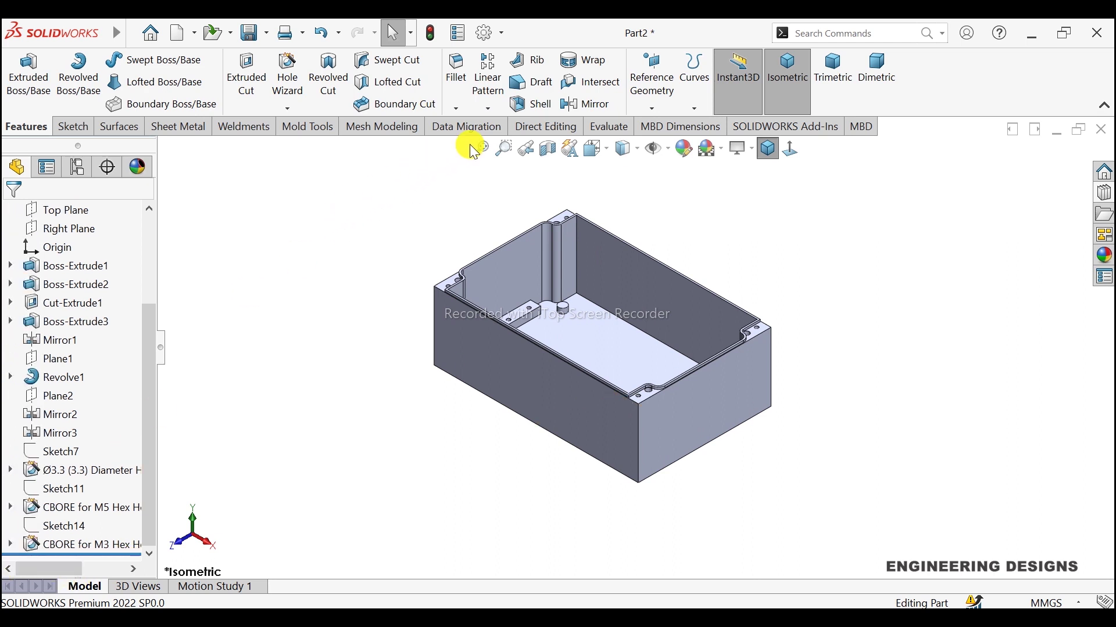
Start a fillet, pick the first rim-step corner edge, and set the radius to 3 mm
click(459, 75)
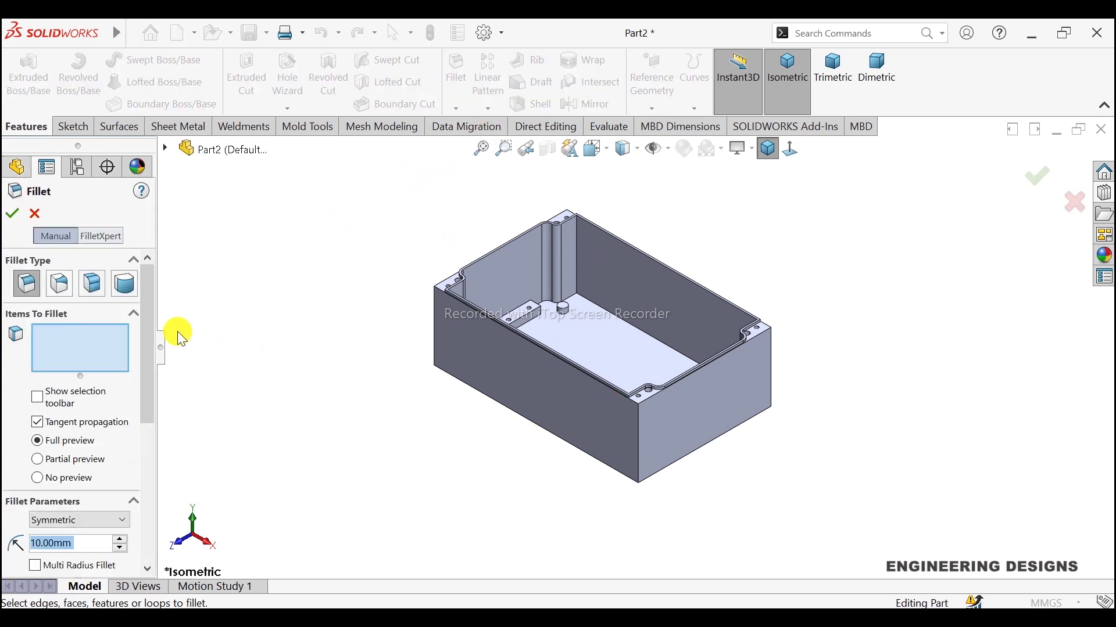
text(5)
key(Return)
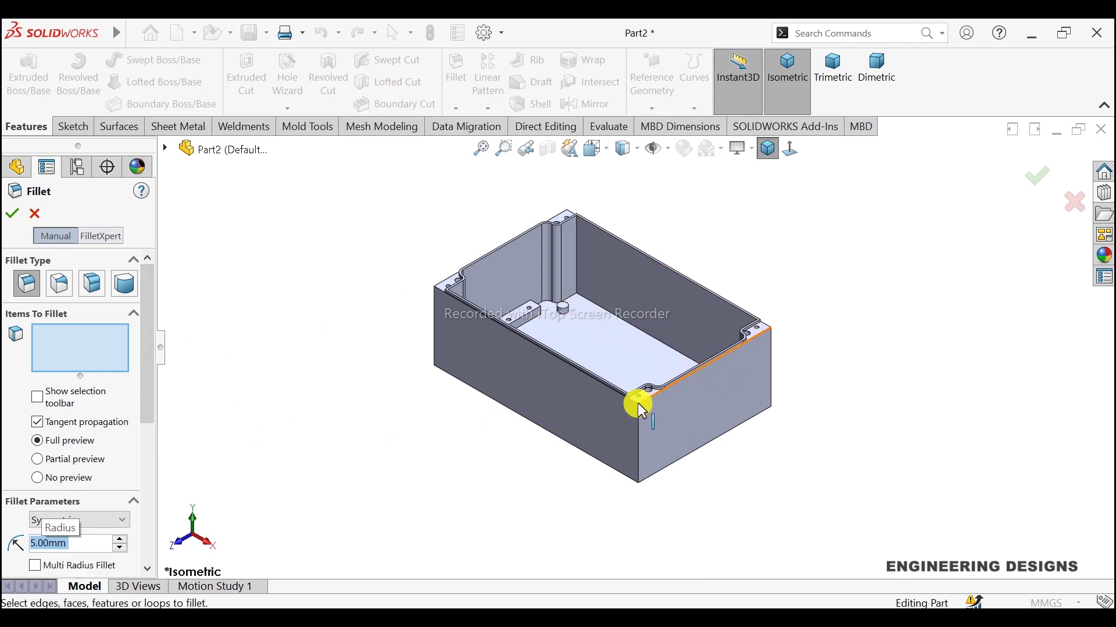
scroll(635, 400, down, 3)
scroll(635, 381, down, 3)
scroll(598, 402, up, 2)
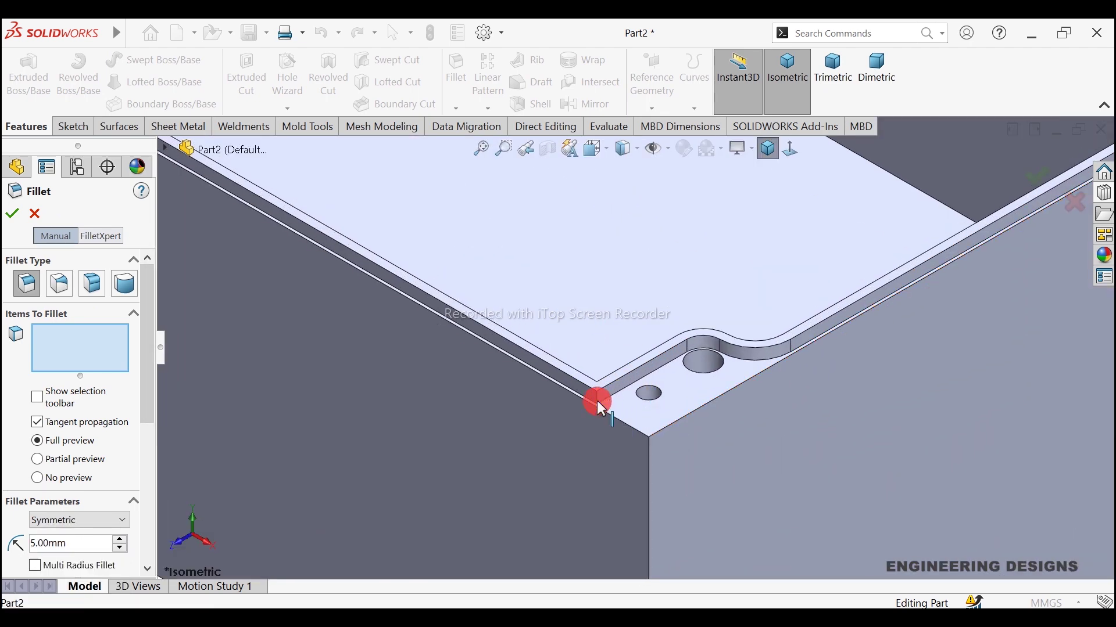
click(598, 402)
scroll(739, 316, up, 2)
scroll(745, 329, up, 2)
scroll(605, 348, down, 1)
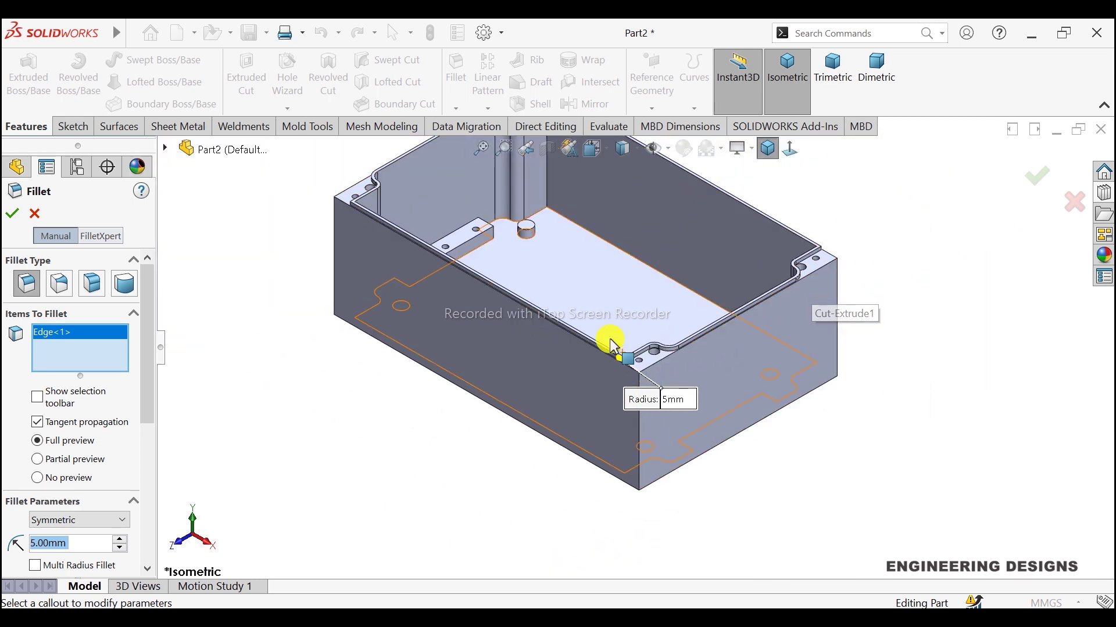
scroll(643, 348, down, 2)
scroll(652, 368, down, 2)
mouse_move(653, 368)
middle_down()
mouse_move(637, 409)
mouse_move(635, 398)
middle_up()
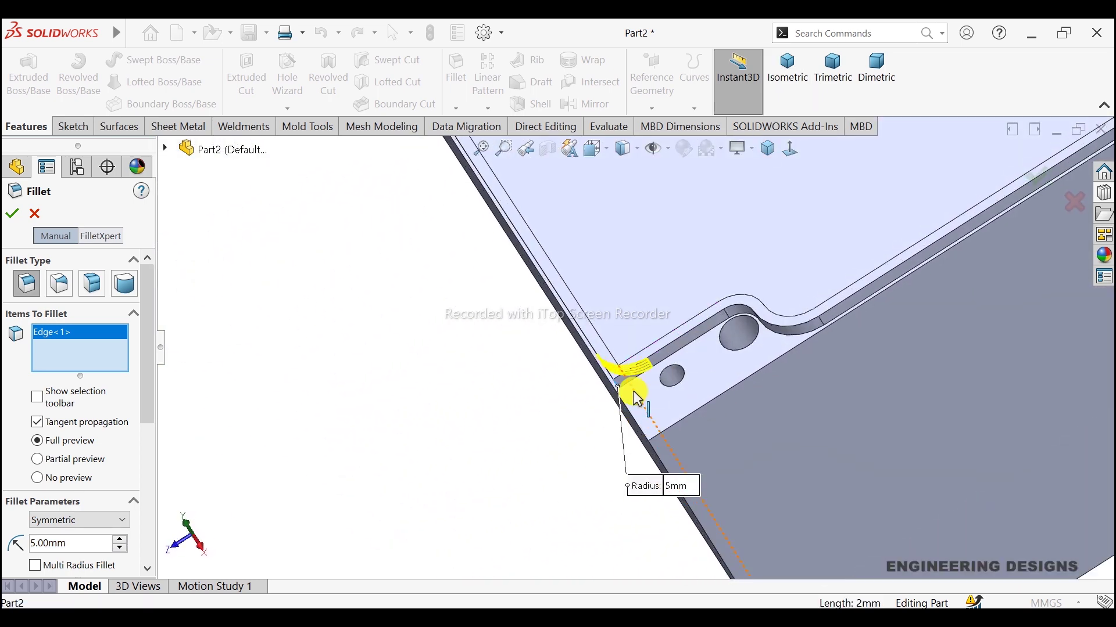
scroll(622, 372, down, 2)
middle_drag(615, 356, 636, 329)
scroll(610, 377, down, 2)
mouse_move(610, 377)
middle_down()
mouse_move(615, 358)
mouse_move(474, 400)
middle_up()
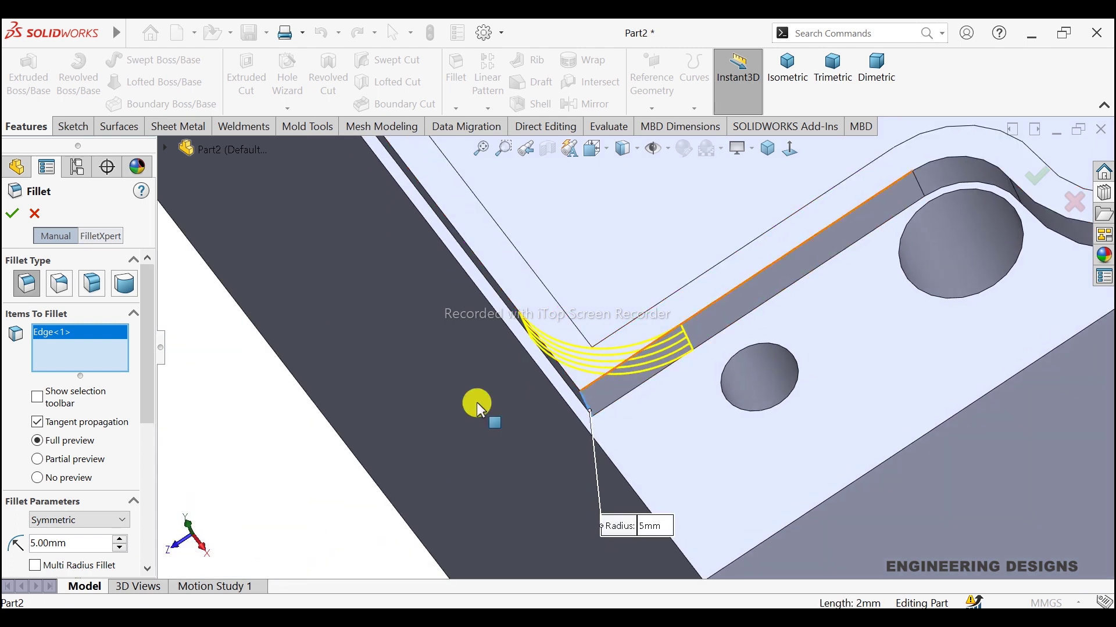
double_click(86, 544)
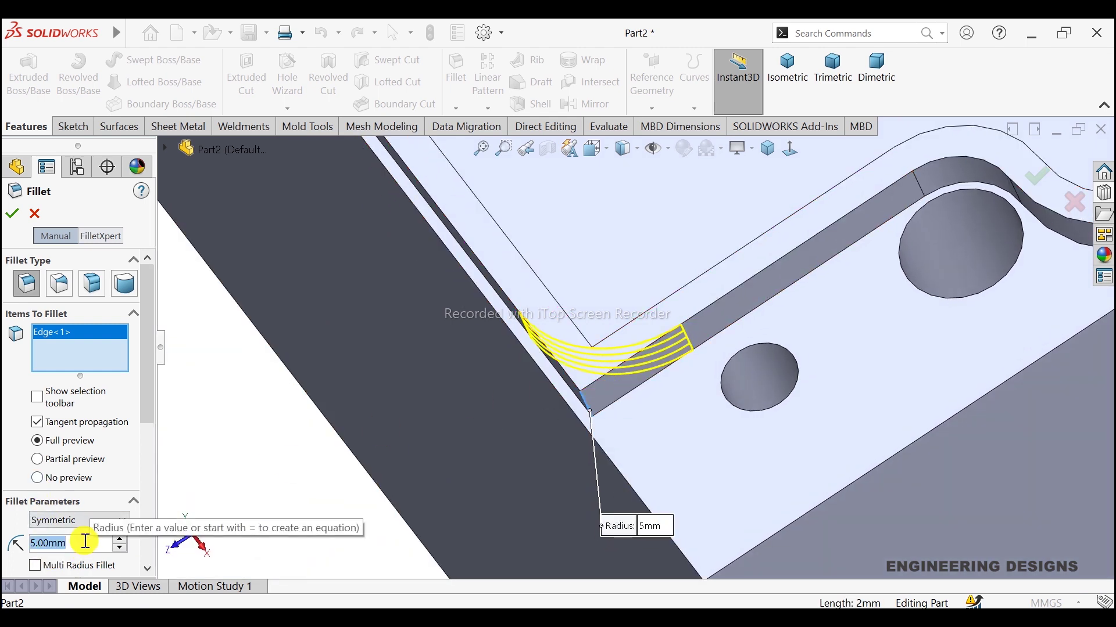
text(3)
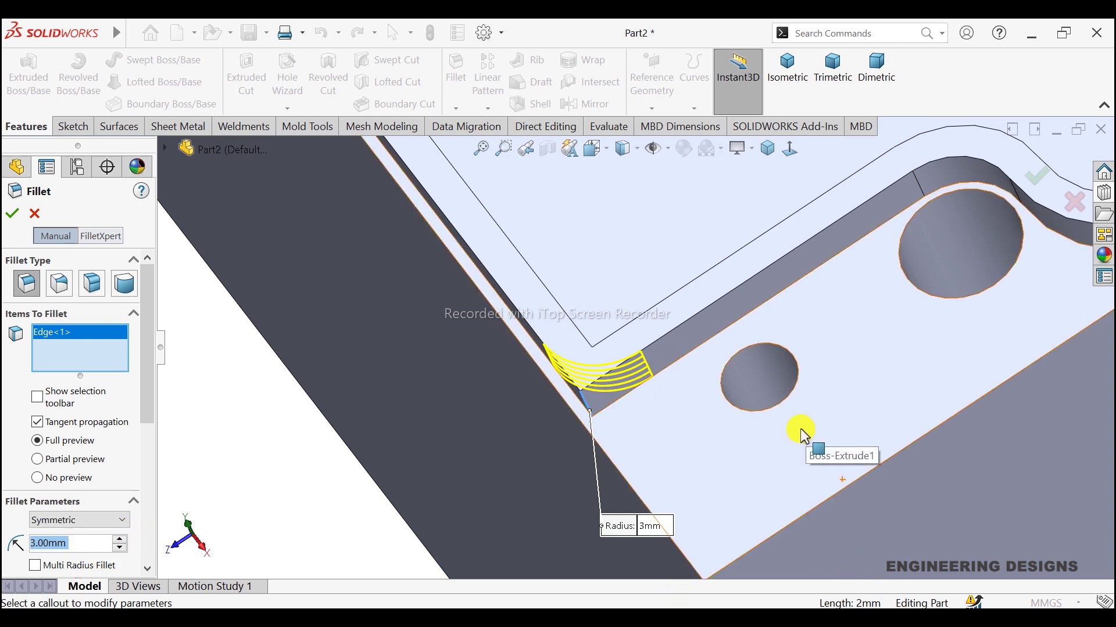
Add the remaining three rim-step corner edges and accept the 3 mm fillet
scroll(800, 428, up, 3)
scroll(831, 325, up, 2)
scroll(848, 303, up, 2)
scroll(859, 181, down, 2)
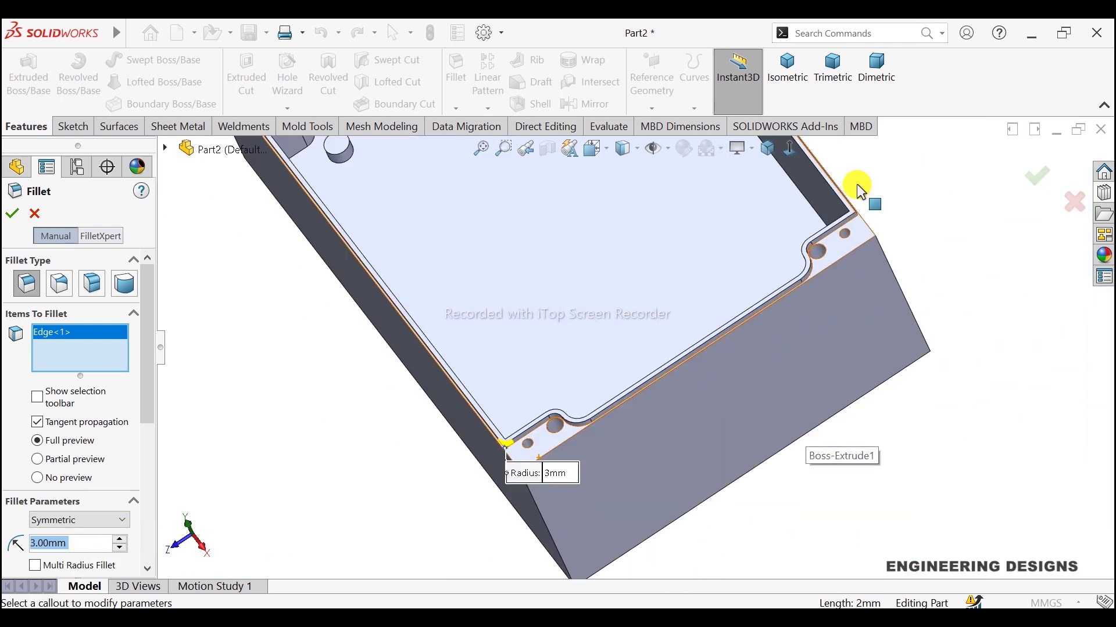
scroll(811, 276, down, 2)
middle_drag(810, 276, 773, 298)
scroll(773, 298, down, 2)
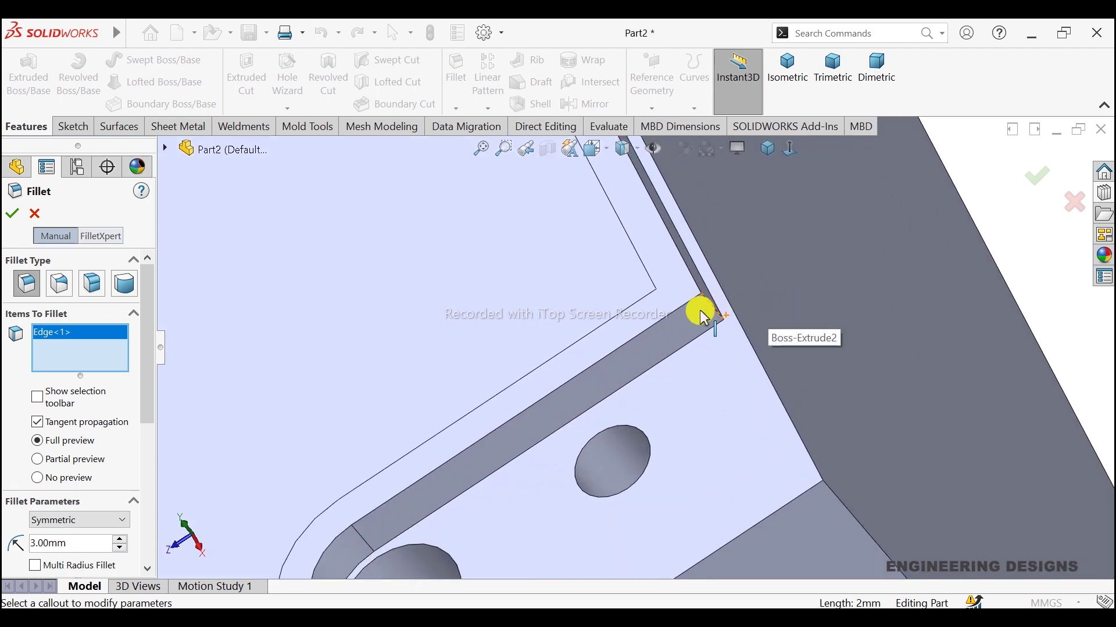
click(712, 307)
scroll(712, 307, up, 2)
mouse_move(590, 323)
middle_down()
mouse_move(635, 311)
mouse_move(590, 312)
mouse_move(540, 273)
middle_up()
scroll(538, 267, up, 2)
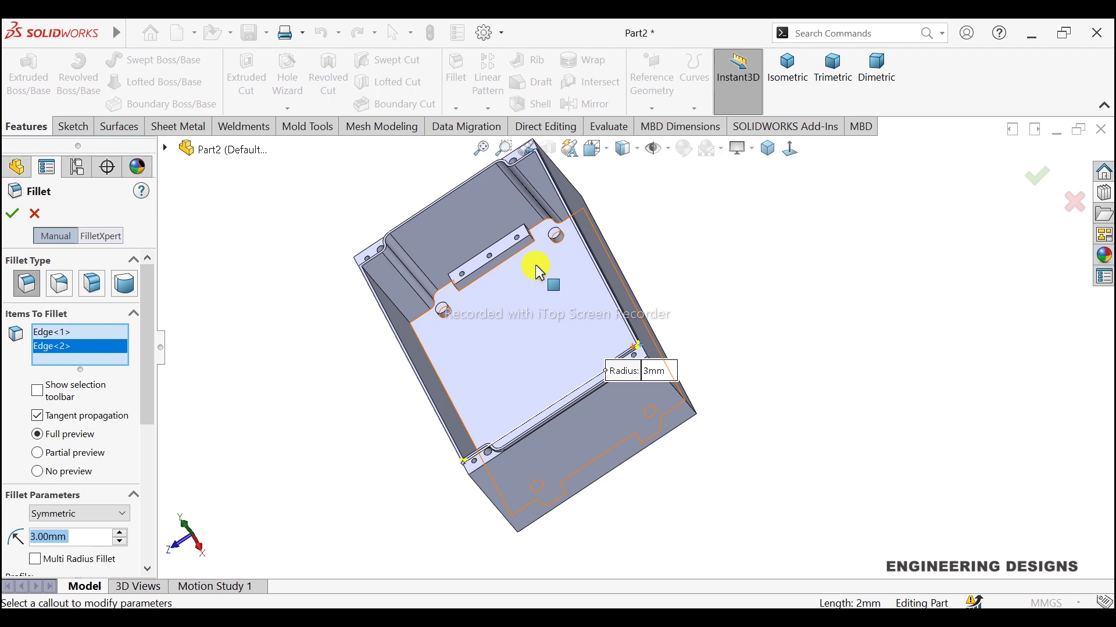
mouse_move(535, 266)
middle_down()
mouse_move(615, 279)
mouse_move(610, 212)
mouse_move(670, 227)
mouse_move(553, 211)
middle_up()
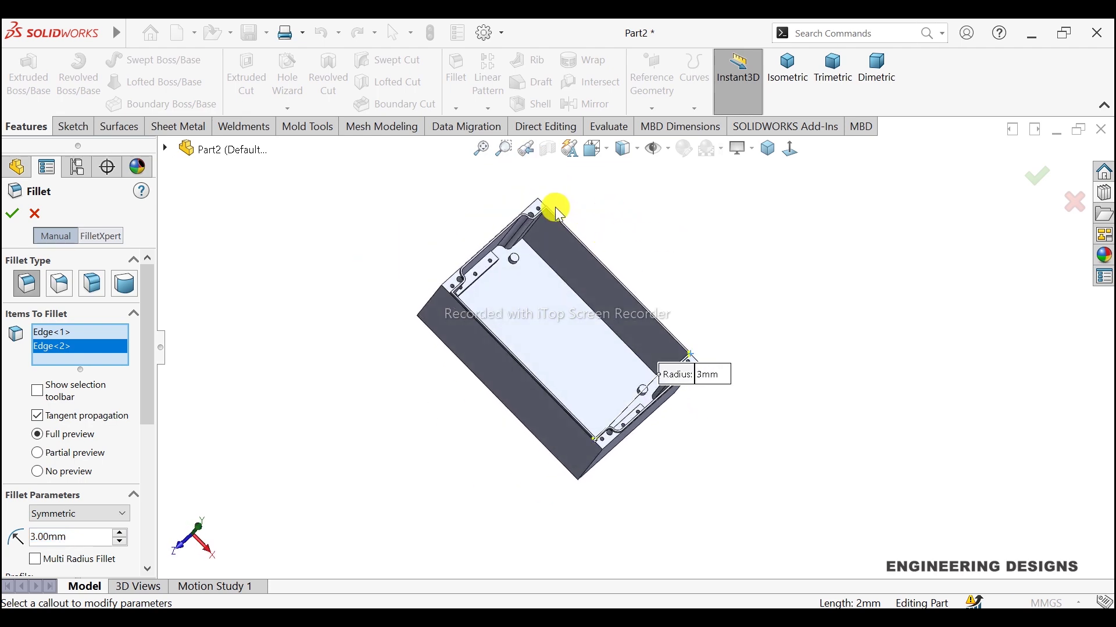
scroll(553, 215, down, 3)
scroll(555, 250, down, 2)
scroll(555, 279, down, 2)
scroll(581, 280, down, 2)
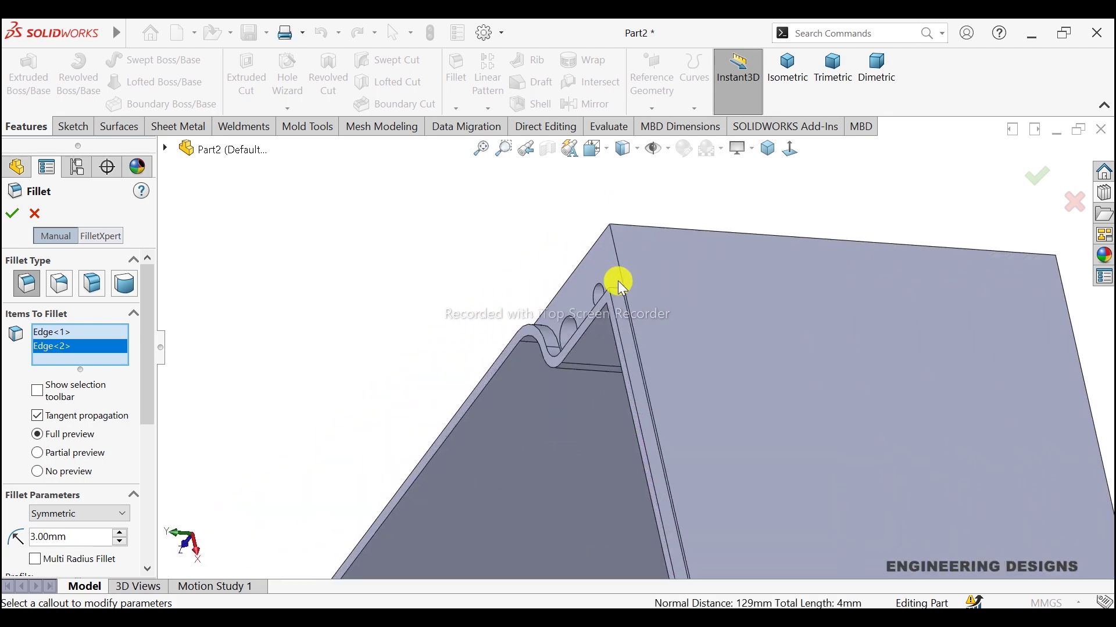
scroll(610, 296, down, 2)
click(604, 313)
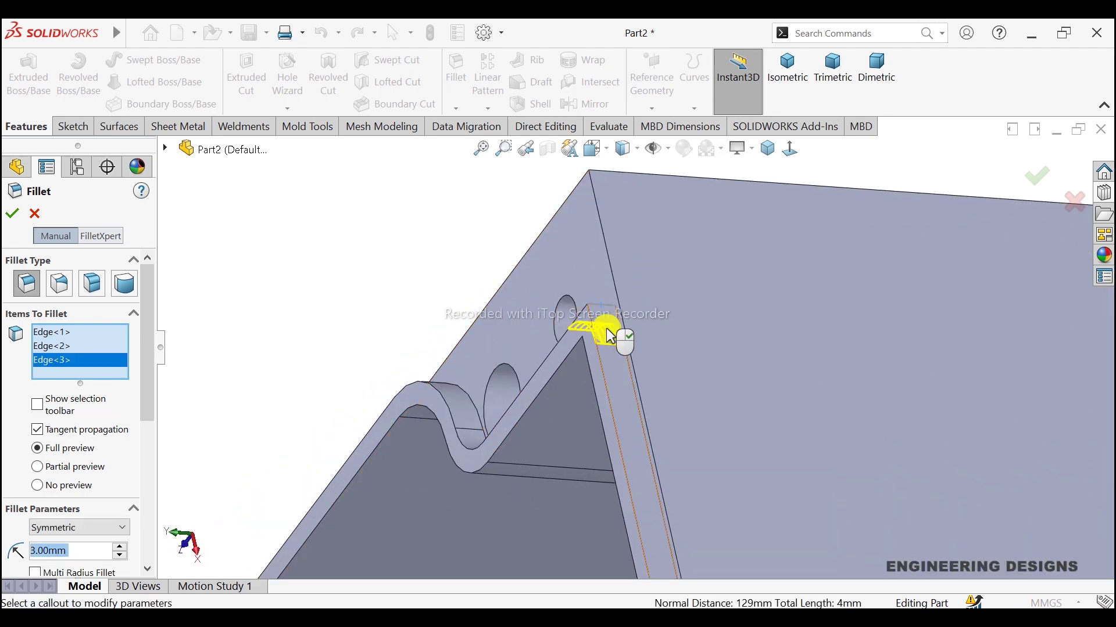
mouse_move(605, 326)
middle_down()
mouse_move(673, 316)
mouse_move(710, 259)
mouse_move(661, 321)
mouse_move(673, 361)
middle_up()
scroll(680, 365, up, 2)
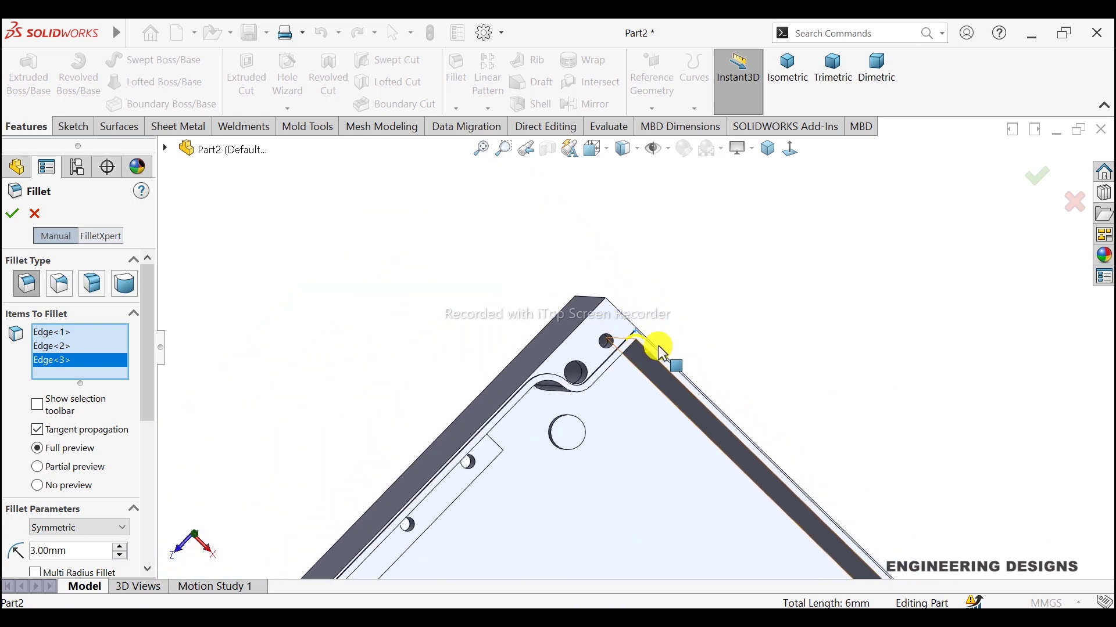
scroll(660, 349, up, 3)
scroll(659, 520, up, 2)
middle_drag(659, 520, 649, 433)
scroll(577, 385, down, 2)
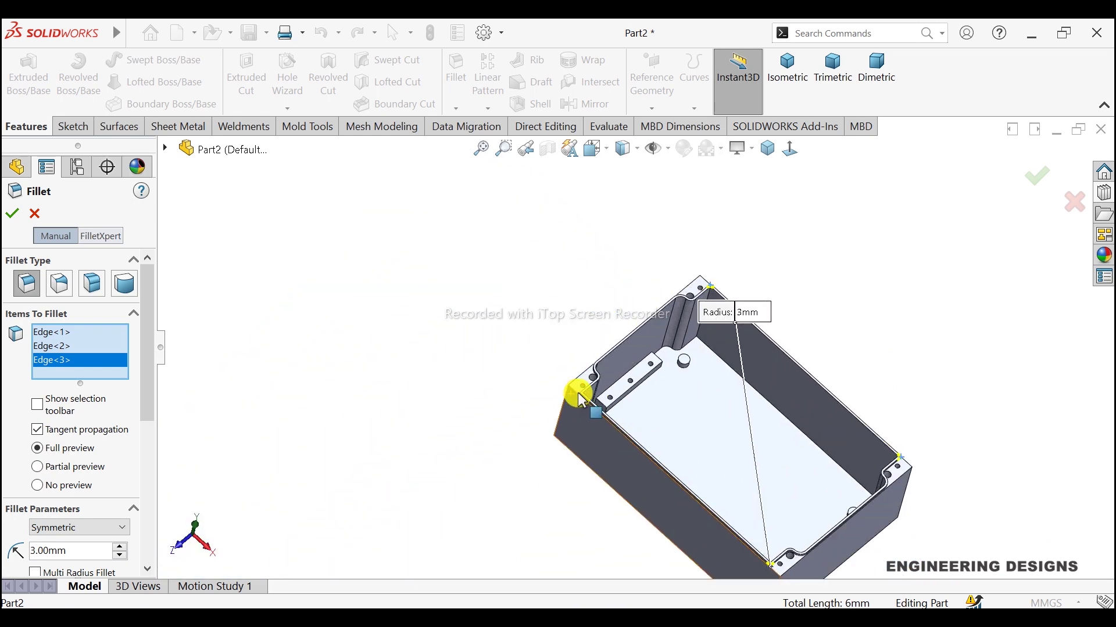
scroll(597, 378, down, 3)
scroll(610, 391, down, 2)
scroll(537, 343, down, 2)
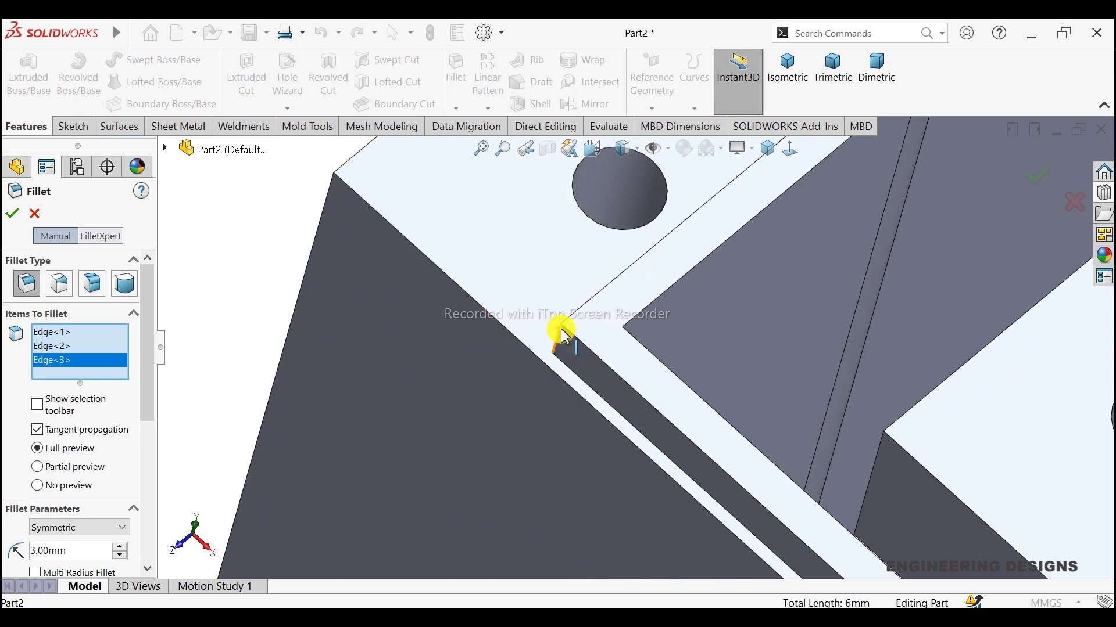
click(561, 332)
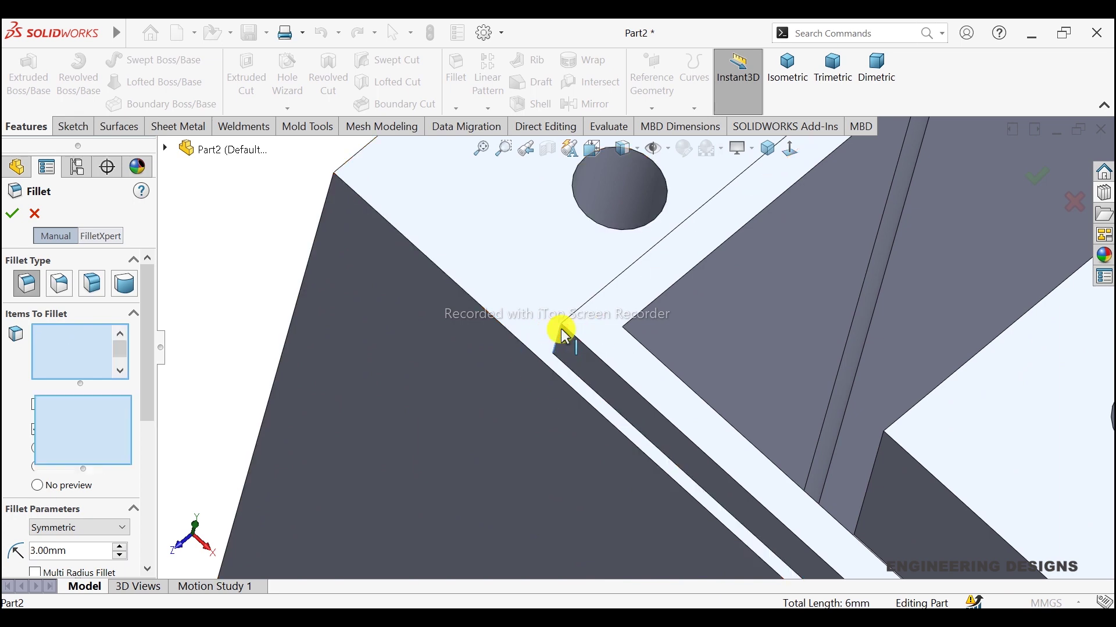
click(20, 220)
scroll(726, 333, up, 2)
Set a 3.5 mm fillet radius and pick the first two inner corner edges
scroll(726, 334, up, 1)
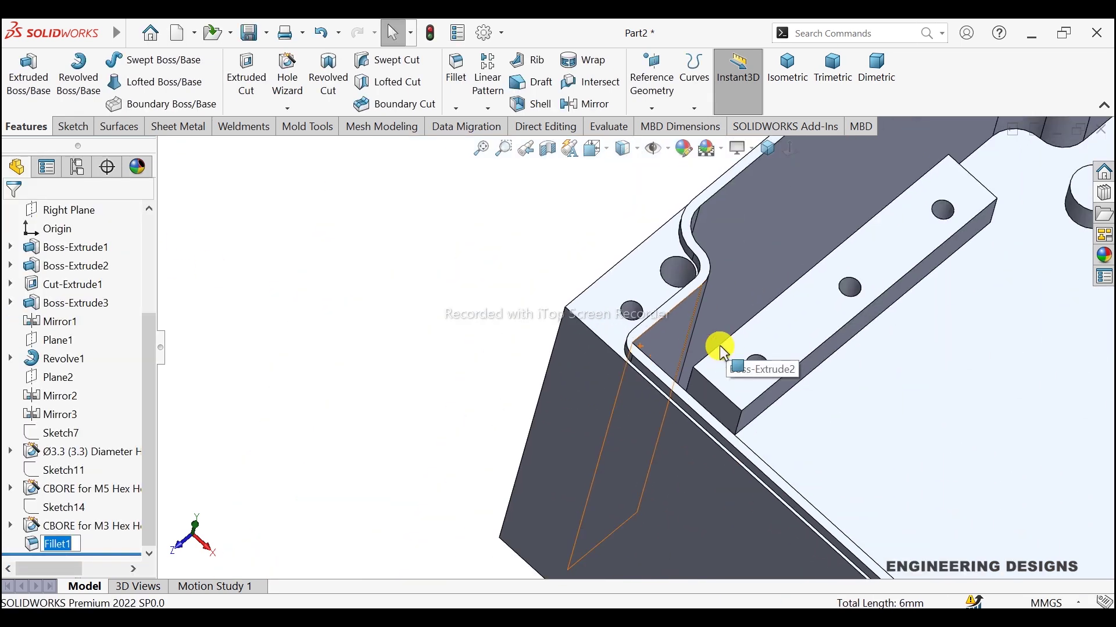
scroll(722, 349, up, 2)
scroll(755, 347, up, 2)
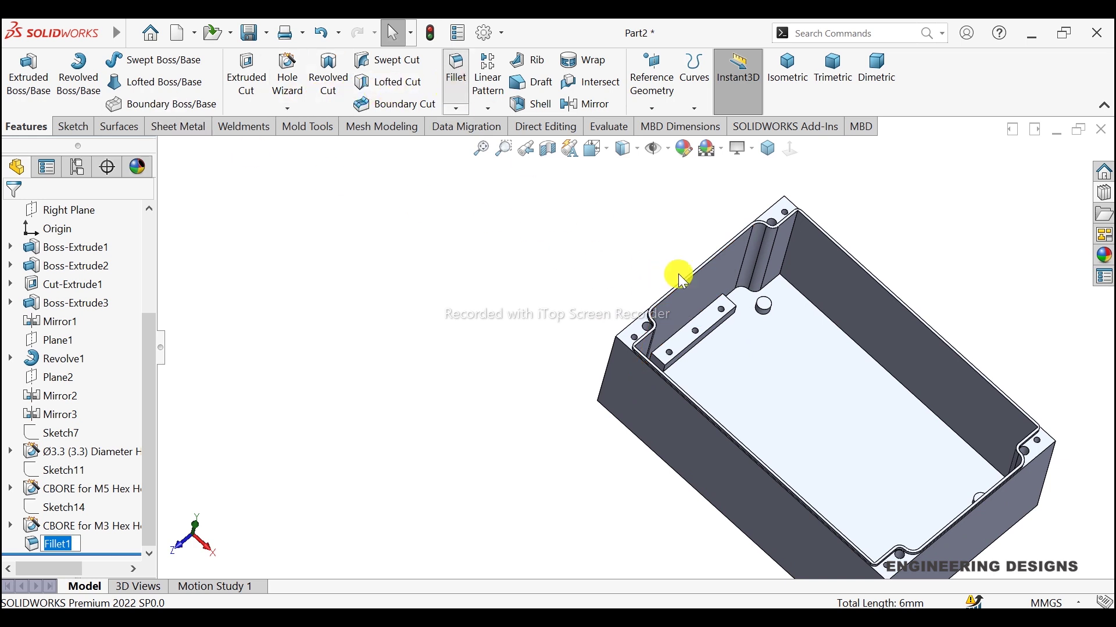
scroll(814, 229, down, 3)
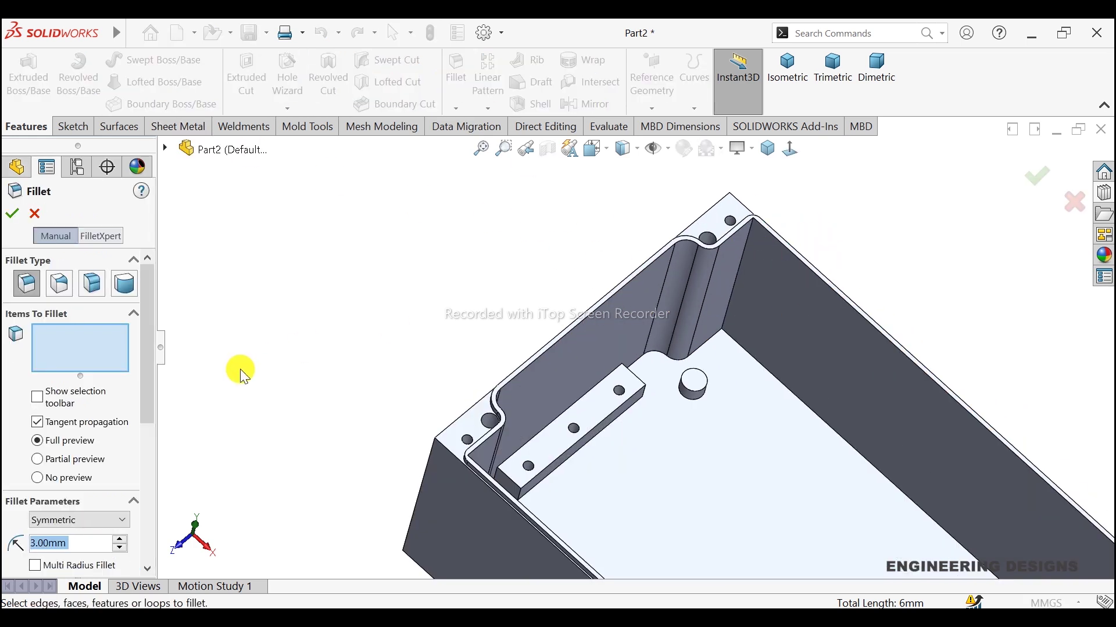
text(3.5)
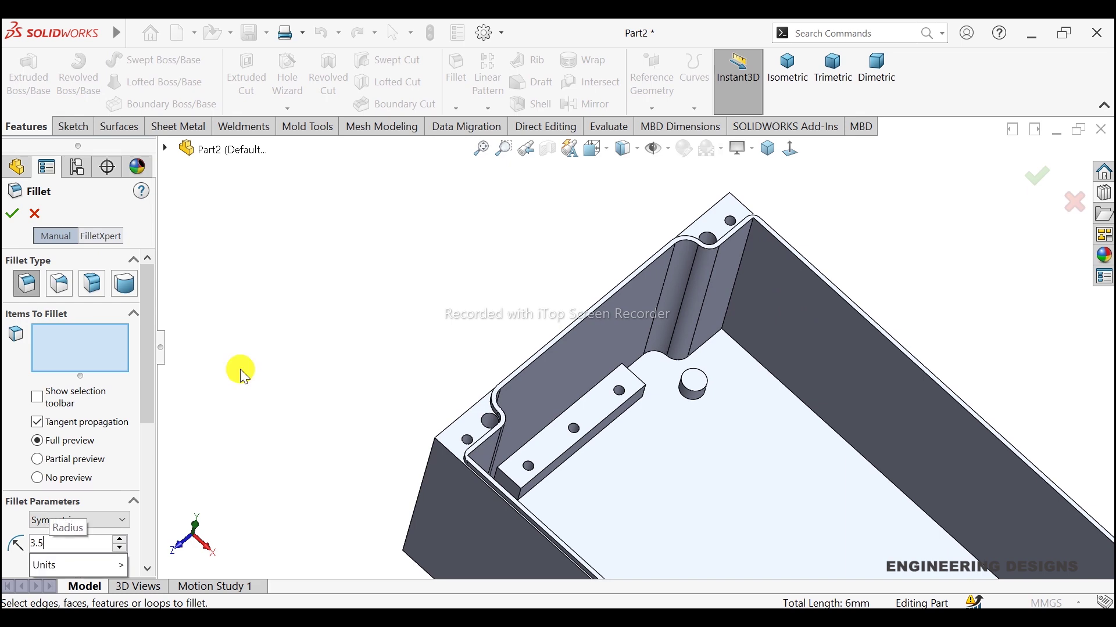
key(Return)
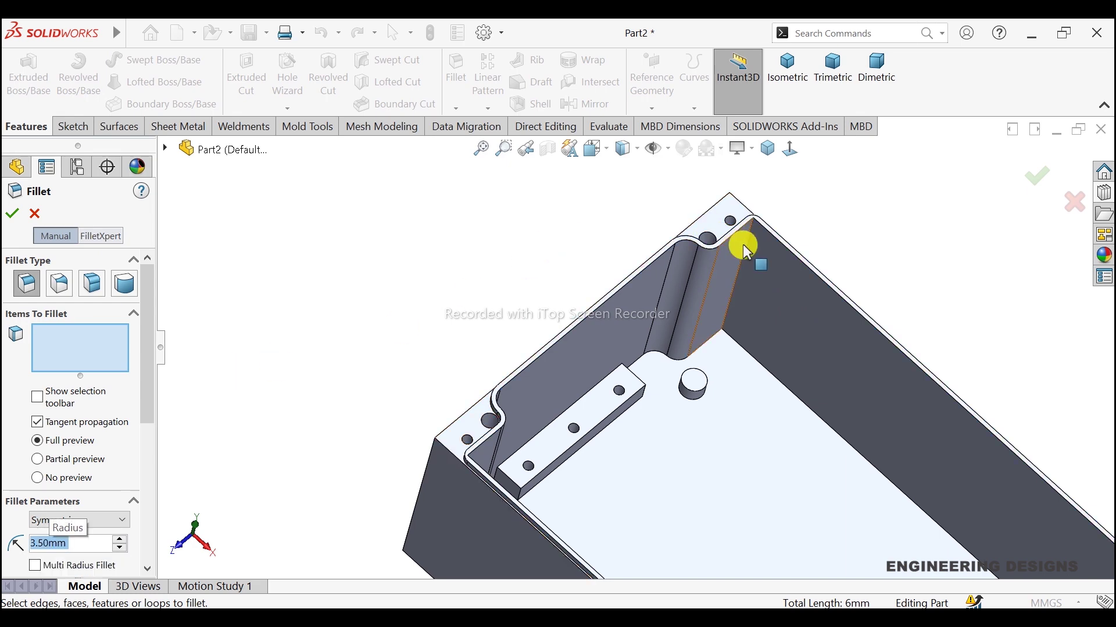
click(746, 242)
middle_drag(693, 357, 470, 423)
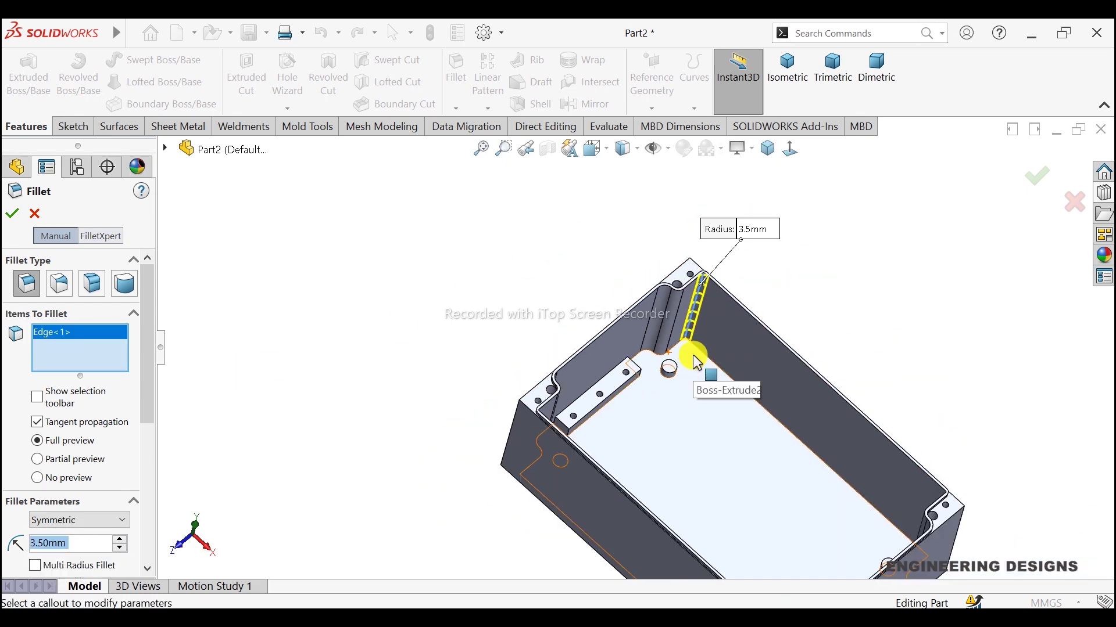
scroll(471, 423, down, 3)
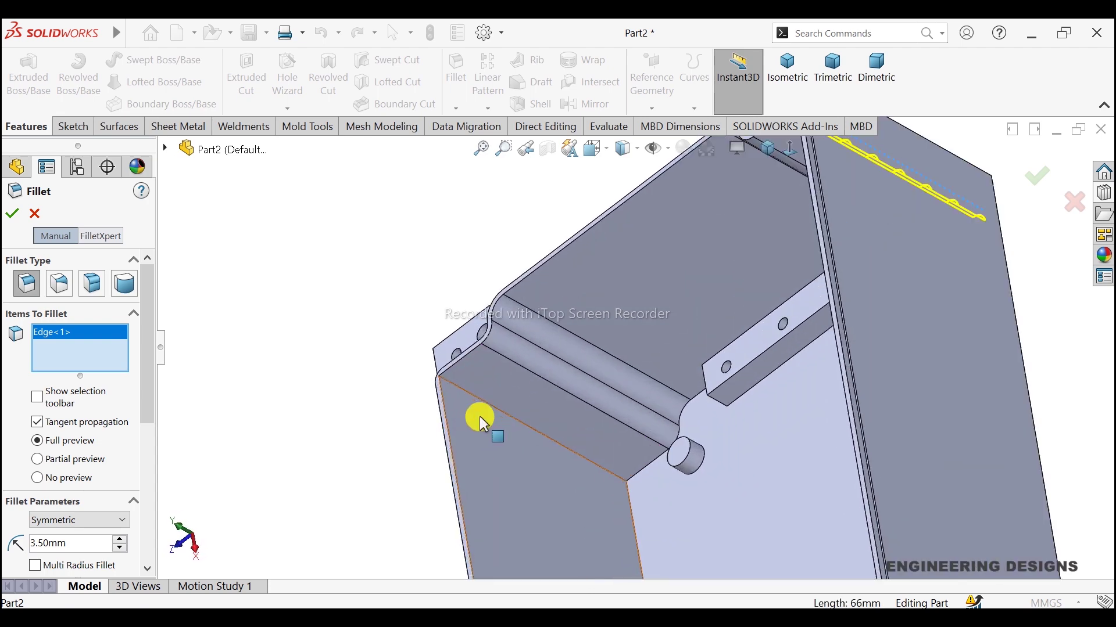
click(475, 396)
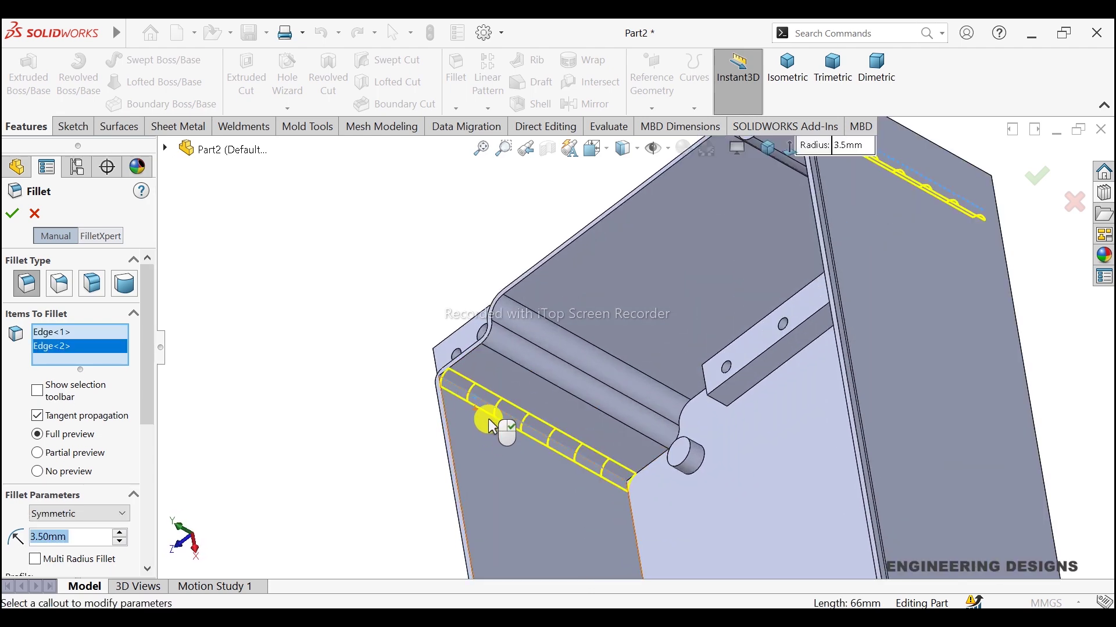
Add the third and fourth inner corner edges and accept the 3.5 mm fillet
mouse_move(498, 428)
middle_down()
mouse_move(705, 428)
mouse_move(839, 469)
mouse_move(846, 399)
middle_up()
scroll(766, 437, up, 3)
scroll(790, 407, down, 5)
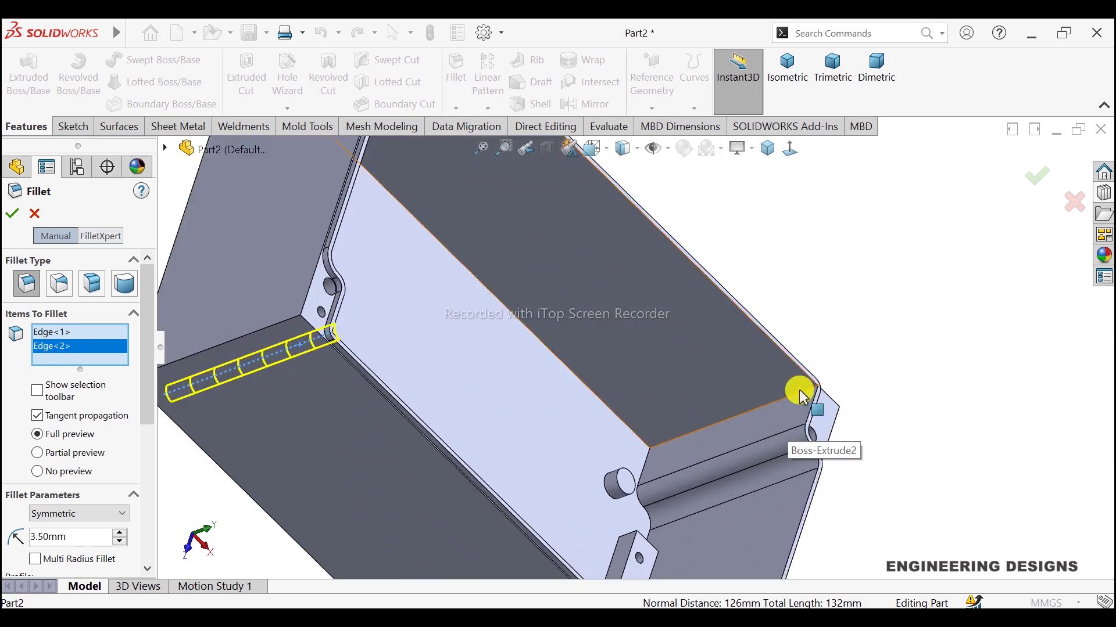
click(800, 395)
scroll(787, 424, up, 2)
mouse_move(788, 426)
middle_down()
mouse_move(792, 331)
mouse_move(772, 367)
mouse_move(787, 453)
mouse_move(835, 546)
middle_up()
scroll(709, 461, down, 2)
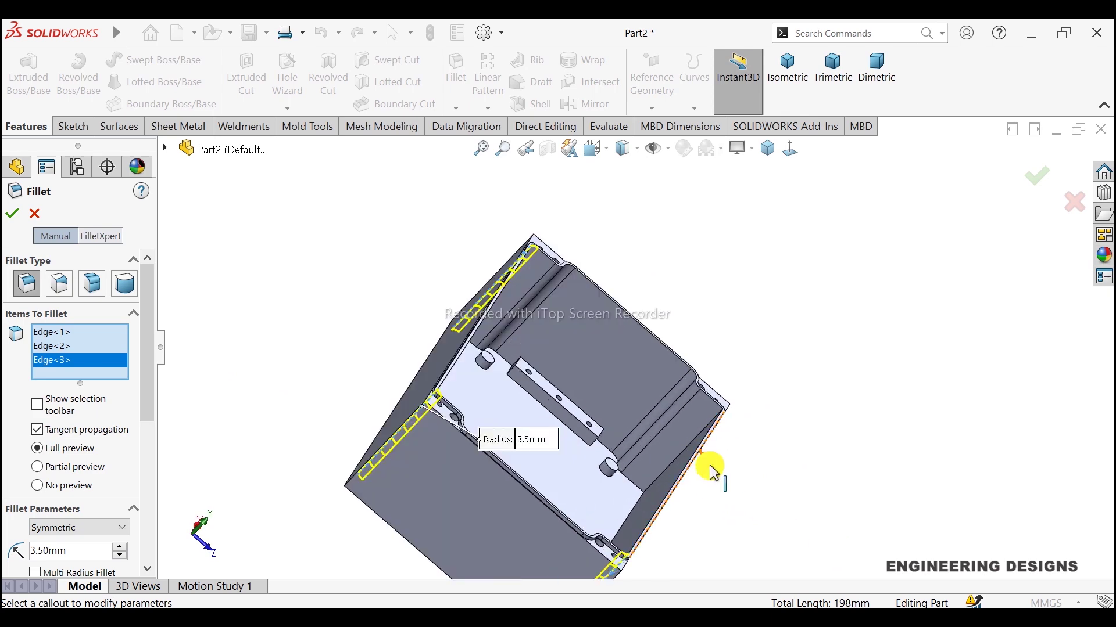
scroll(689, 412, down, 4)
click(692, 404)
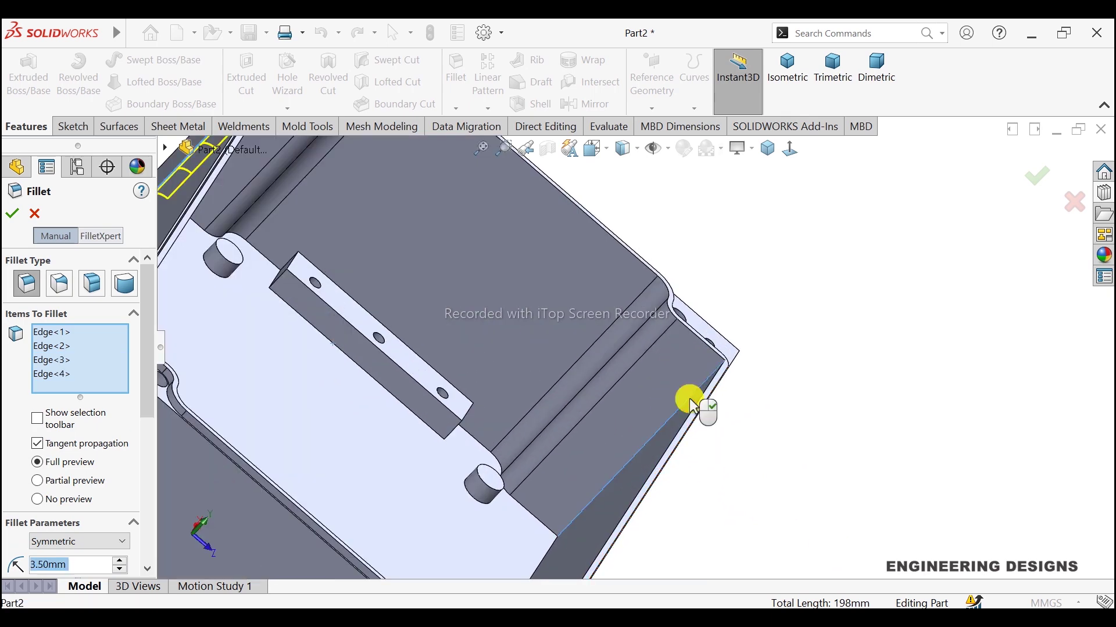
click(15, 224)
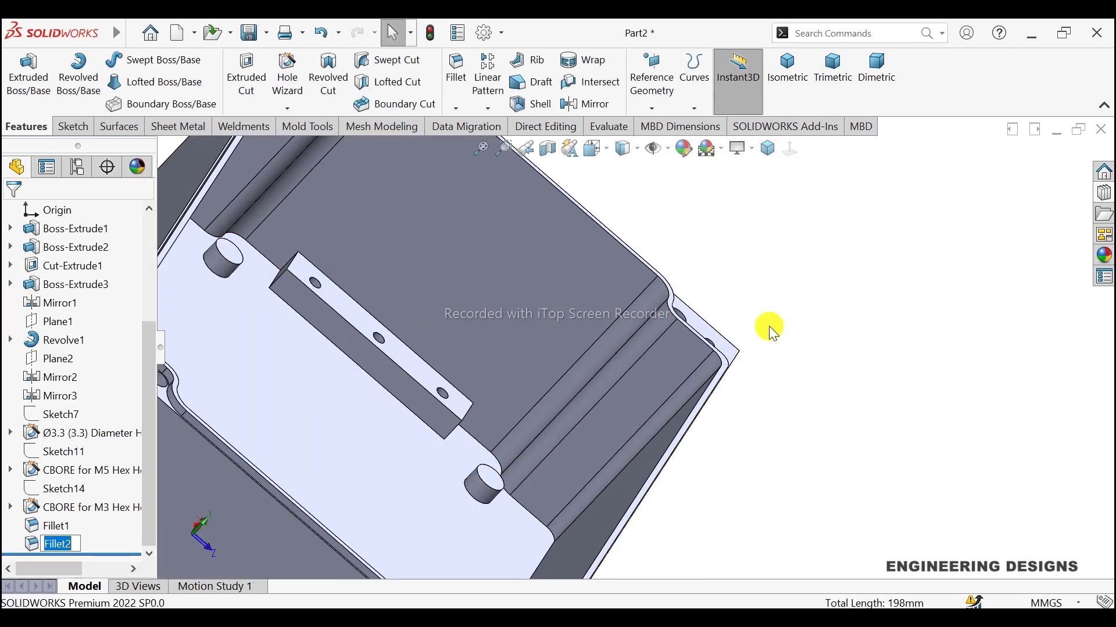
mouse_move(767, 327)
middle_down()
mouse_move(769, 341)
mouse_move(721, 363)
mouse_move(742, 418)
mouse_move(598, 399)
middle_up()
click(57, 525)
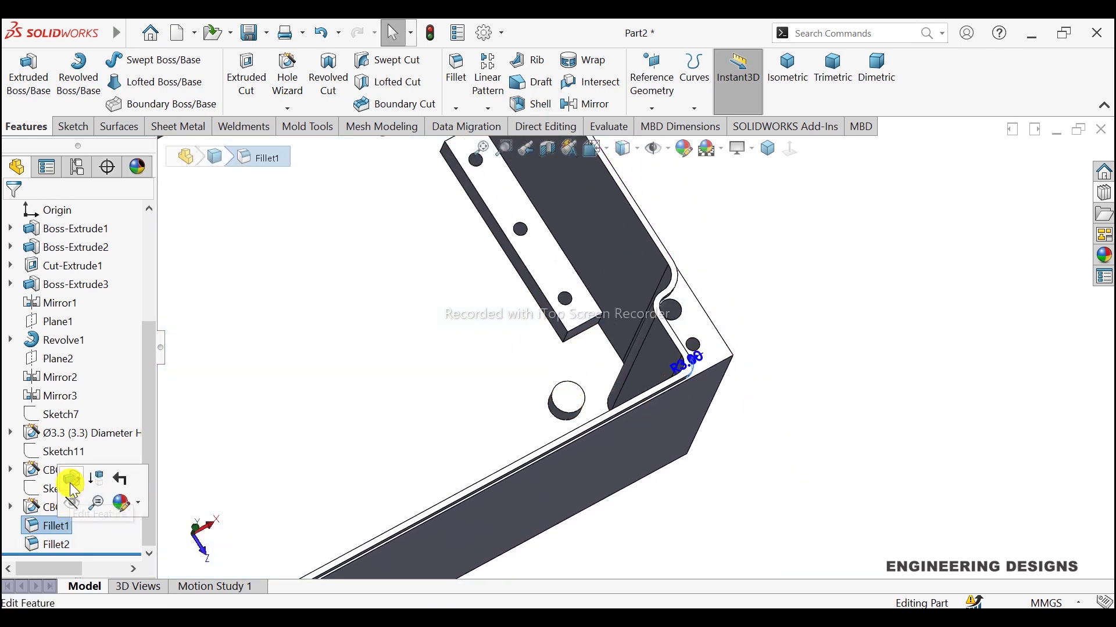
click(64, 487)
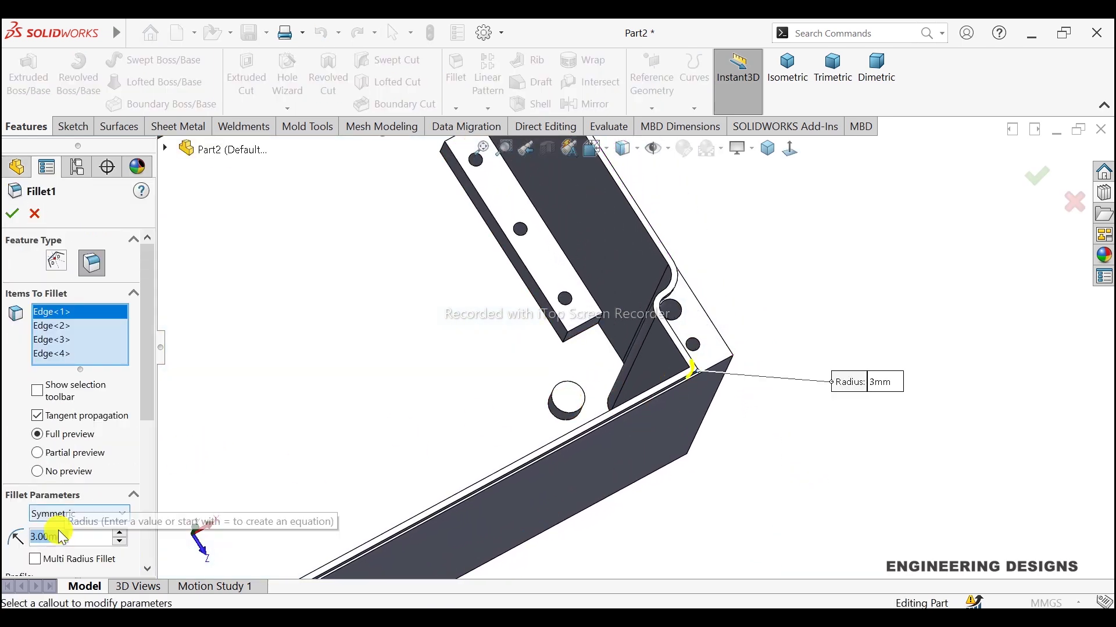
text(5)
key(Return)
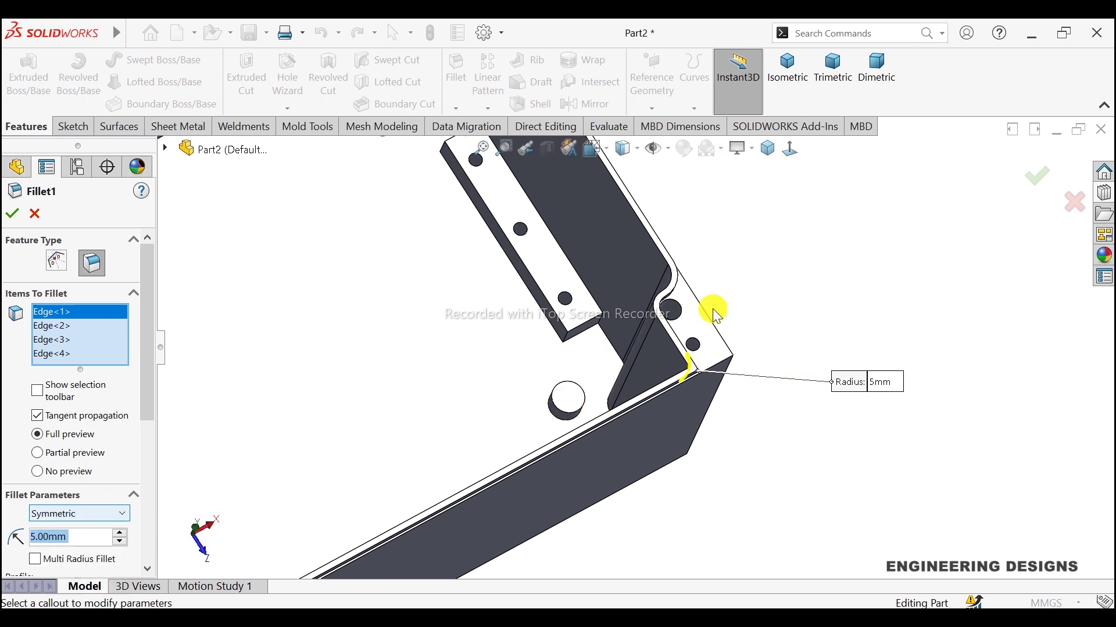
scroll(709, 310, down, 2)
scroll(717, 406, down, 3)
scroll(630, 302, down, 1)
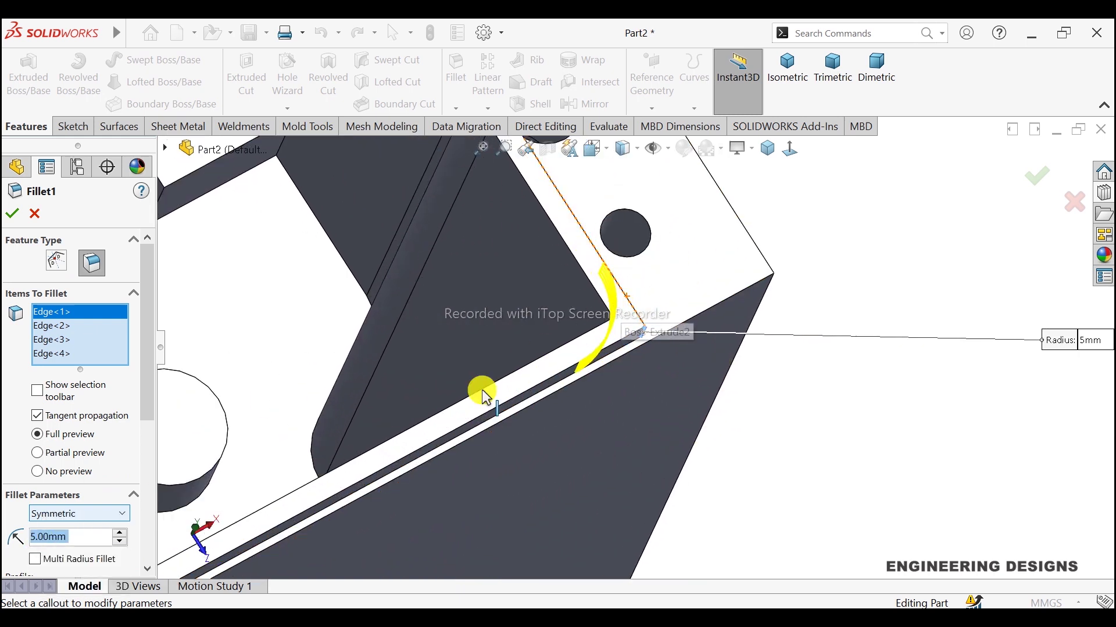
text(3)
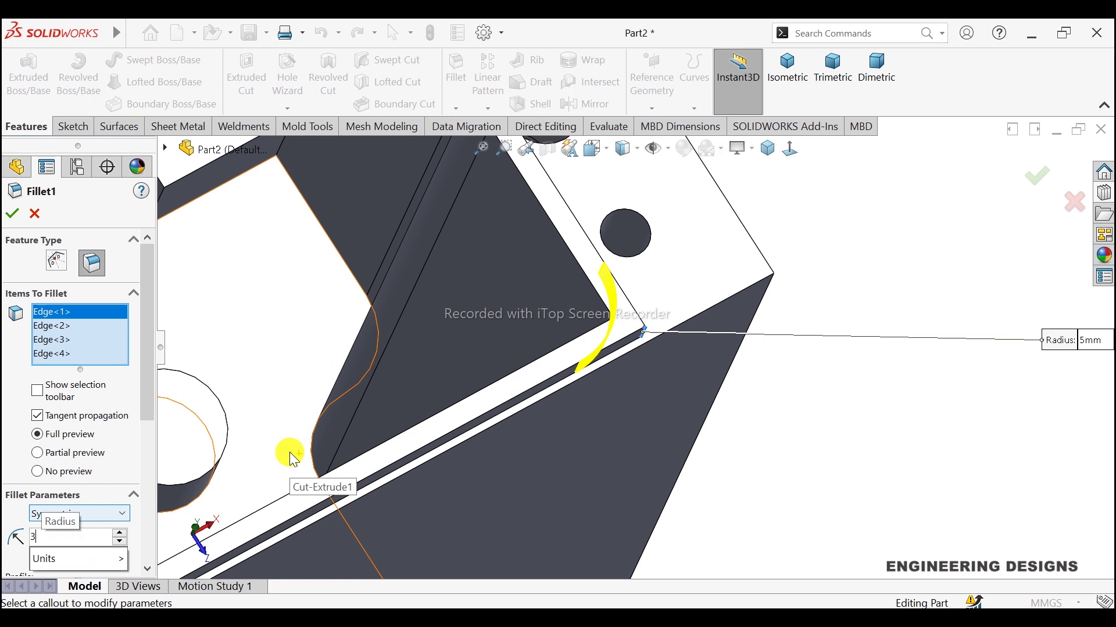
text(.)
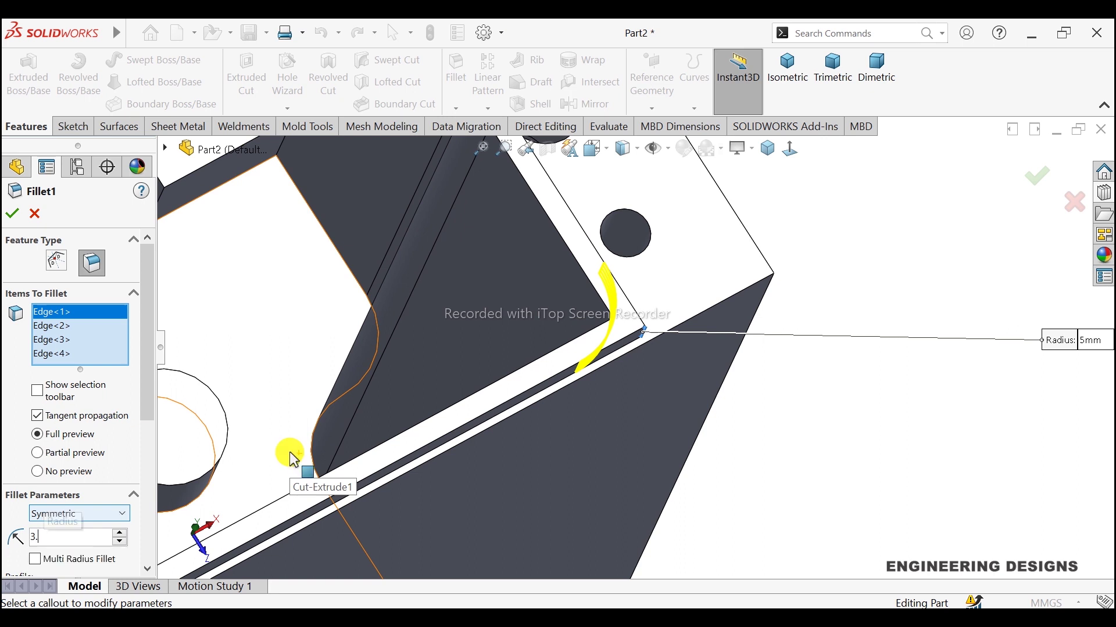
text(5)
key(Return)
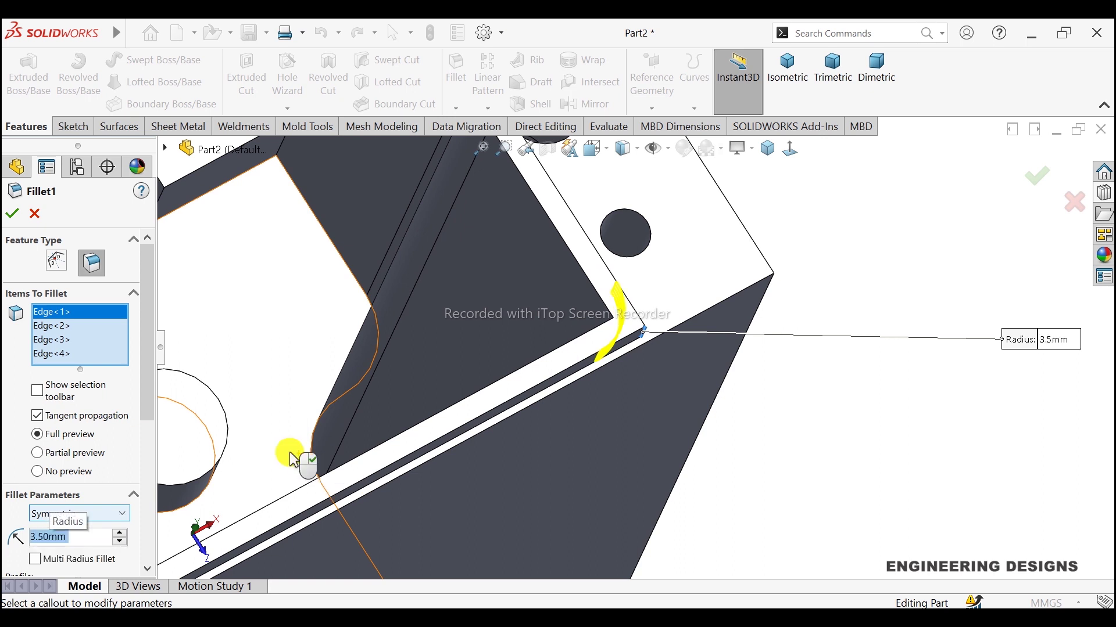
text(3)
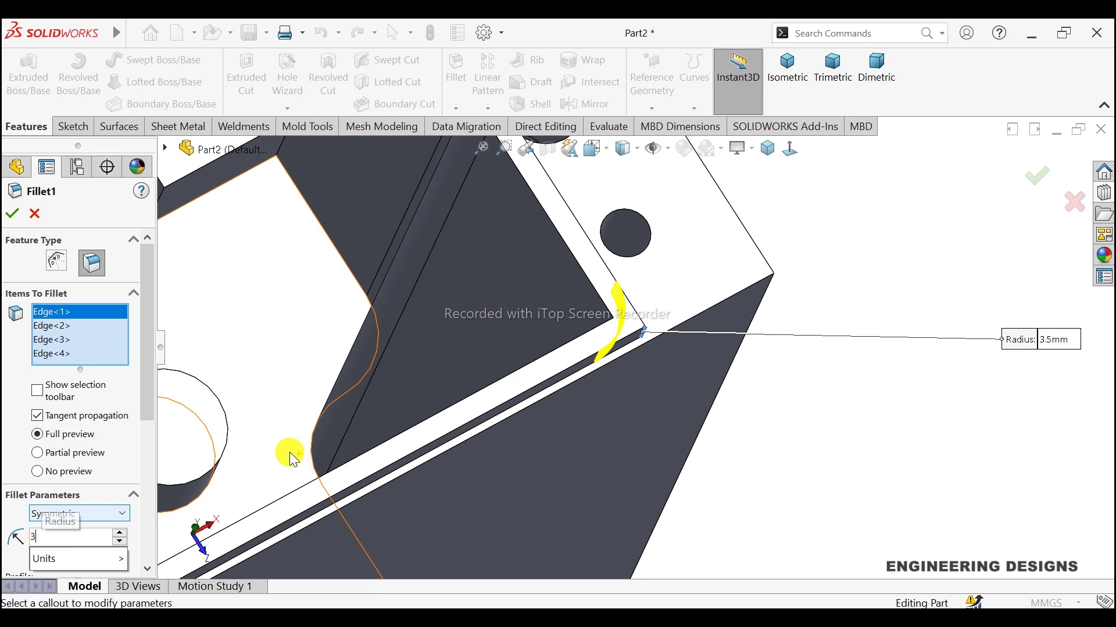
key(Return)
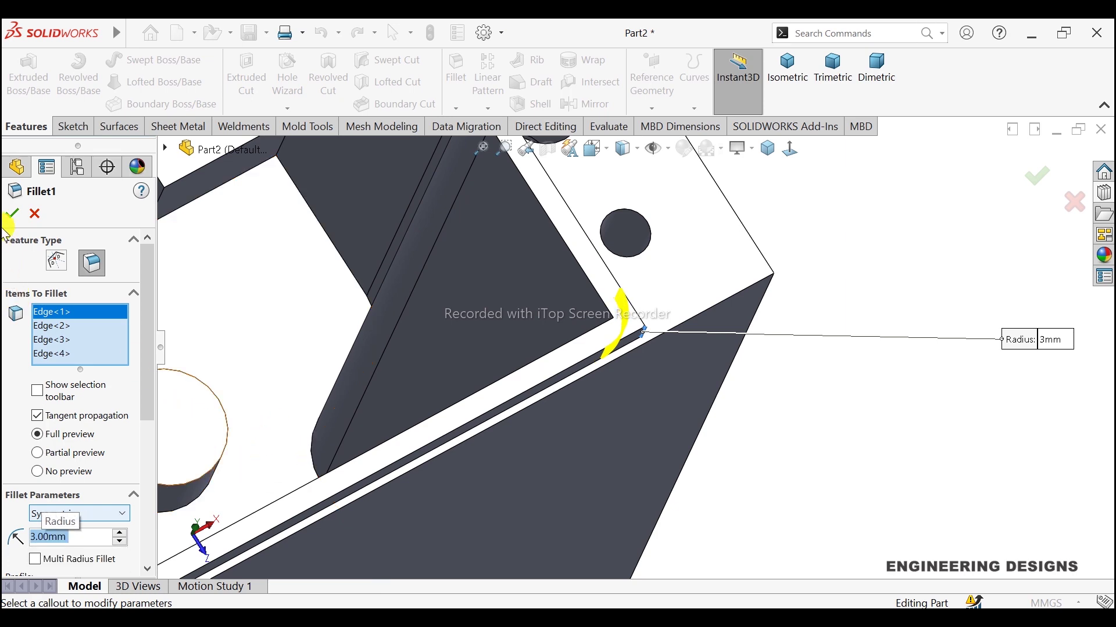
click(9, 214)
middle_drag(800, 322, 777, 319)
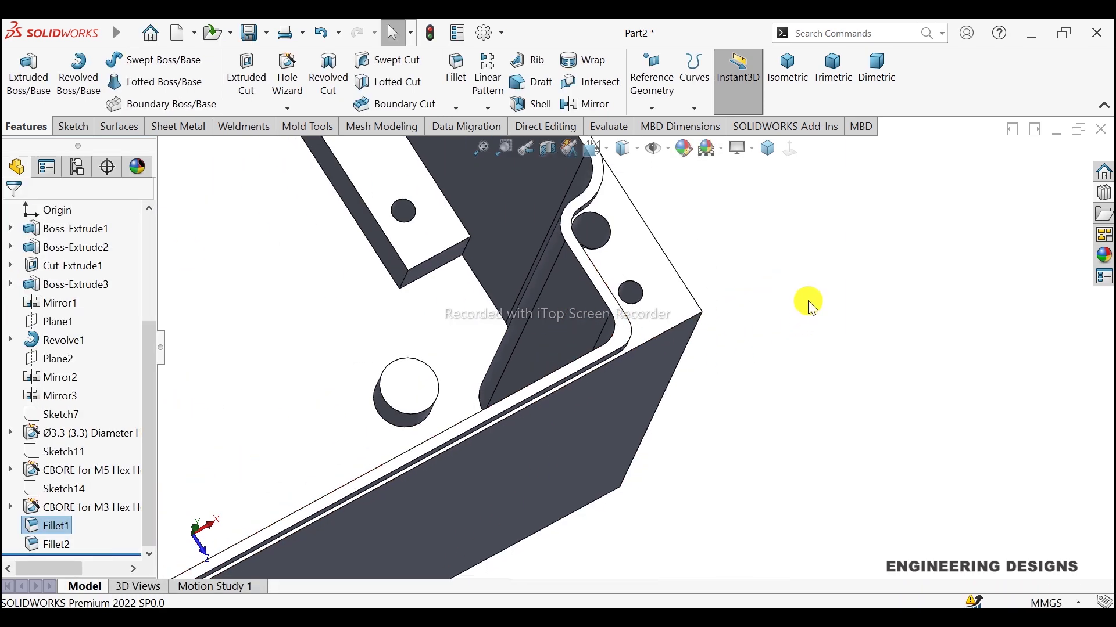
scroll(778, 320, up, 5)
middle_drag(495, 347, 599, 200)
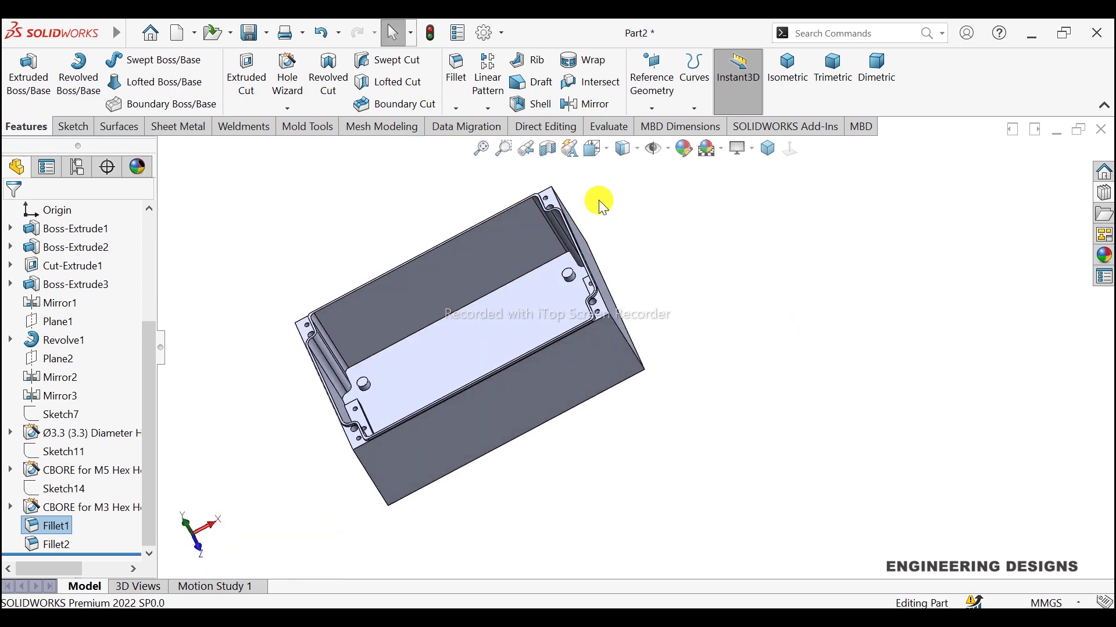
scroll(570, 349, down, 5)
scroll(569, 348, up, 5)
mouse_move(635, 319)
middle_down()
mouse_move(703, 430)
mouse_move(730, 403)
mouse_move(733, 373)
middle_up()
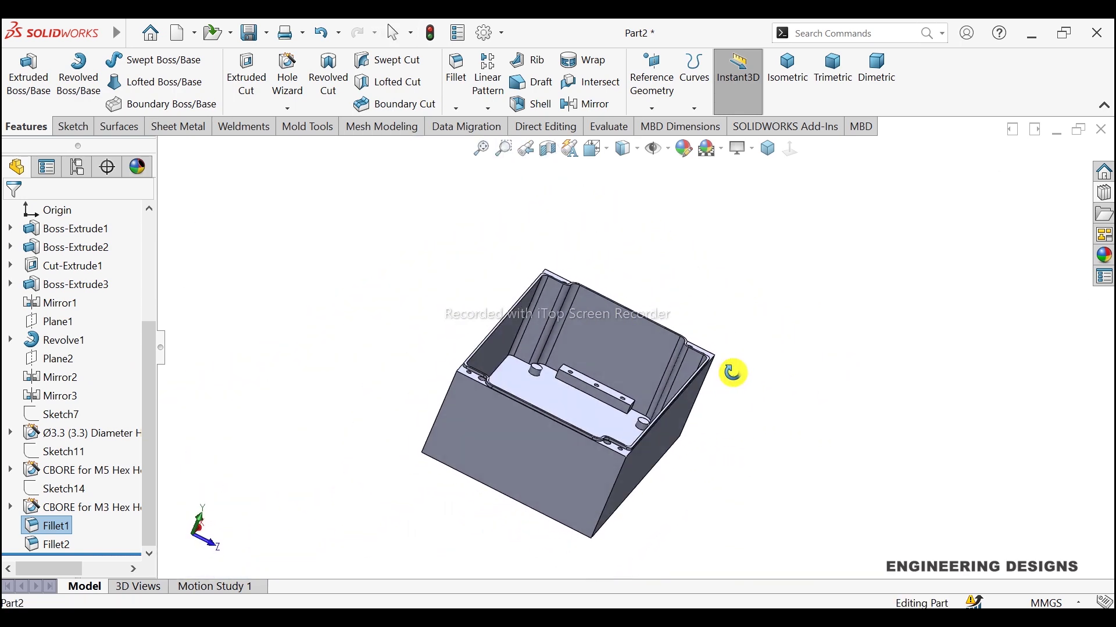
Fillet the four outer vertical edges at 1 mm, dropping a stray end face
click(459, 71)
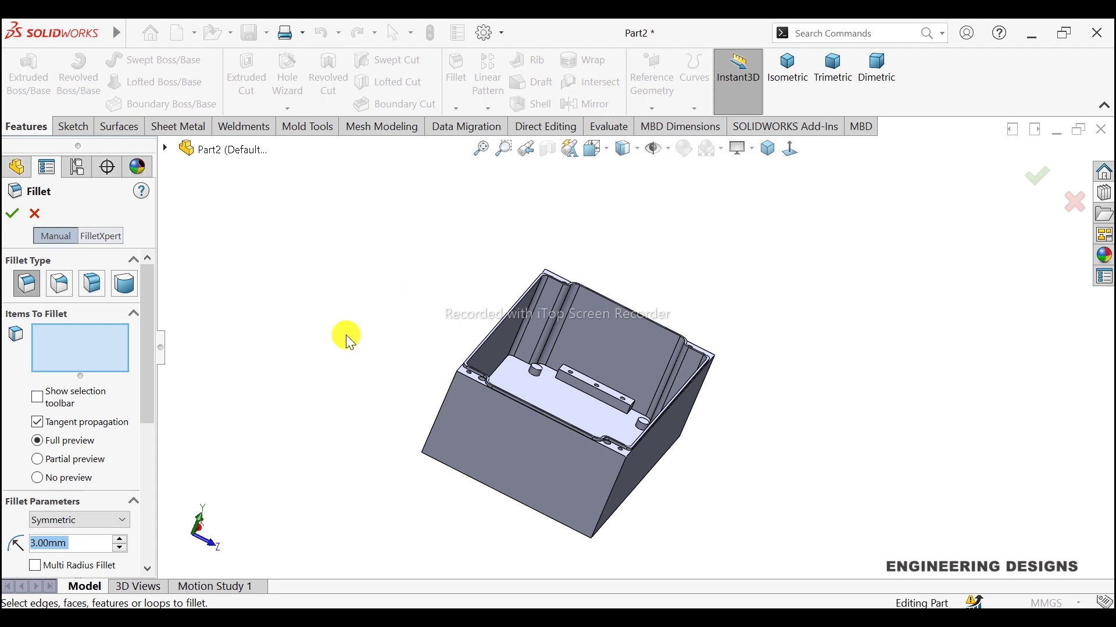
text(1)
key(Return)
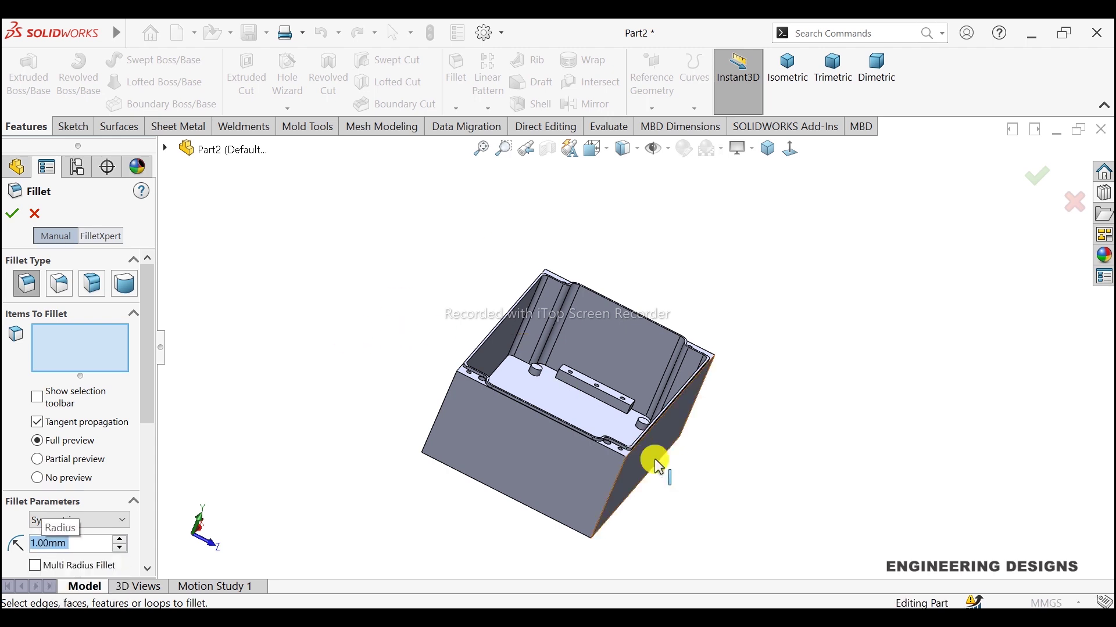
scroll(654, 458, down, 3)
click(579, 426)
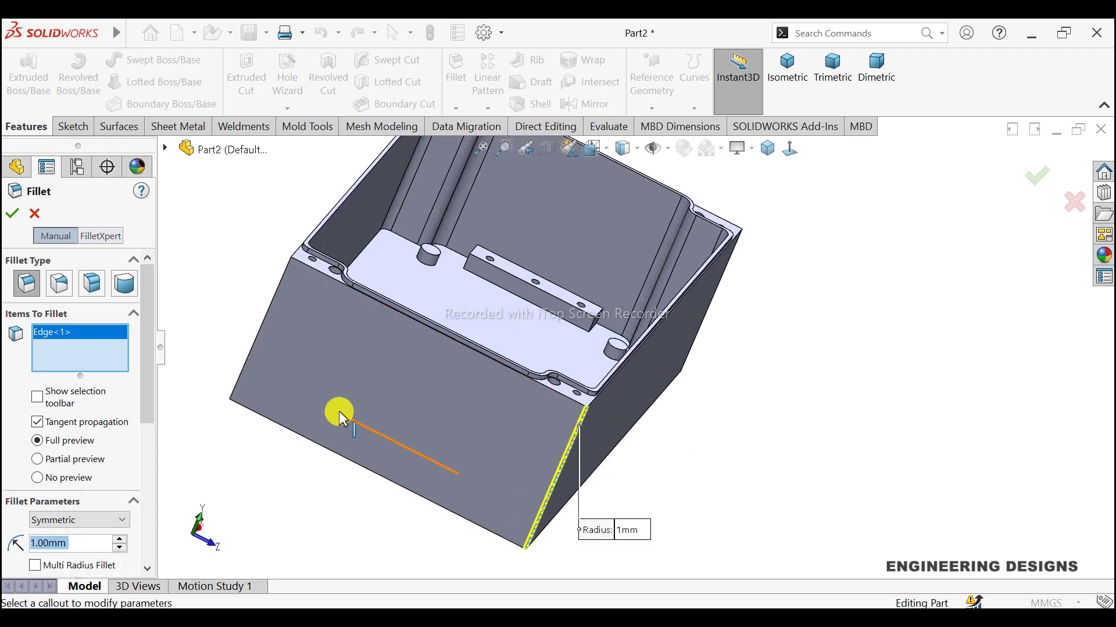
click(263, 320)
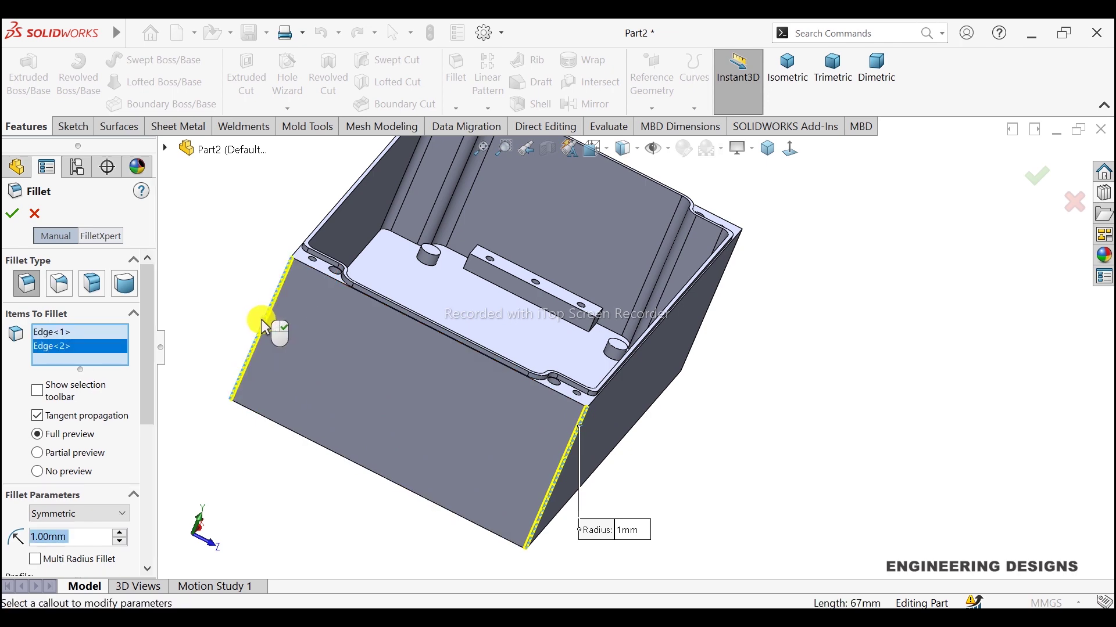
middle_drag(783, 471, 630, 456)
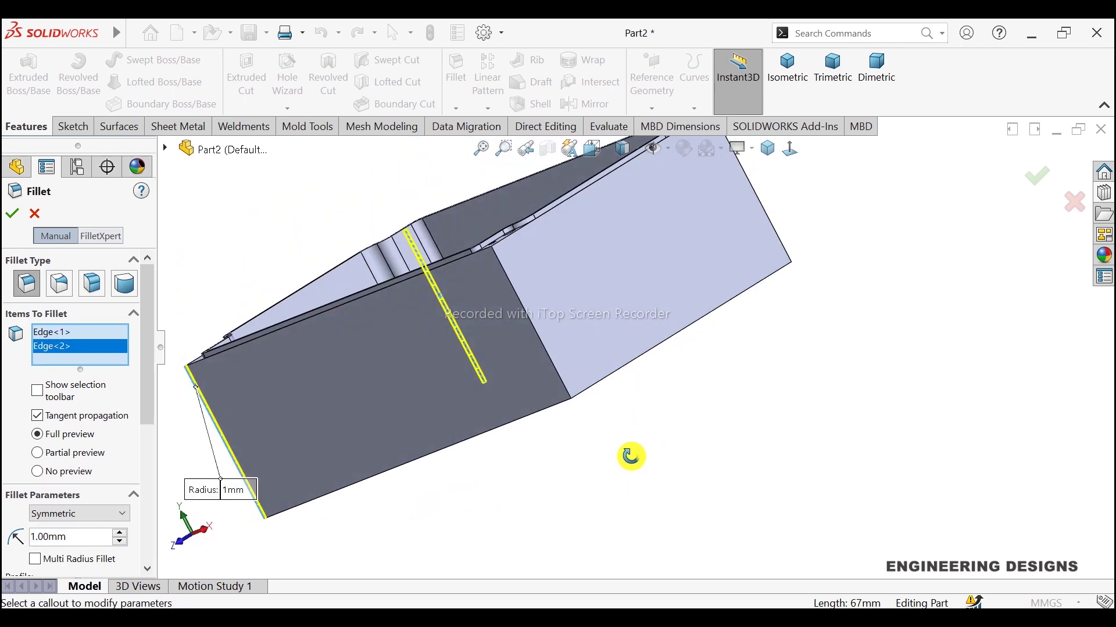
click(551, 356)
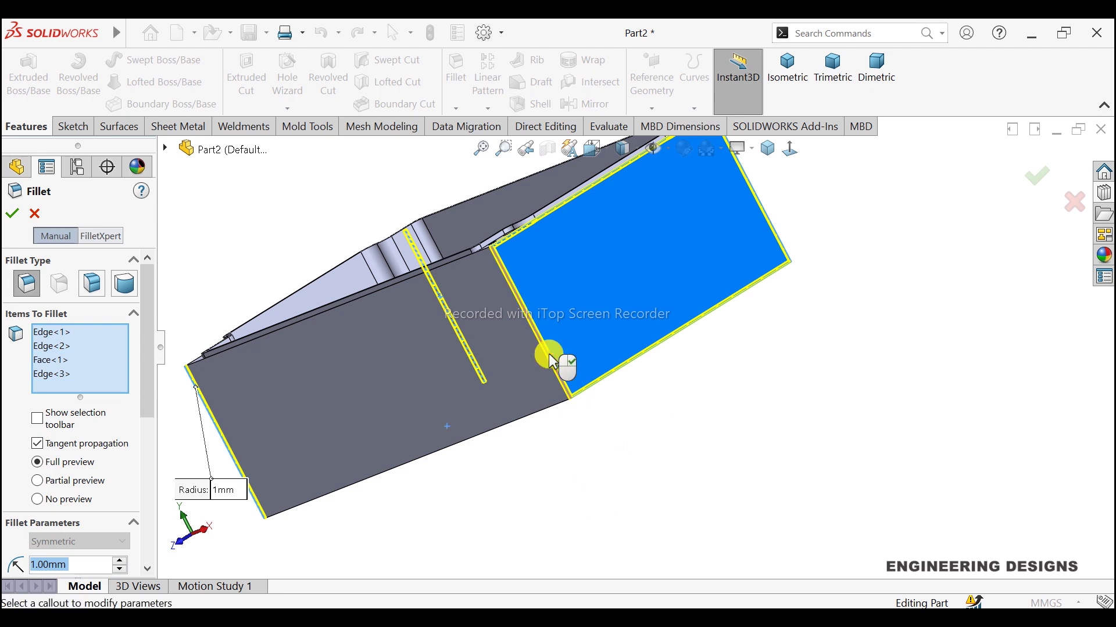
click(552, 361)
mouse_move(801, 225)
middle_down()
mouse_move(792, 219)
mouse_move(671, 298)
middle_up()
click(624, 297)
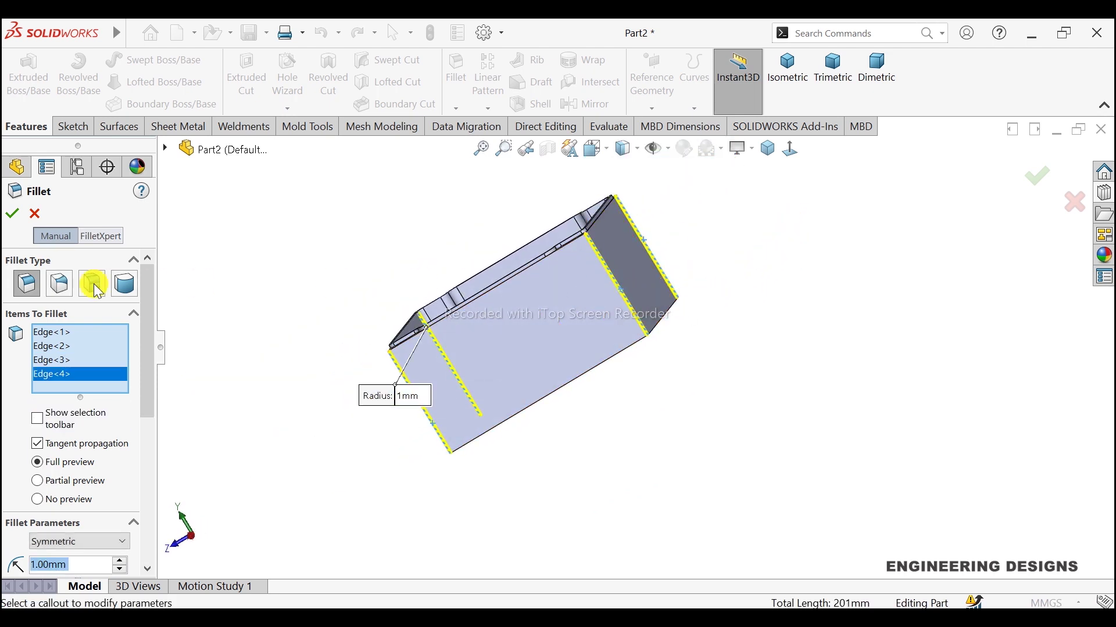
click(14, 214)
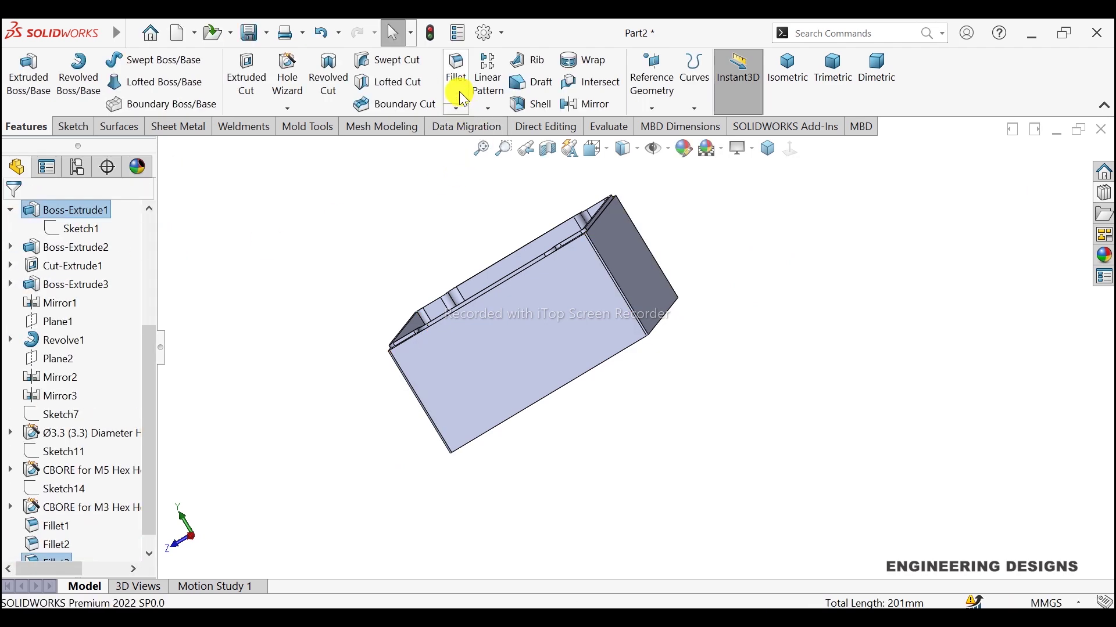
Start another fillet and set its radius to 3 mm
key(Return)
middle_drag(518, 291, 491, 248)
scroll(491, 254, down, 2)
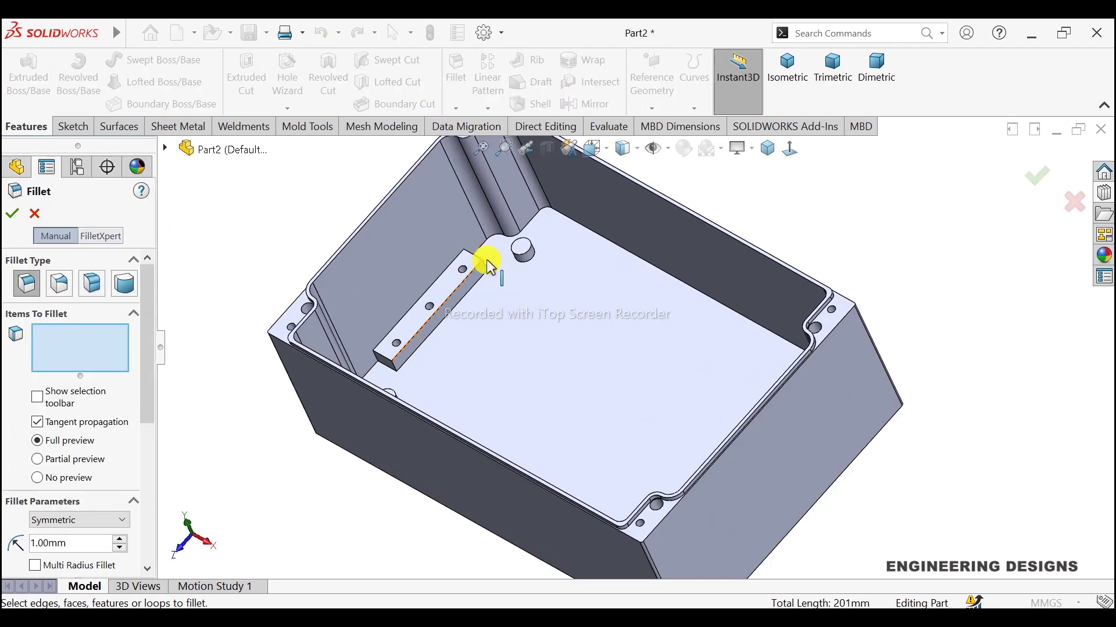
scroll(500, 277, down, 2)
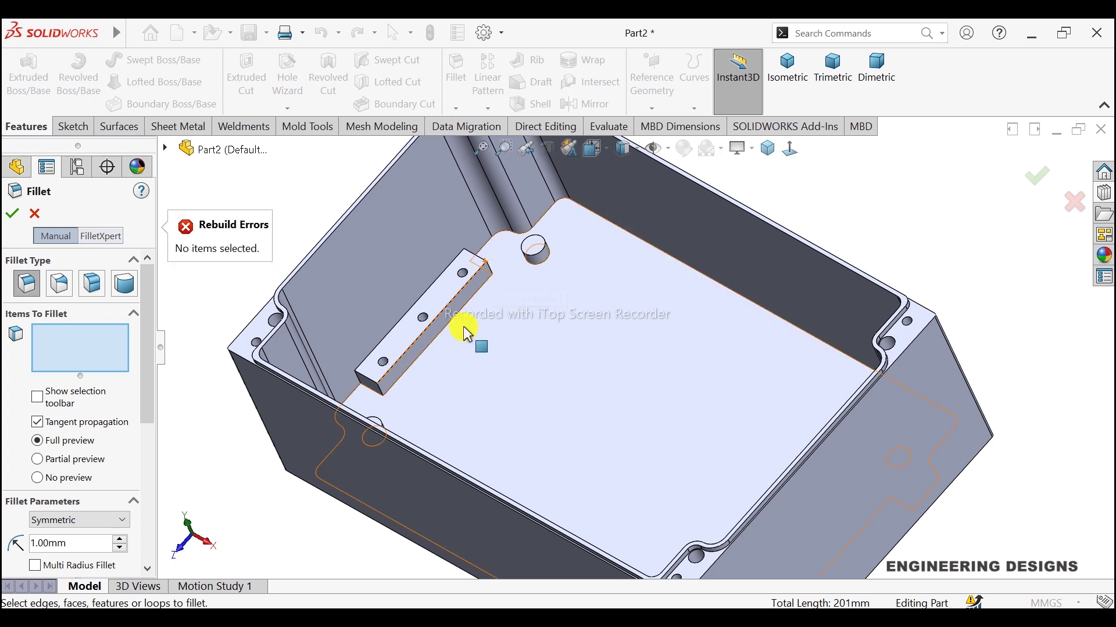
click(107, 543)
double_click(106, 543)
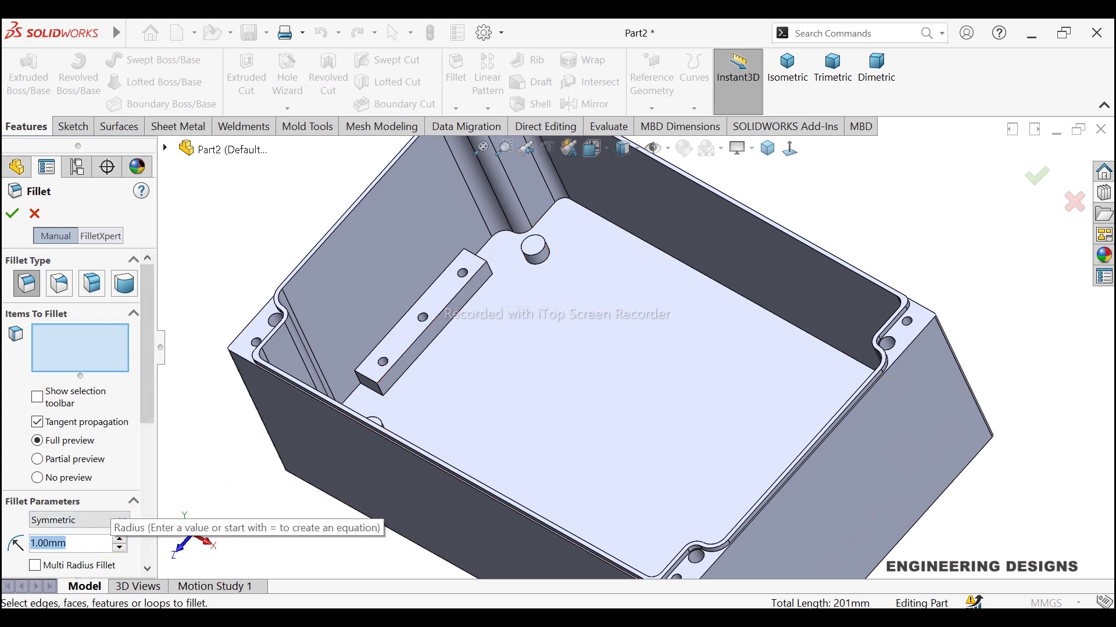
text(3)
key(Return)
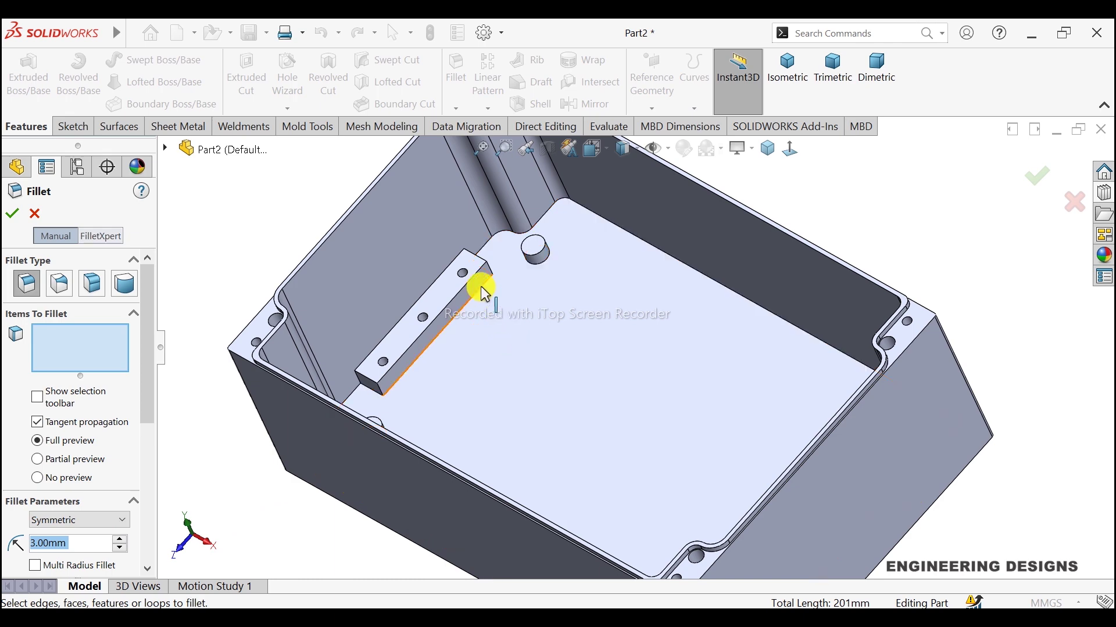
Select the bar's short end edge plus two more bar edges for the fillet
scroll(501, 284, down, 2)
click(514, 278)
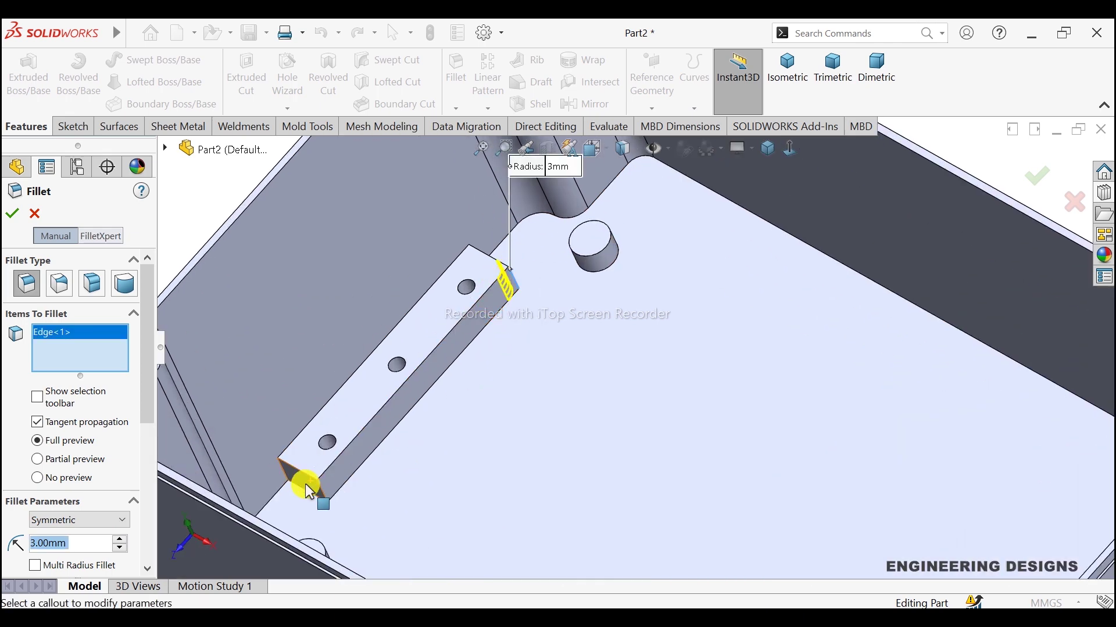
click(321, 493)
scroll(556, 447, up, 3)
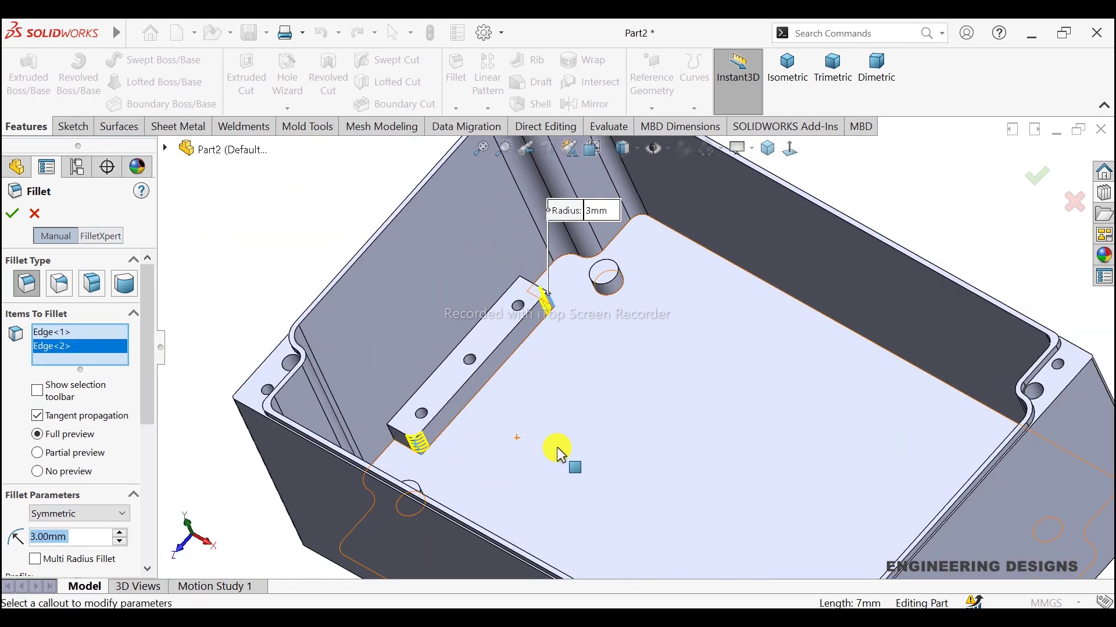
scroll(670, 431, up, 2)
middle_drag(669, 431, 788, 530)
scroll(761, 418, down, 4)
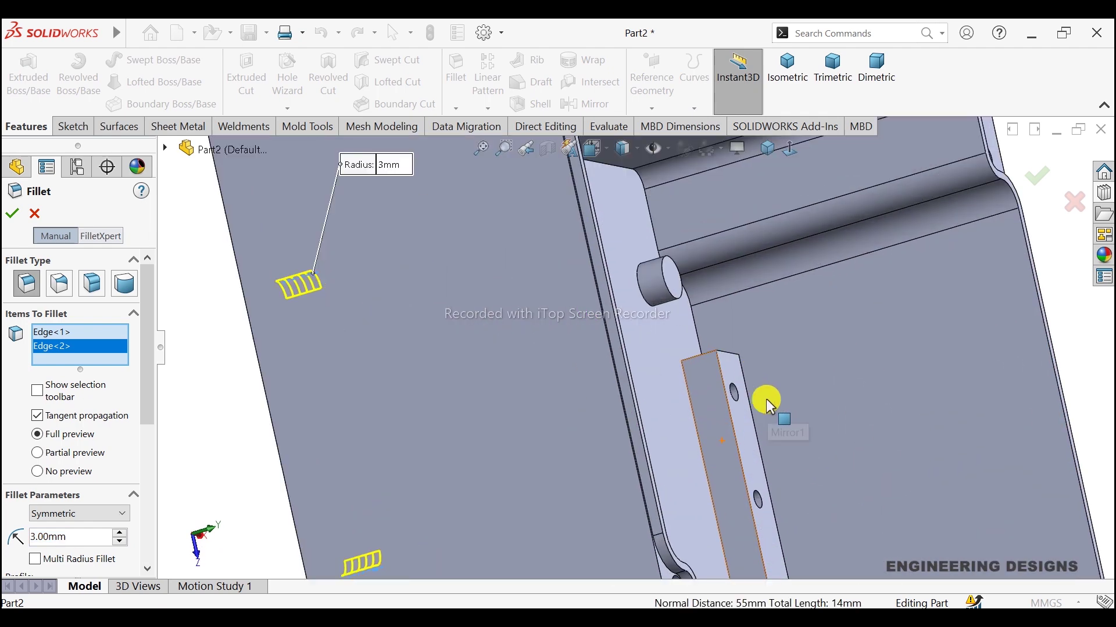
scroll(668, 334, down, 2)
click(669, 329)
Add the bar's bottom corner edge and apply the 3 mm fillet as Fillet4
mouse_move(722, 419)
middle_down()
mouse_move(700, 379)
mouse_move(685, 516)
mouse_move(697, 503)
middle_up()
scroll(679, 528, up, 3)
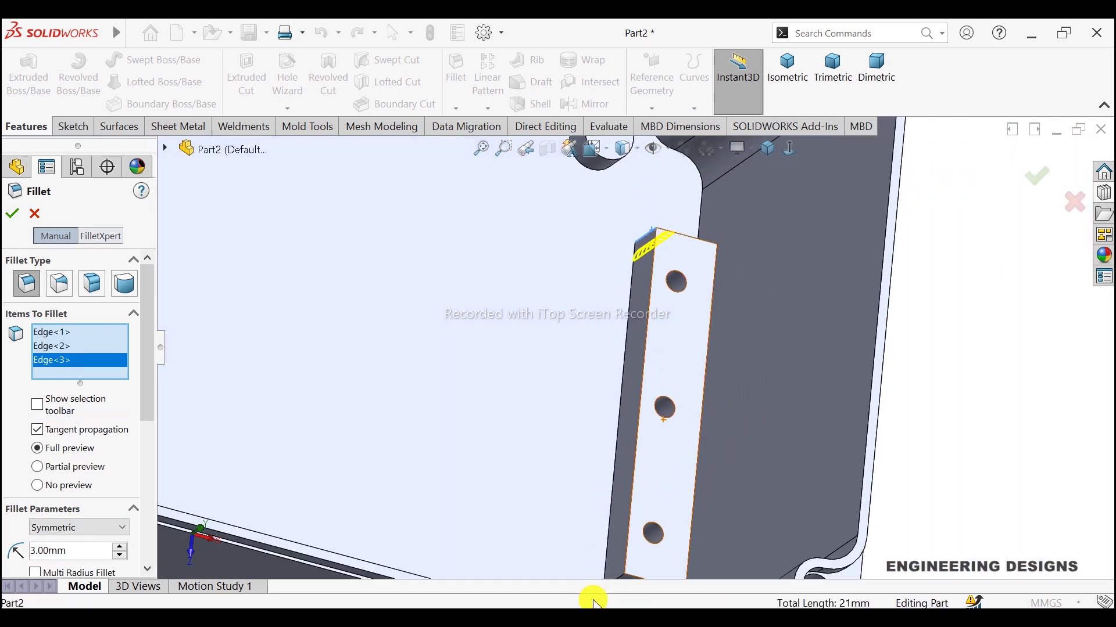
scroll(622, 501, up, 1)
scroll(627, 456, down, 4)
click(631, 434)
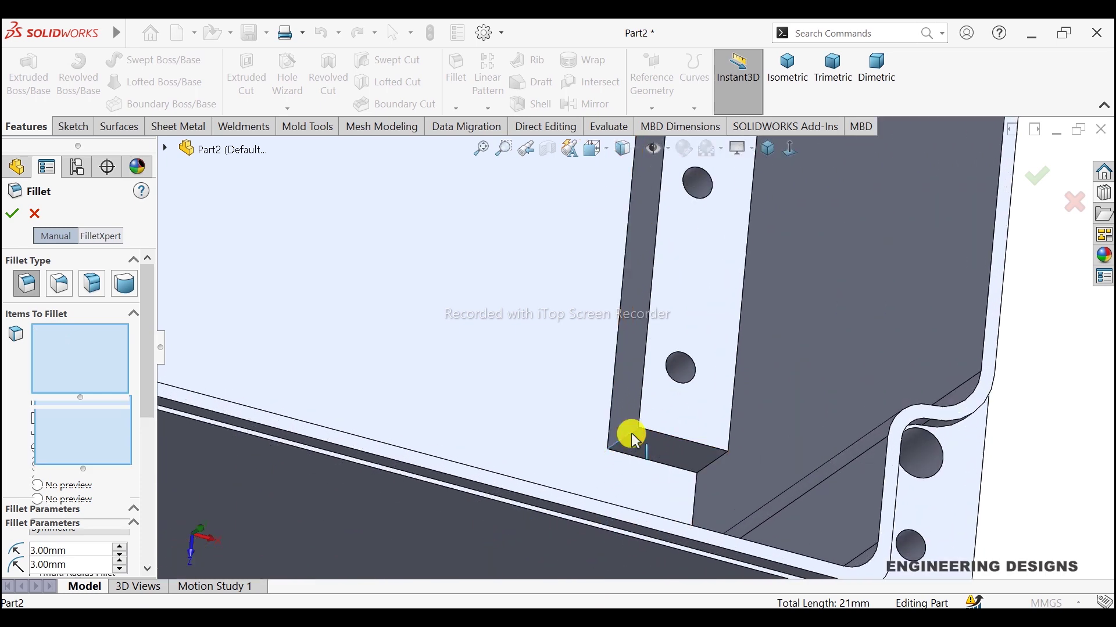
click(11, 215)
scroll(697, 340, up, 3)
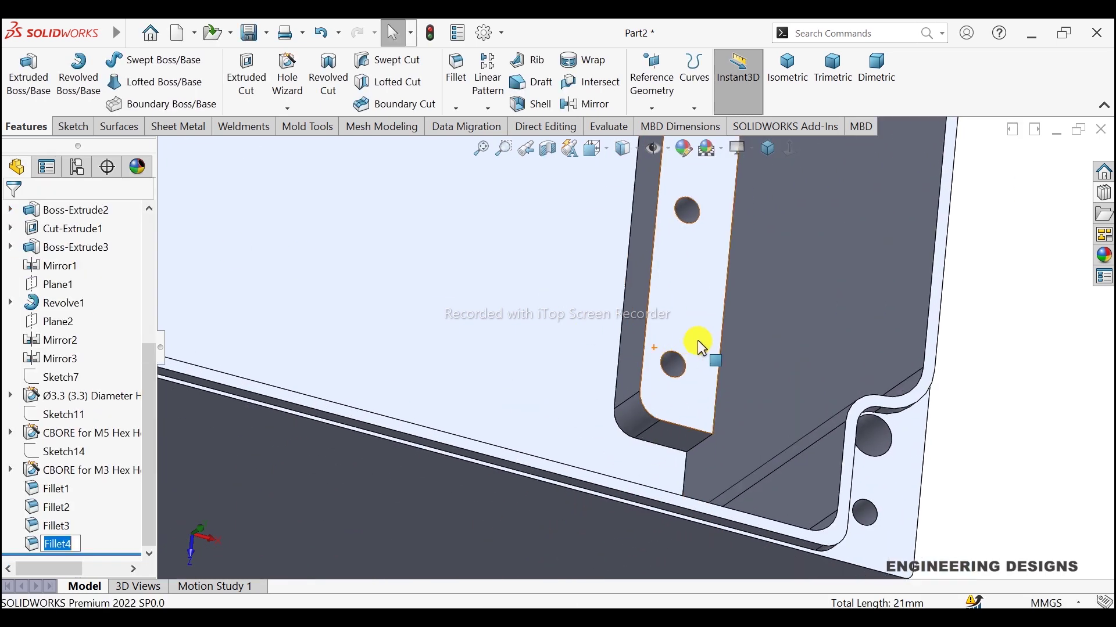
scroll(755, 320, up, 2)
scroll(766, 279, up, 1)
mouse_move(744, 247)
middle_down()
mouse_move(652, 244)
mouse_move(648, 212)
mouse_move(602, 238)
middle_up()
scroll(528, 248, down, 1)
scroll(531, 297, down, 3)
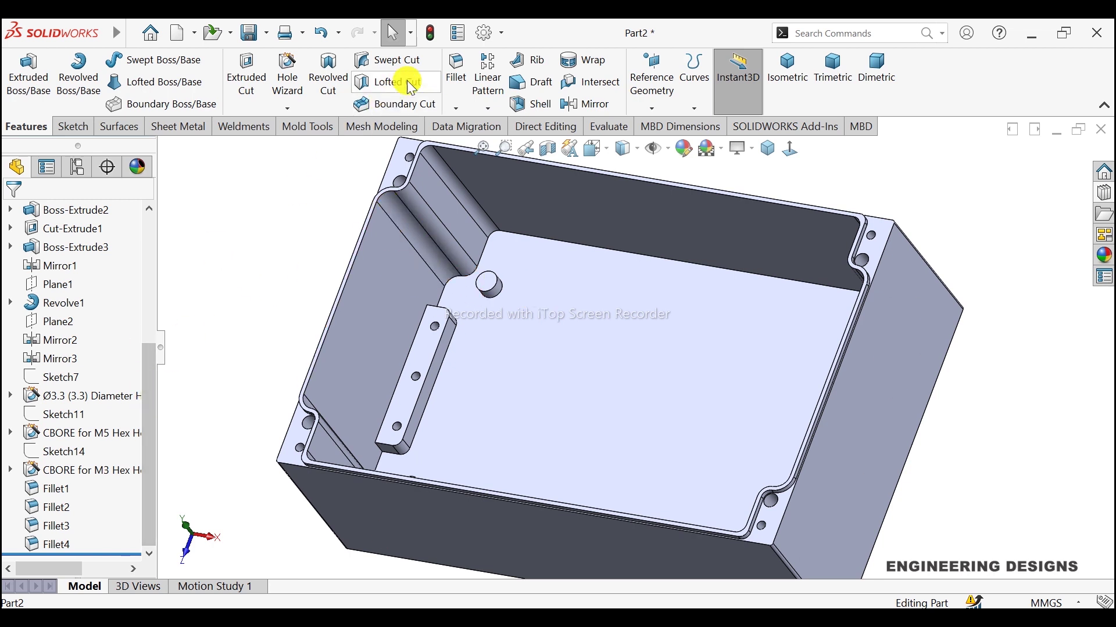
Start a 1 mm fillet and pick the first two bracket edges
click(463, 67)
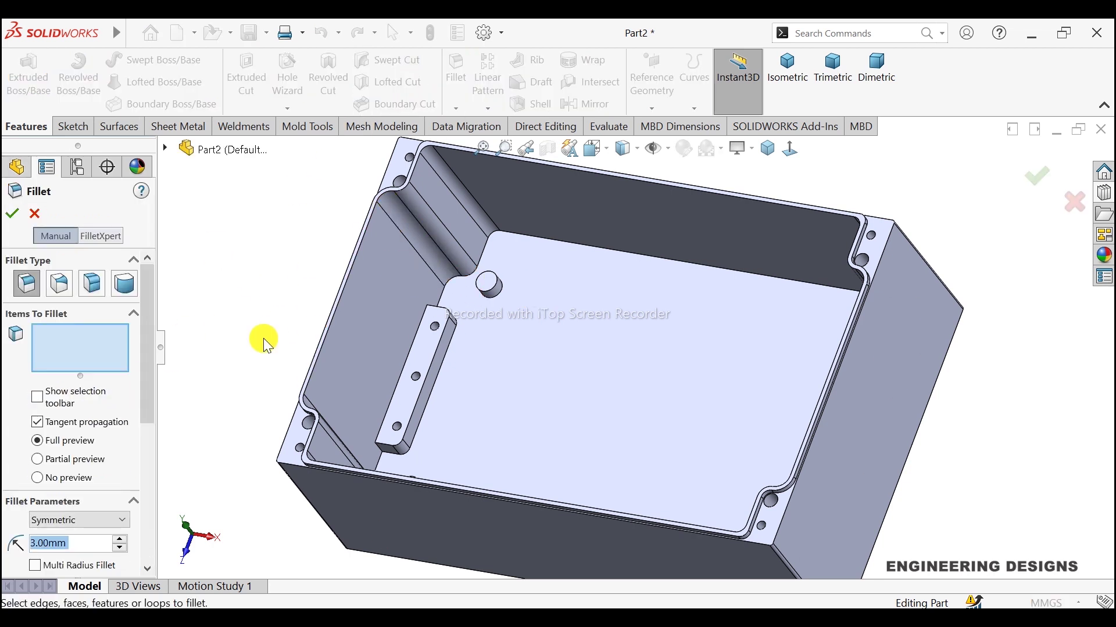
text(1)
key(Return)
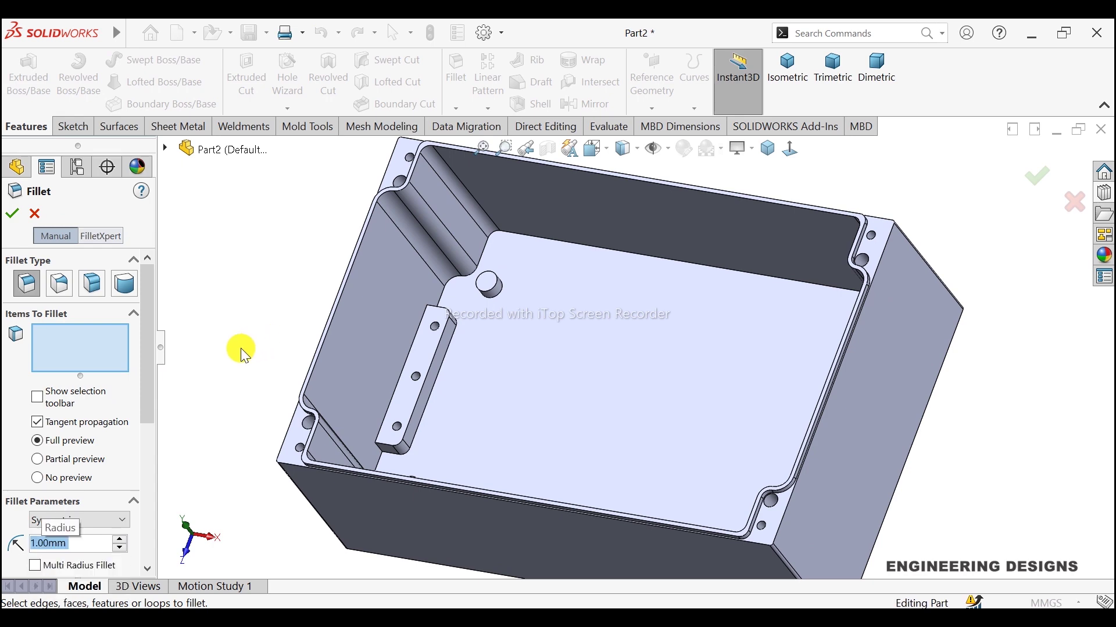
mouse_move(501, 295)
middle_down()
mouse_move(423, 324)
mouse_move(498, 323)
mouse_move(468, 262)
mouse_move(430, 262)
middle_up()
scroll(529, 306, down, 3)
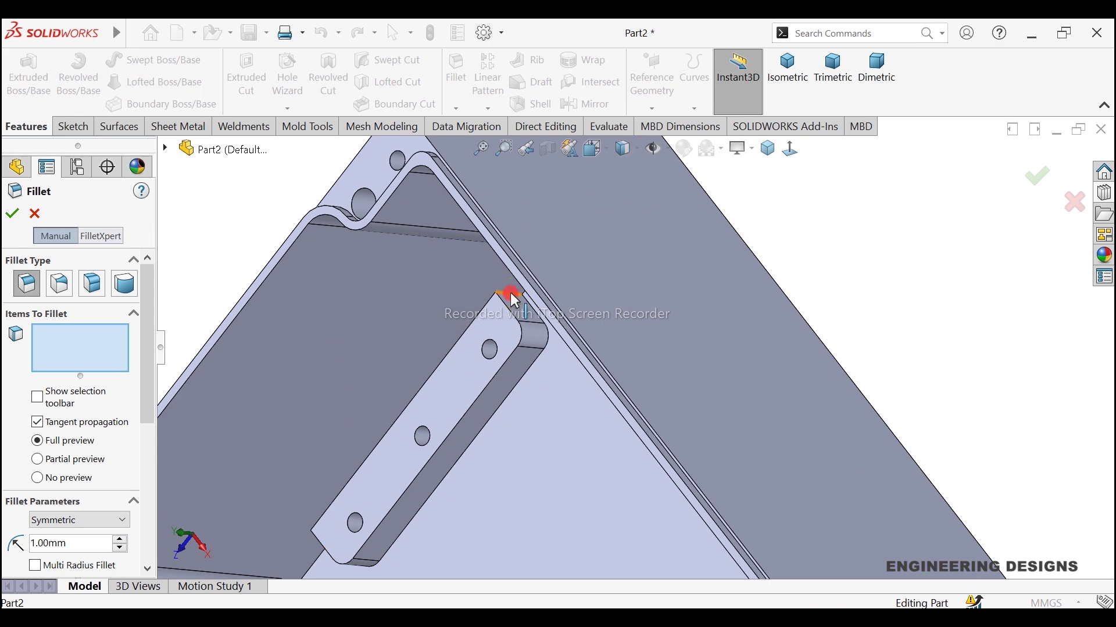
click(510, 294)
mouse_move(477, 366)
middle_down()
mouse_move(427, 442)
mouse_move(386, 461)
mouse_move(319, 571)
mouse_move(328, 490)
middle_up()
click(333, 483)
Add the bracket's third and top edges and apply the 1 mm fillet as Fillet5
scroll(657, 451, up, 3)
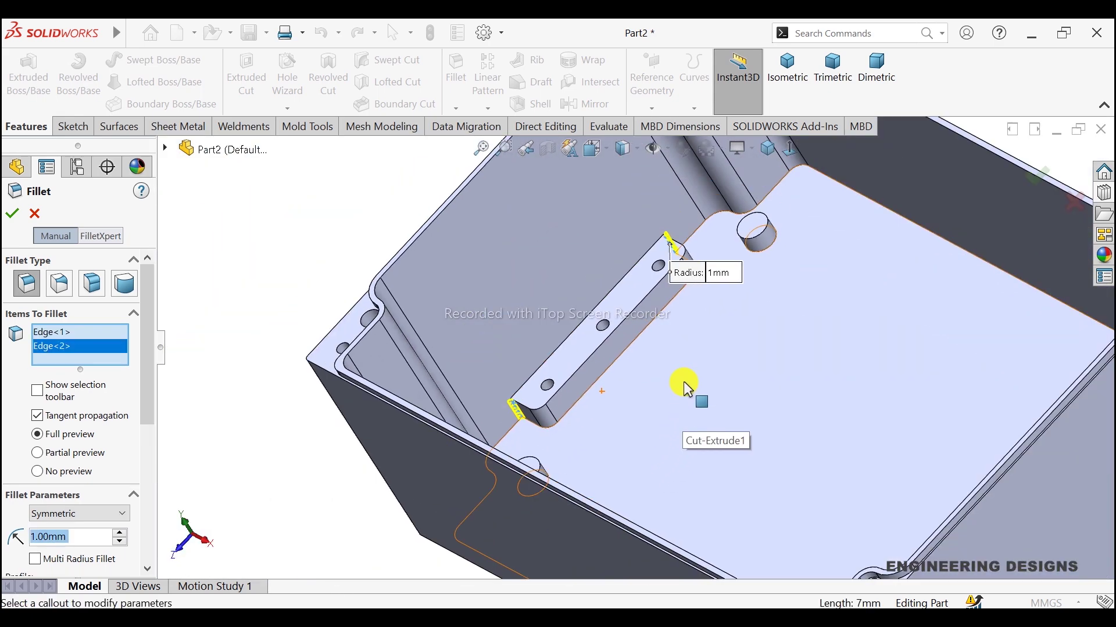
scroll(683, 381, up, 3)
mouse_move(686, 377)
middle_down()
mouse_move(772, 411)
mouse_move(876, 398)
middle_up()
scroll(703, 523, down, 3)
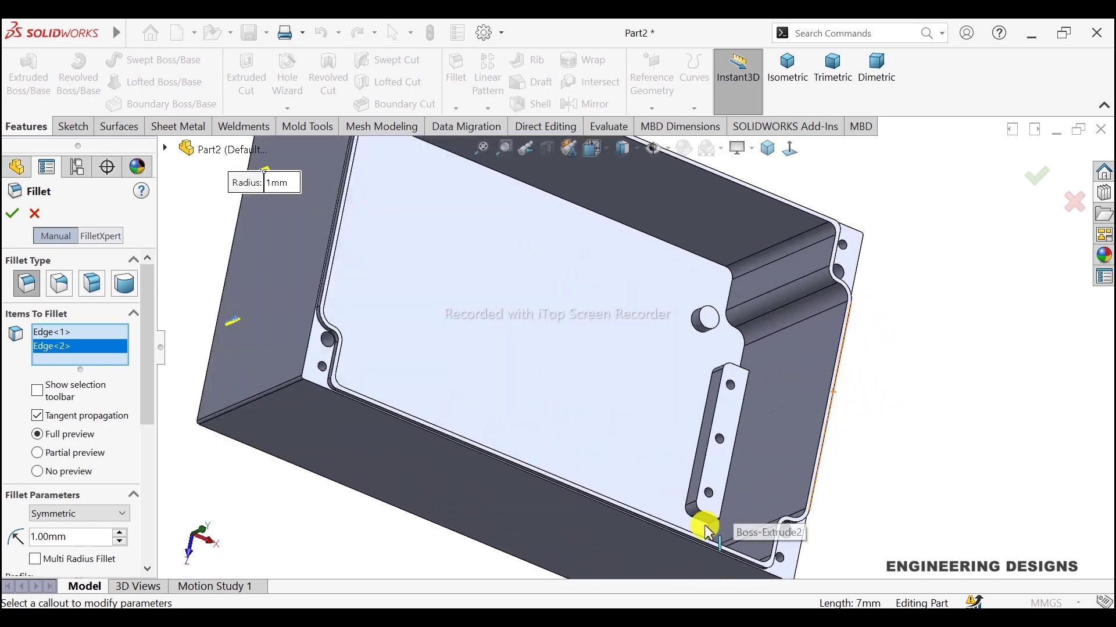
scroll(739, 503, down, 3)
scroll(742, 503, down, 3)
click(662, 442)
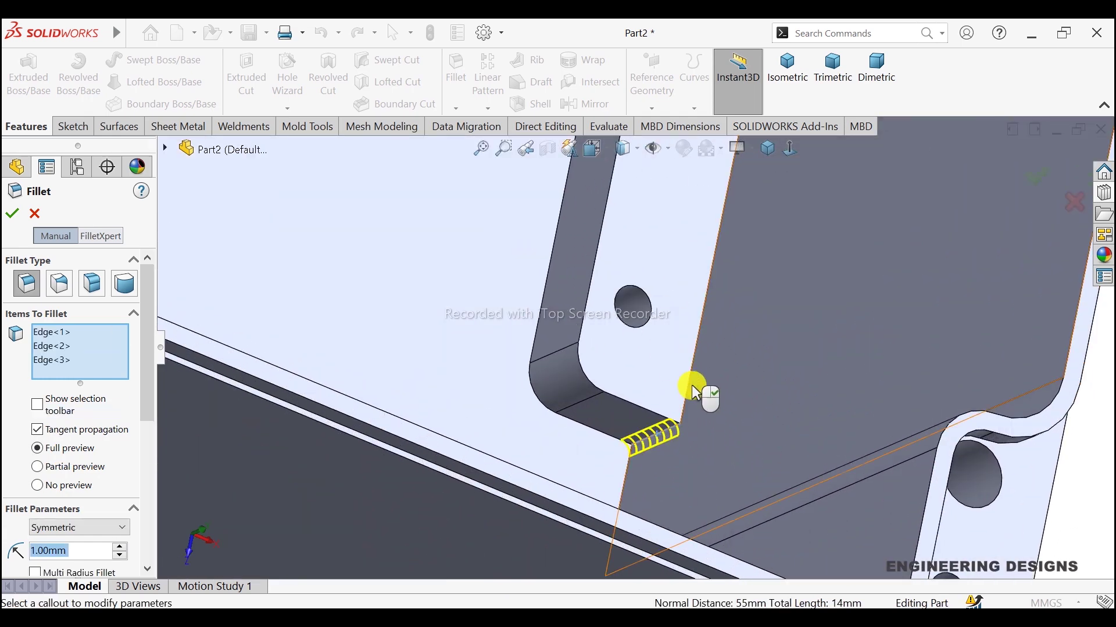
scroll(705, 391, up, 3)
scroll(695, 351, up, 3)
mouse_move(687, 281)
middle_down()
mouse_move(634, 283)
mouse_move(638, 344)
middle_up()
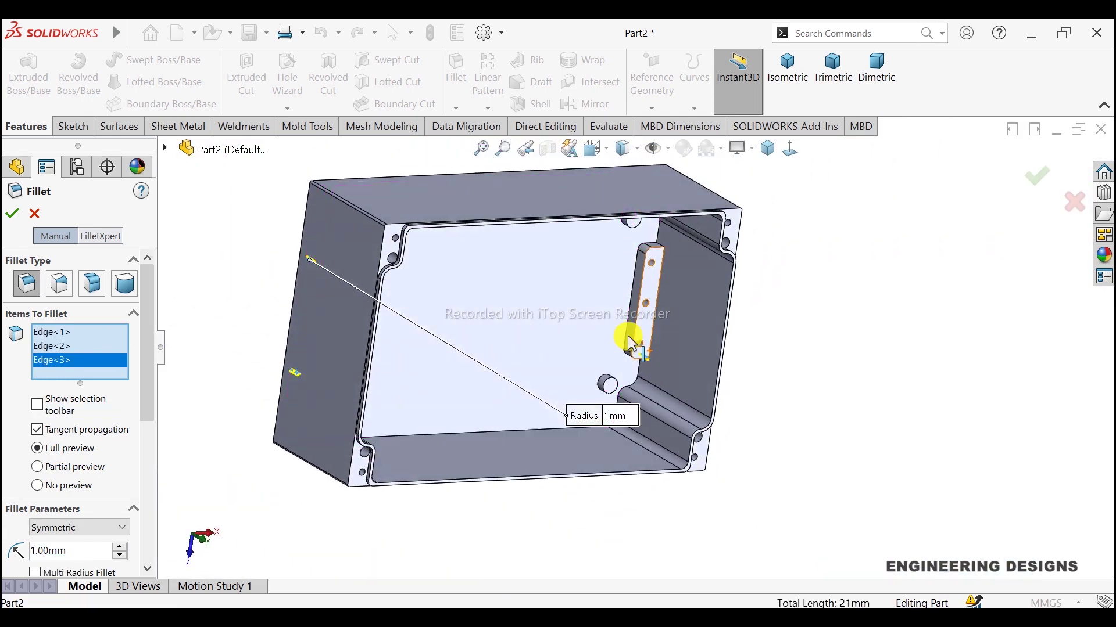
scroll(643, 256, down, 3)
scroll(578, 292, down, 3)
scroll(617, 312, down, 2)
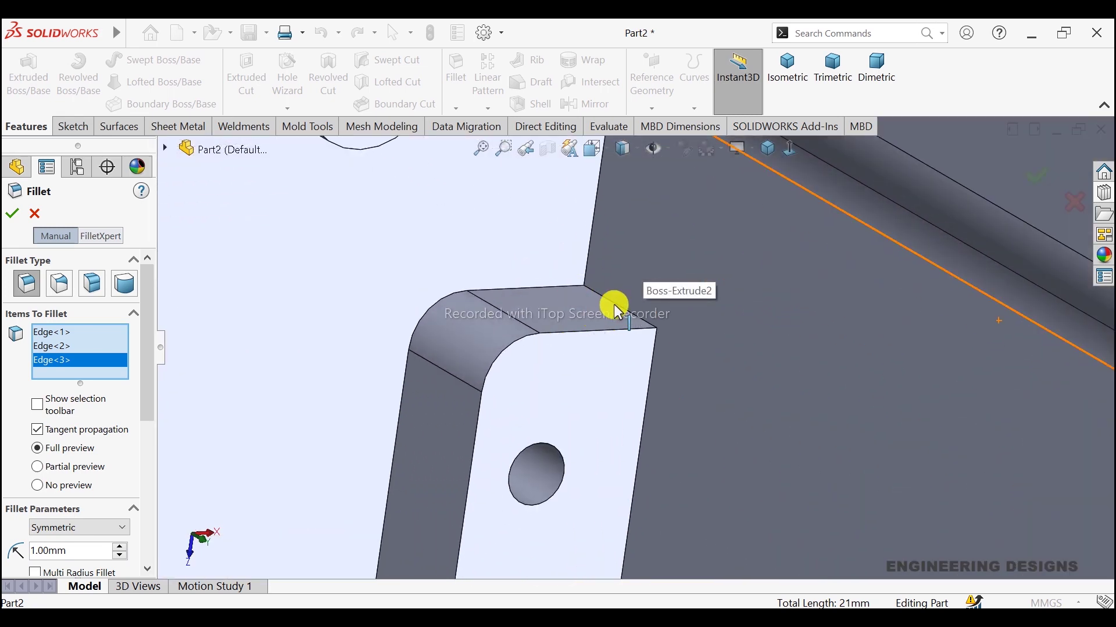
click(617, 312)
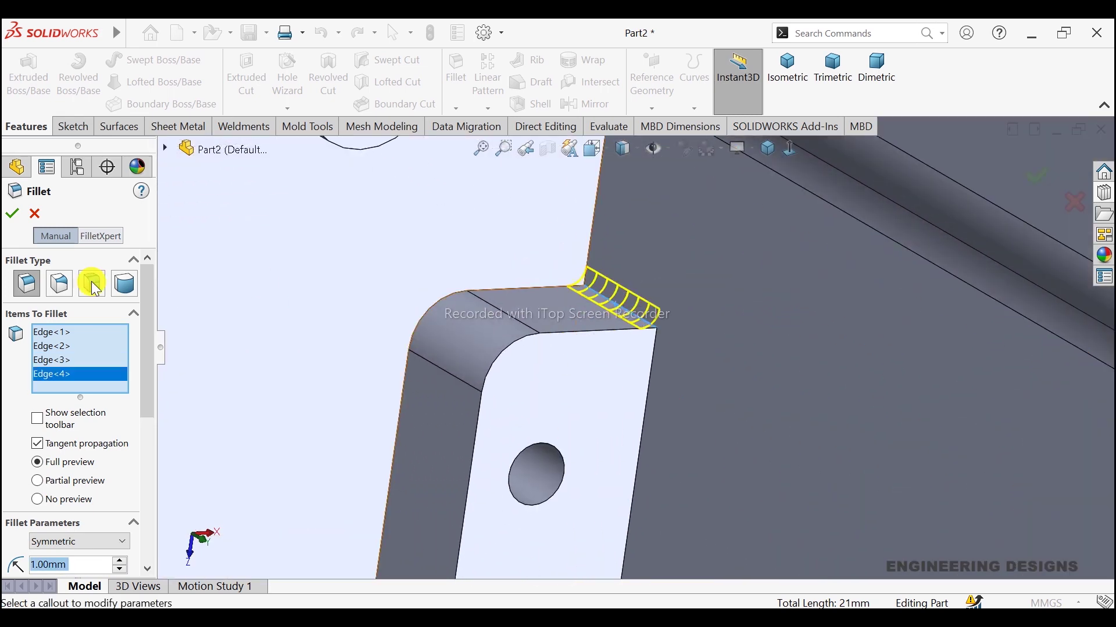
click(17, 211)
Return to the isometric view and orbit to look into the box
click(766, 147)
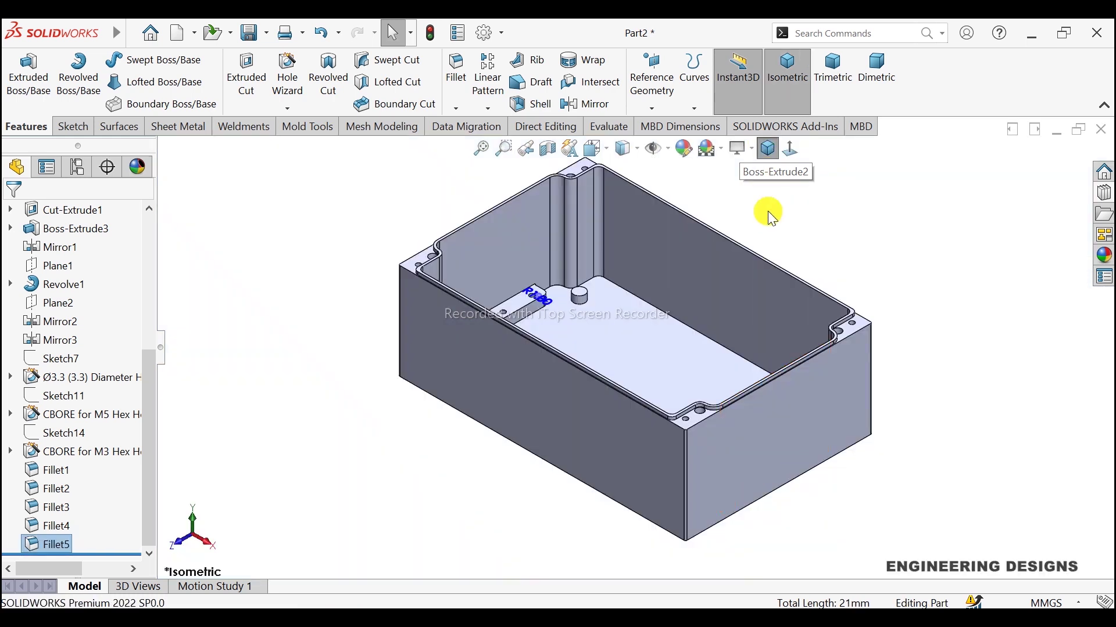
click(836, 235)
key(ctrl+7)
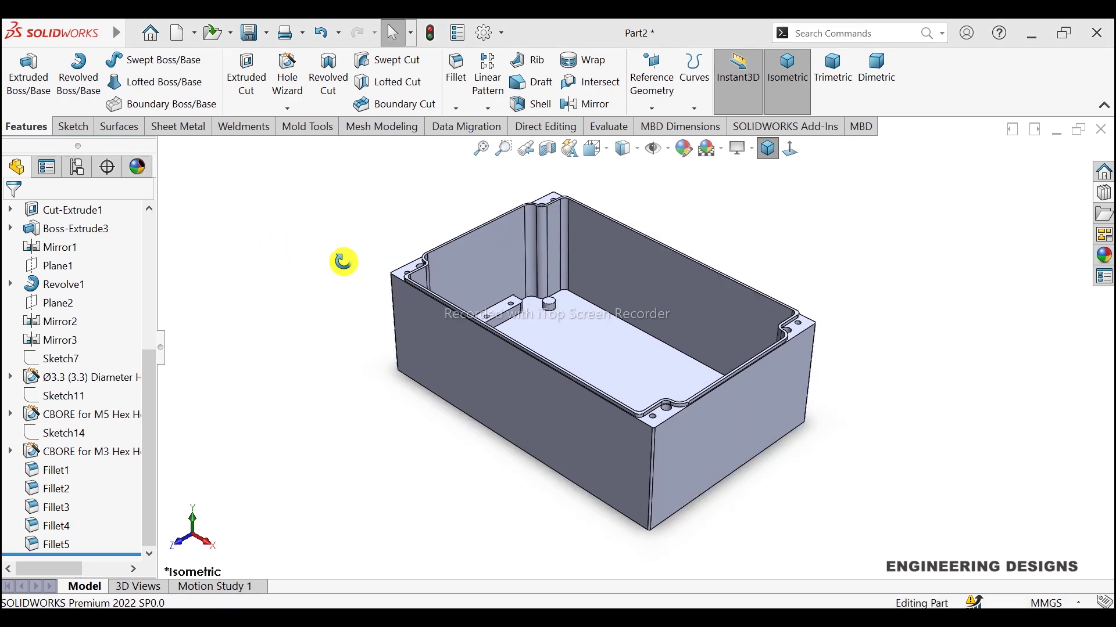
mouse_move(341, 259)
middle_down()
mouse_move(411, 351)
mouse_move(672, 299)
mouse_move(530, 343)
middle_up()
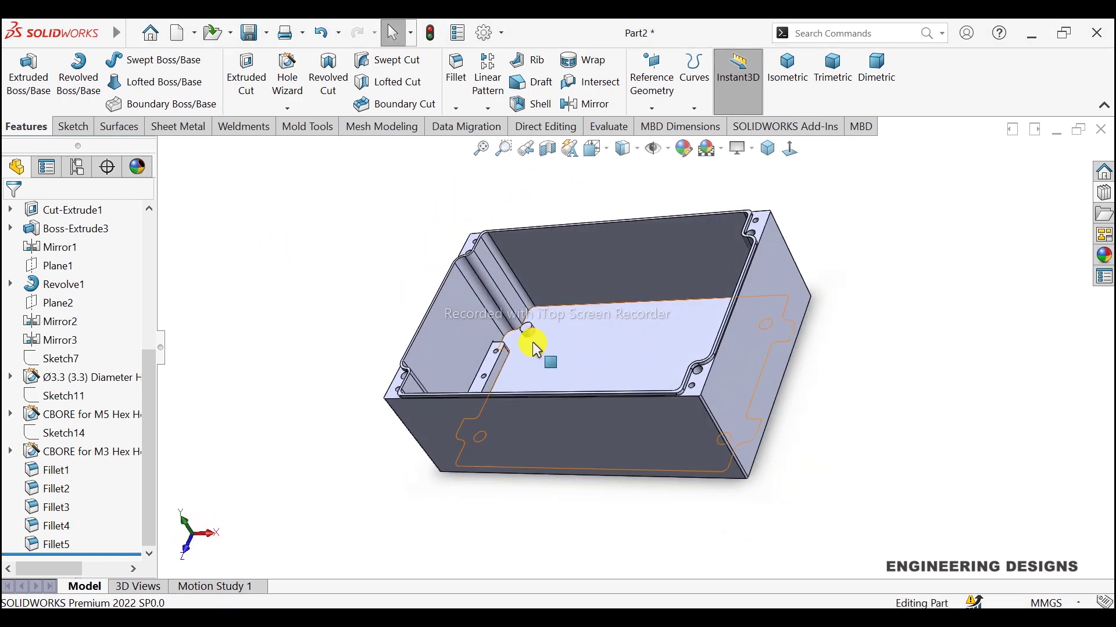
scroll(532, 334, down, 3)
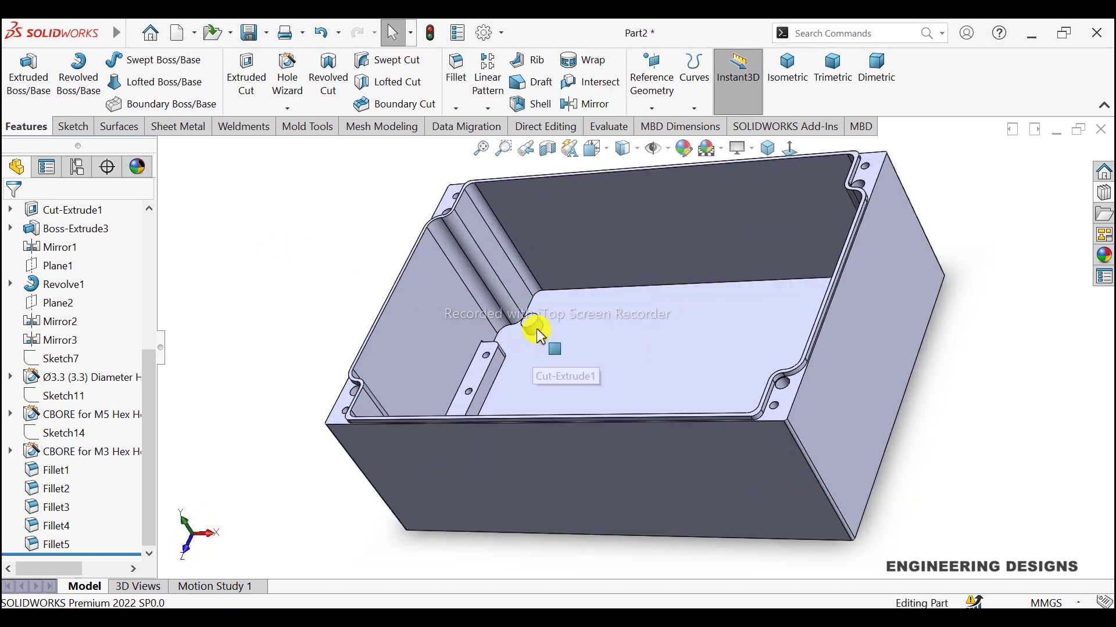
Start a new Hole Wizard hole and reset sizes to the chosen type's defaults
click(287, 75)
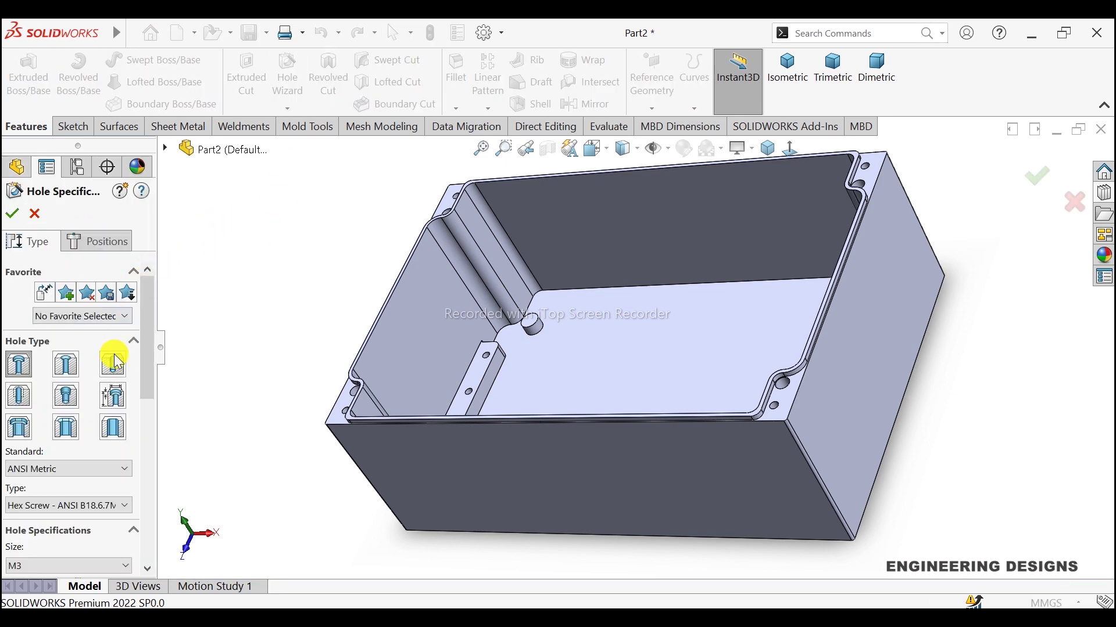
click(113, 364)
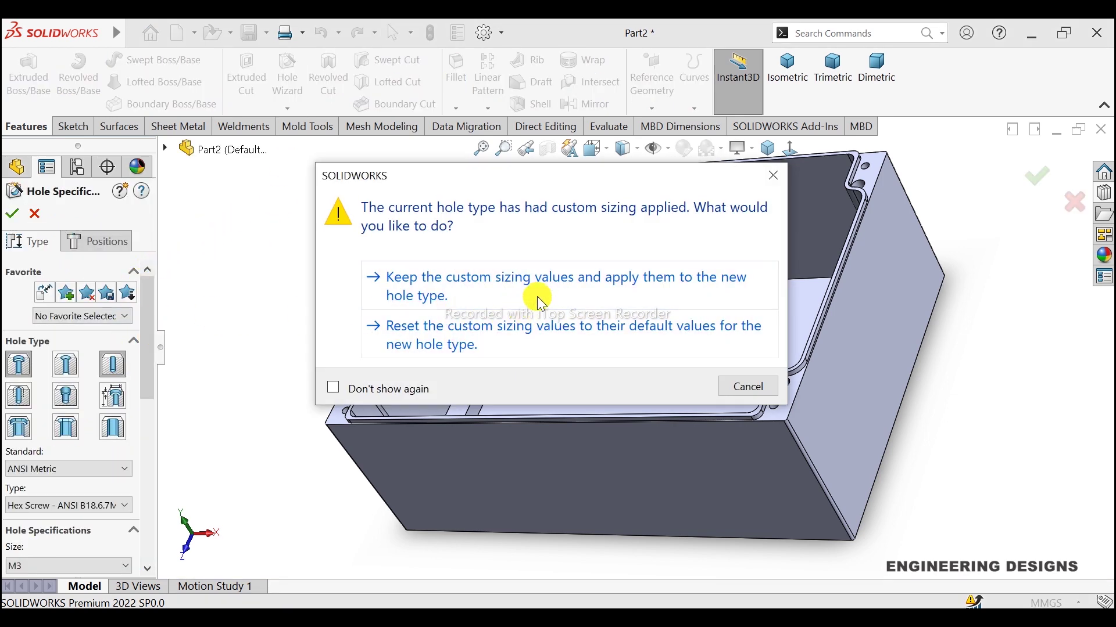
click(746, 386)
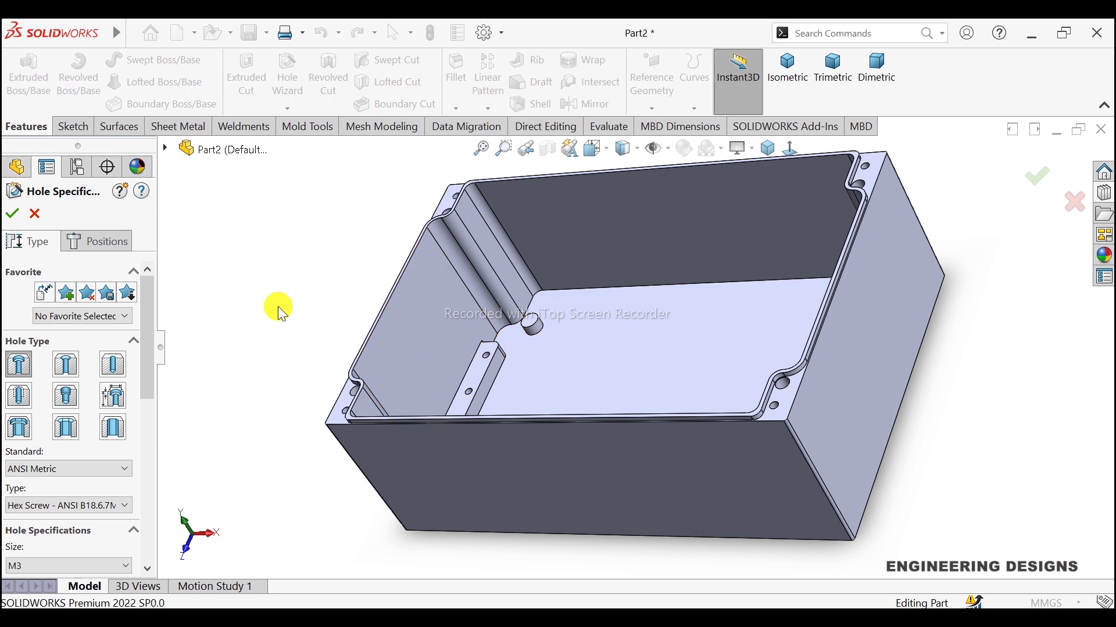
click(112, 364)
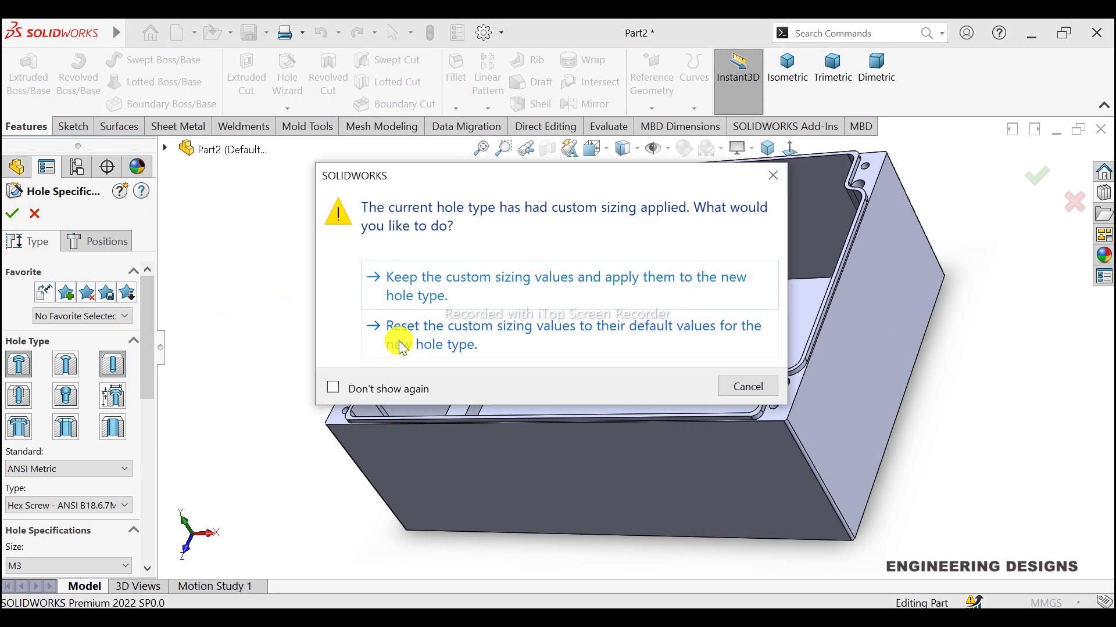
click(452, 337)
drag(152, 358, 146, 416)
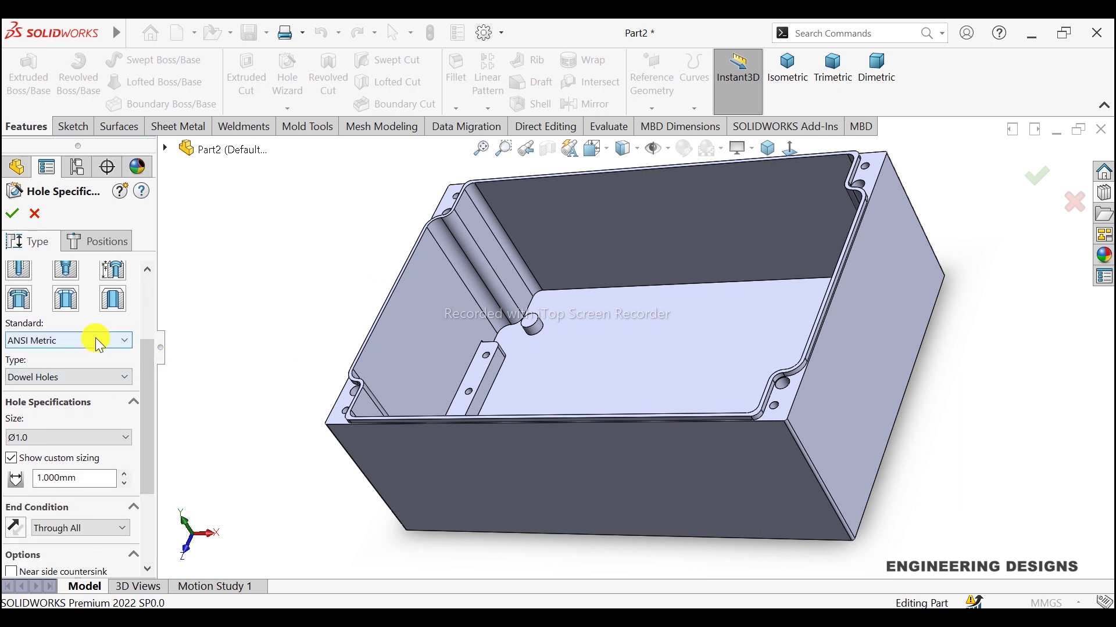
Set the hole type to Drill sizes with a Ø3.3 diameter, Through All
click(90, 377)
click(90, 401)
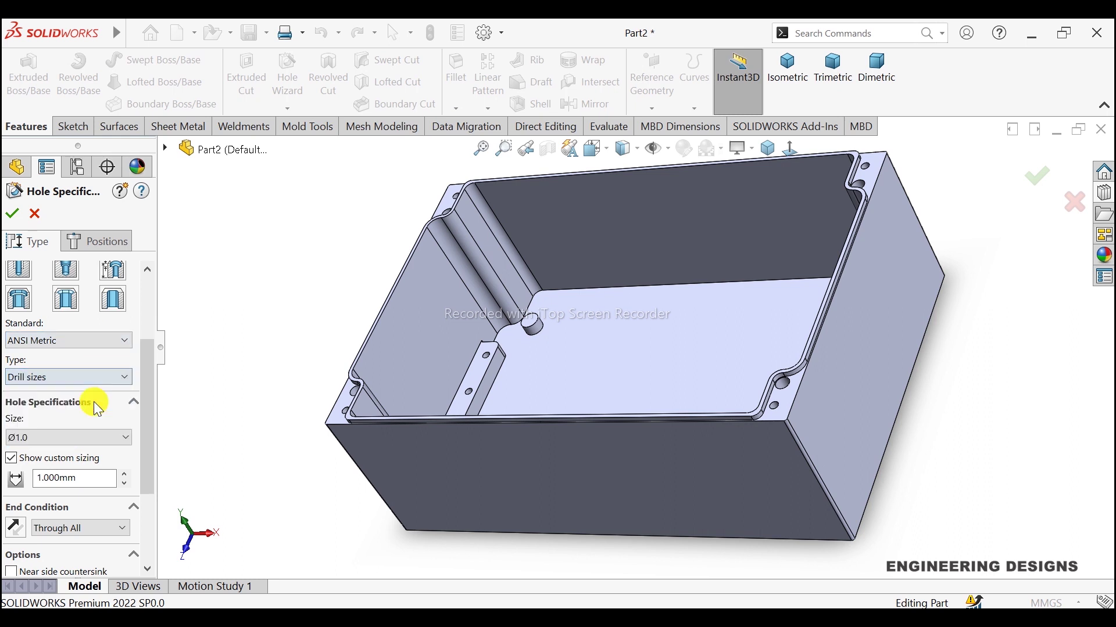
click(79, 444)
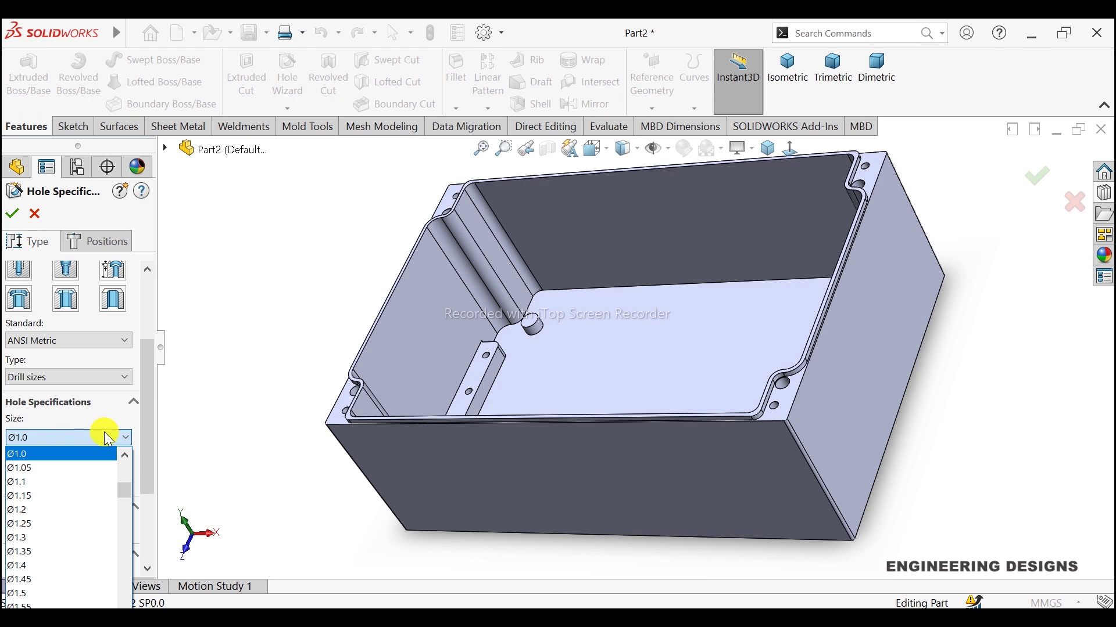
scroll(64, 520, down, 1)
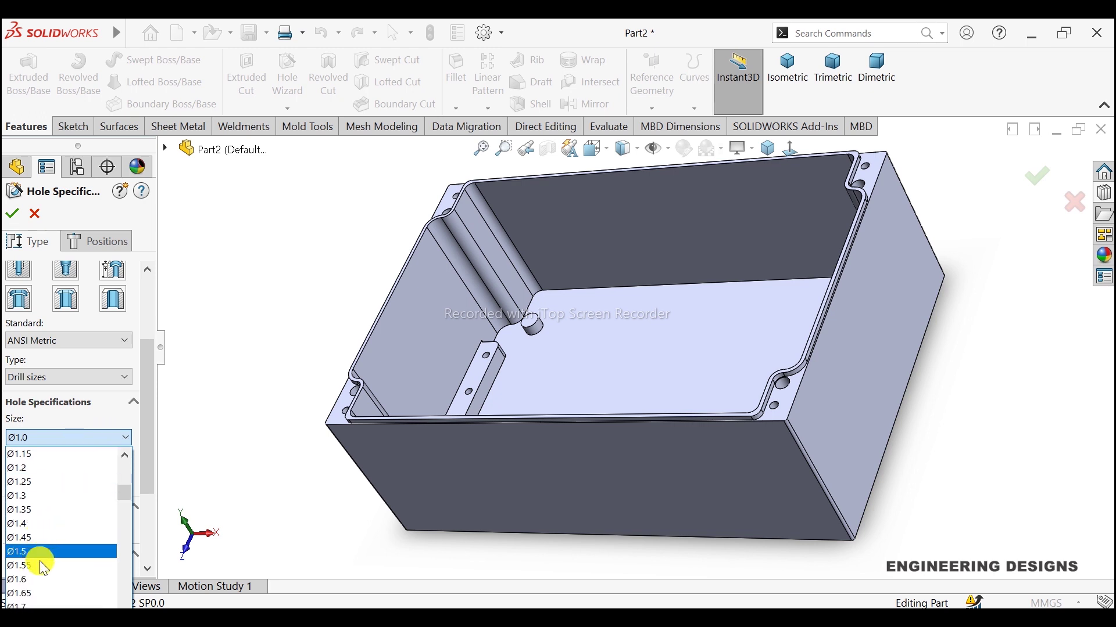
scroll(40, 564, down, 1)
scroll(45, 572, down, 3)
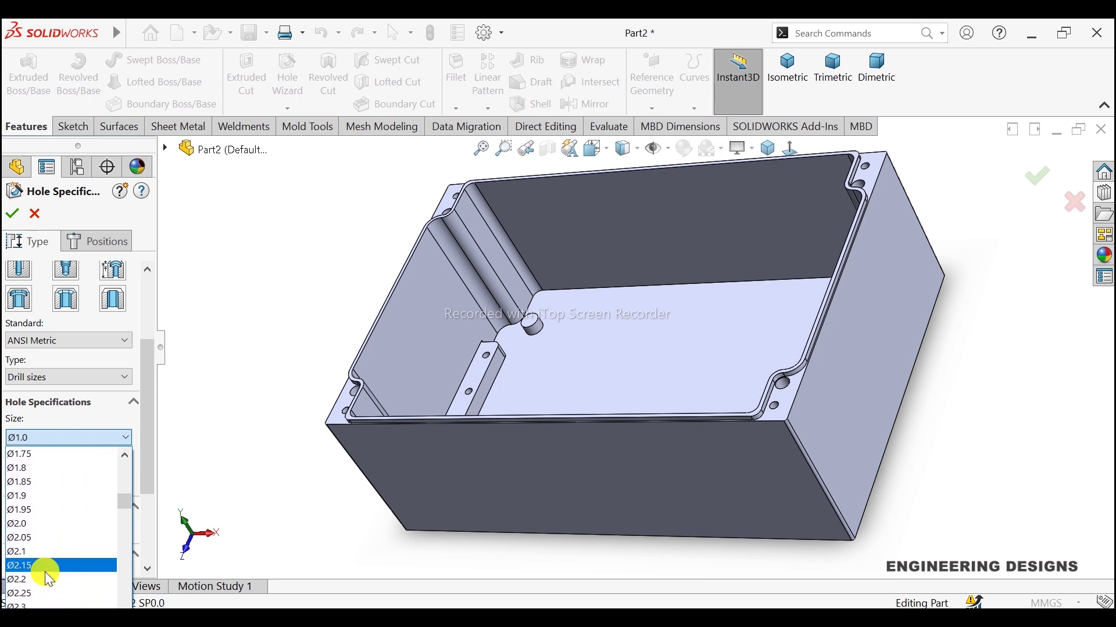
scroll(49, 576, down, 1)
scroll(47, 576, down, 2)
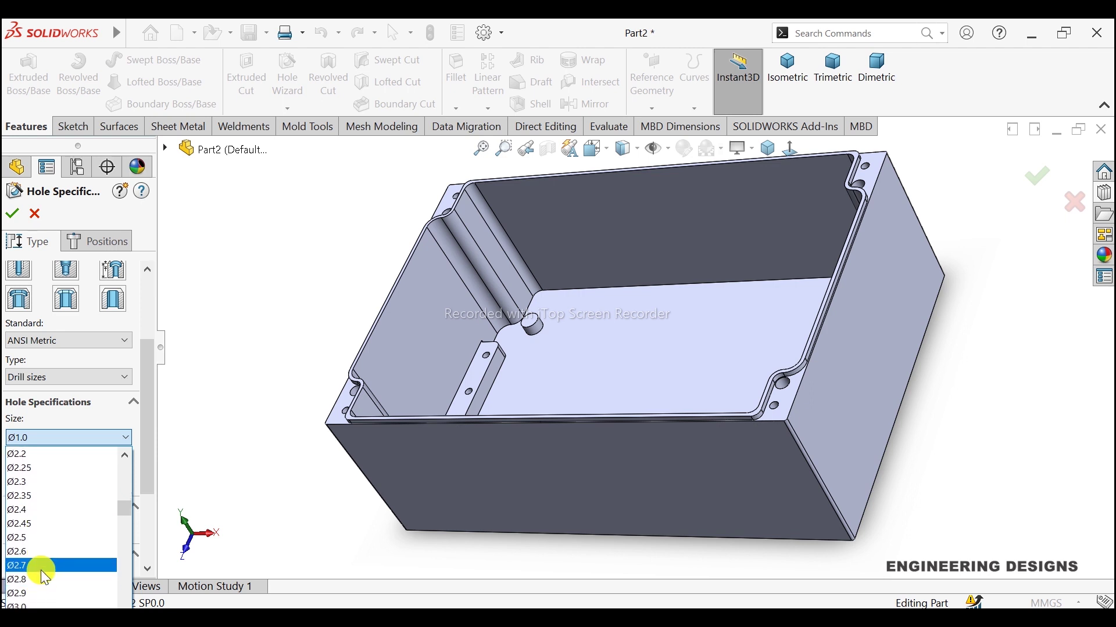
scroll(46, 575, down, 1)
scroll(46, 577, down, 1)
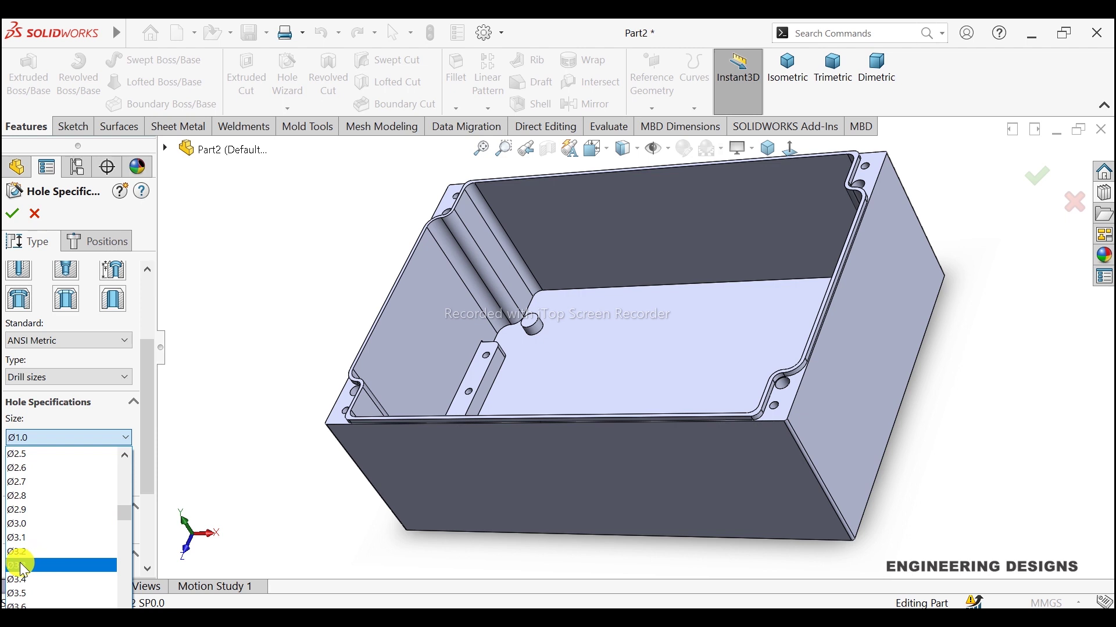
click(22, 566)
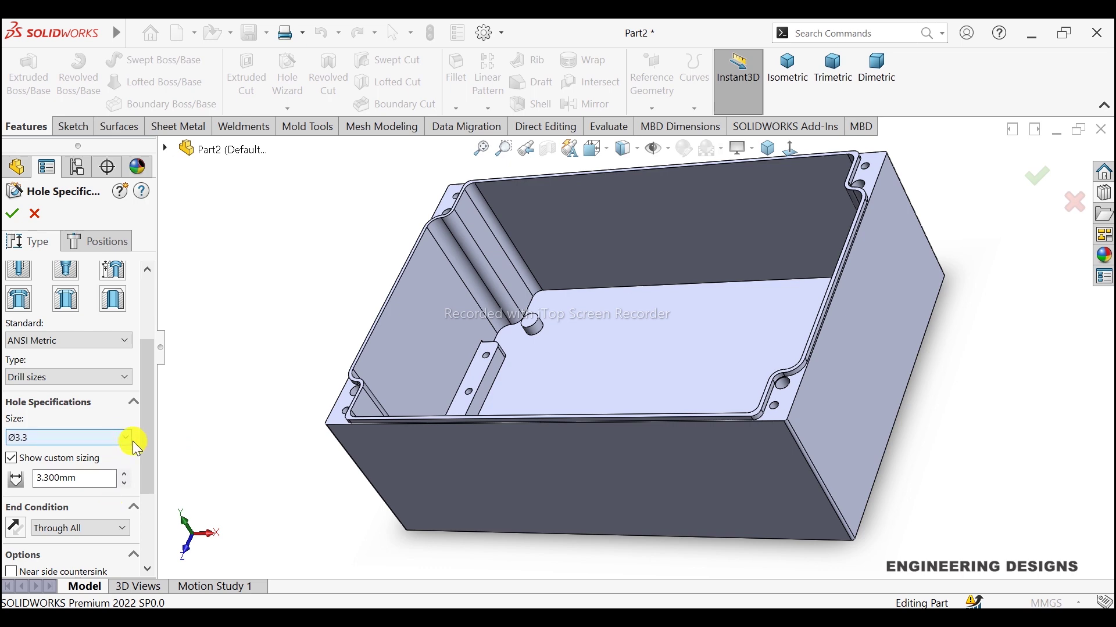
drag(148, 430, 149, 361)
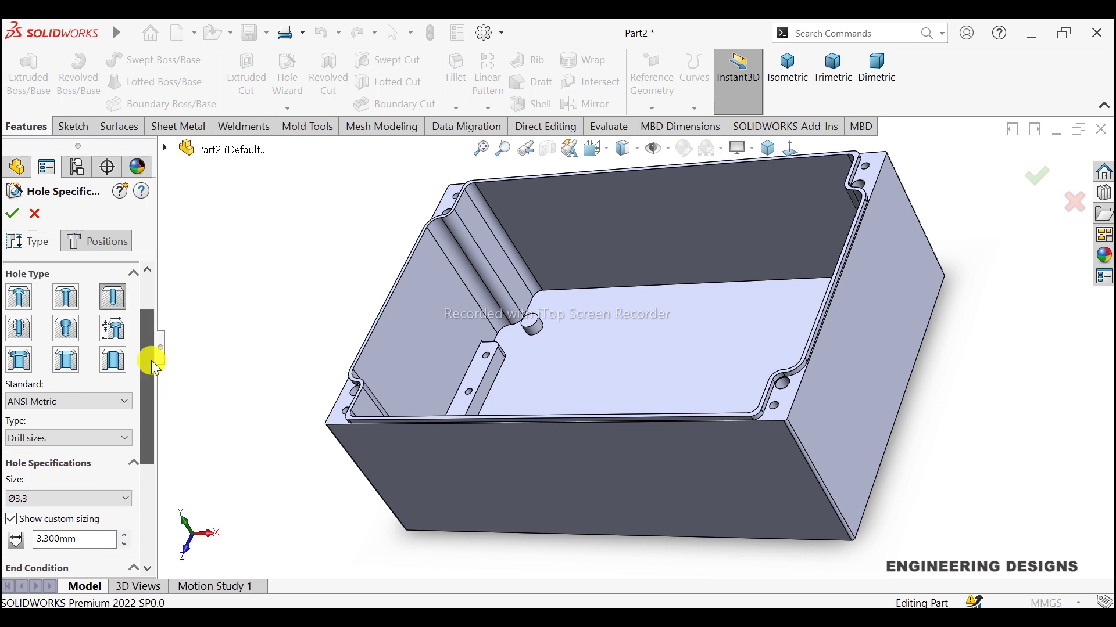
Pick the box floor as the hole face and place the upper-right hole
click(93, 240)
click(537, 305)
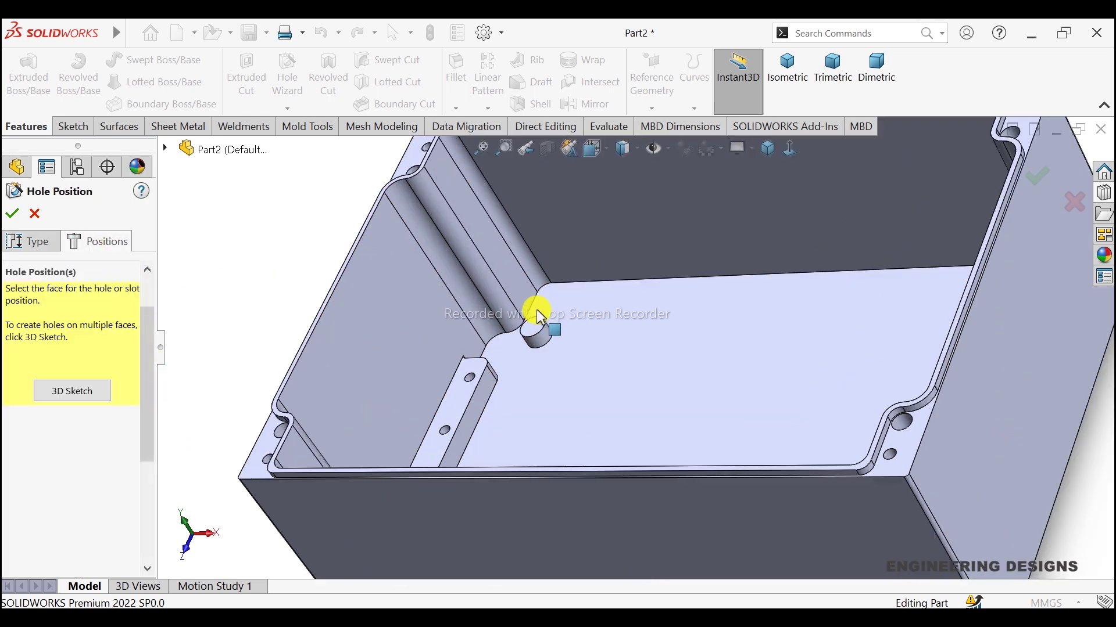
scroll(1017, 447, up, 2)
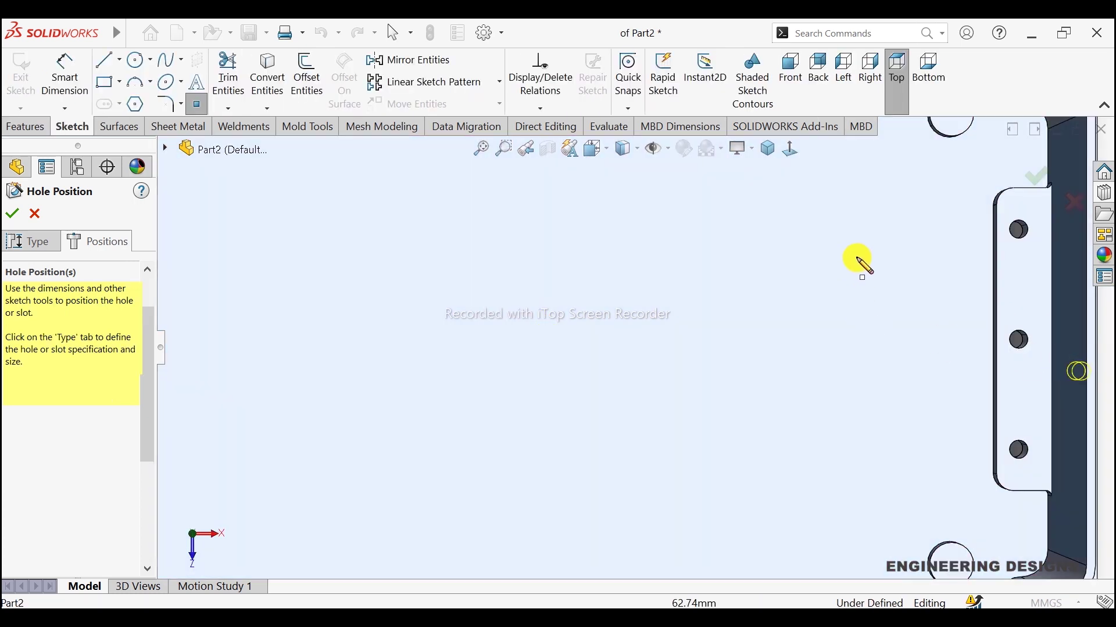
scroll(844, 204, down, 3)
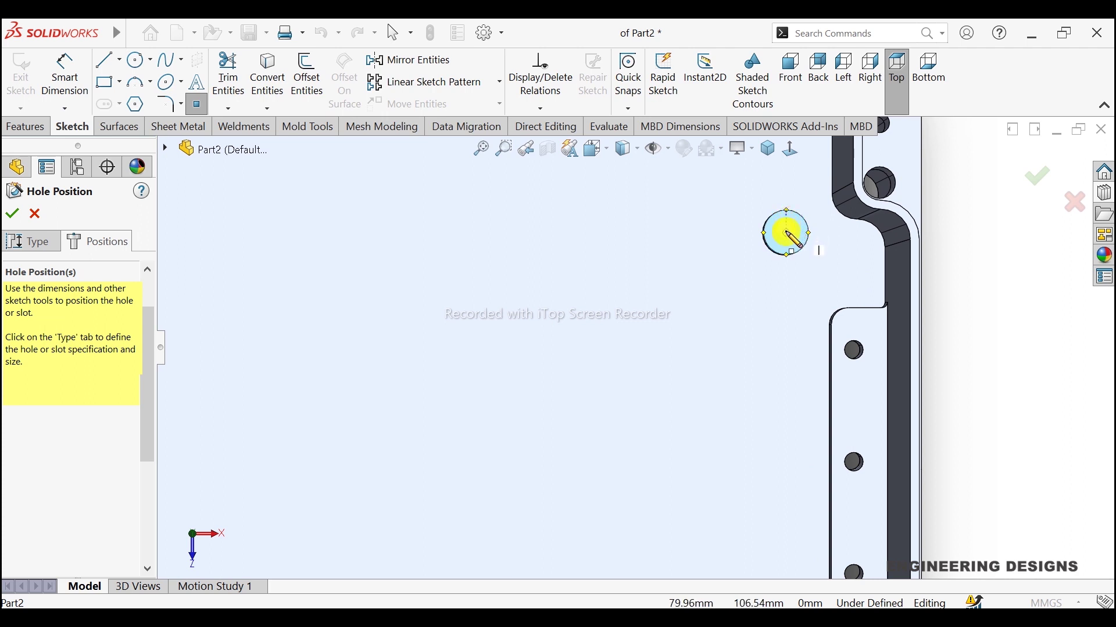
click(787, 233)
scroll(805, 324, up, 3)
scroll(788, 314, up, 1)
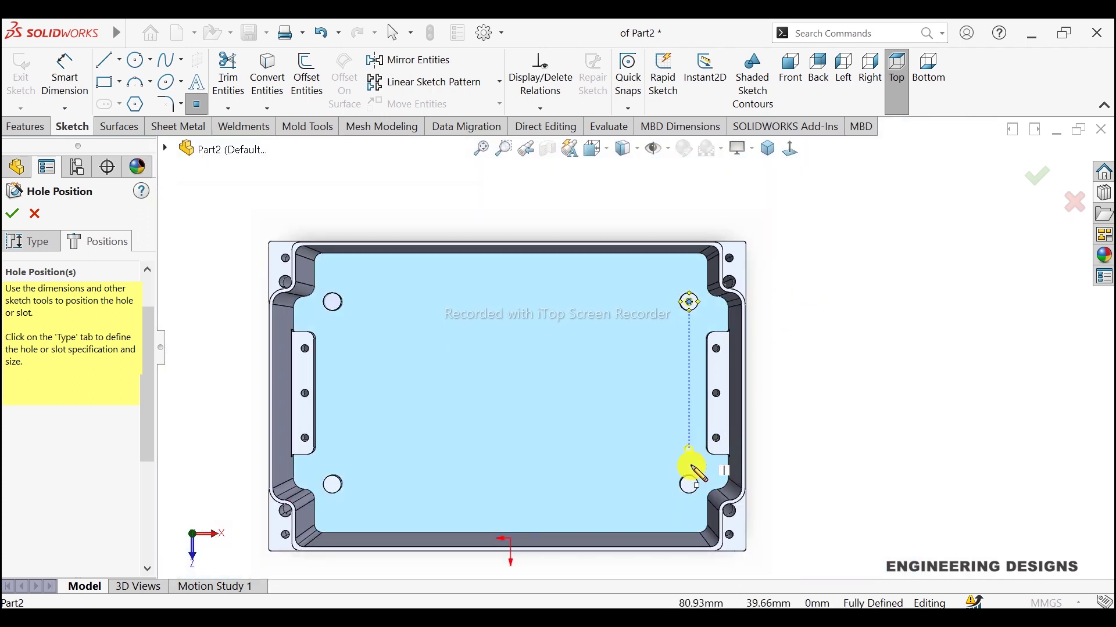
scroll(690, 461, down, 4)
scroll(701, 498, down, 2)
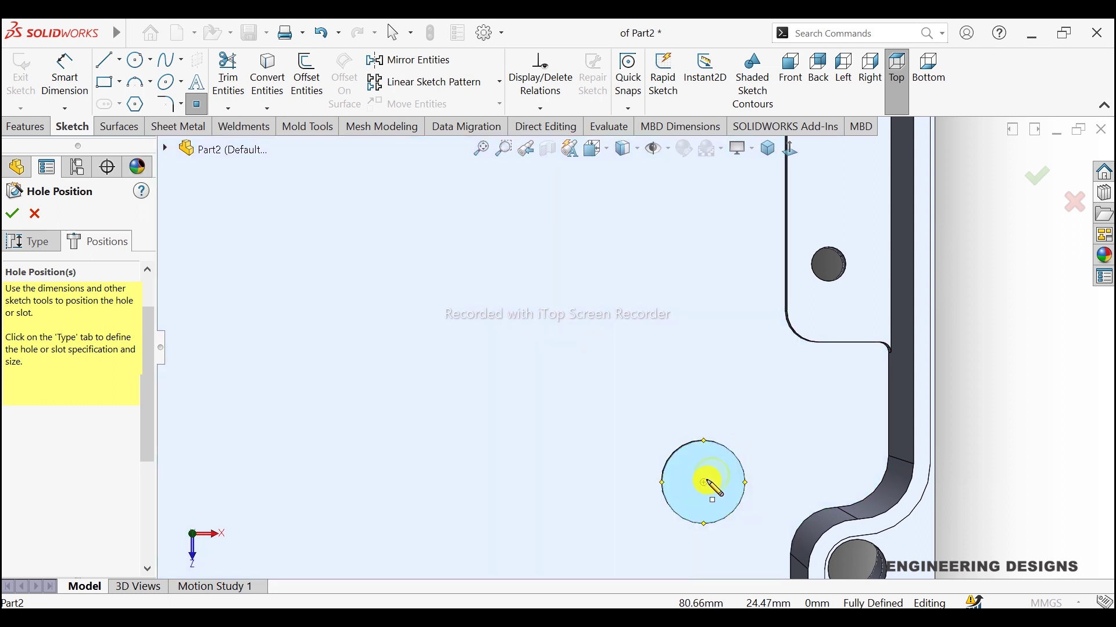
Place the lower-right, lower-left and upper-left holes, creating Ø3.3 Hole2
click(704, 482)
scroll(442, 352, up, 4)
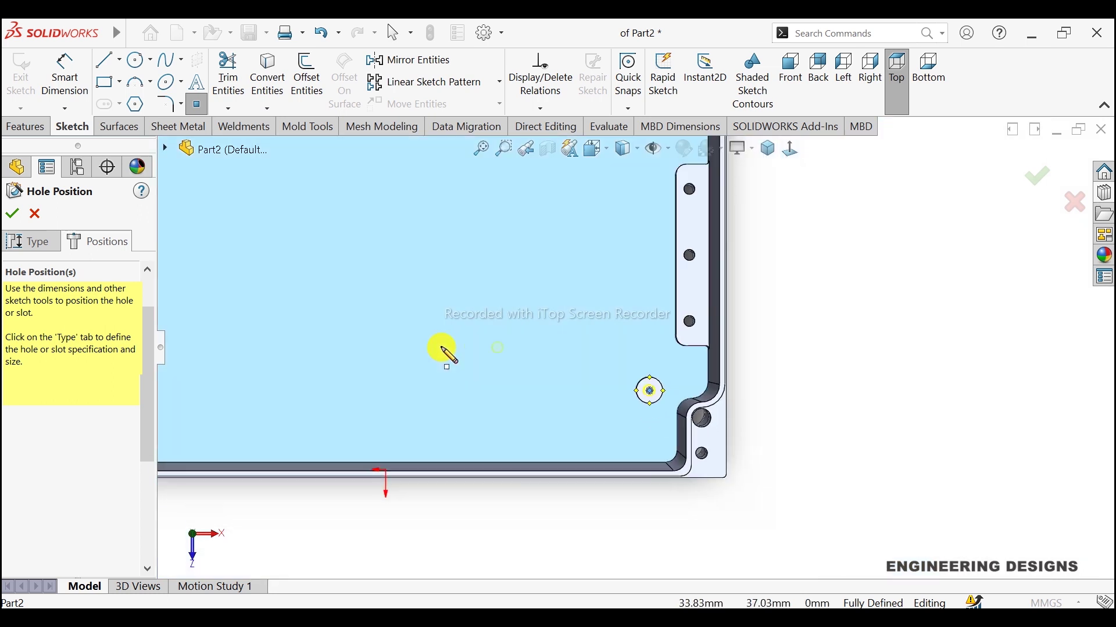
scroll(433, 366, up, 2)
scroll(399, 367, down, 3)
scroll(407, 357, down, 3)
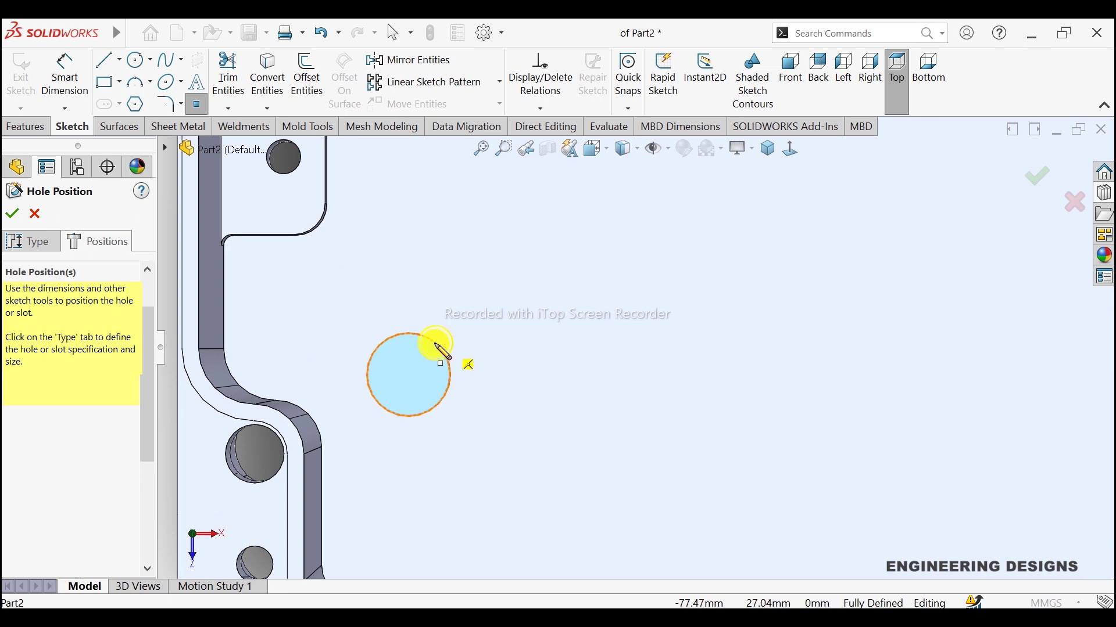
click(412, 377)
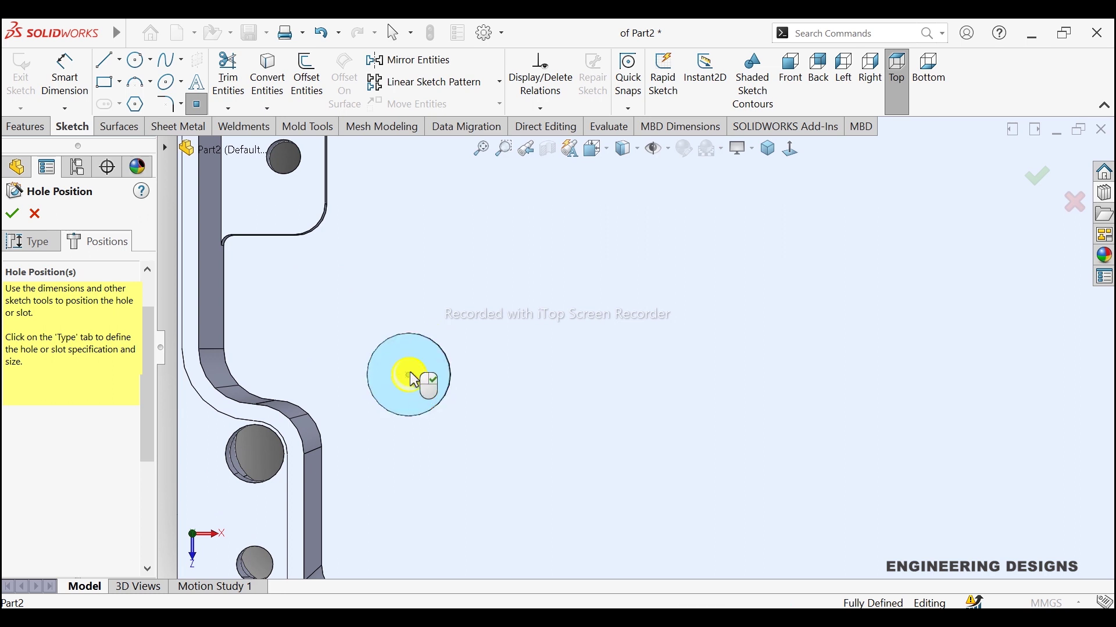
scroll(435, 313, up, 3)
scroll(491, 250, up, 2)
scroll(523, 250, up, 1)
scroll(577, 204, down, 2)
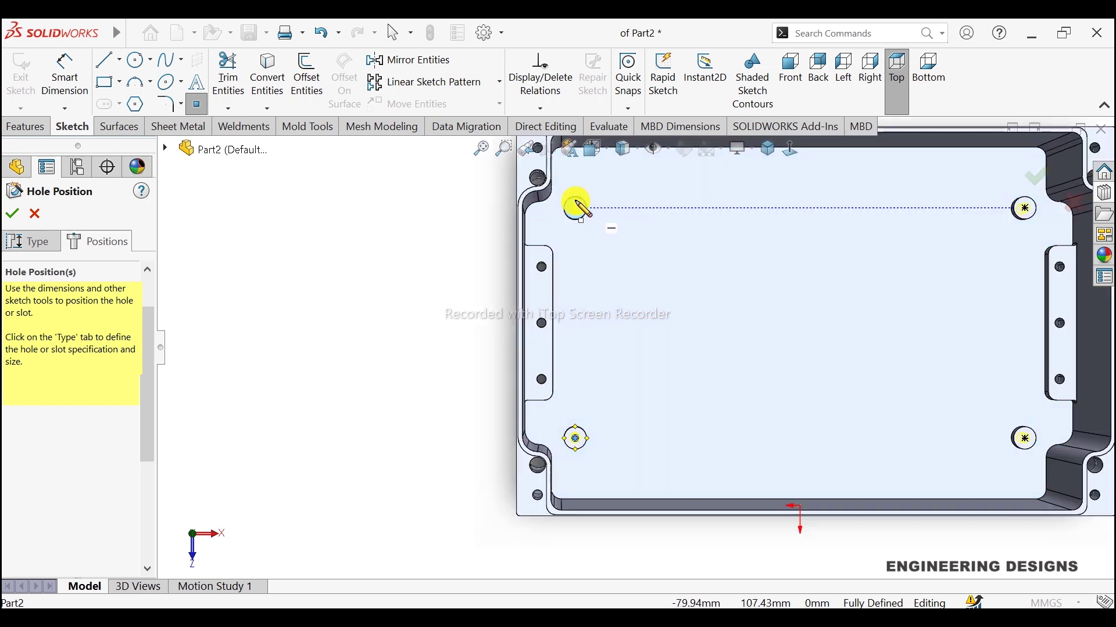
scroll(593, 229, down, 3)
scroll(605, 236, down, 2)
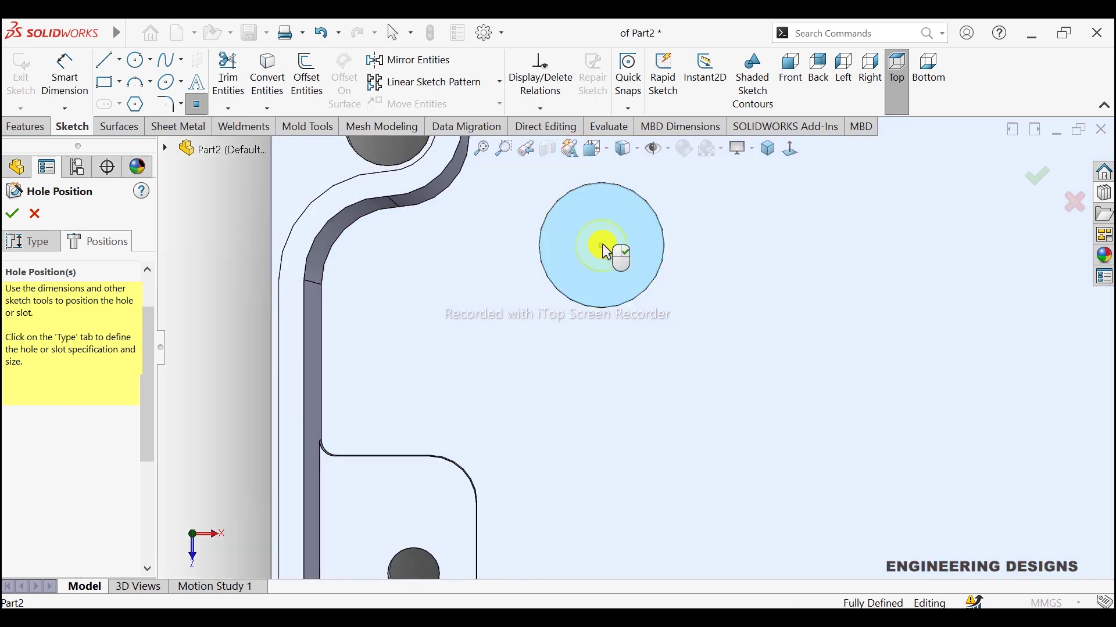
click(602, 246)
click(12, 214)
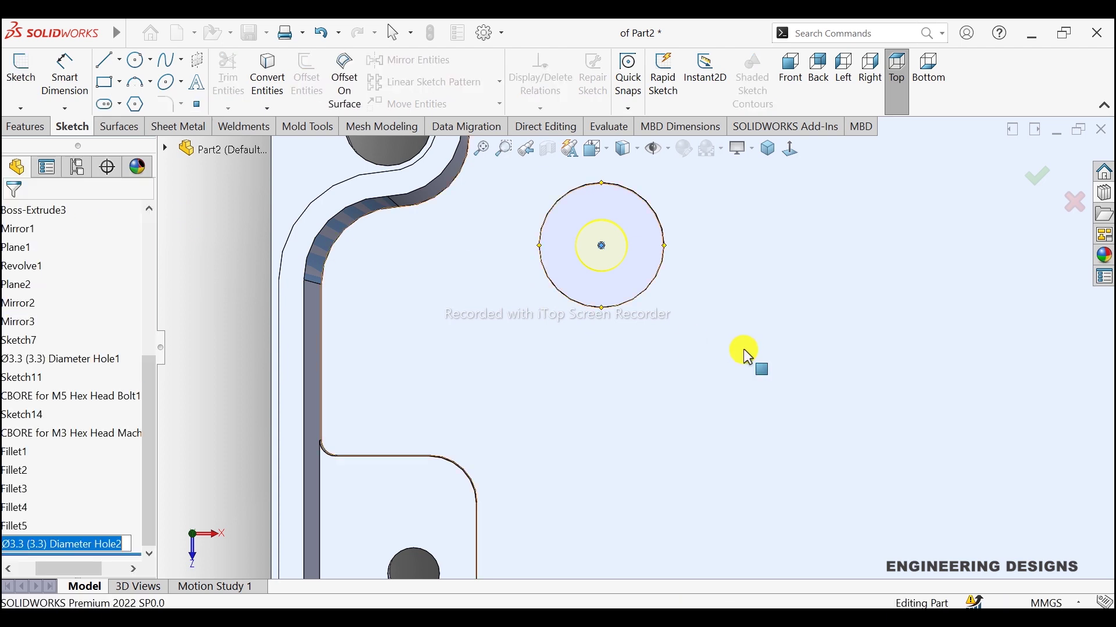
scroll(745, 344, up, 3)
scroll(738, 291, up, 1)
click(769, 152)
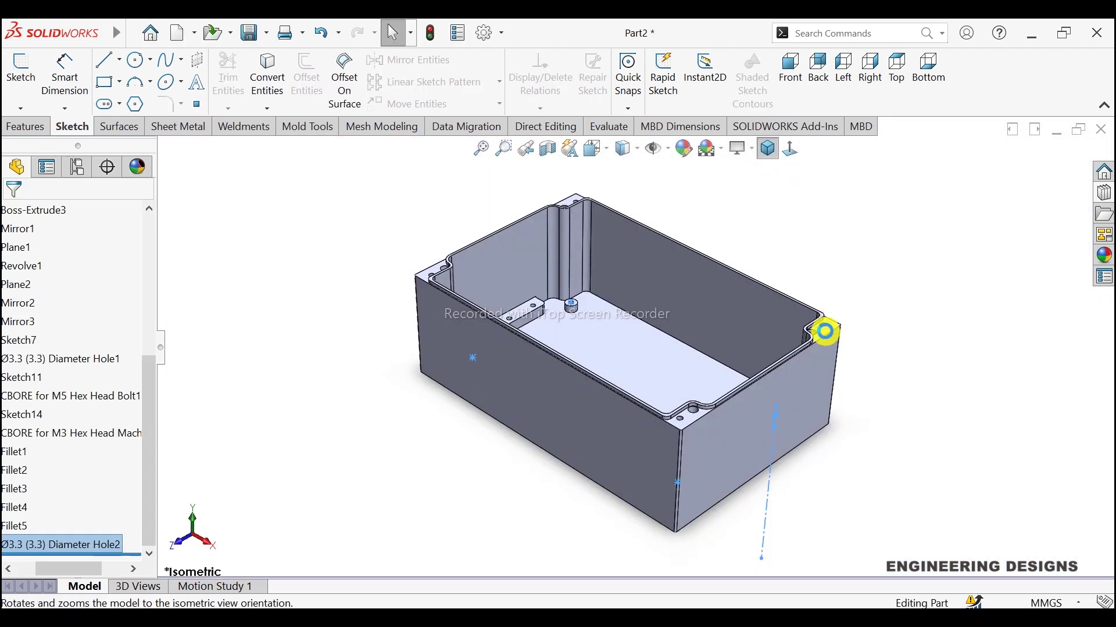
scroll(584, 305, down, 2)
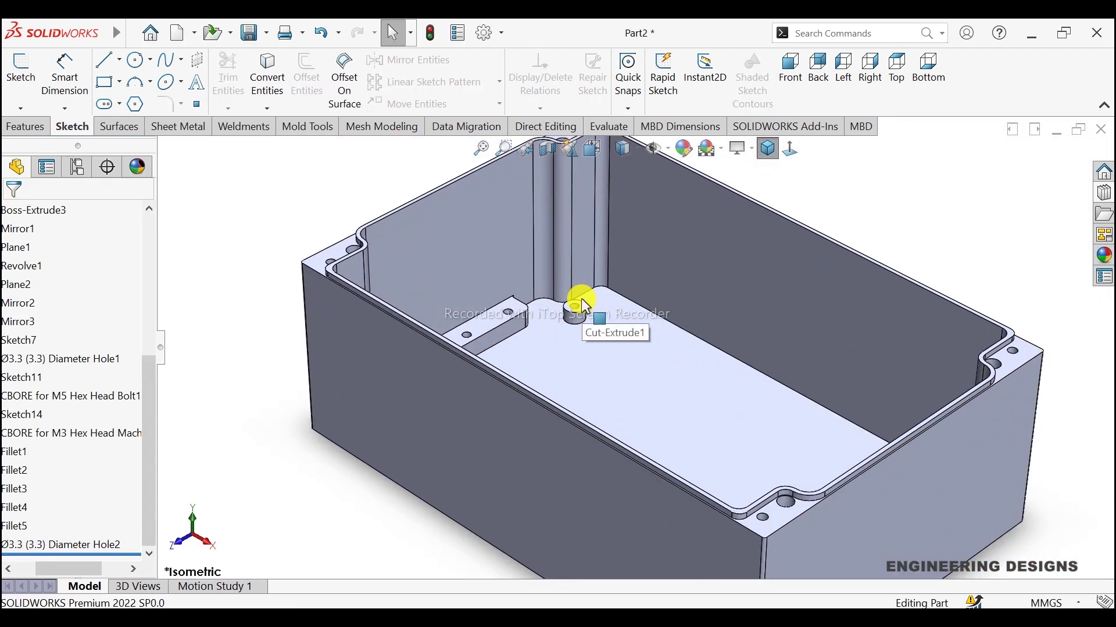
scroll(581, 298, down, 2)
scroll(669, 328, up, 3)
scroll(729, 335, up, 2)
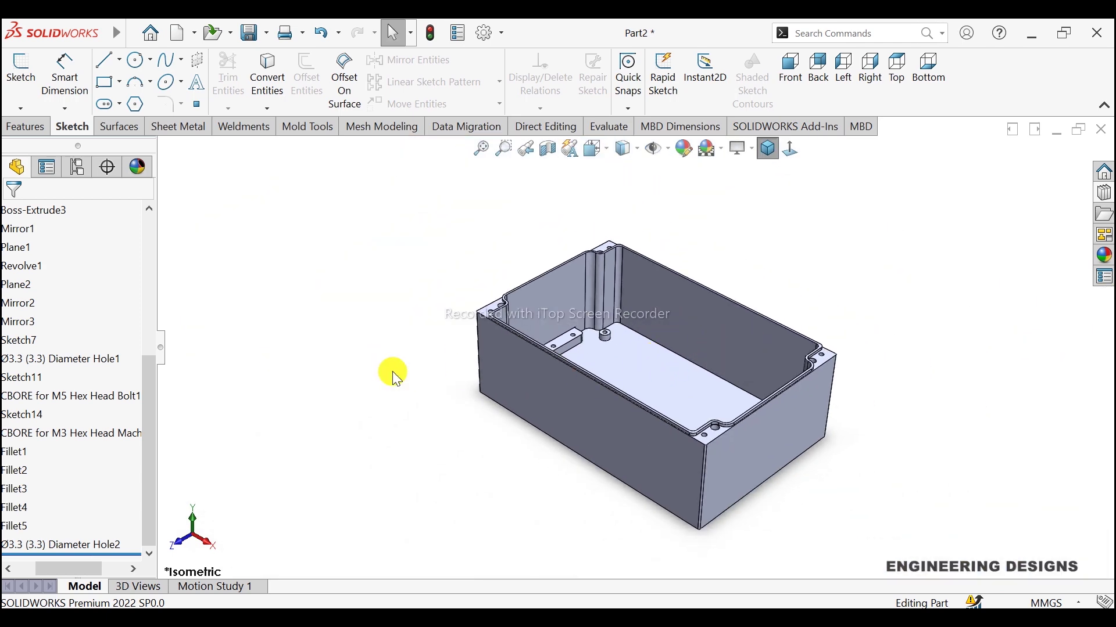
drag(66, 569, 49, 569)
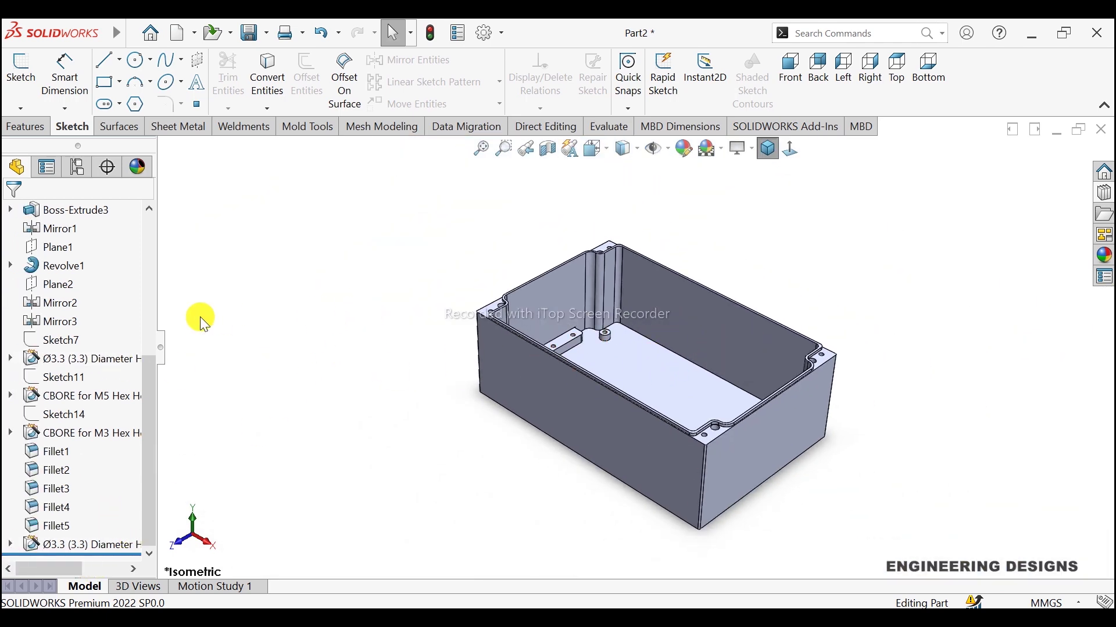
scroll(748, 403, down, 1)
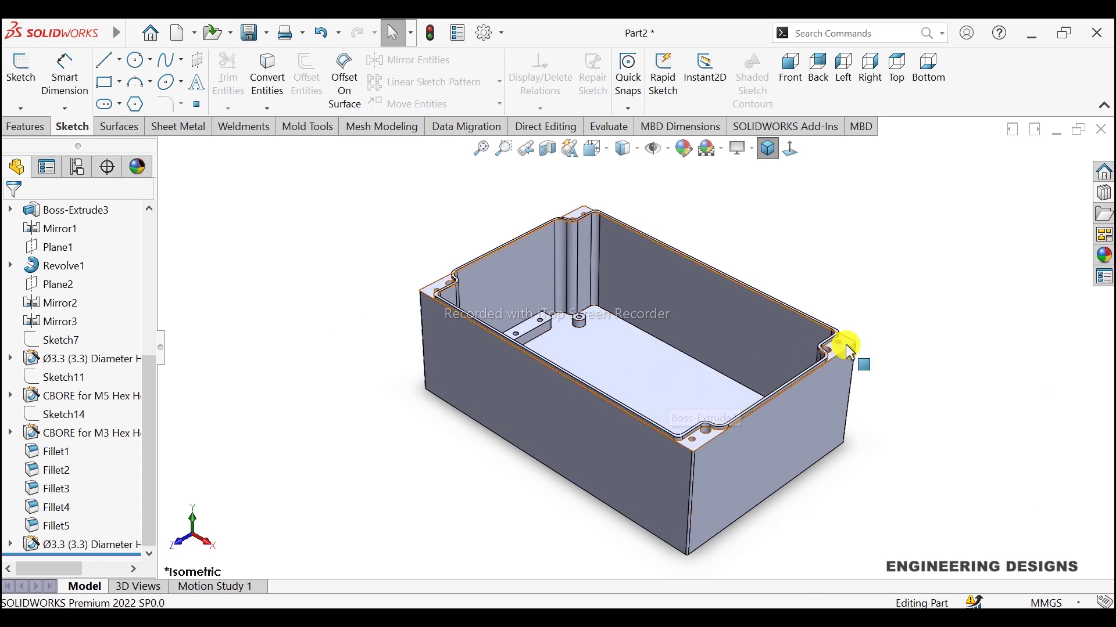
mouse_move(849, 350)
middle_down()
mouse_move(635, 316)
mouse_move(625, 438)
middle_up()
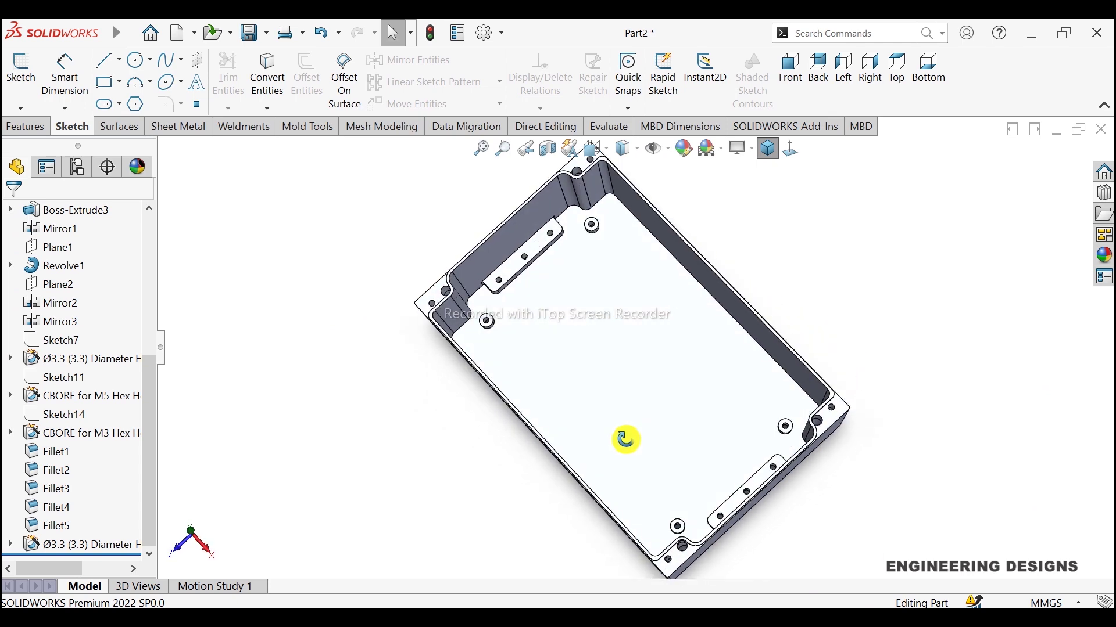
scroll(598, 237, down, 4)
scroll(597, 220, down, 1)
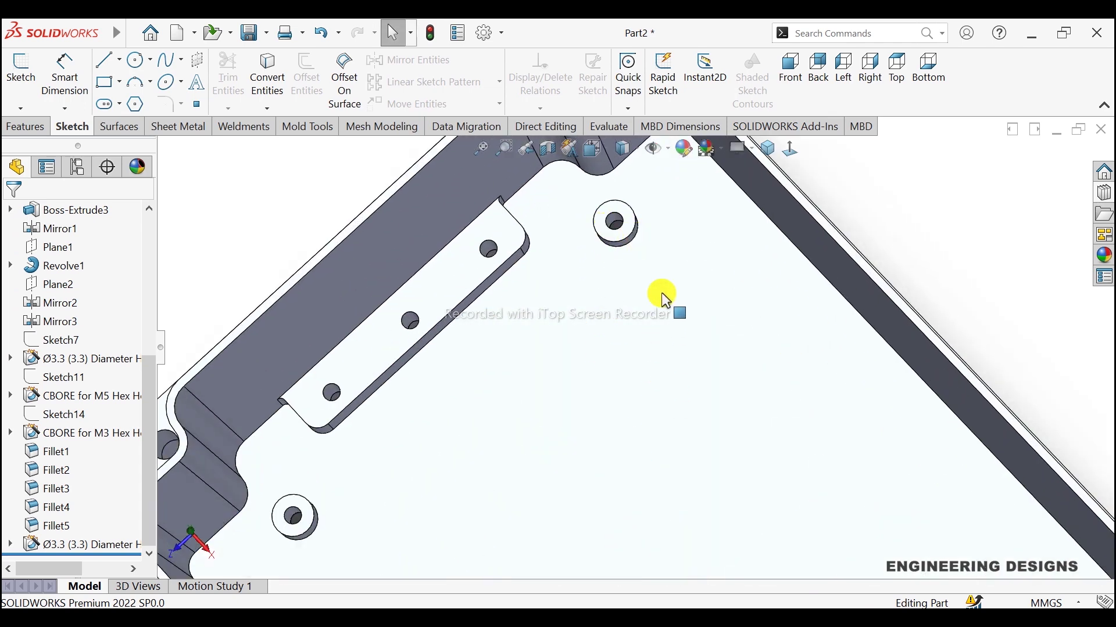
click(768, 149)
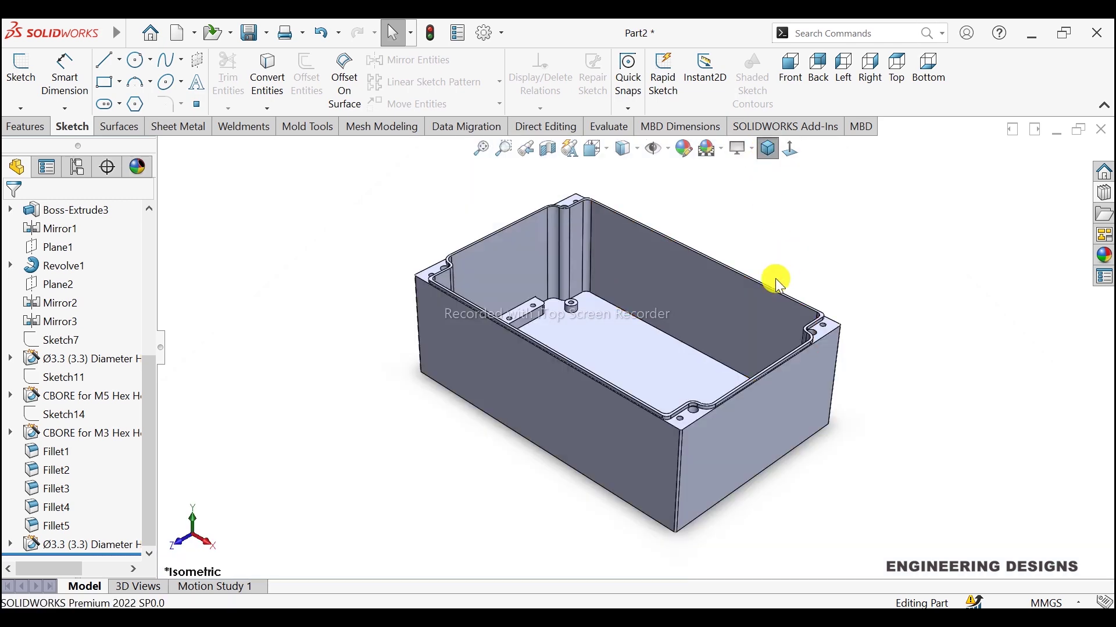
key(f)
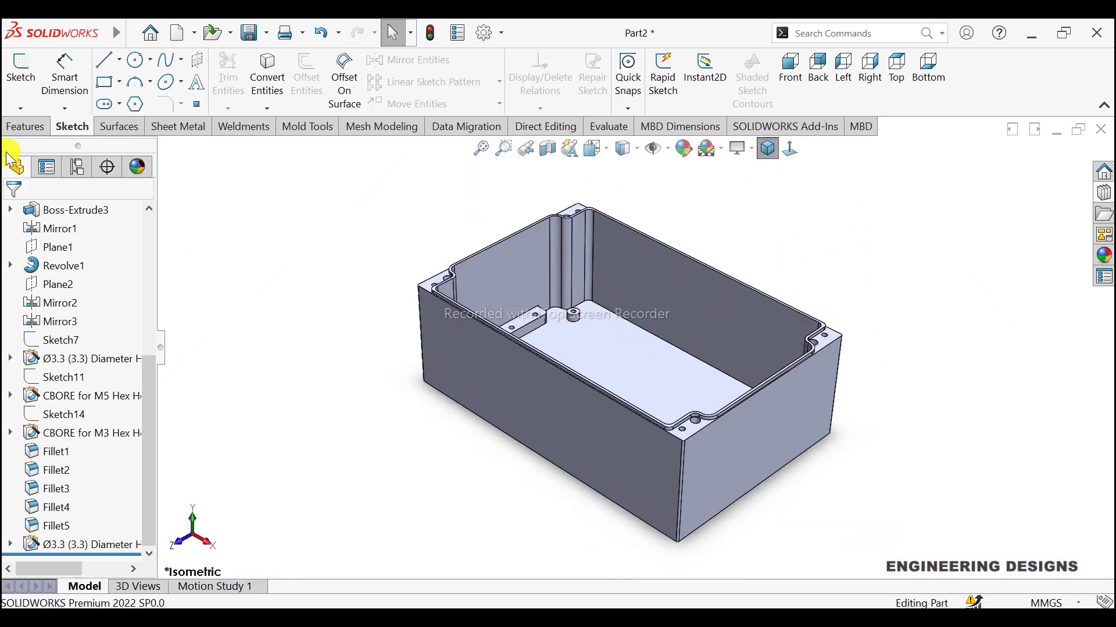
click(8, 130)
click(833, 73)
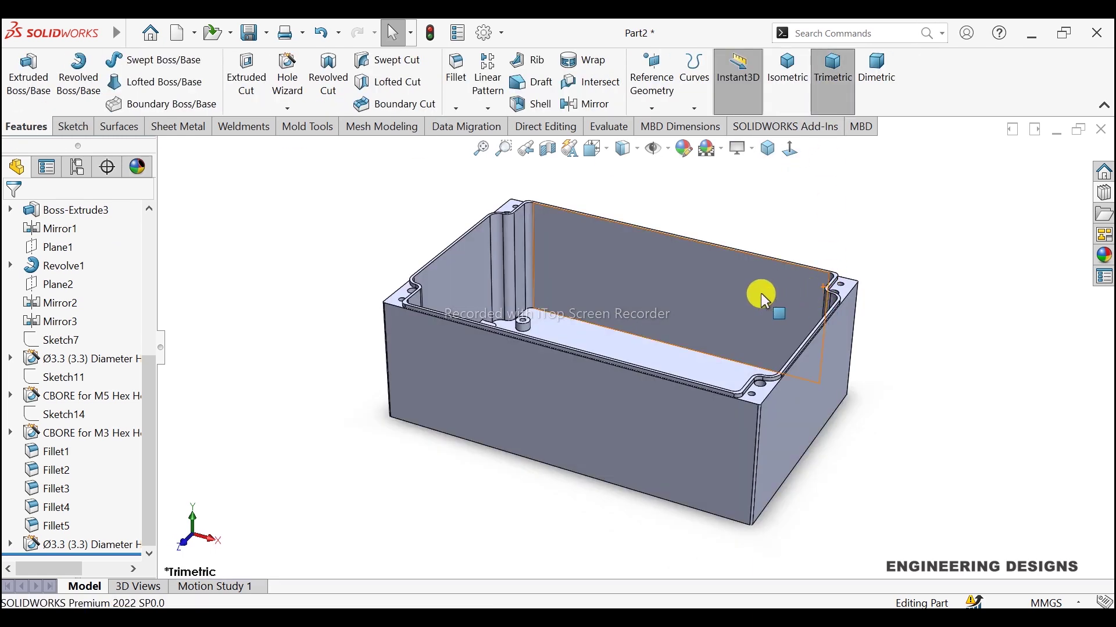
scroll(653, 382, down, 2)
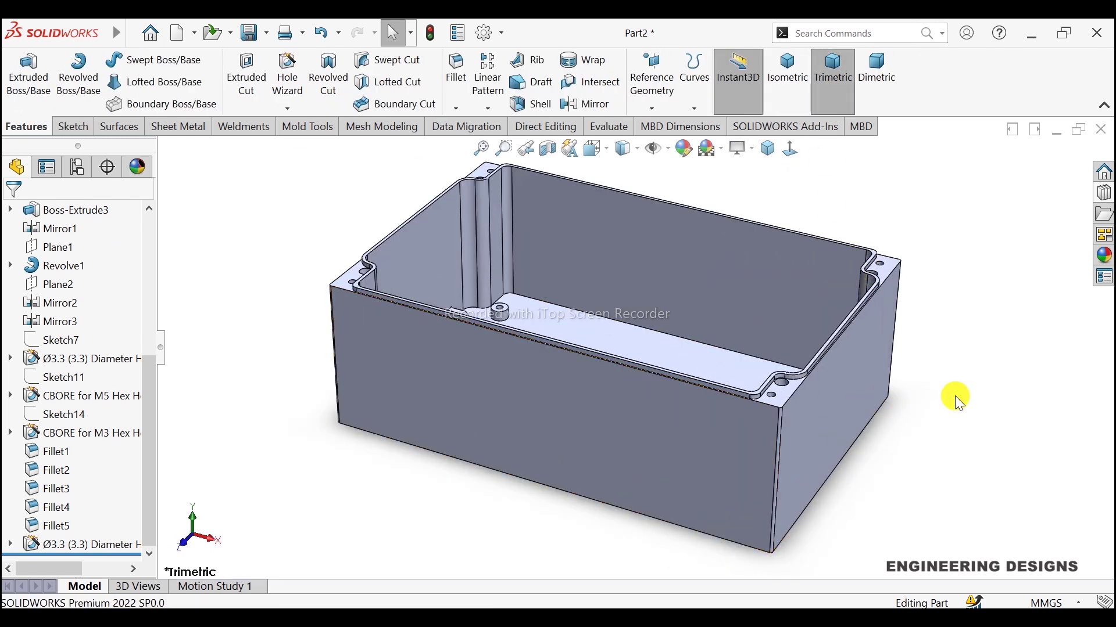